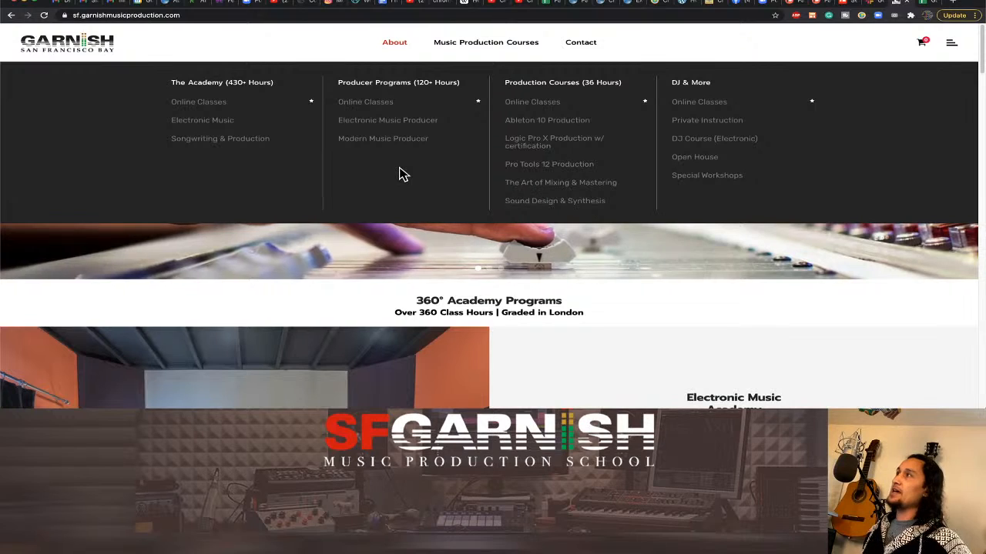
Switch to Ableton Live and select the empty slot of the 31 Instrument track in scene 10.
key(super+Tab)
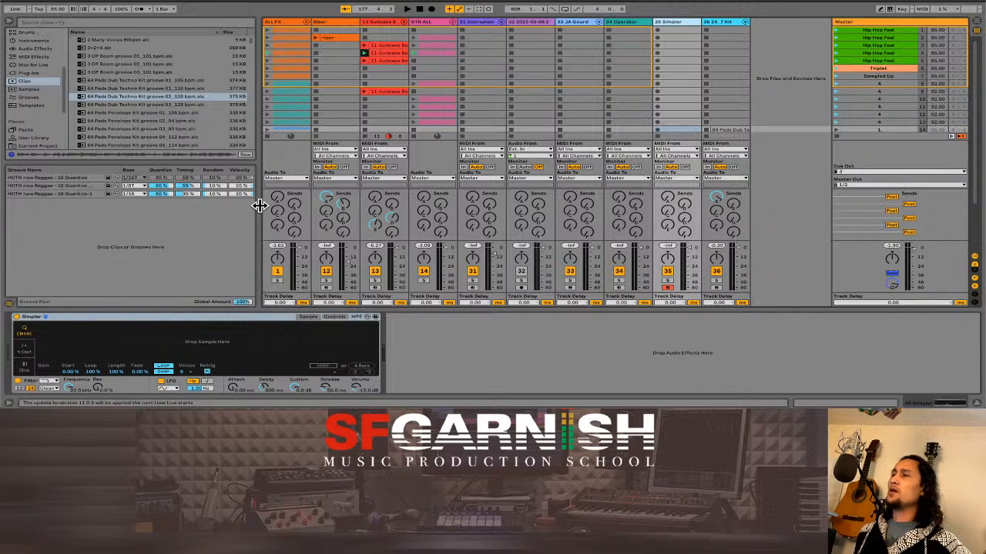
drag(260, 206, 258, 206)
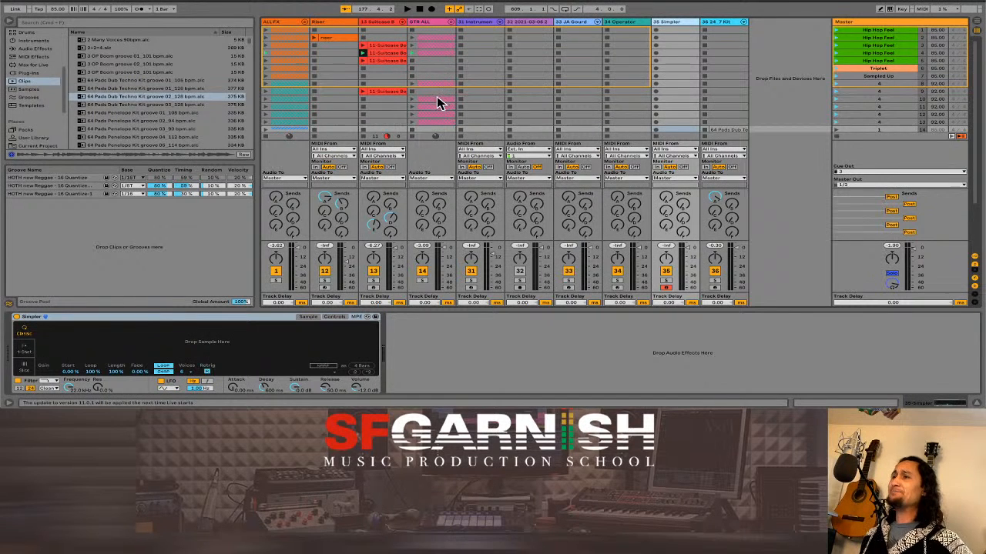
click(486, 99)
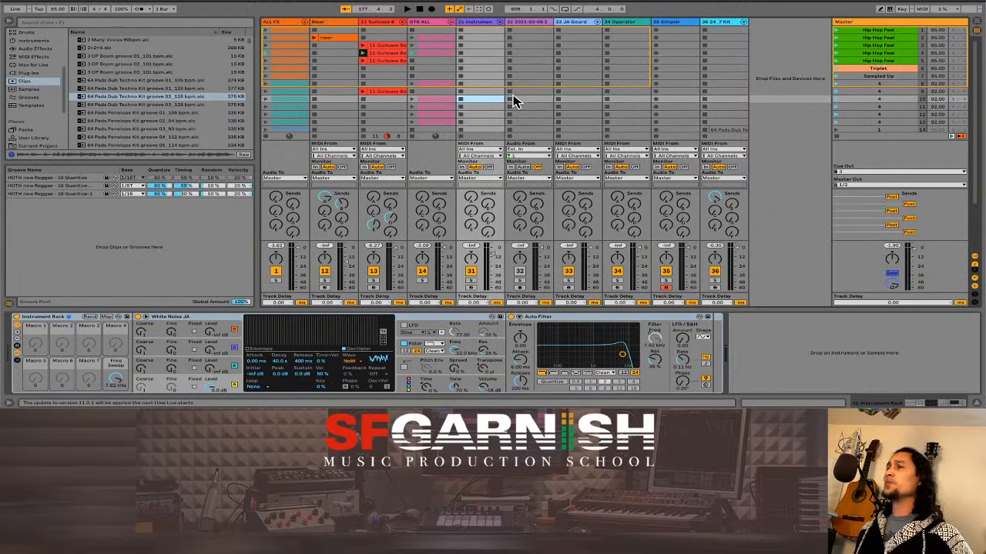
Examine the Hip Hop Feel scenes on the Master track, selecting scenes 1, 3, 4 and 5 in turn.
click(880, 36)
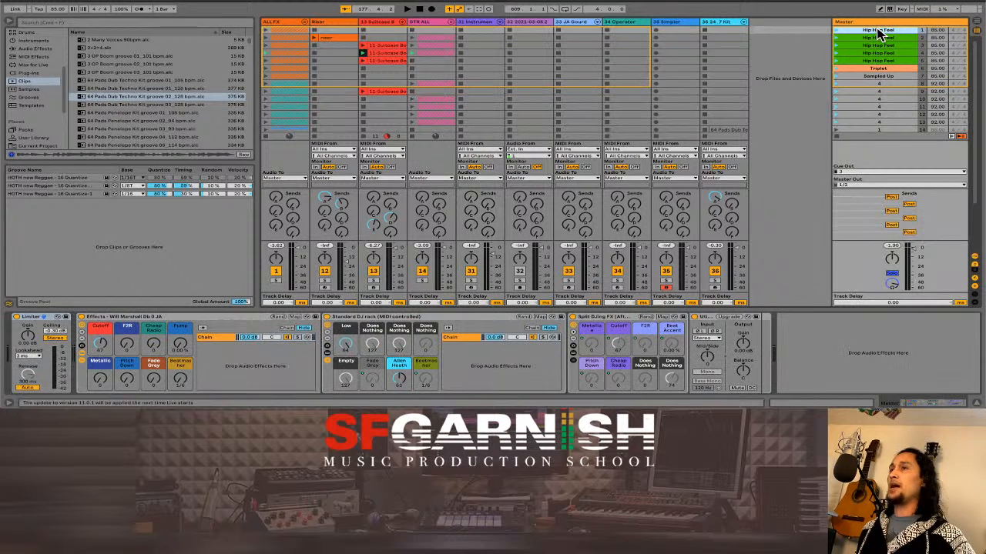
click(878, 45)
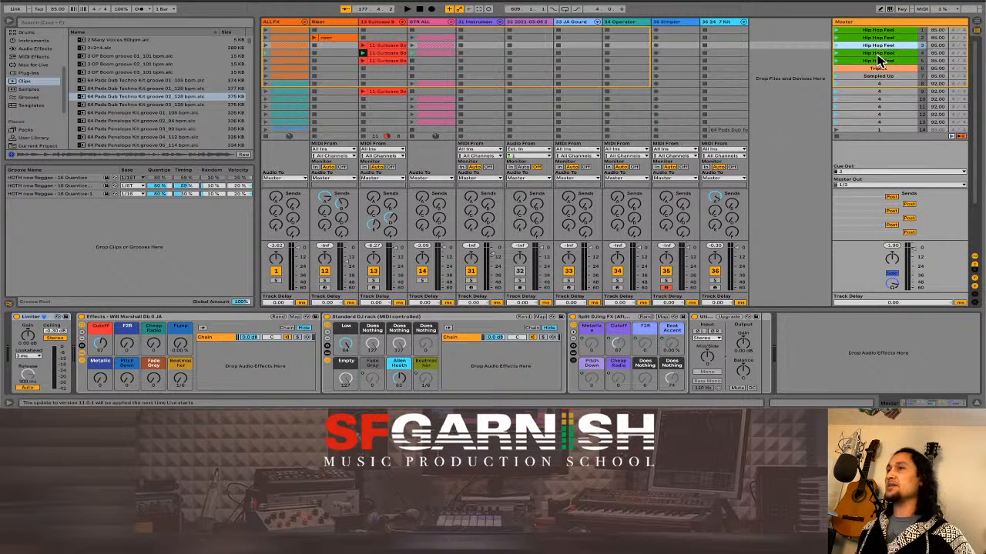
click(878, 53)
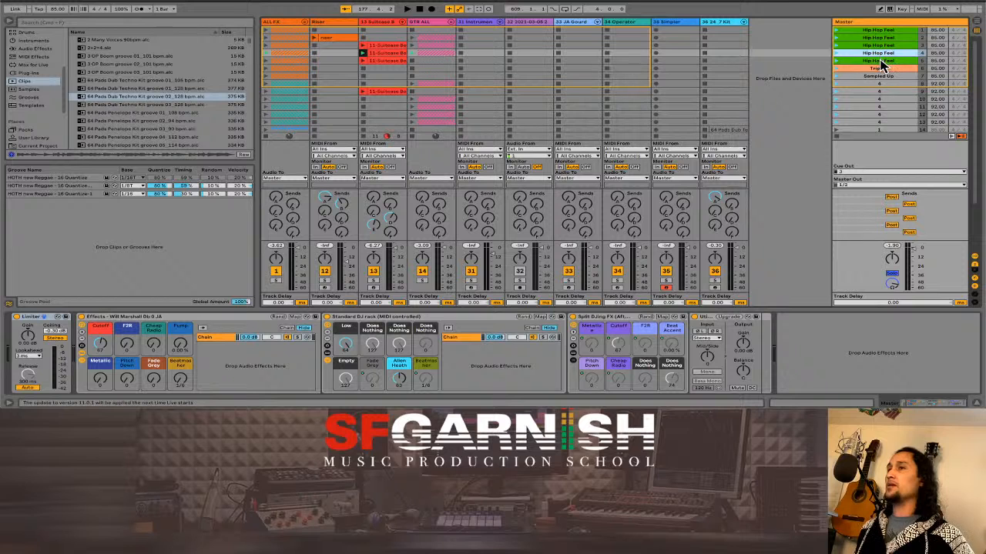
click(880, 61)
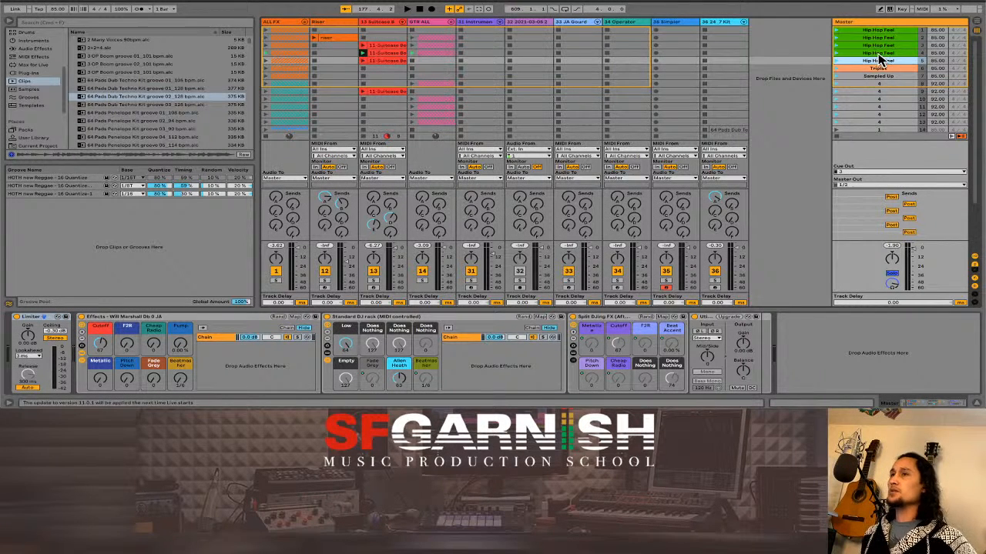
Launch the first three Hip Hop Feel scenes in order to hear them, selecting the riser clip during scene 2.
click(836, 30)
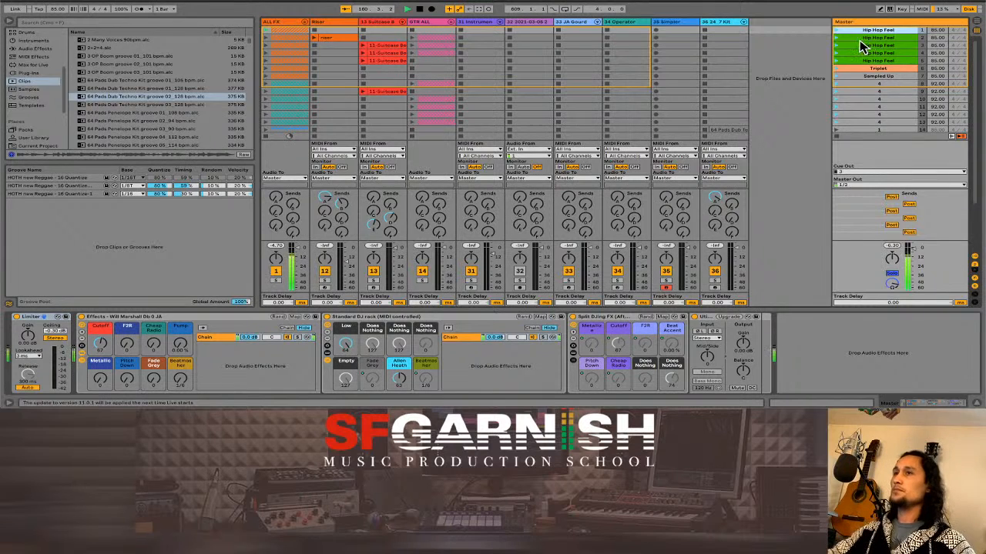
click(836, 38)
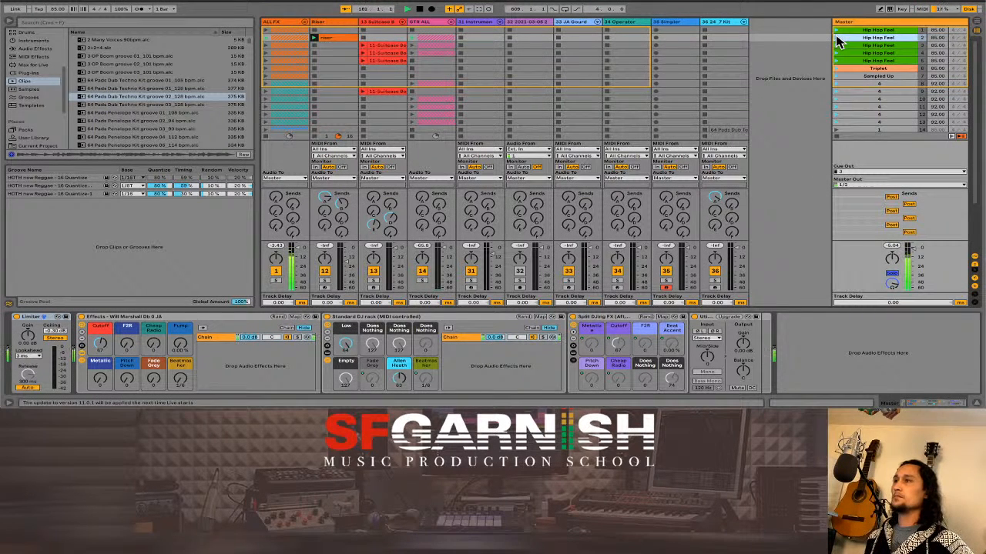
click(342, 36)
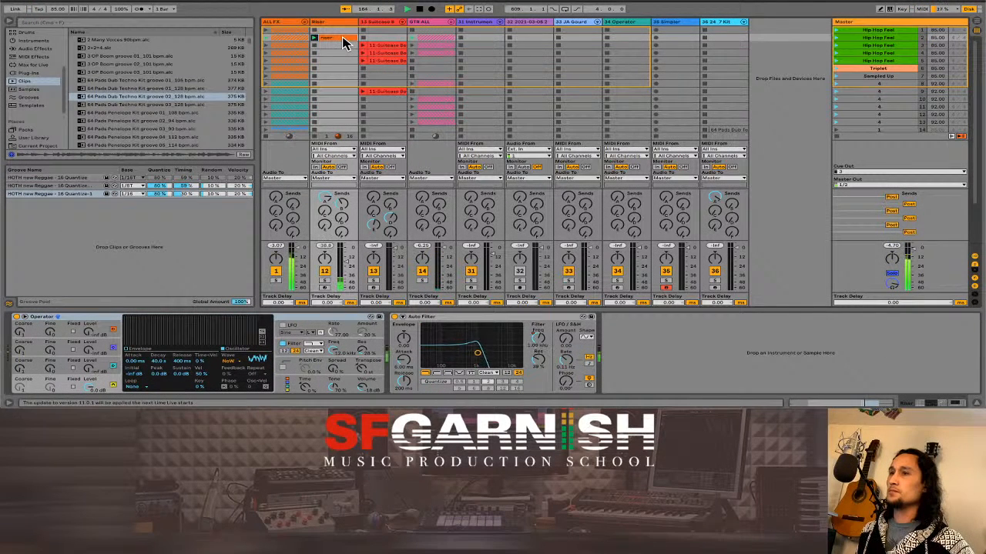
click(838, 52)
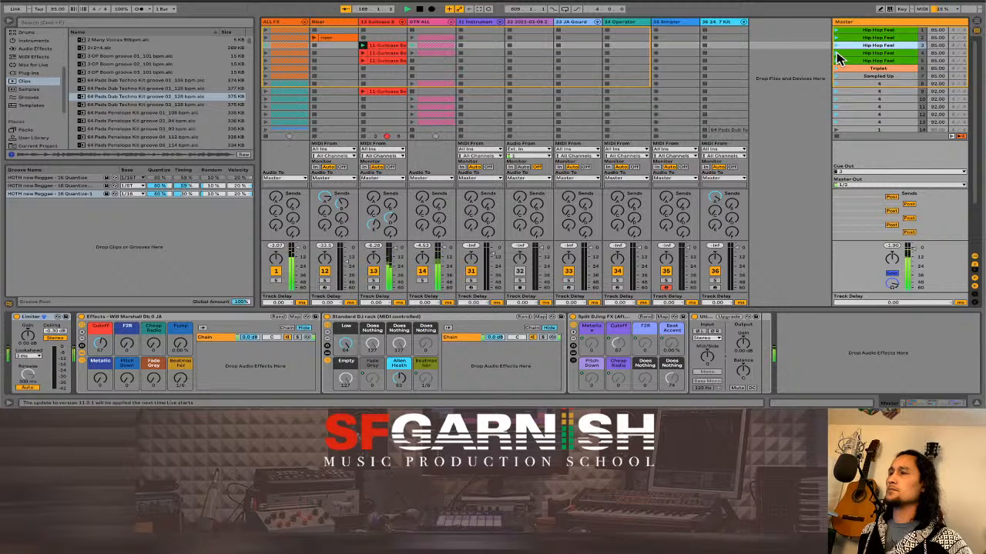
Launch the riser clip in scene 2 and duplicate it into the slot below, in scene 3.
click(318, 43)
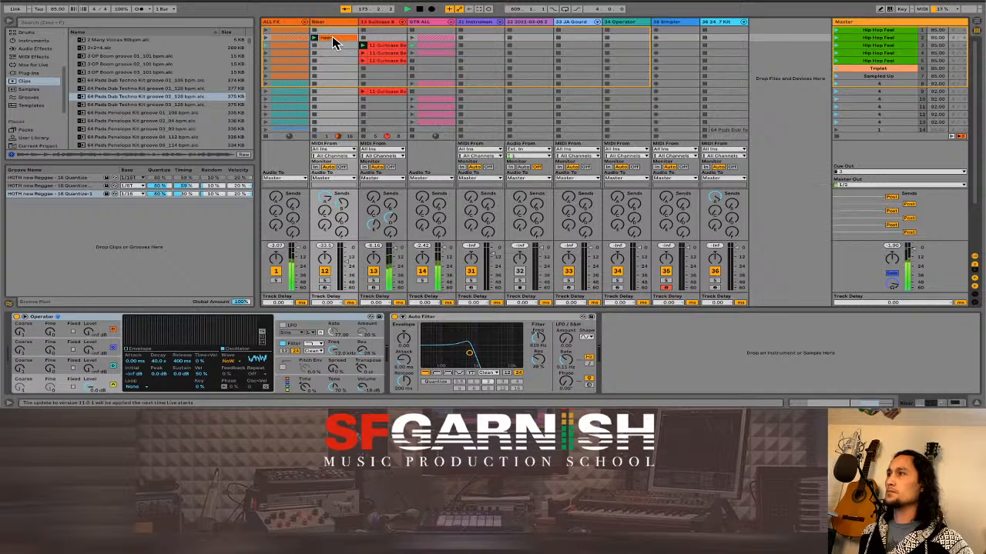
key(ctrl+d)
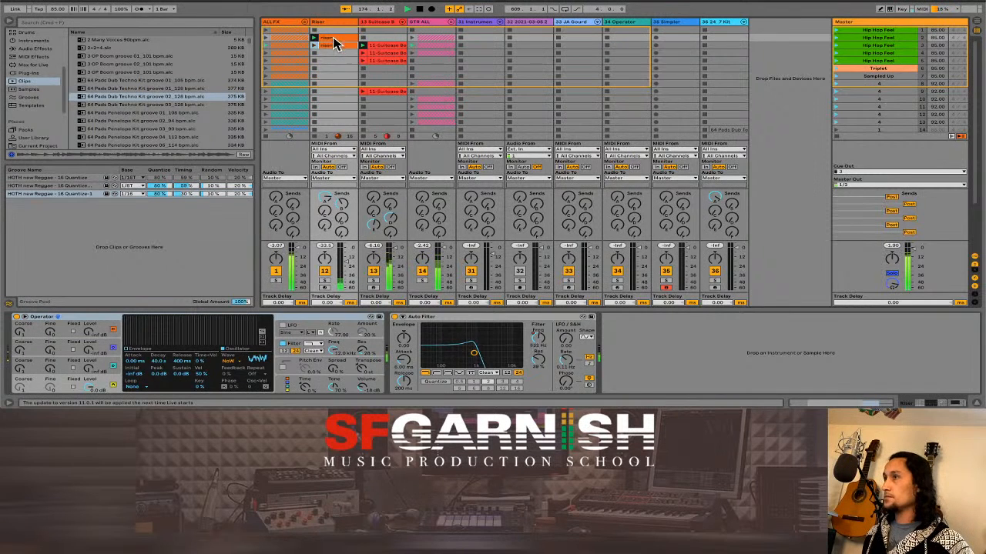
Launch scenes 4 through 9 one after another to listen to the rest of the arrangement.
click(834, 51)
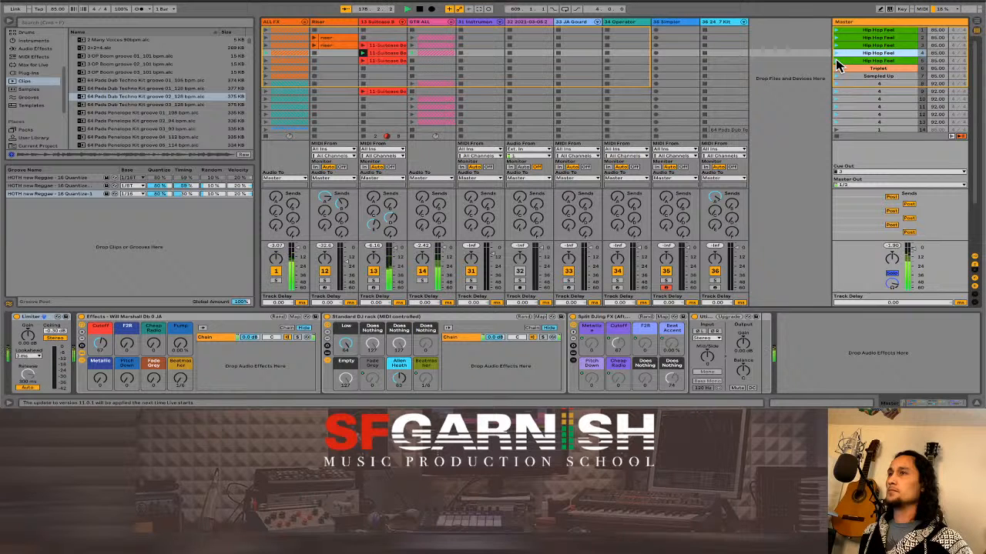
click(837, 60)
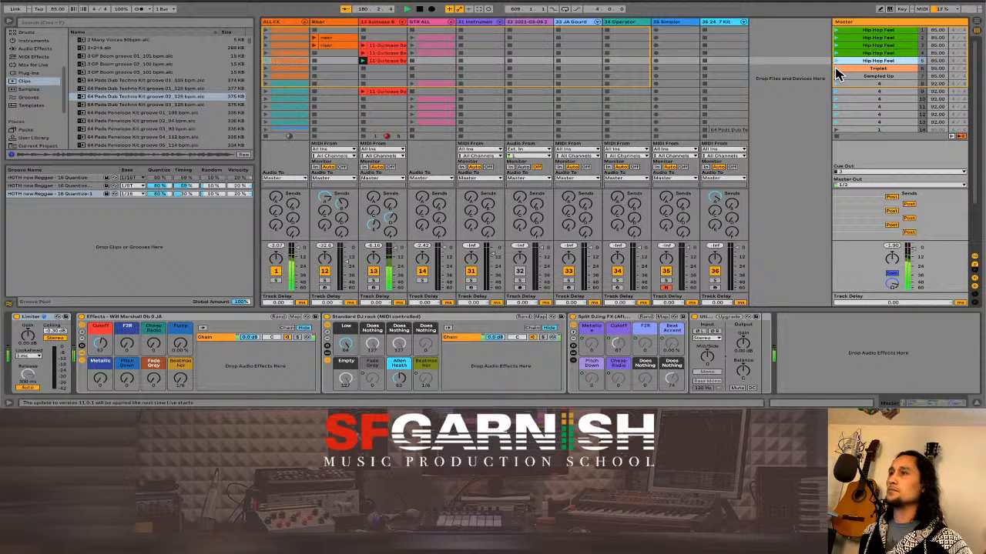
click(836, 68)
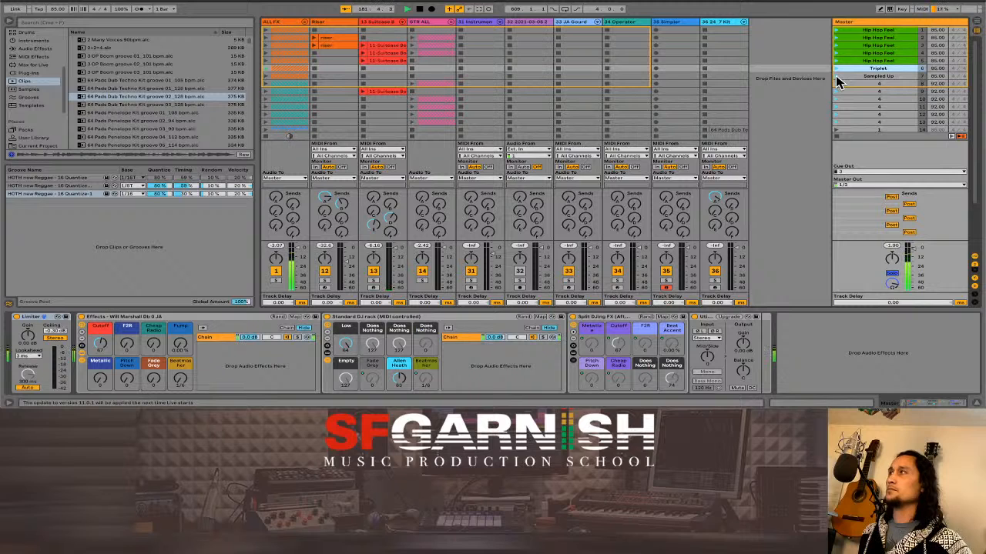
click(836, 76)
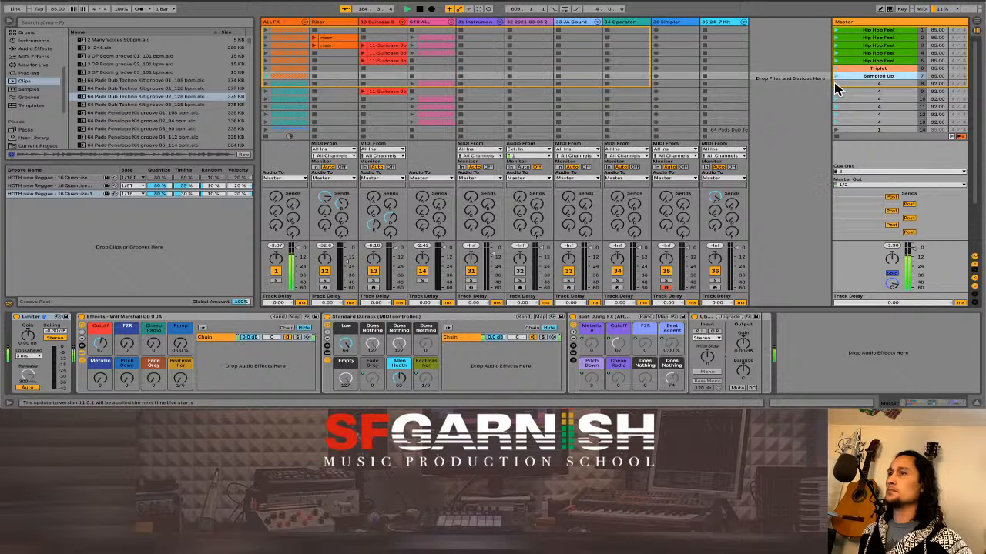
click(836, 83)
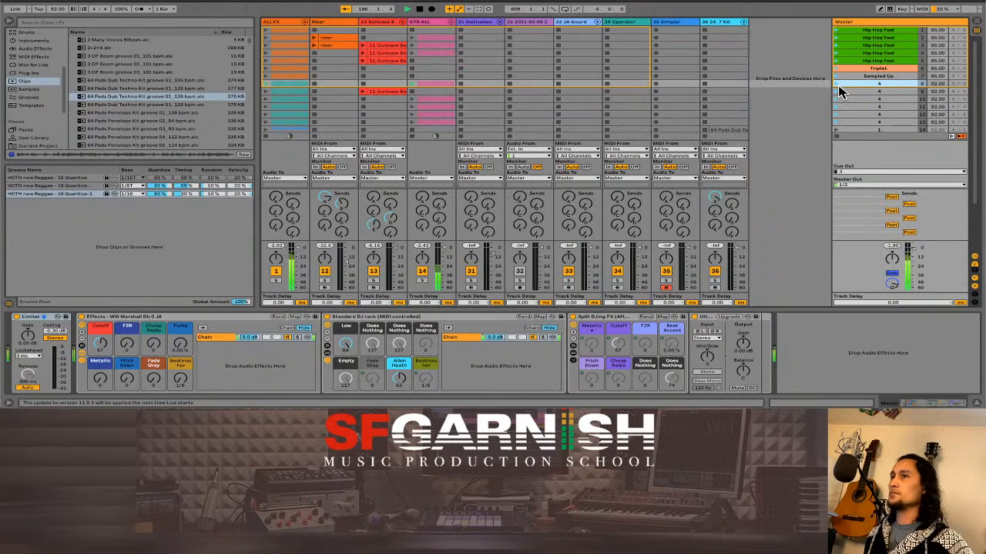
click(836, 91)
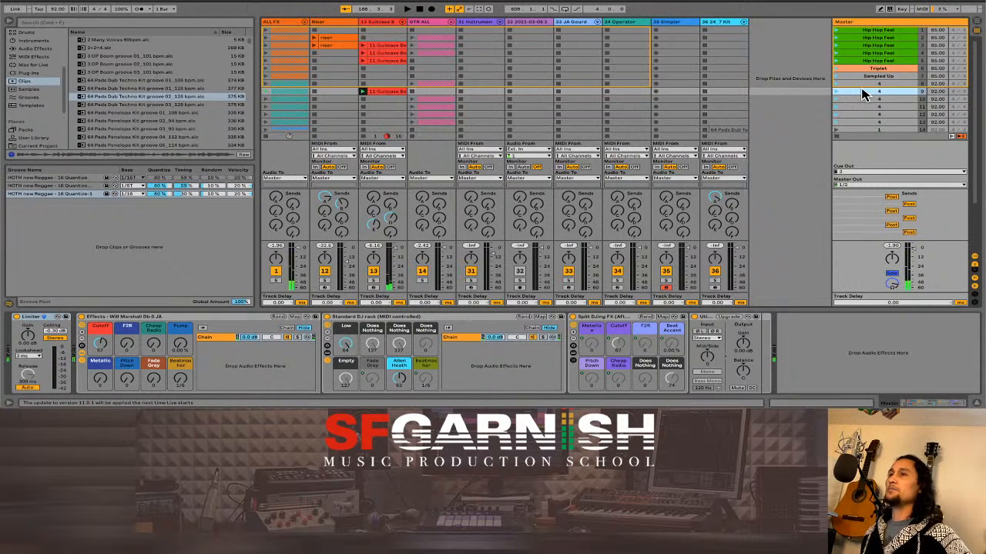
Color the scenes from Sampled Up down through scene 13 purple.
click(878, 76)
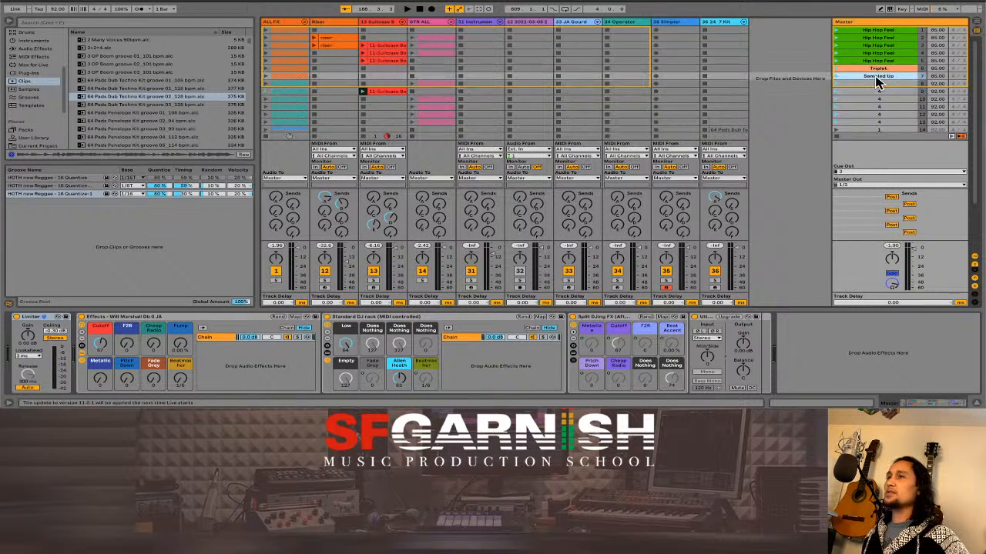
shift+click(878, 125)
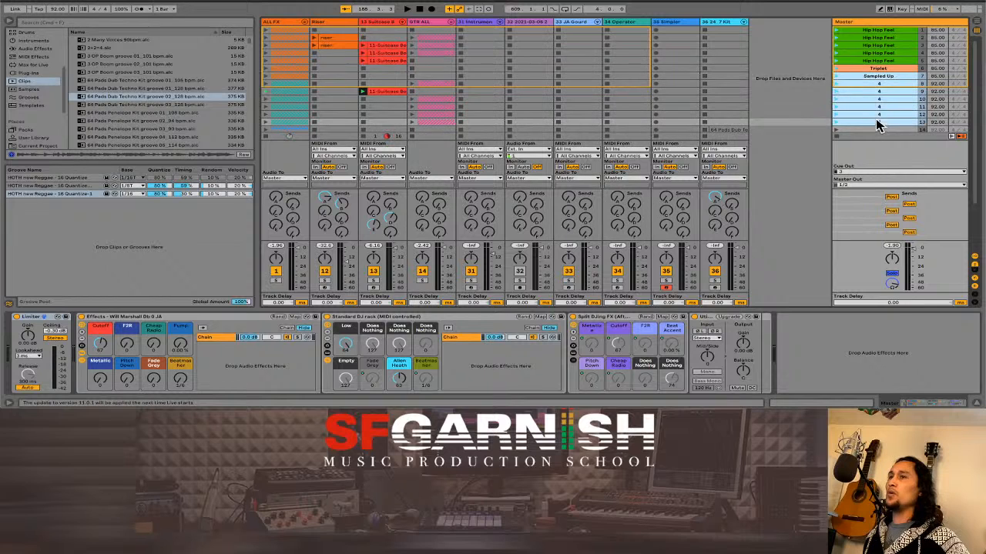
right_click(878, 102)
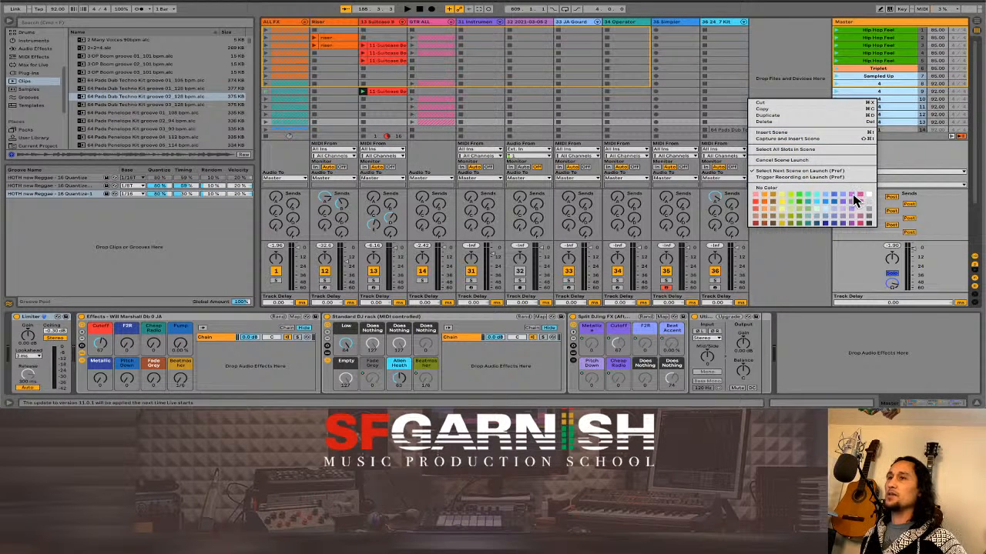
click(856, 194)
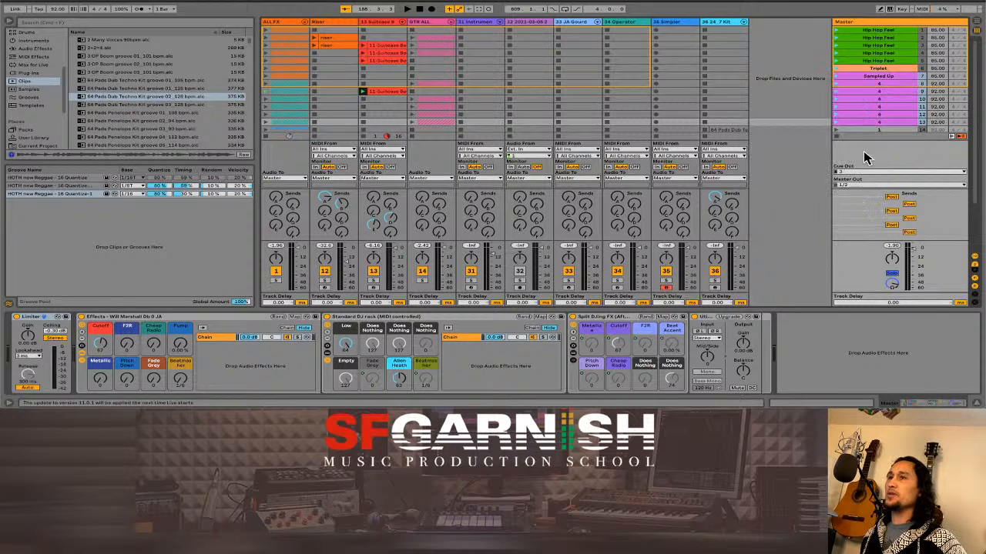
Recolor scenes 1 through 6, from the first Hip Hop Feel to Triplet, bright green.
click(876, 70)
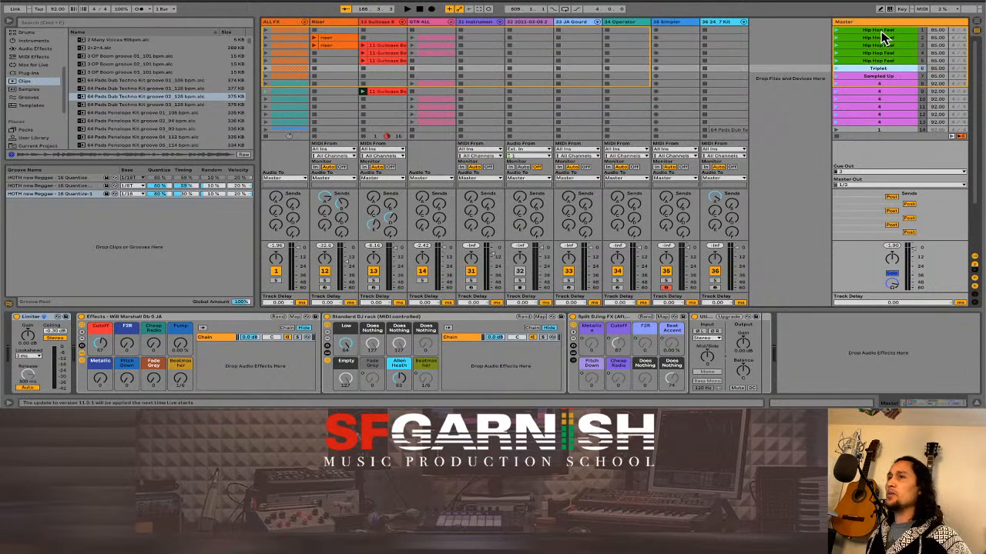
shift+click(883, 33)
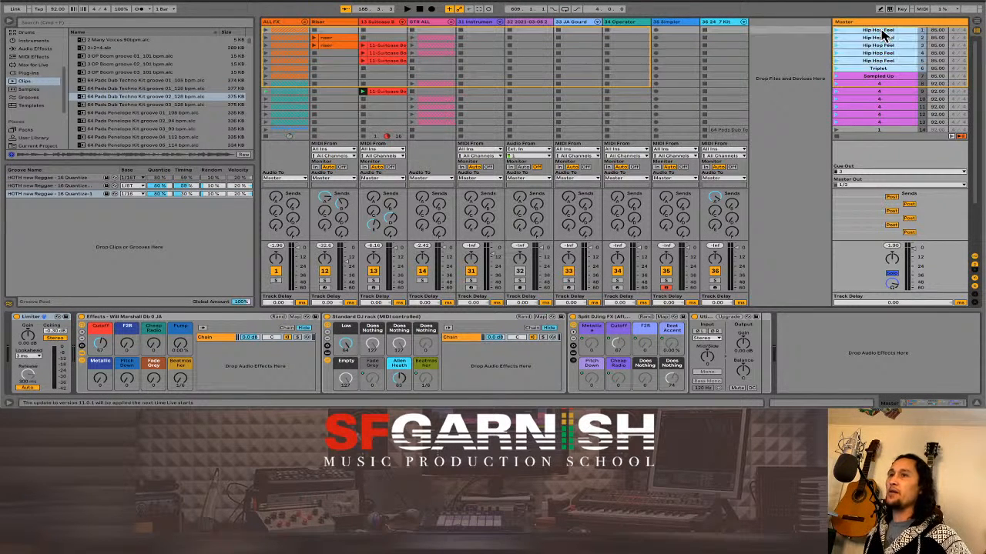
right_click(883, 33)
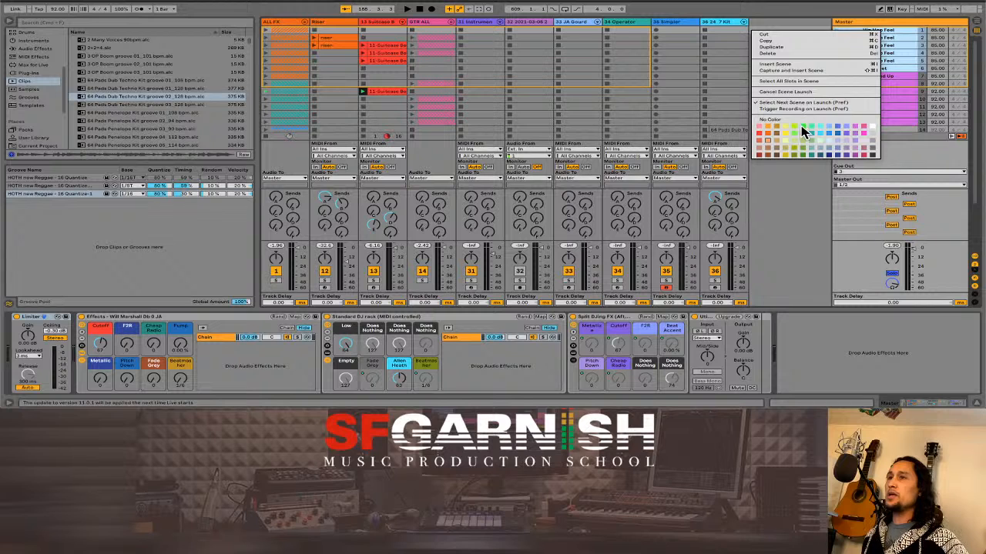
click(806, 130)
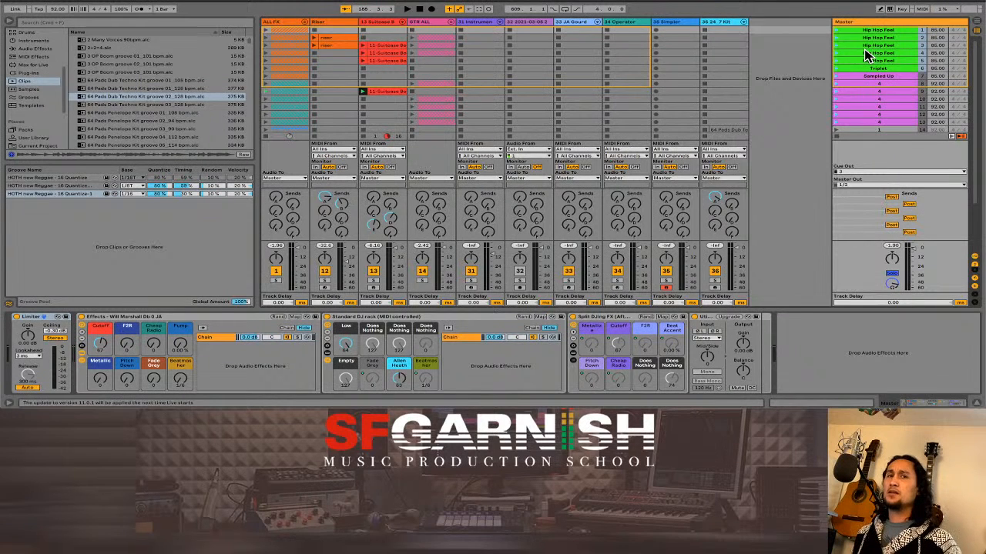
Open the notes of the Suitcase clip in scene 3 and inspect the A4, F4 and D4 notes of the loop's first chord.
click(389, 46)
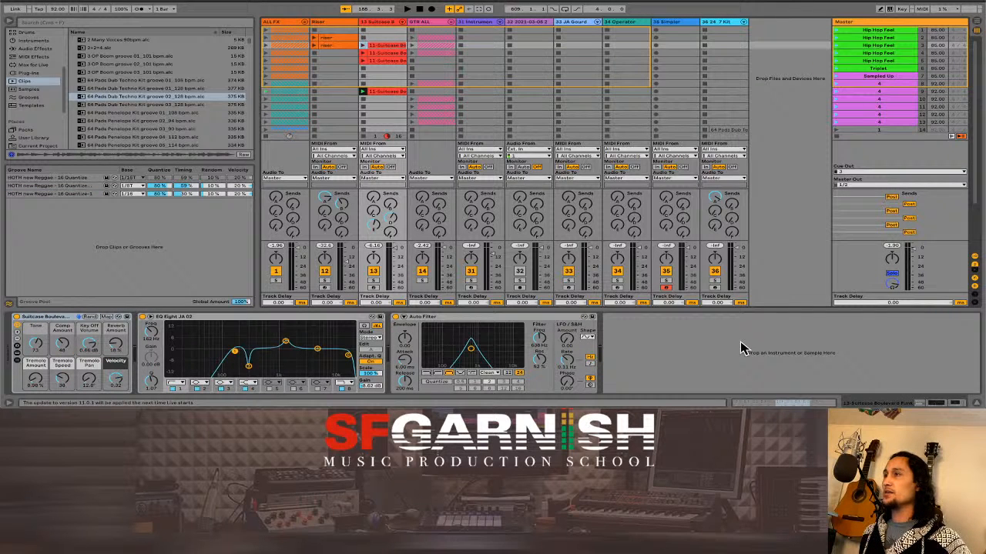
click(783, 404)
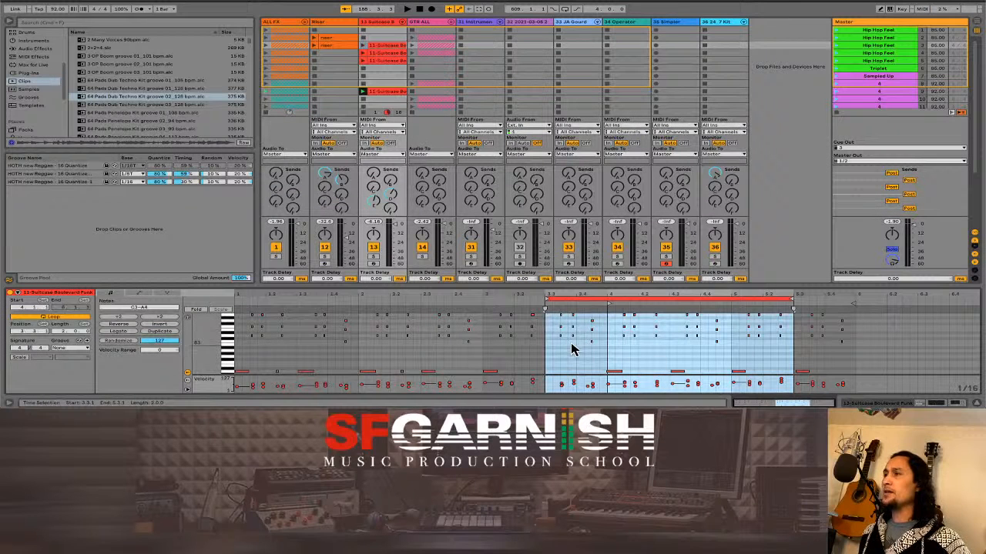
drag(565, 346, 558, 318)
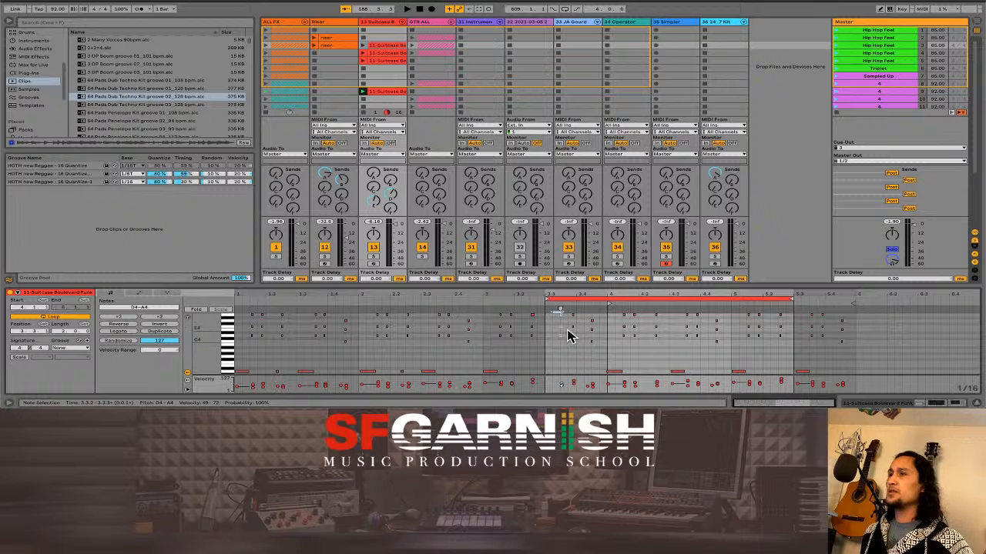
click(566, 322)
drag(567, 323, 552, 319)
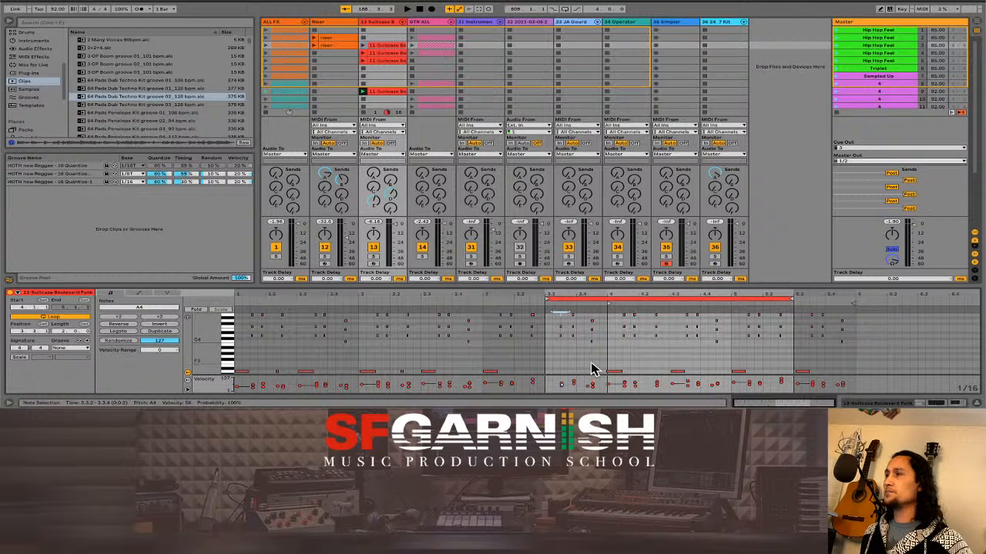
click(561, 327)
drag(558, 321, 568, 327)
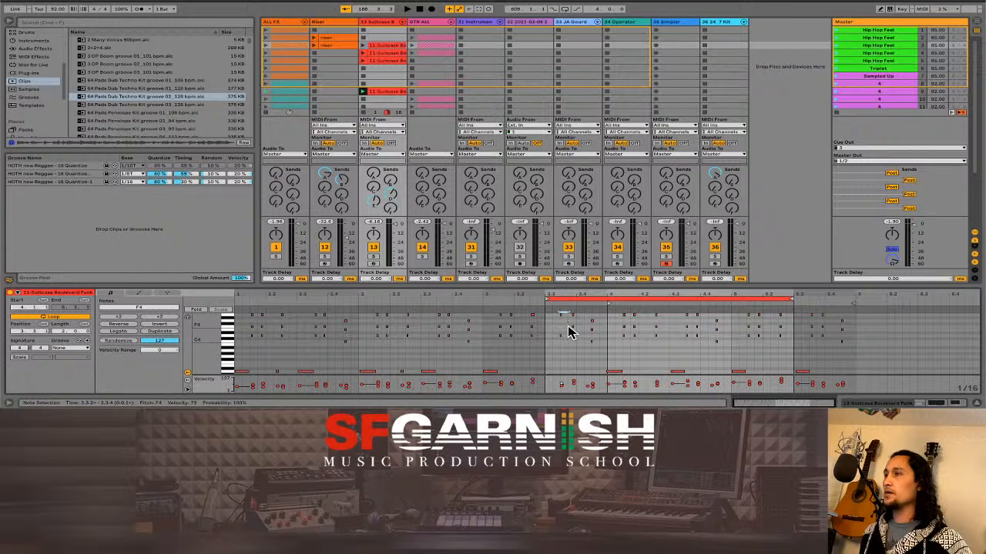
click(563, 335)
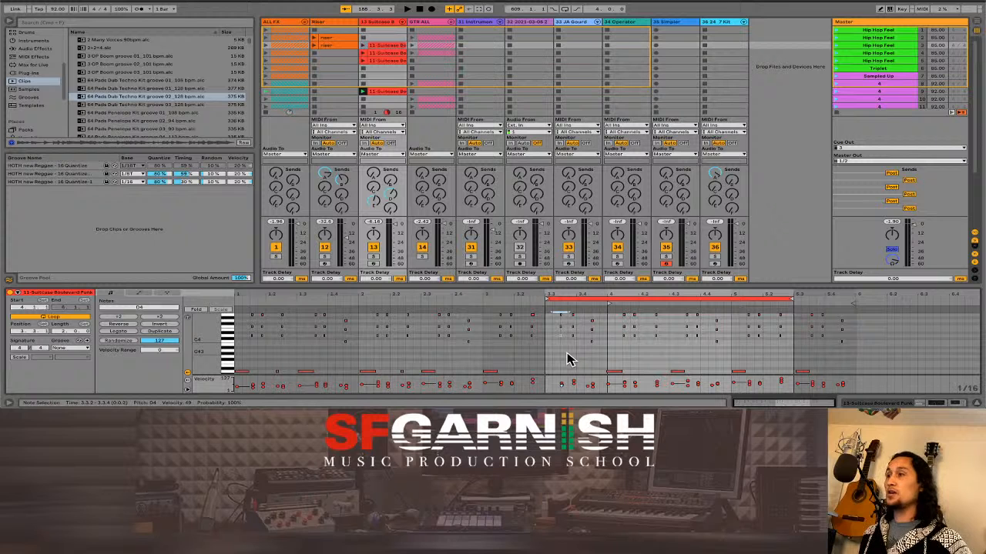
Inspect the C4, E4 and G4 notes of the loop's second chord and compare them with the first chord's D4.
click(593, 348)
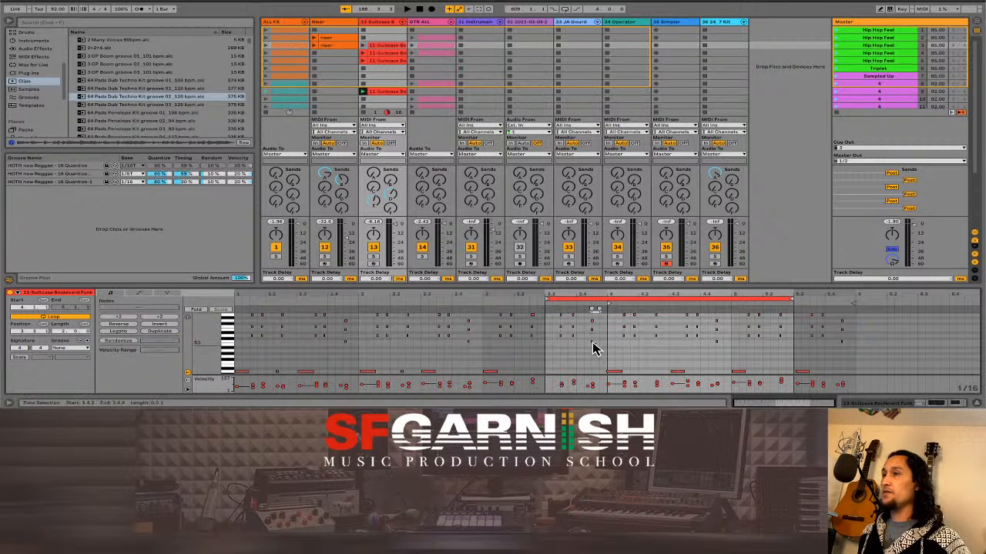
click(592, 346)
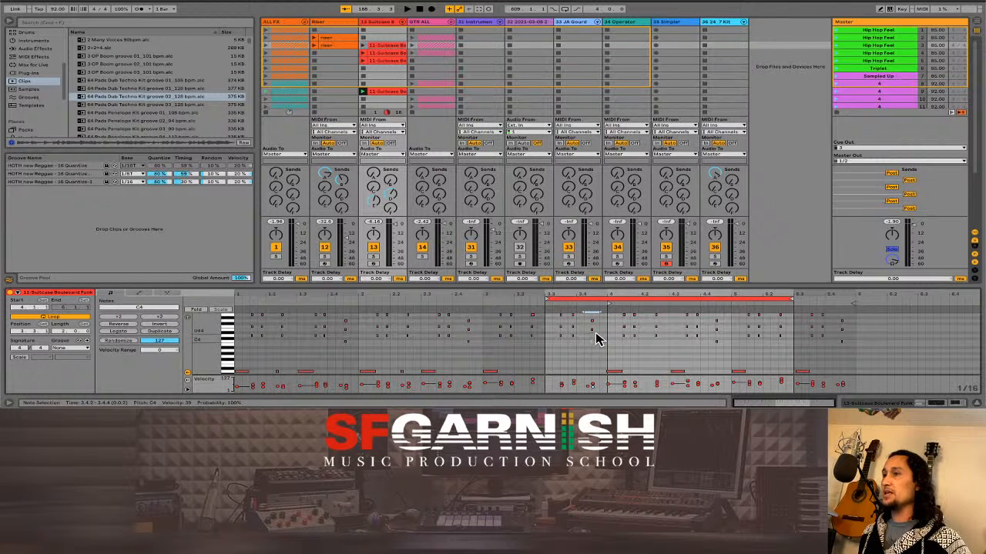
click(597, 333)
click(591, 330)
click(598, 322)
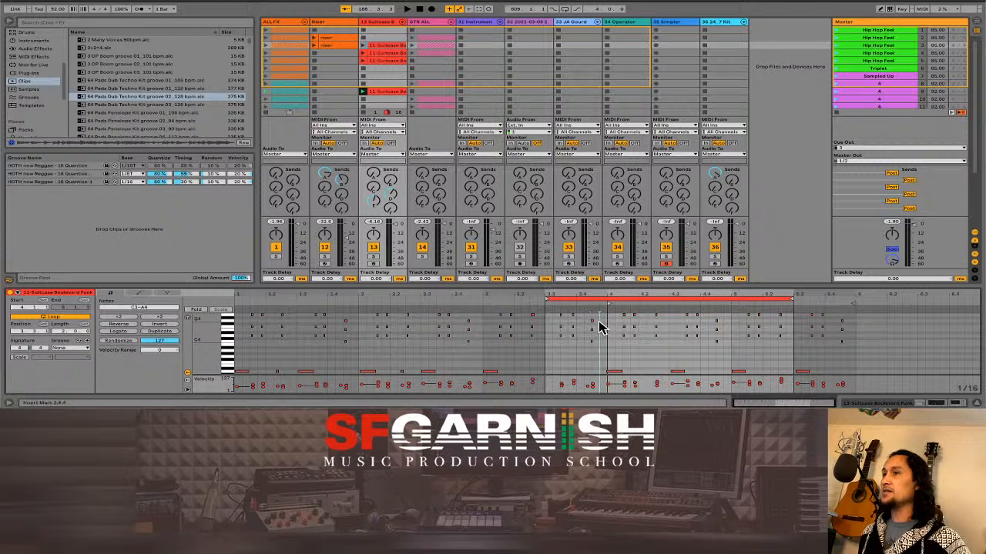
click(589, 314)
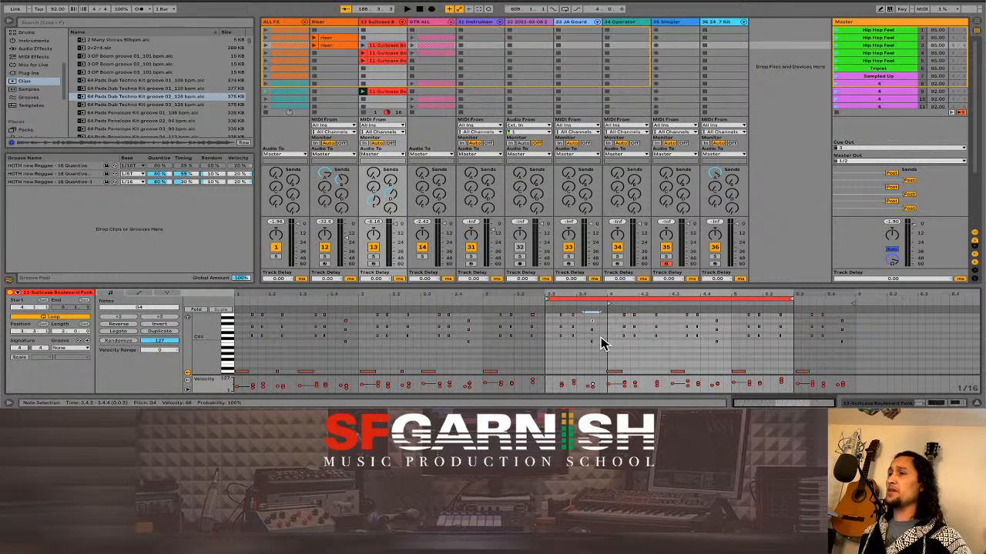
click(599, 329)
drag(598, 325, 587, 317)
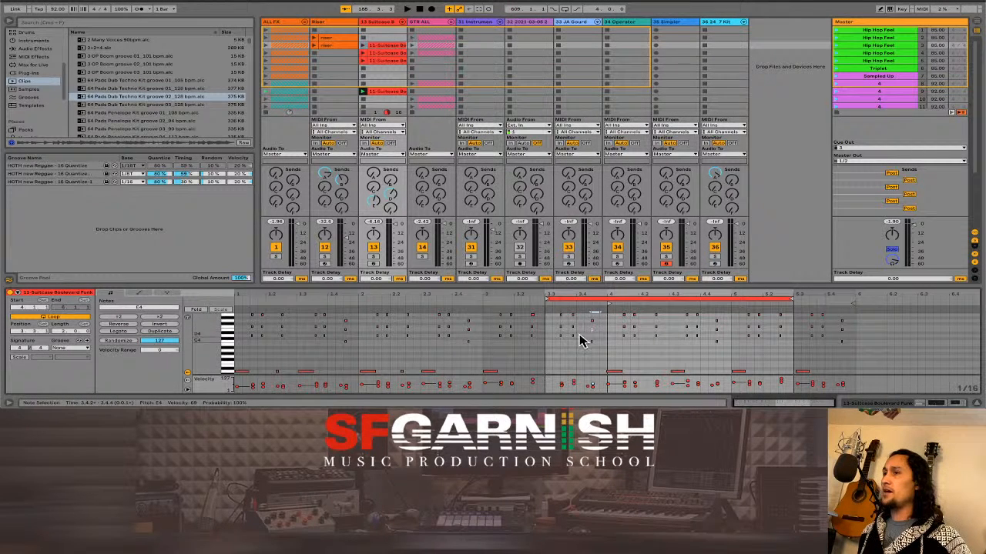
click(561, 339)
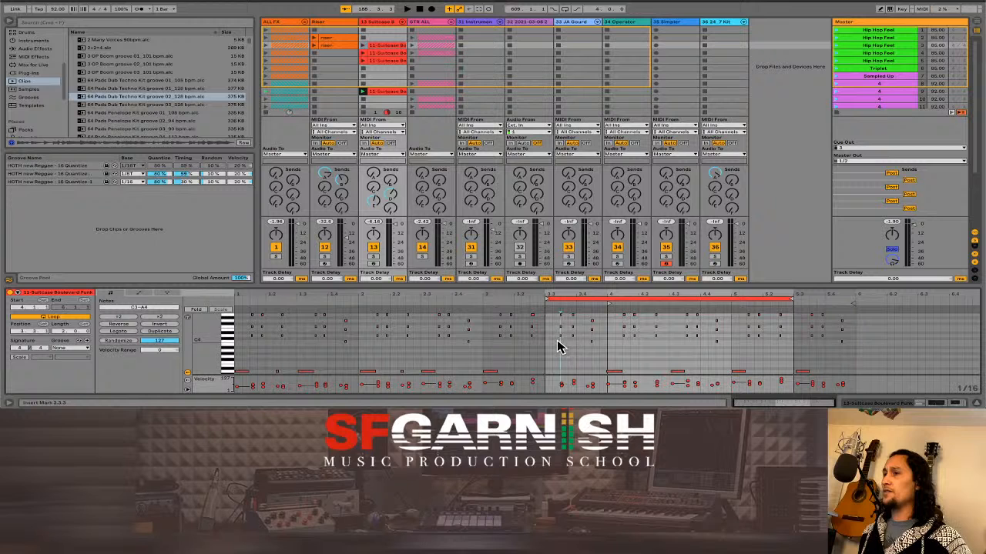
click(565, 337)
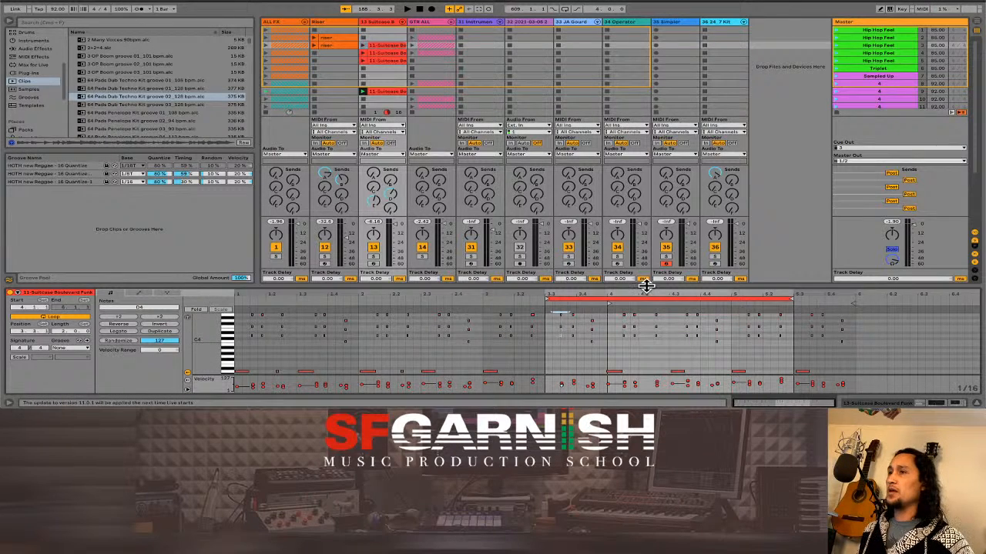
Enlarge the Suitcase clip's note editor and fold it to show only the pitches in use.
drag(647, 284, 603, 139)
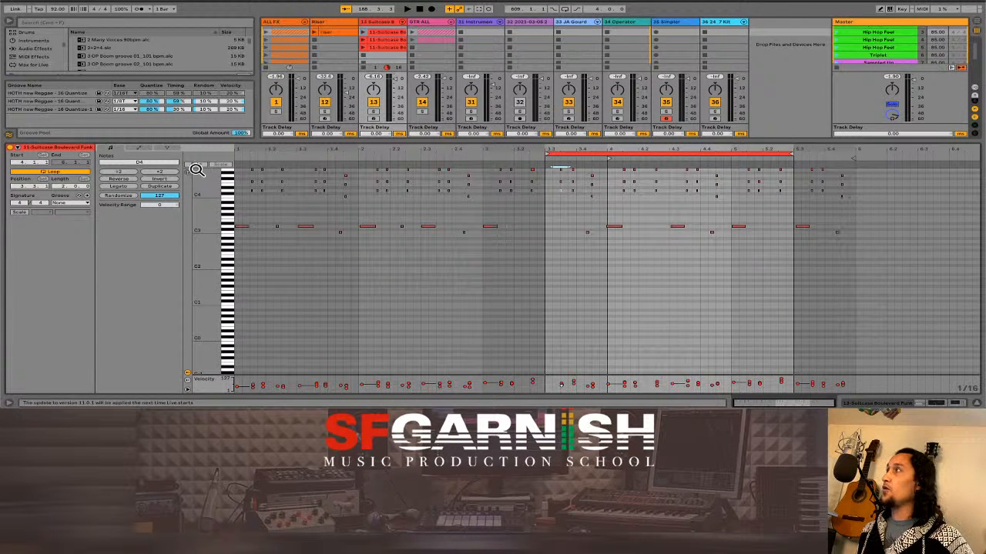
click(197, 164)
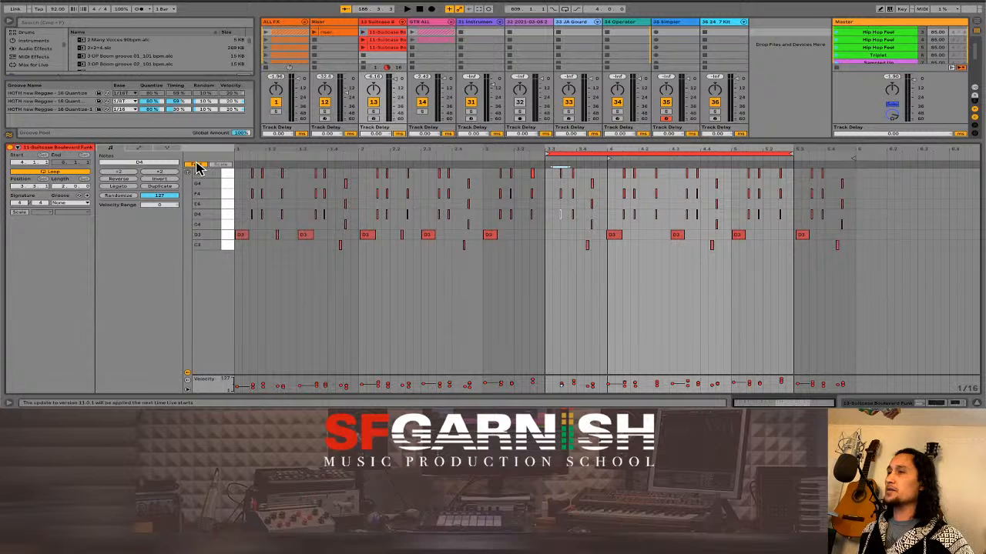
click(562, 236)
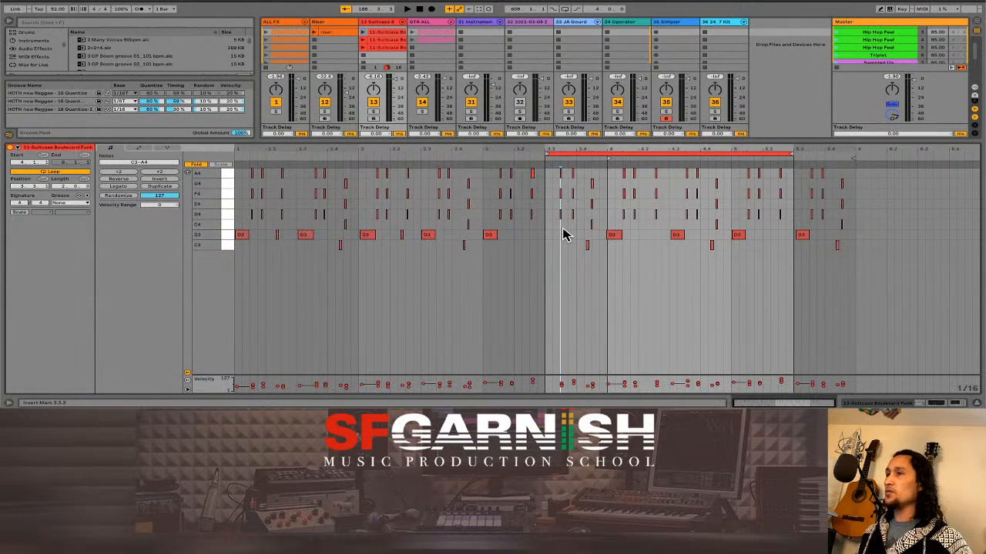
key(plus)
key(plus)
key(plus)
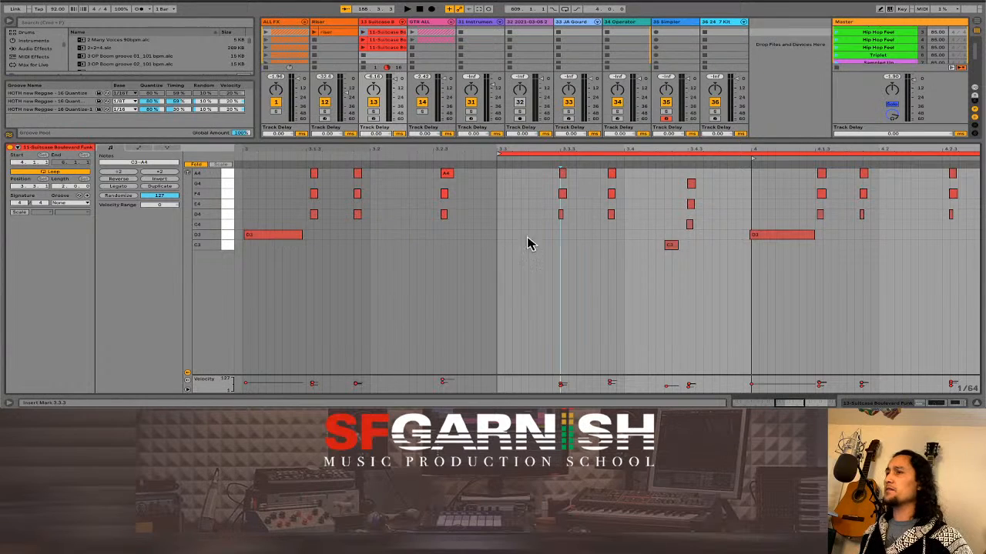
Check the F4 and D4 notes of the loop's first chord in the folded note editor.
drag(546, 235, 569, 219)
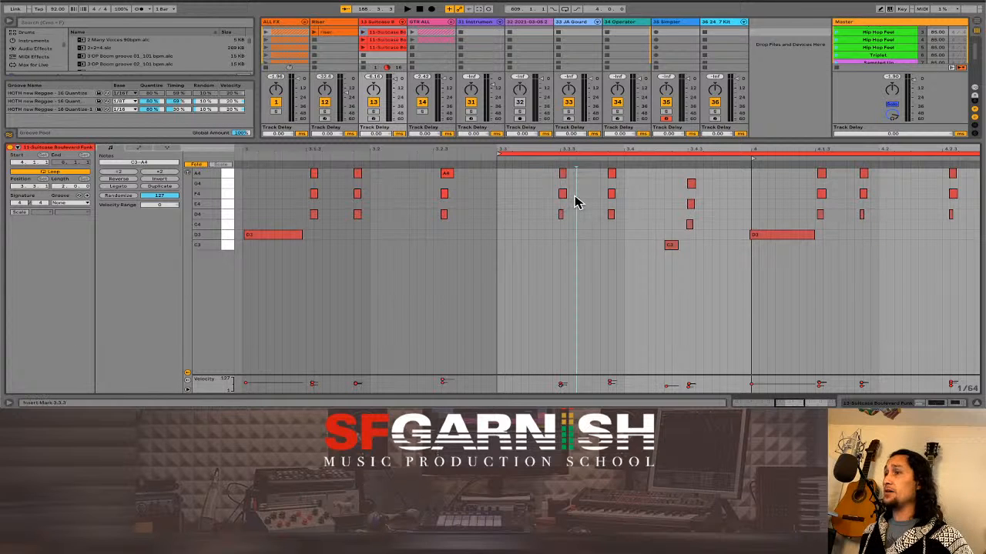
click(566, 196)
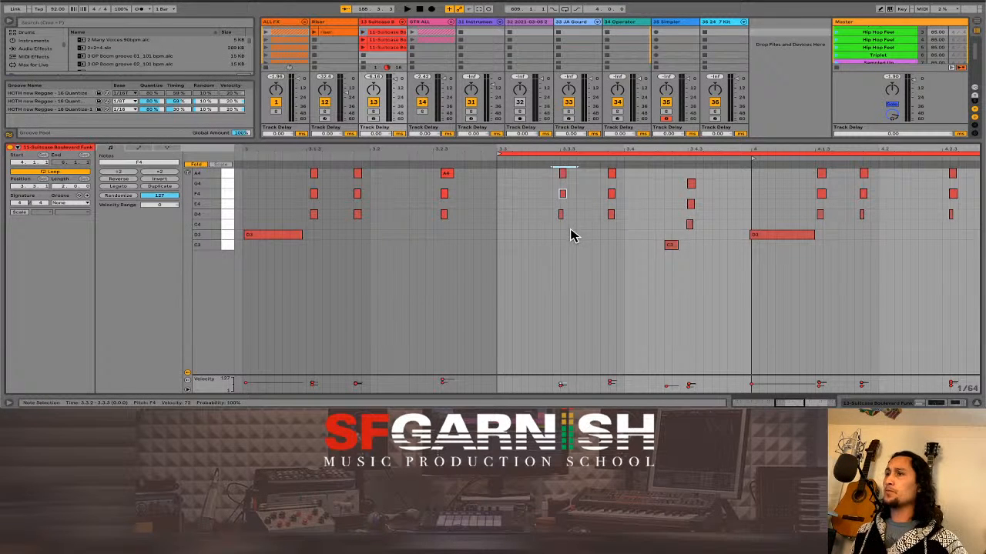
click(561, 214)
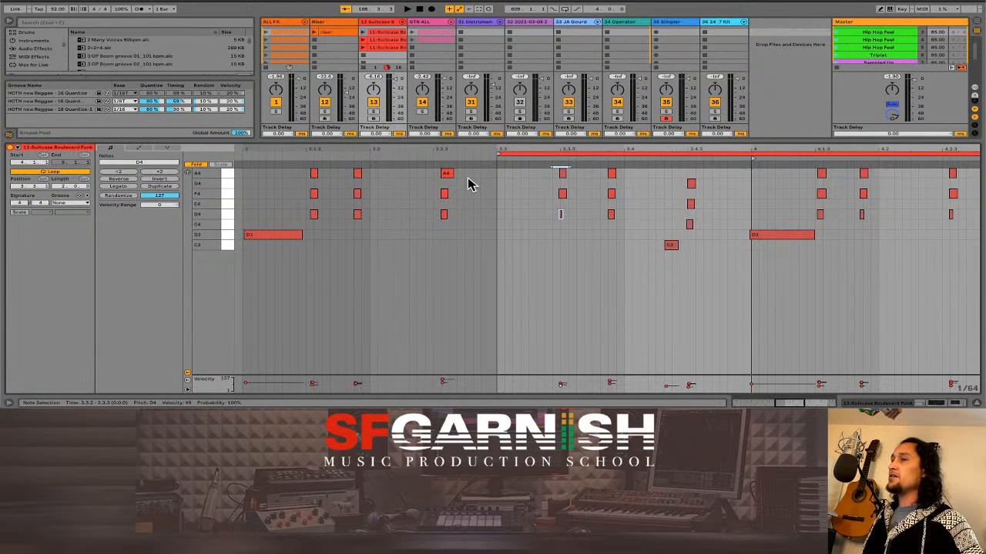
key(super+Tab)
key(super+Tab)
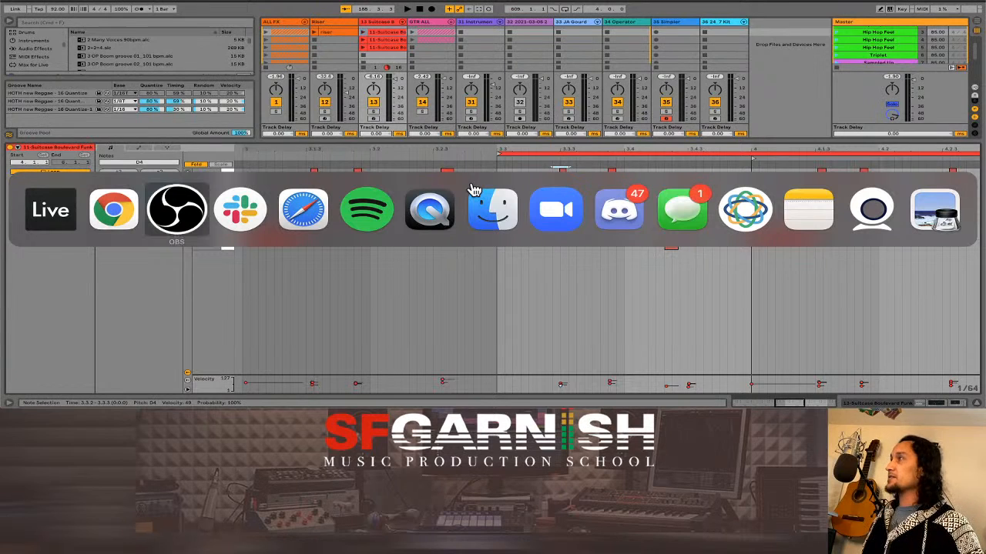
key(super+Tab)
key(super+Tab)
key(super+Tab)
key(super+Tab)
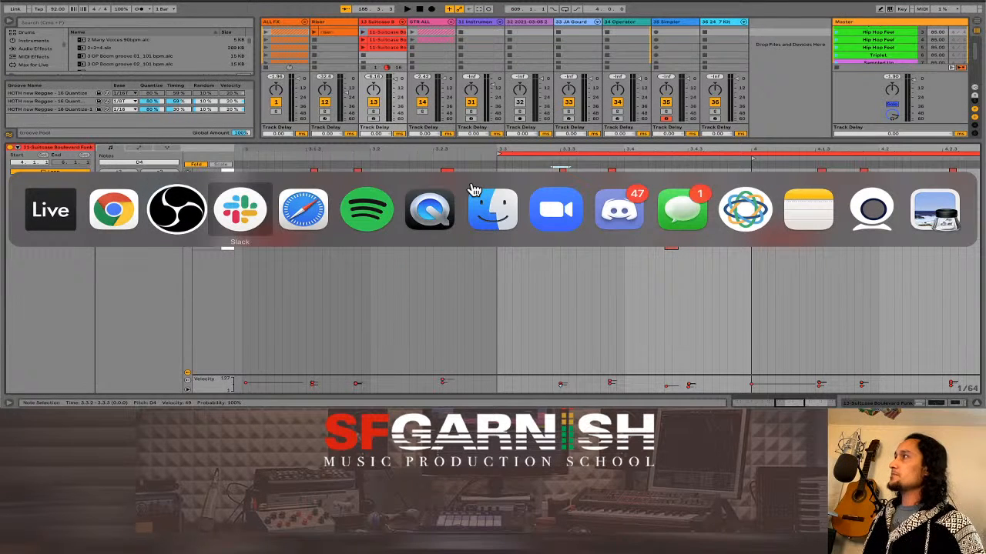
key(super+Tab)
key(super+Tab)
key(super+Tab)
key(super+Tab)
key(super+Tab)
key(super+Tab)
key(super+Tab)
key(super+Tab)
key(super+Tab)
key(super+Tab)
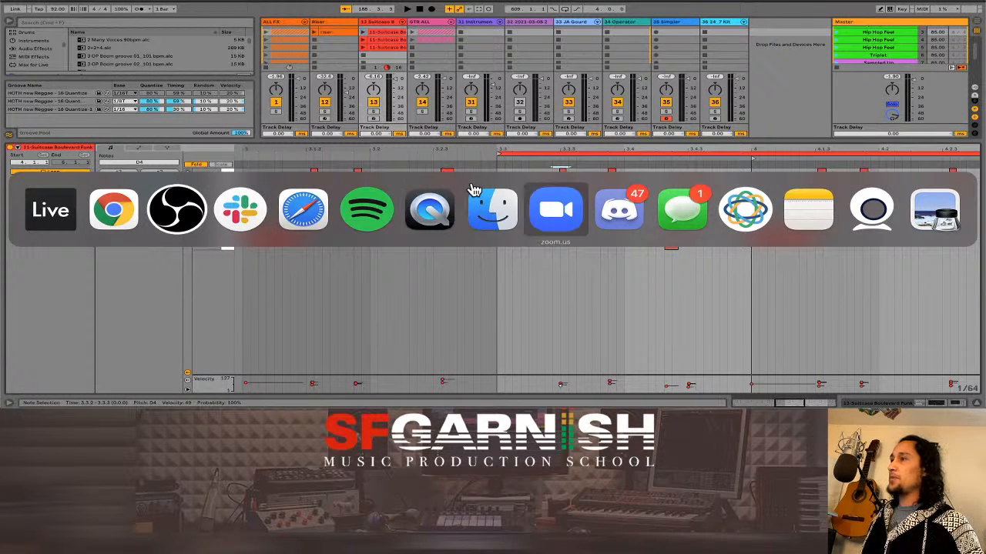
key(super+Tab)
key(super+Tab)
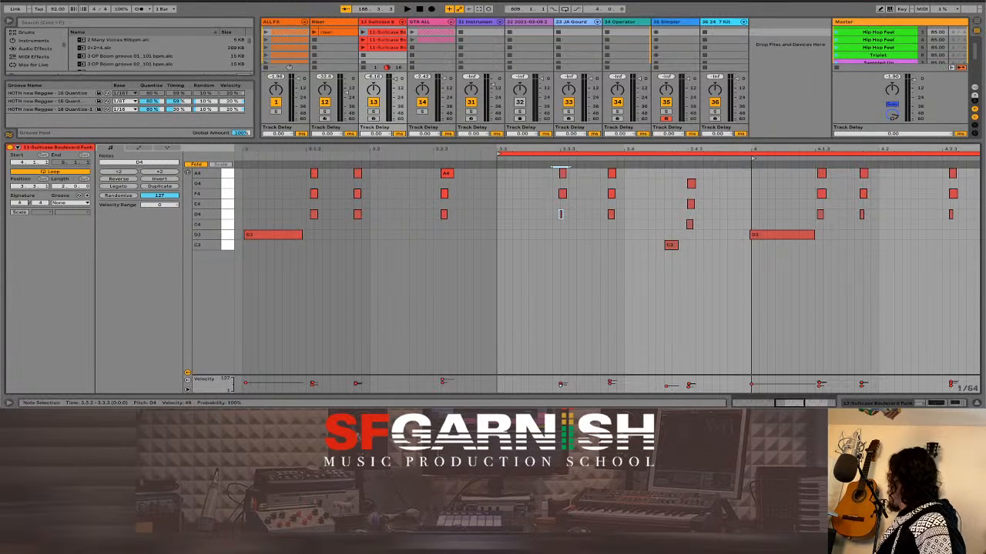
Select the D4, F4 and A4 notes of the loop's first chord together, and the A4 on its own.
click(497, 201)
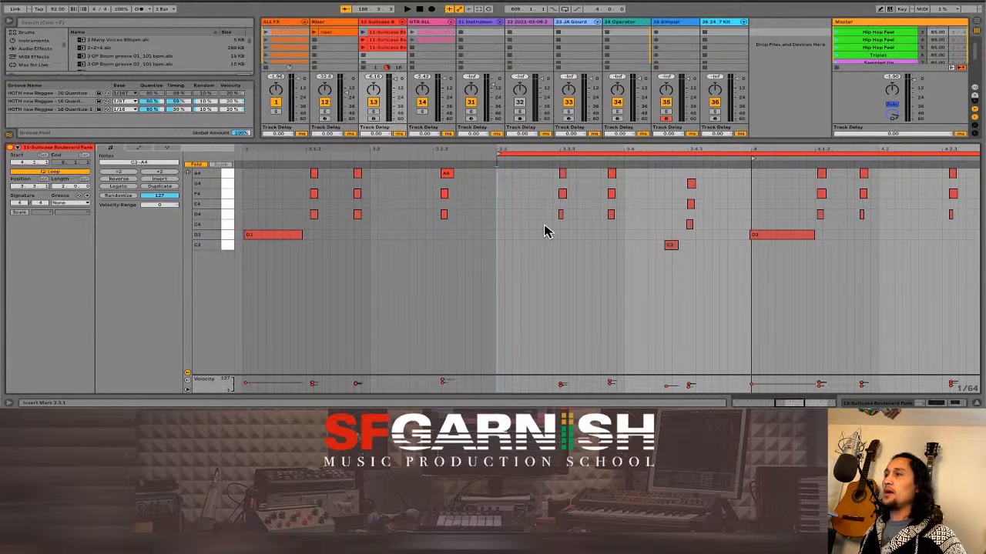
drag(545, 226, 583, 181)
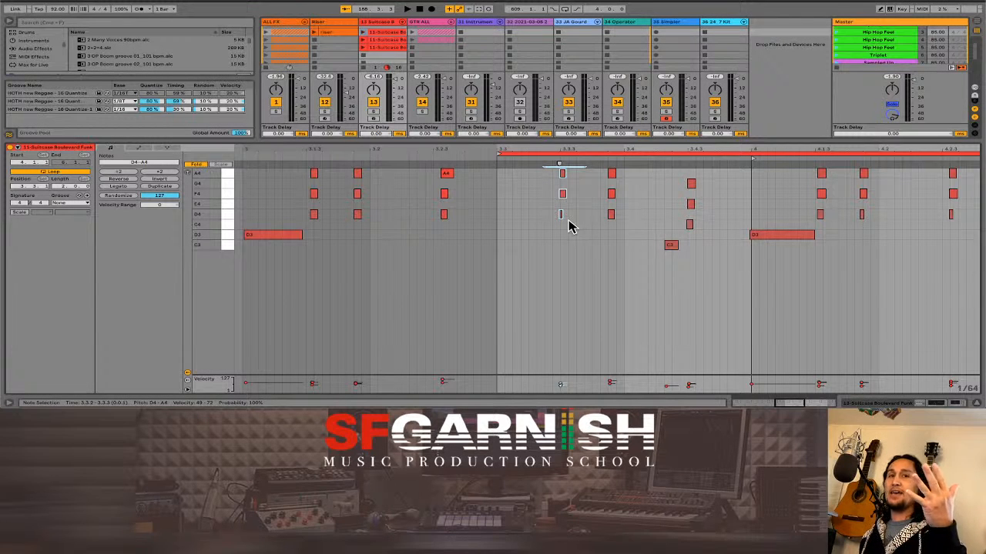
click(562, 173)
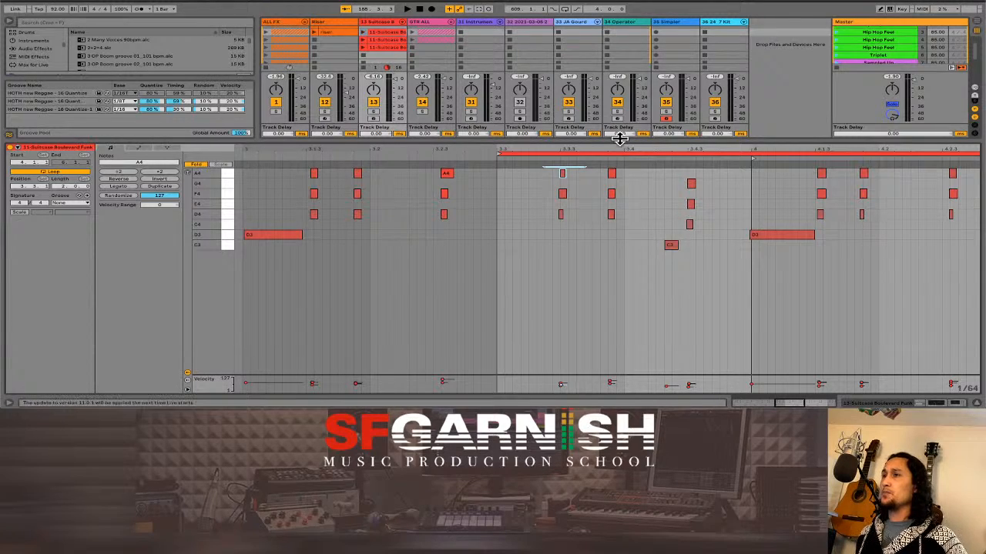
Reduce the height of the note editor and launch the Hip Hop Feel scene 5 to listen to it.
drag(620, 140, 643, 257)
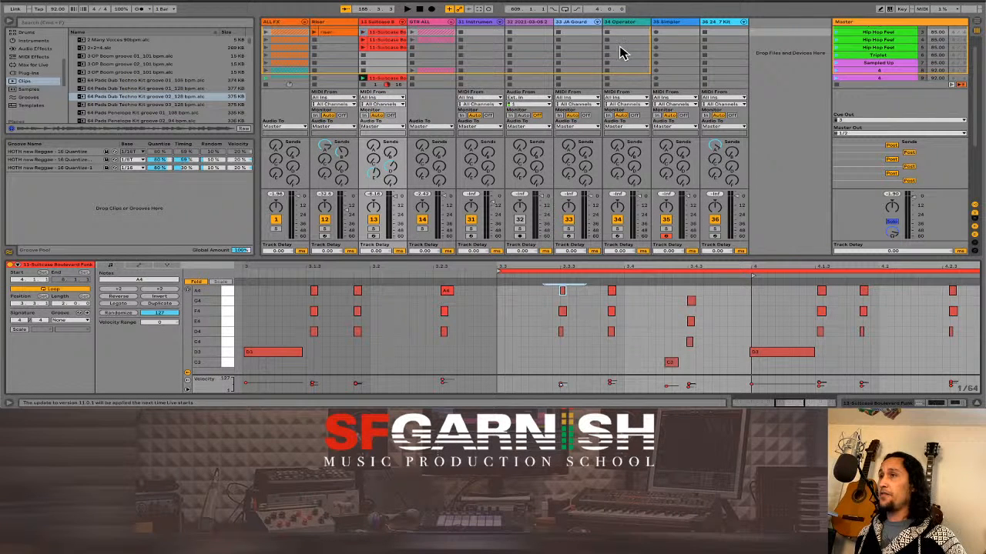
click(837, 48)
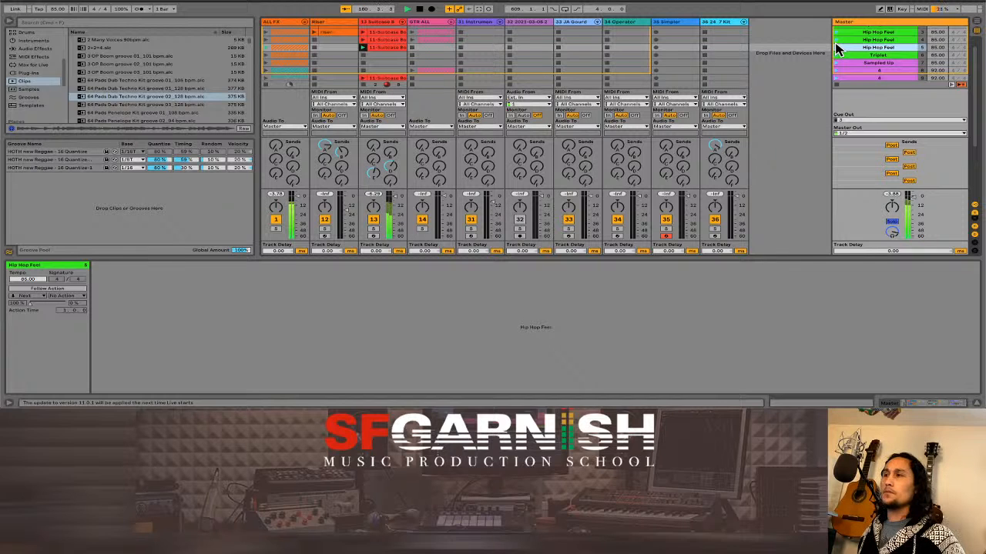
Unfold the ALL FX group and open the bass 1 clip of scene 5.
click(383, 24)
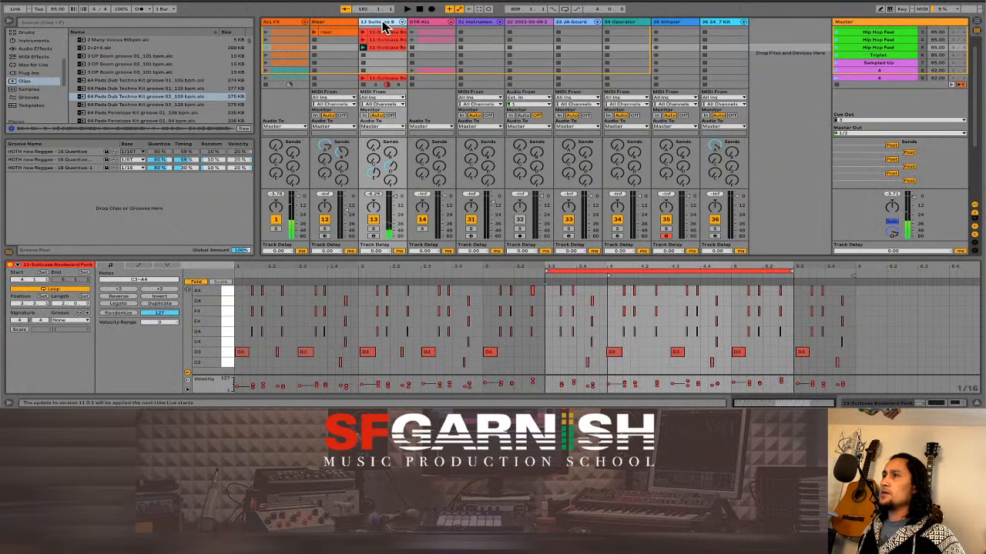
click(305, 21)
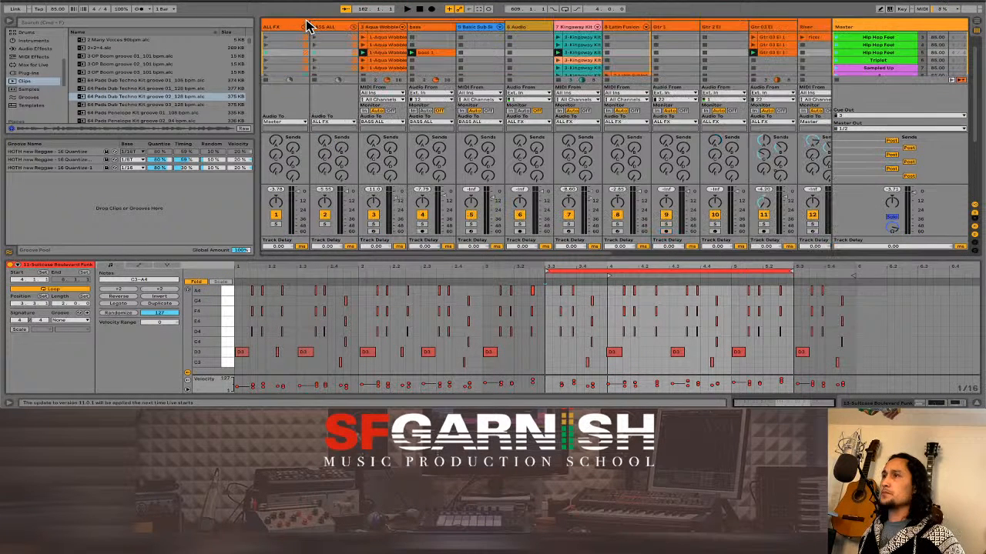
click(445, 55)
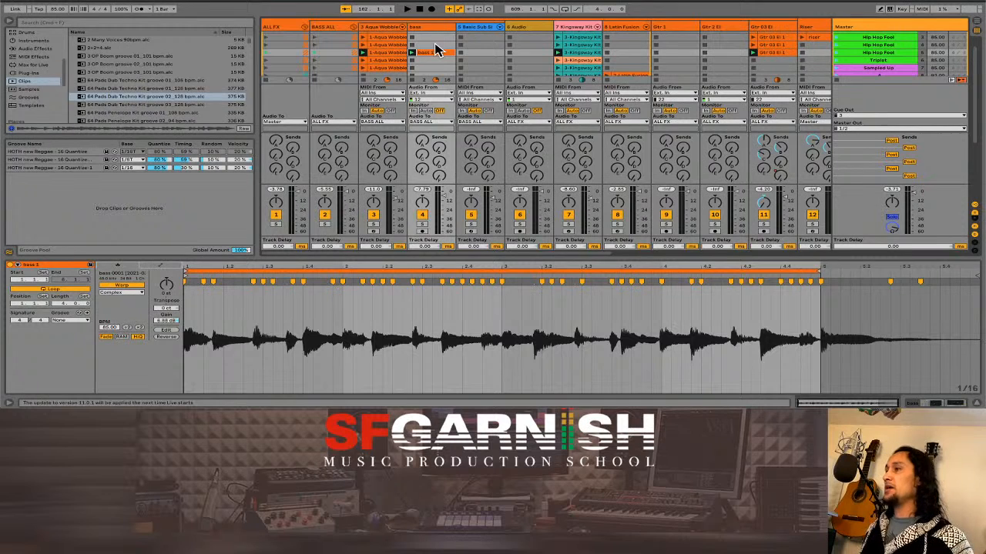
Duplicate the Hip Hop Feel scene 5 and open the bass 1 clip in the copy.
click(875, 54)
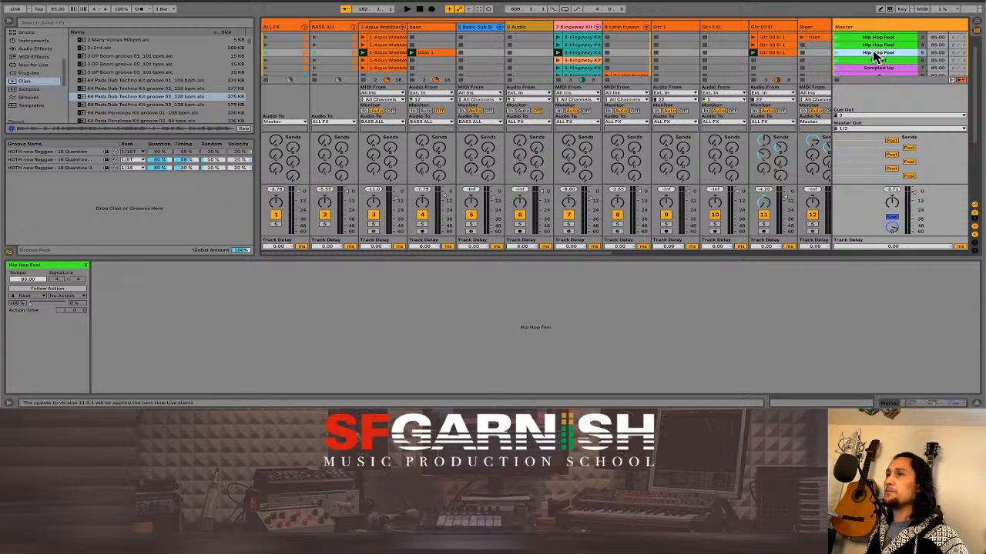
key(ctrl+d)
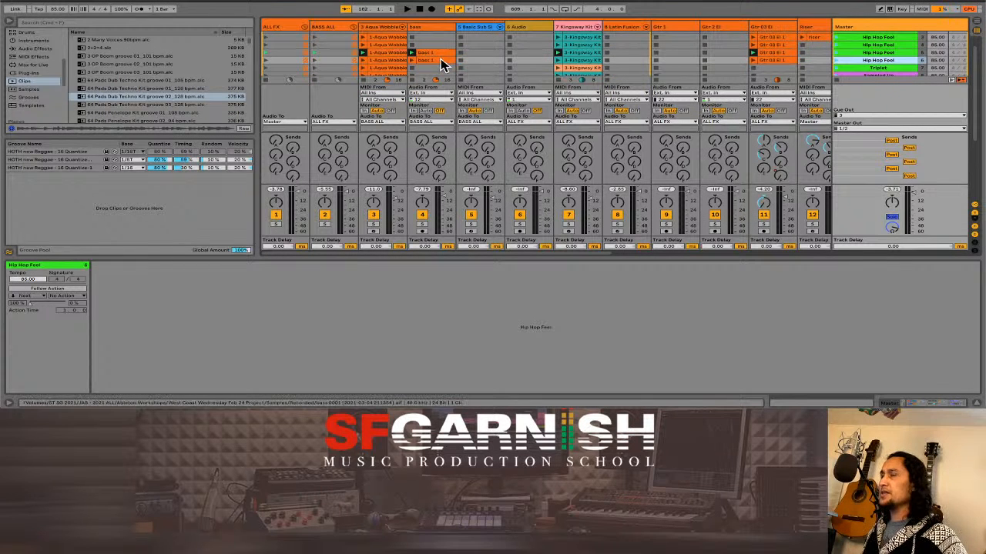
click(441, 61)
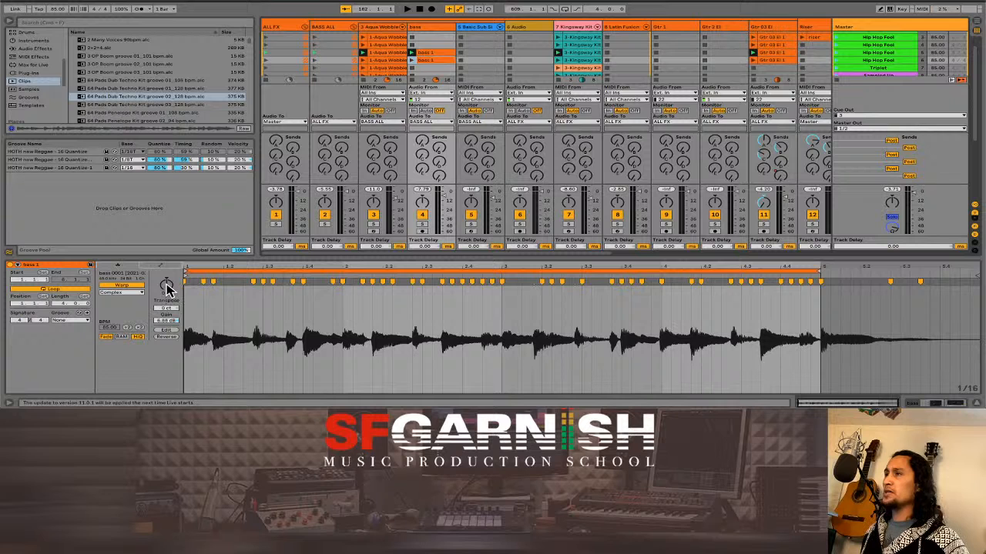
Color the duplicated scene 6 orange and rename it 5 chord Hip Hop Feel.
click(875, 61)
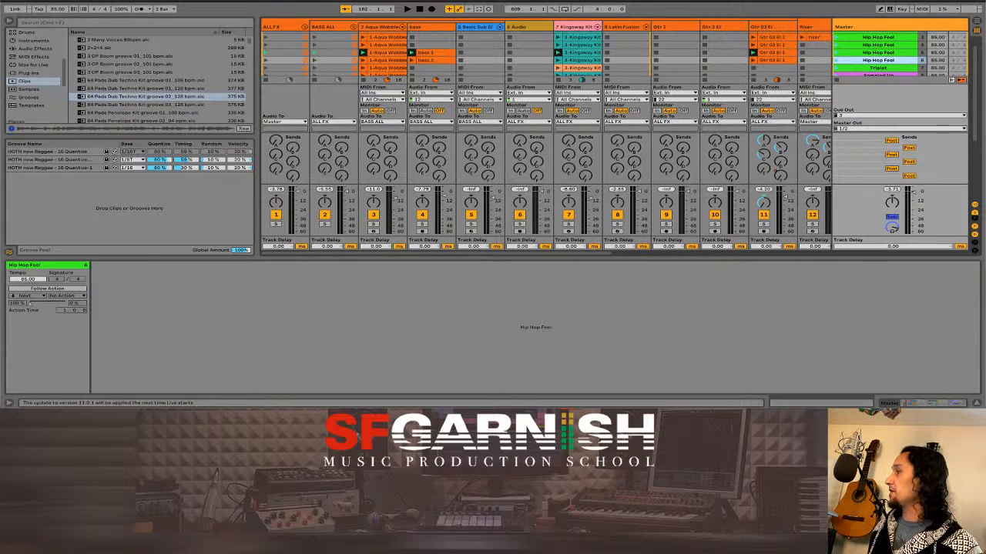
right_click(889, 63)
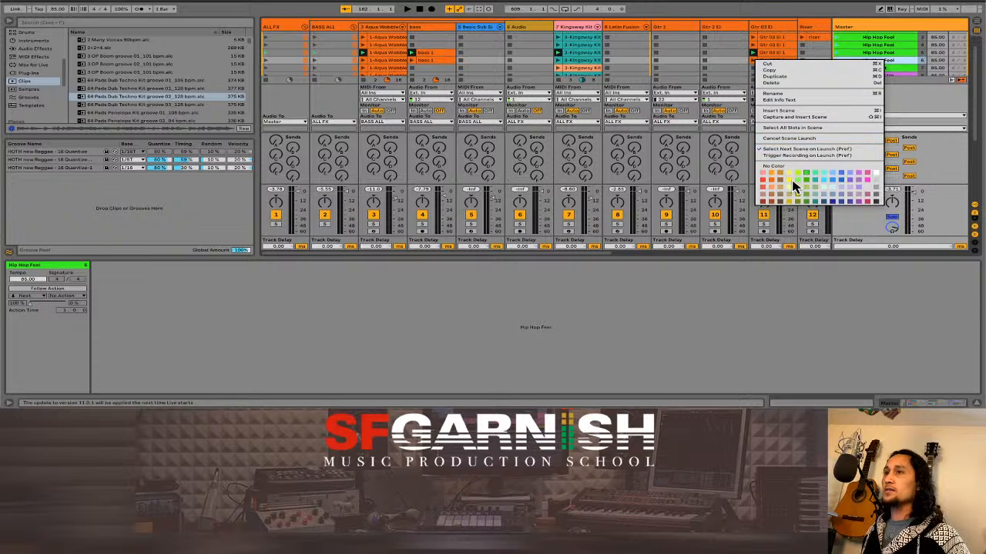
click(772, 182)
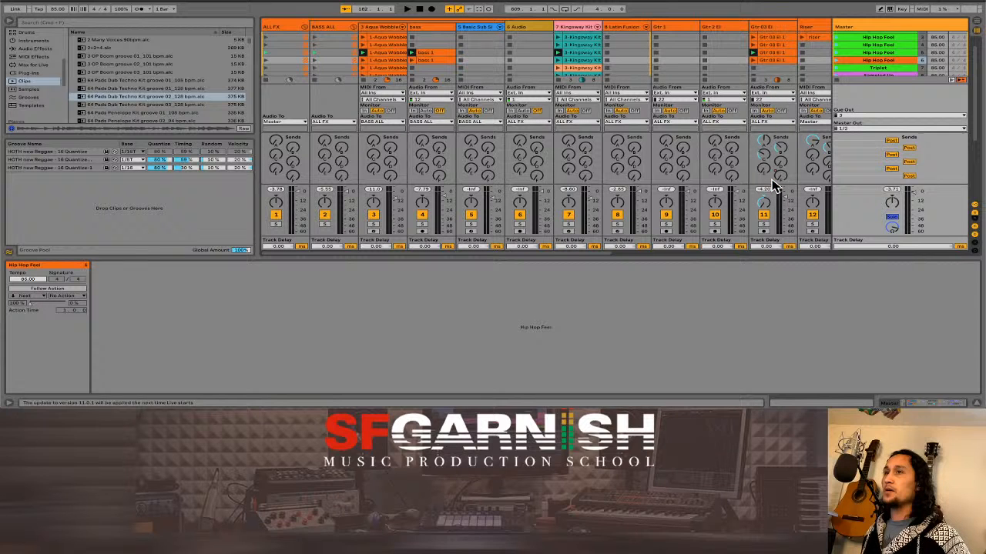
click(877, 60)
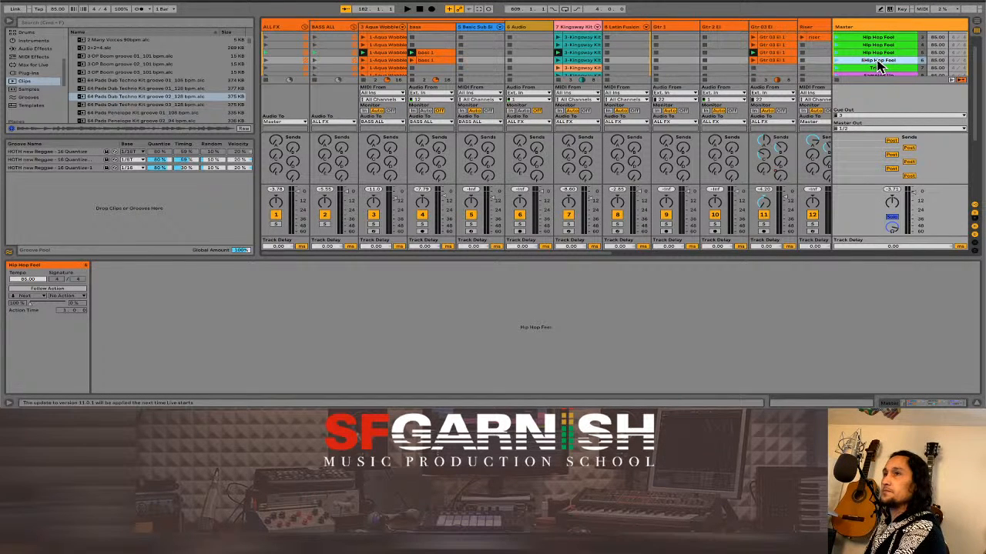
text(5 chord)
key(Return)
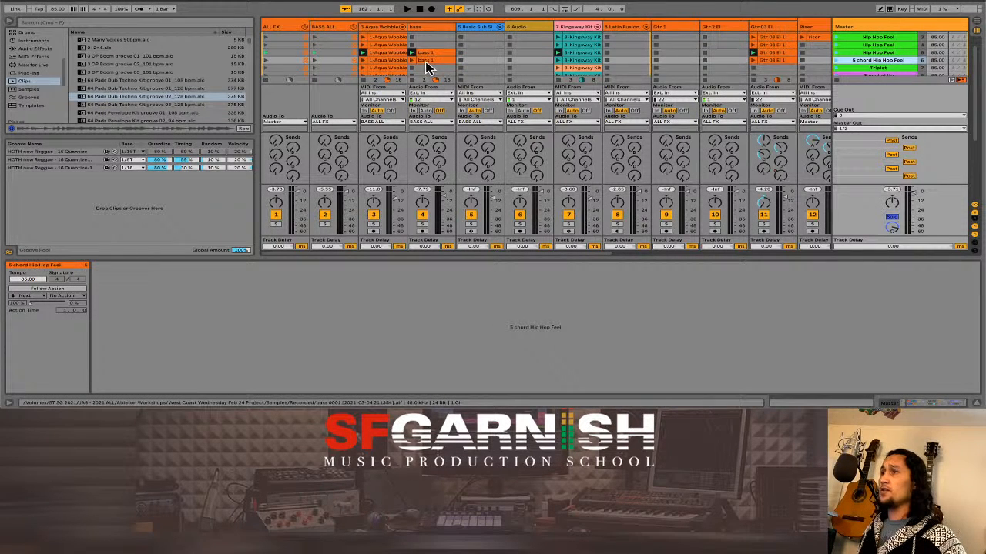
Transpose the bass 1 and Gtr 03 El clips of the 5 chord Hip Hop Feel scene up 7 semitones.
click(428, 62)
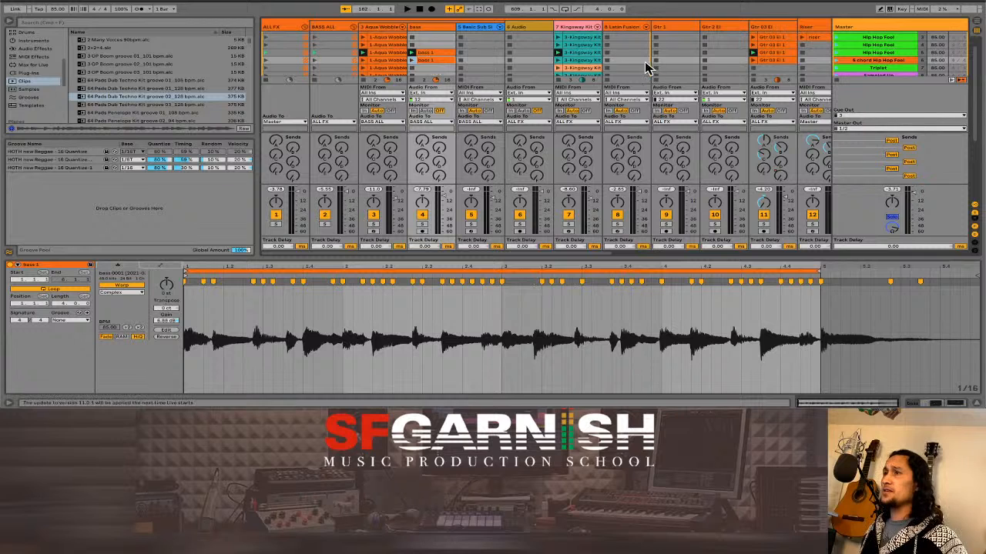
super+click(772, 61)
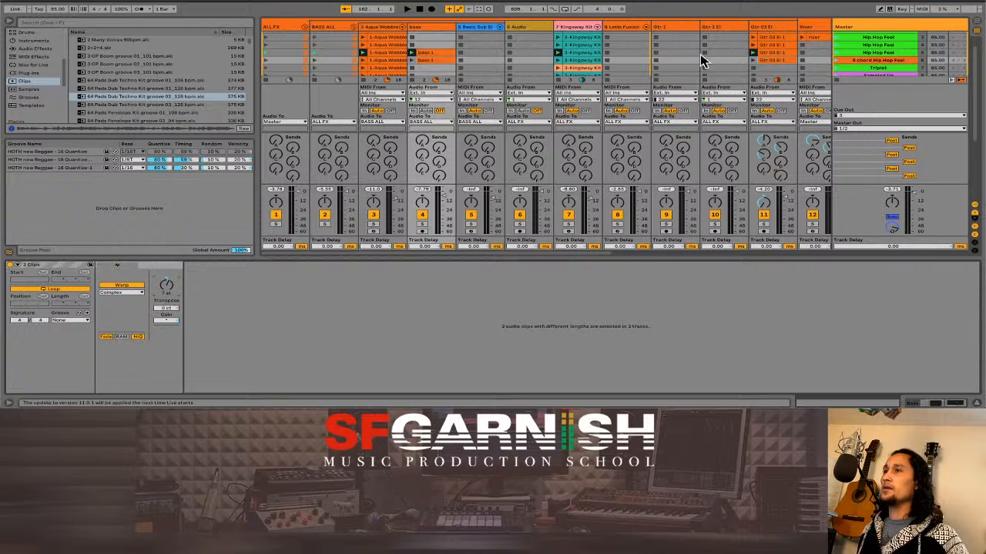
click(589, 63)
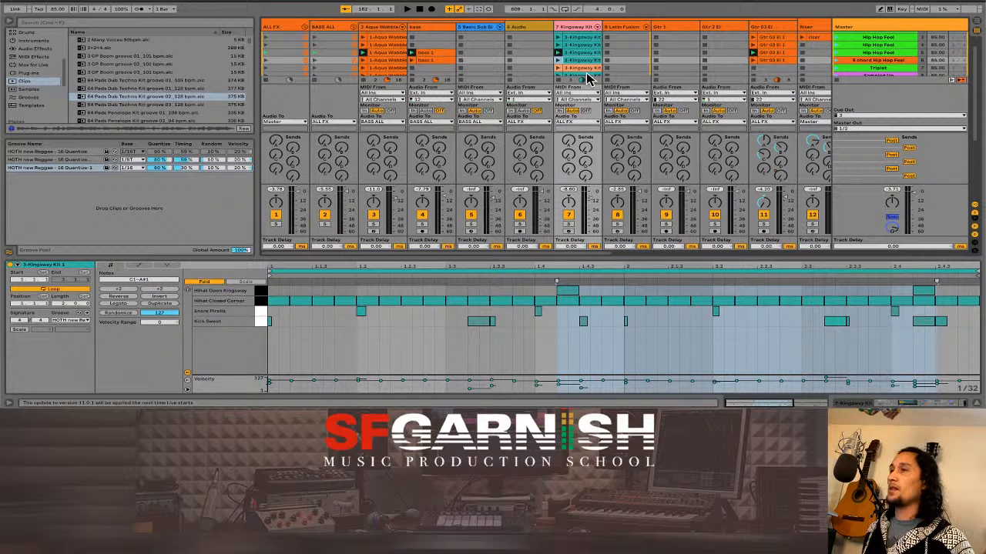
click(442, 60)
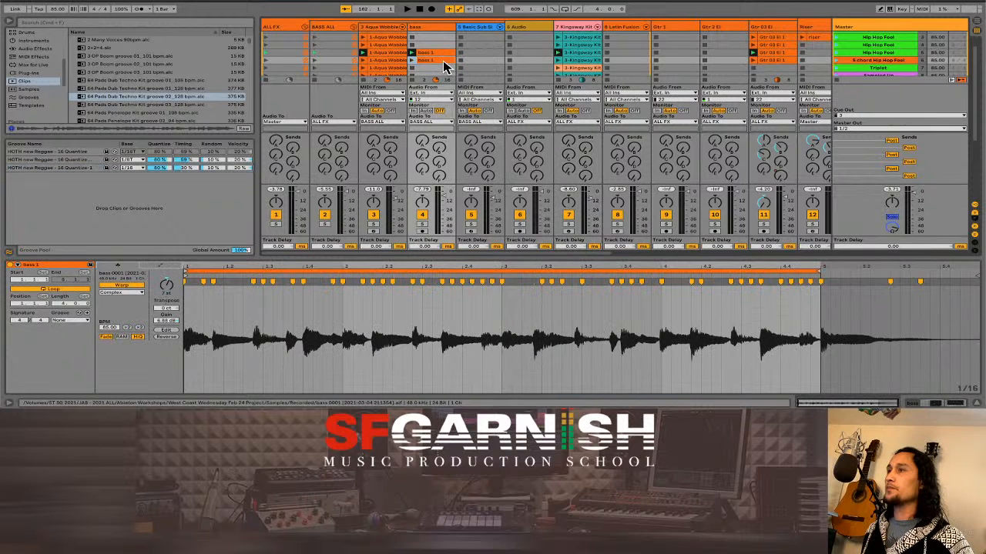
Hide the browser and open the Suitcase clip of the 5 chord Hip Hop Feel scene.
click(11, 23)
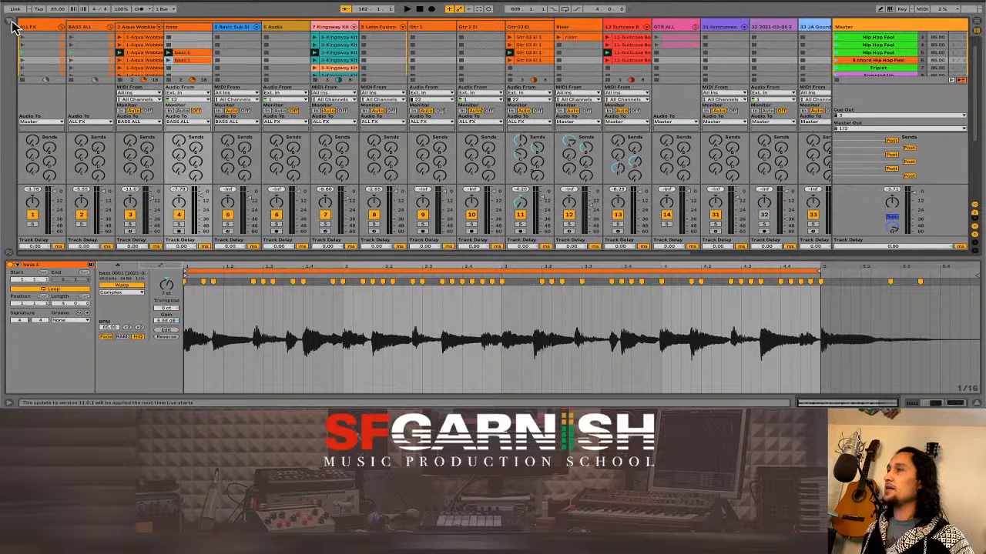
click(531, 62)
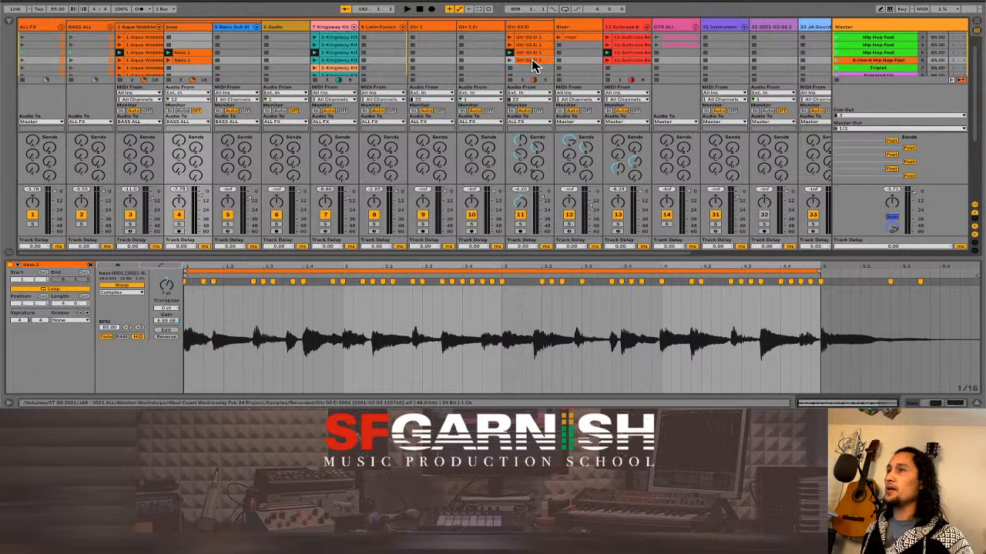
click(638, 64)
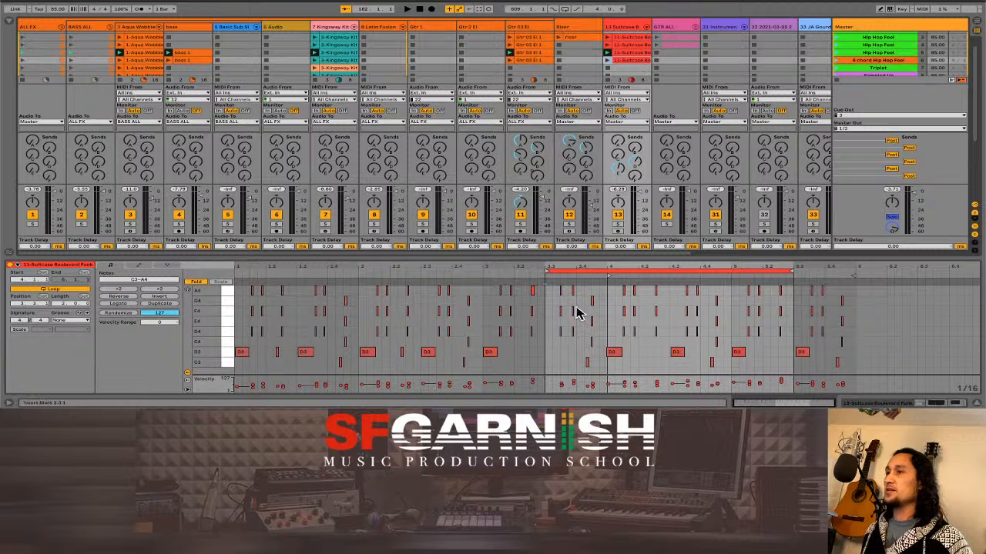
Turn off note folding and transpose all notes of the Suitcase clip up 7 semitones.
click(557, 362)
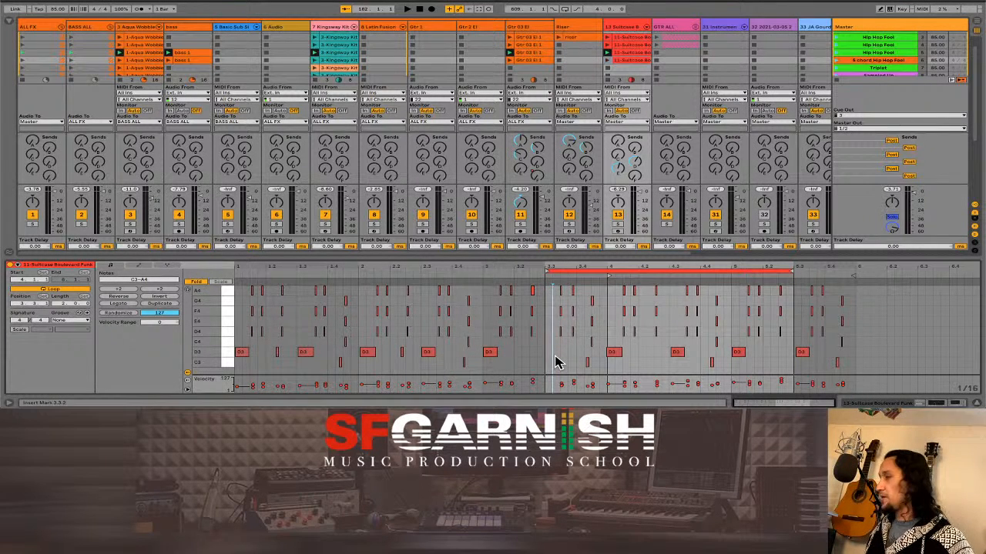
key(ctrl+a)
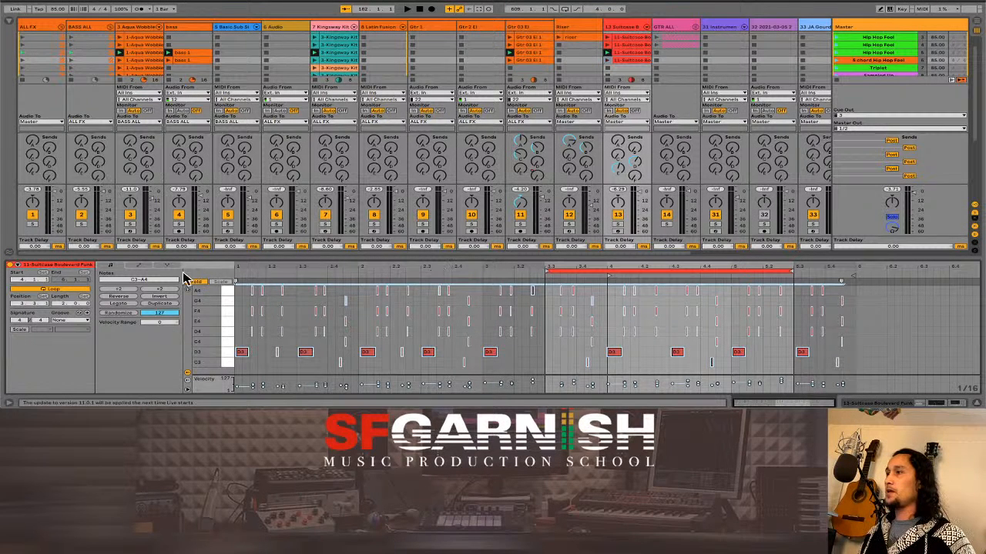
click(198, 282)
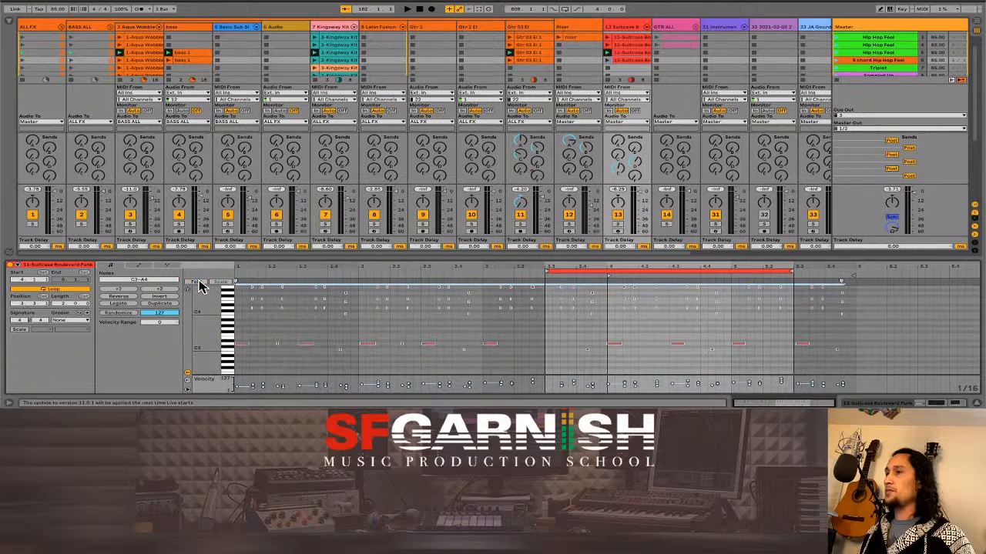
scroll(714, 319, up, 1)
click(676, 335)
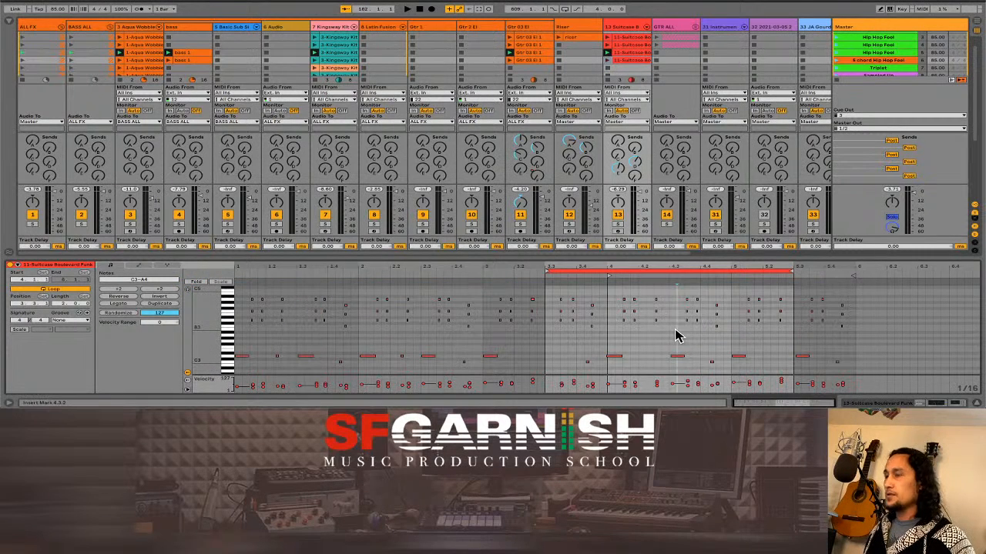
key(ctrl+a)
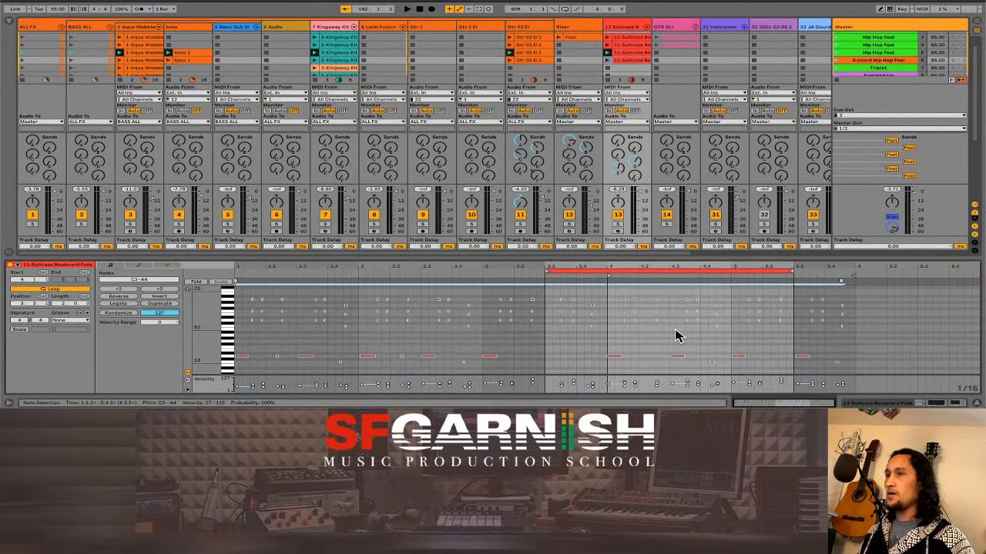
key(Up)
key(Up)
key(Up)
key(Up)
key(Up)
key(Up)
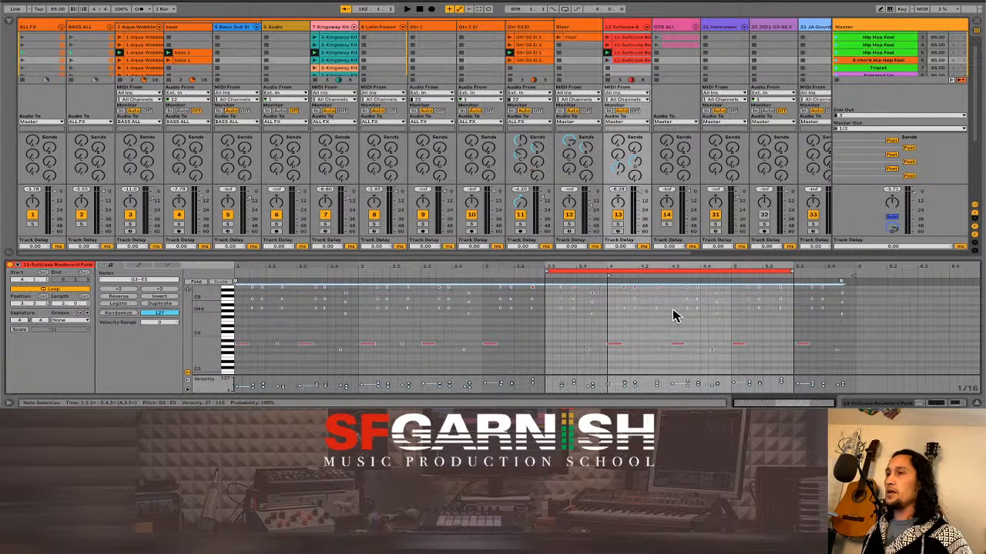
Launch the 5 chord Hip Hop Feel scene and the Hip Hop Feel scene 5 alternately to compare how they sound.
click(837, 61)
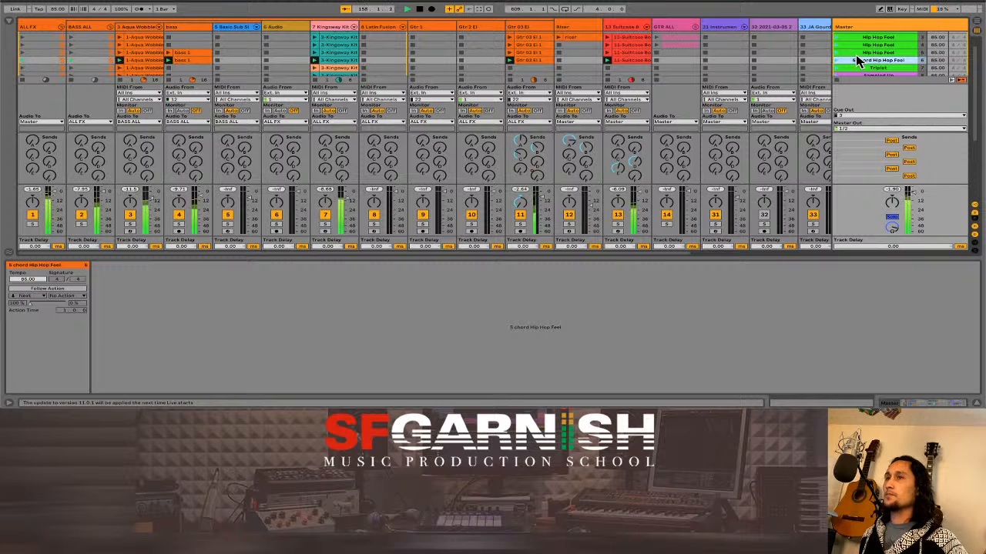
click(836, 53)
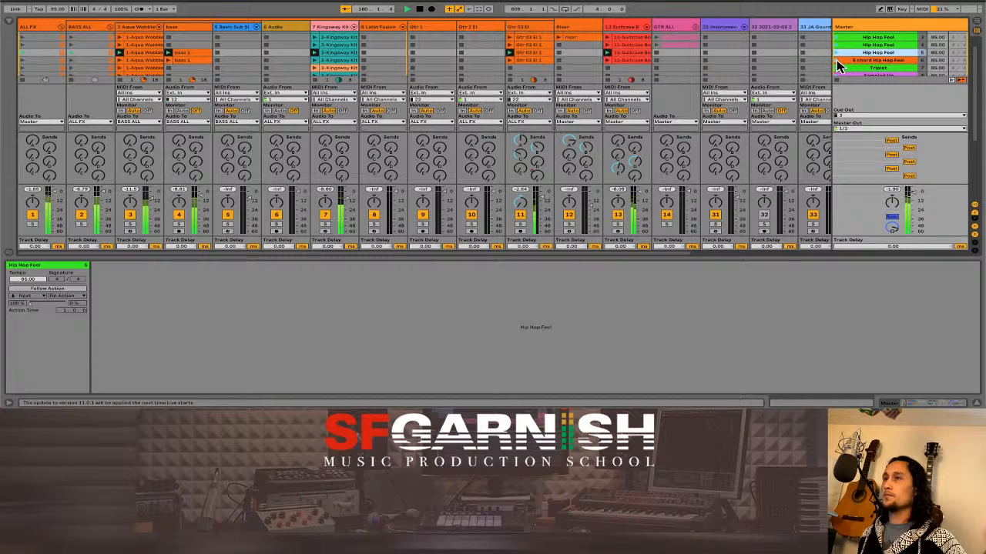
click(836, 60)
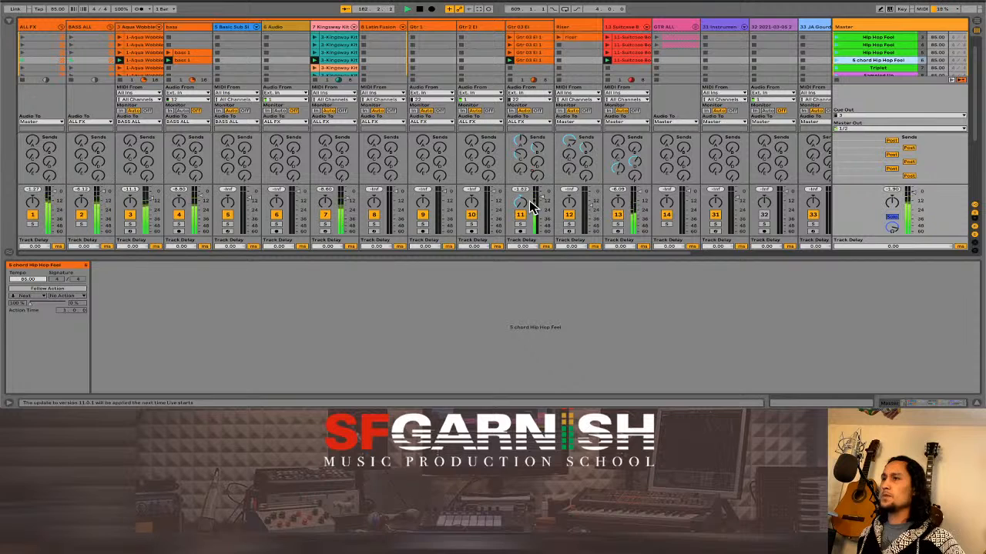
Solo the Gtr 03 El track and the Suitcase track in turn to hear each alone, and end the playback with no solo.
click(520, 224)
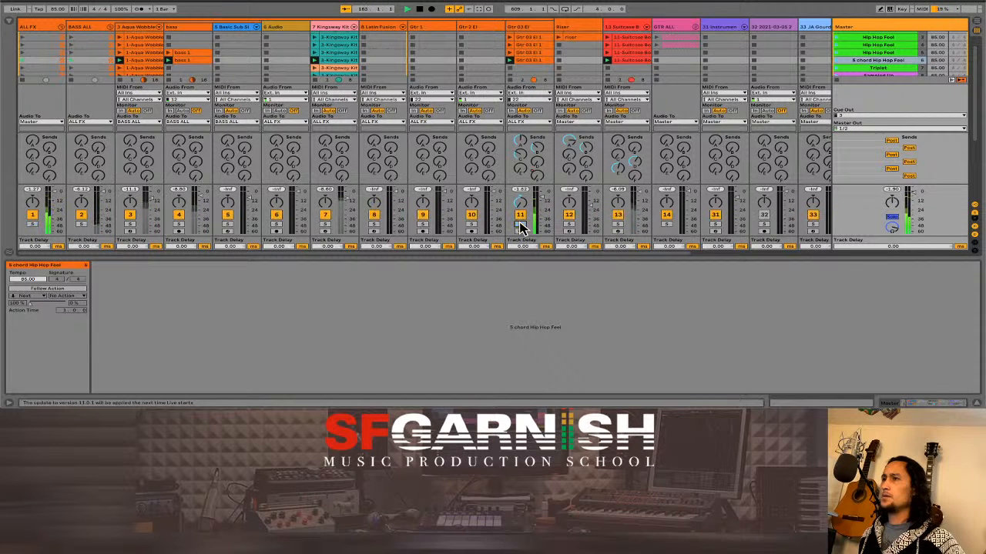
click(618, 224)
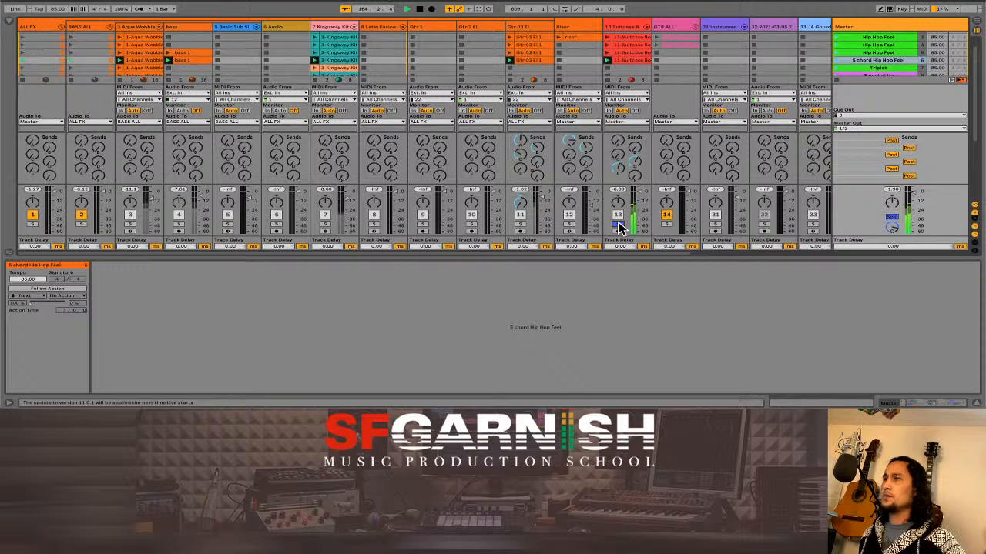
click(617, 224)
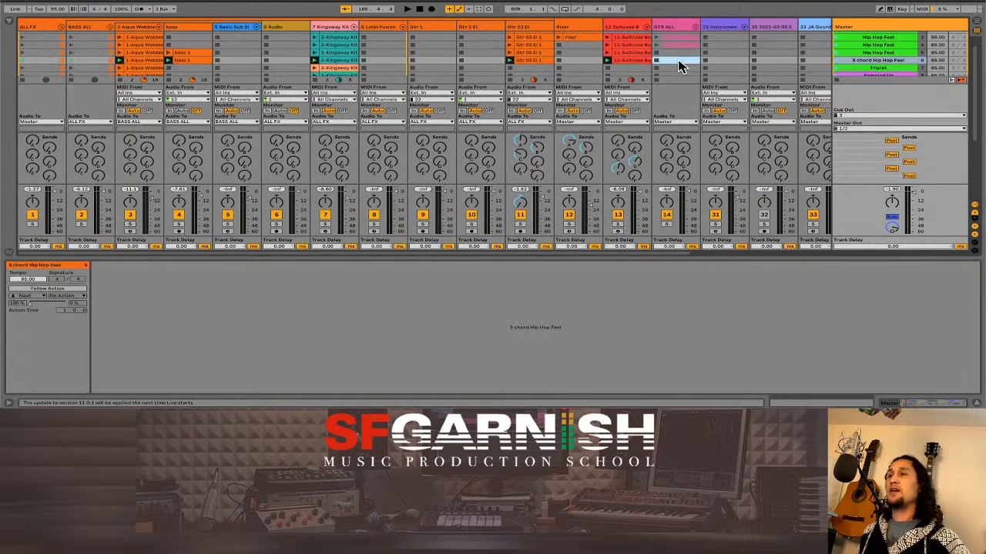
click(678, 60)
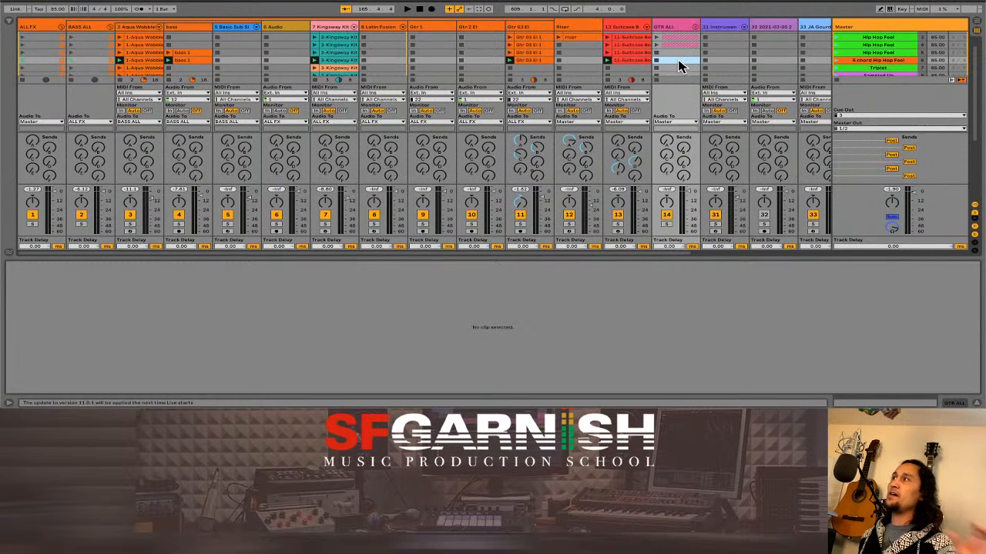
Open the 5 chord scene's Suitcase clip, enlarge its note editor and zoom in on the first chord of the loop.
click(639, 61)
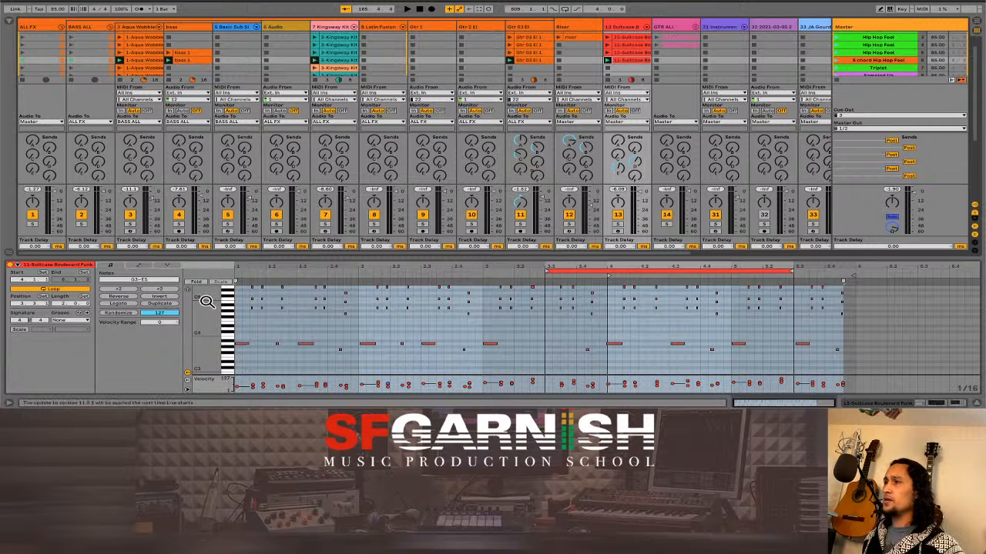
click(614, 331)
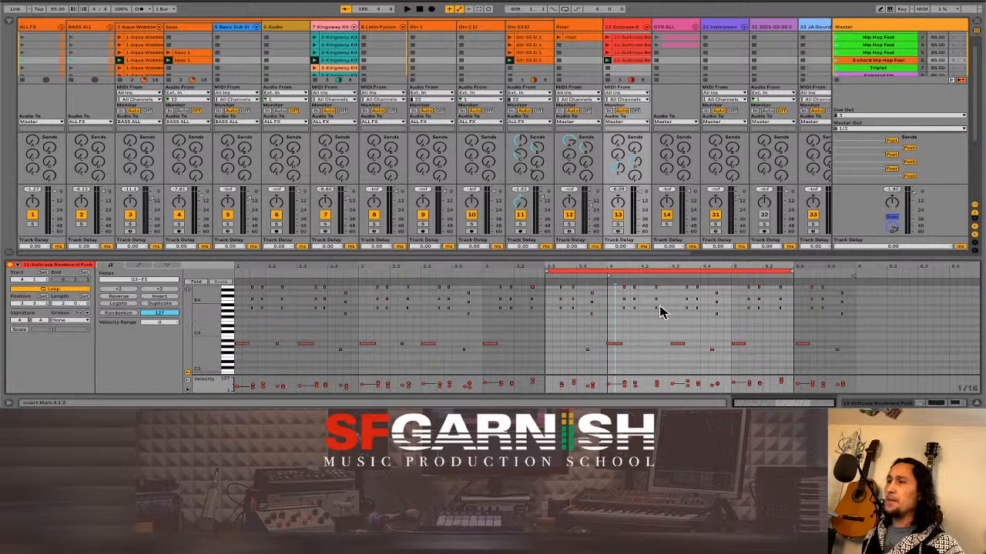
click(560, 319)
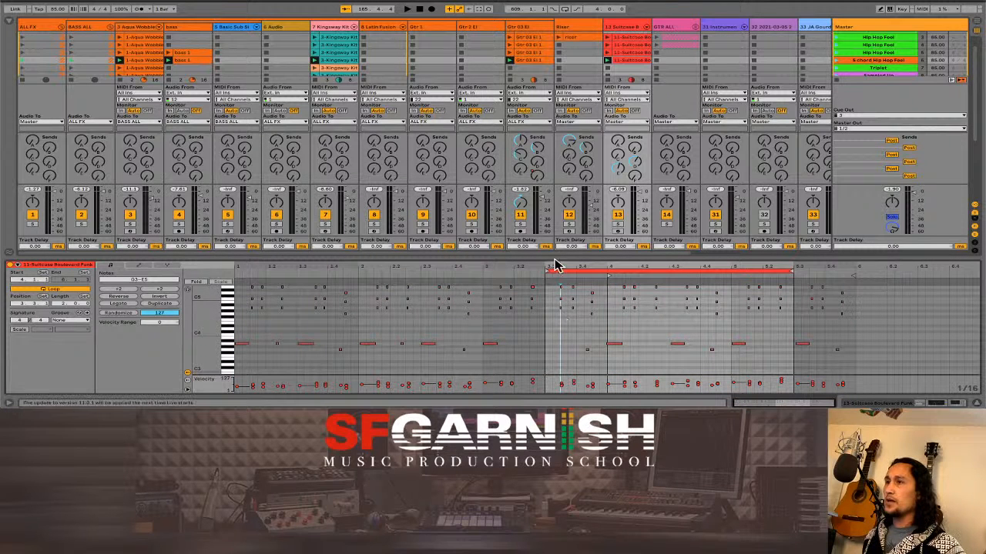
drag(558, 258, 554, 114)
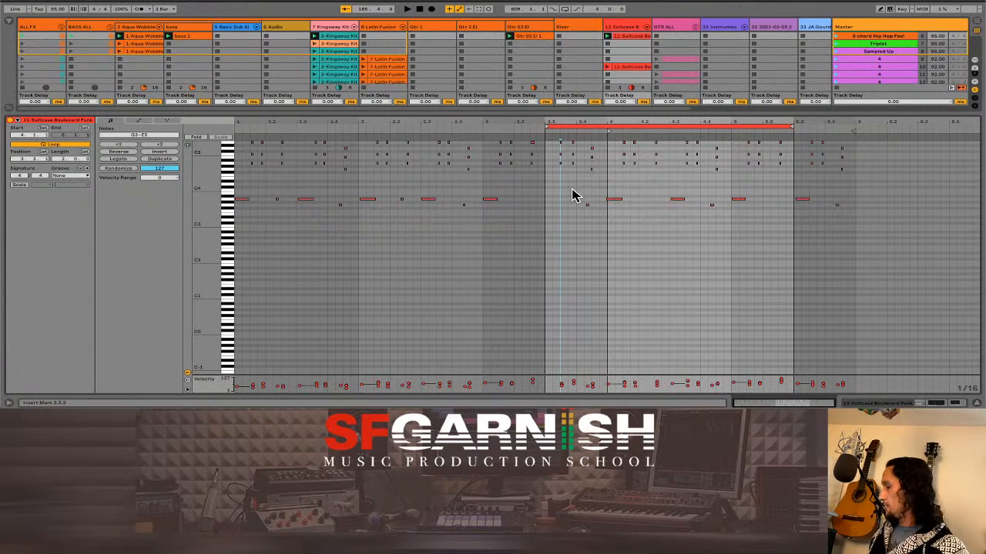
key(plus)
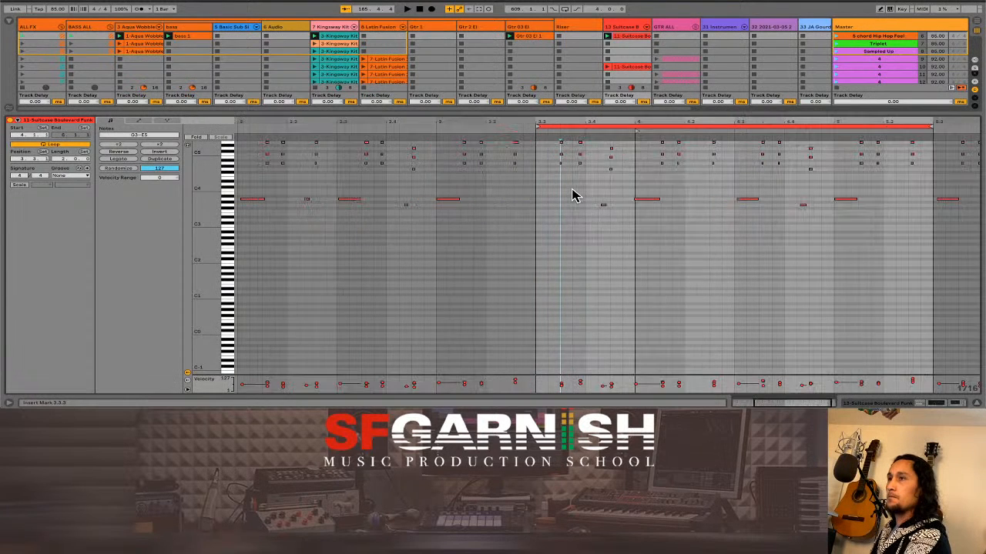
key(plus)
key(plus)
key(plus)
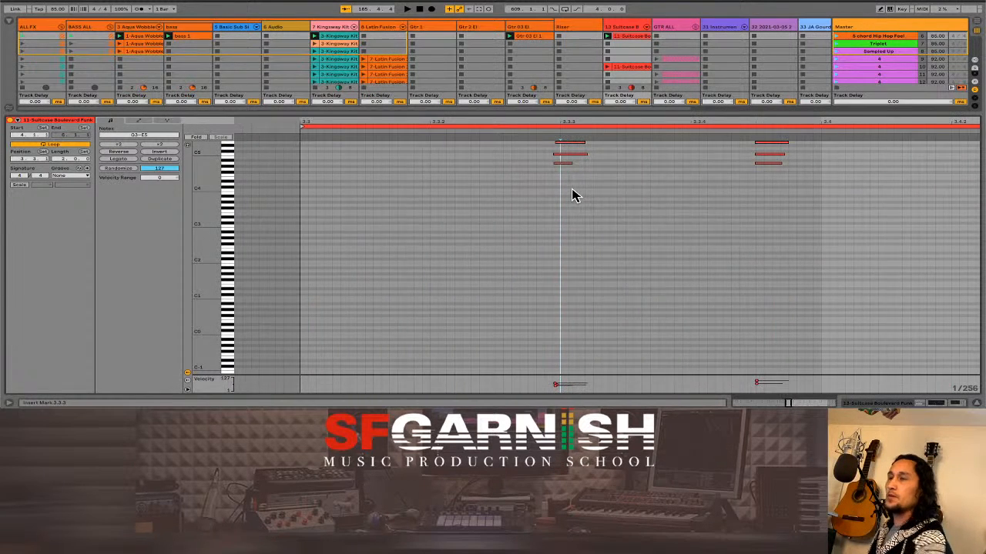
scroll(577, 195, up, 3)
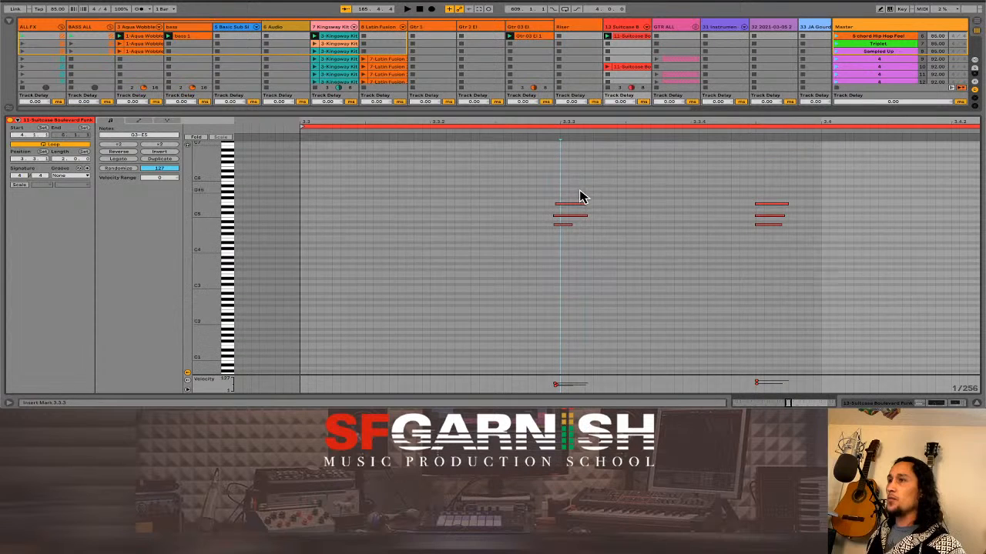
drag(577, 110, 564, 32)
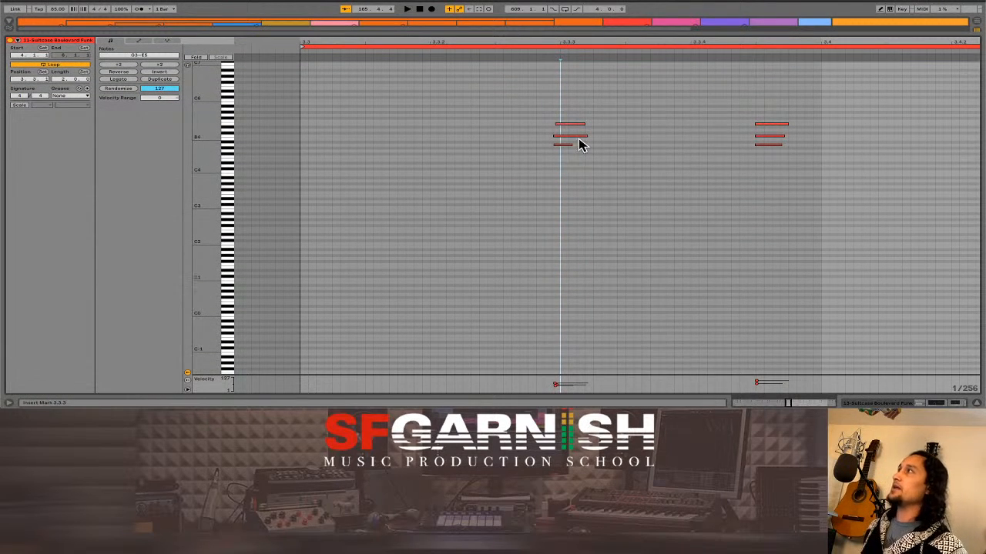
Examine the pitch of each note in the first Suitcase chord and of the chord as a whole.
drag(577, 155, 560, 132)
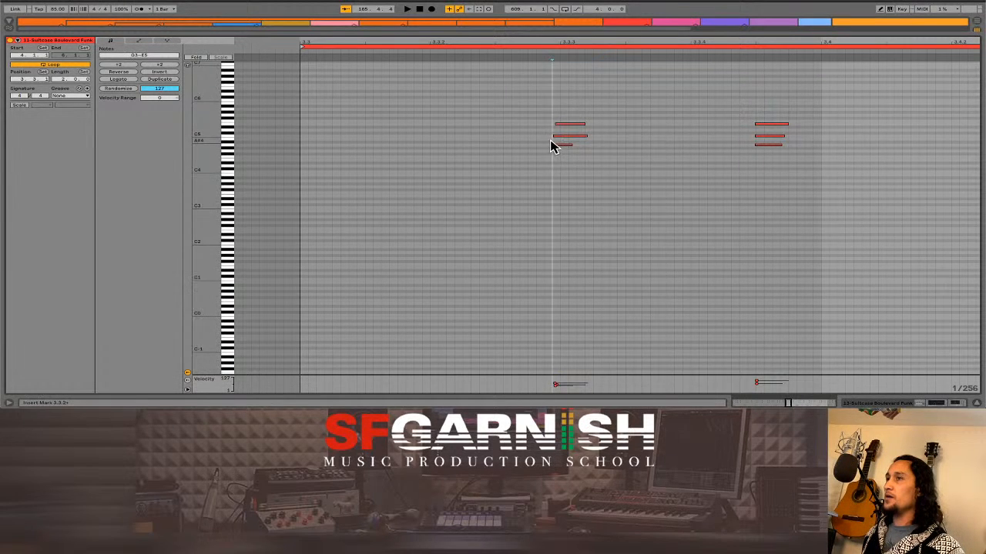
click(553, 145)
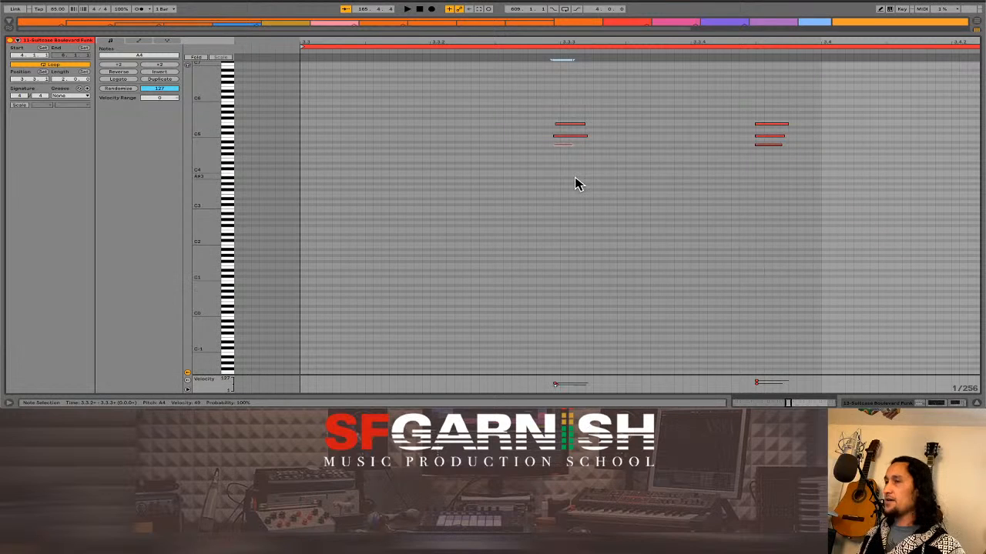
click(566, 137)
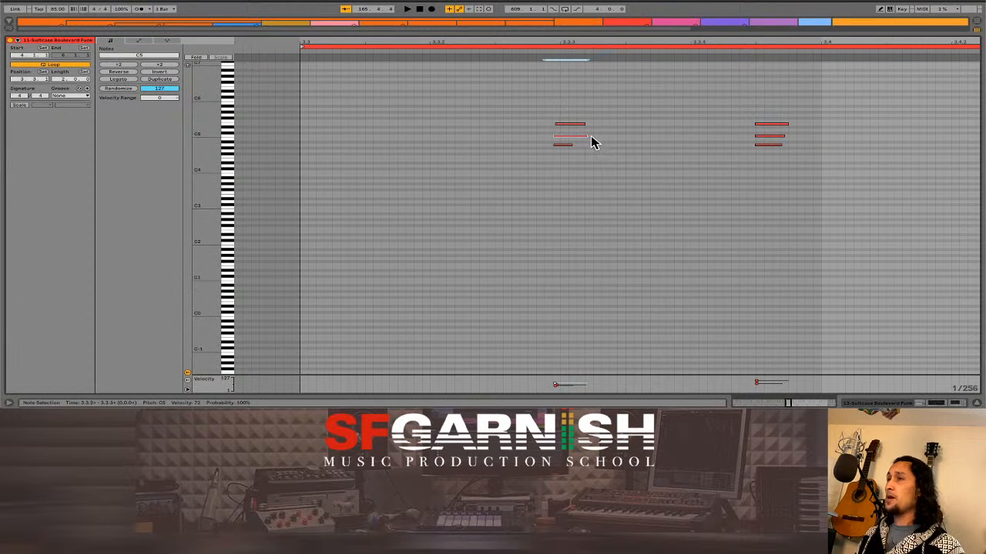
click(582, 124)
drag(580, 124, 563, 121)
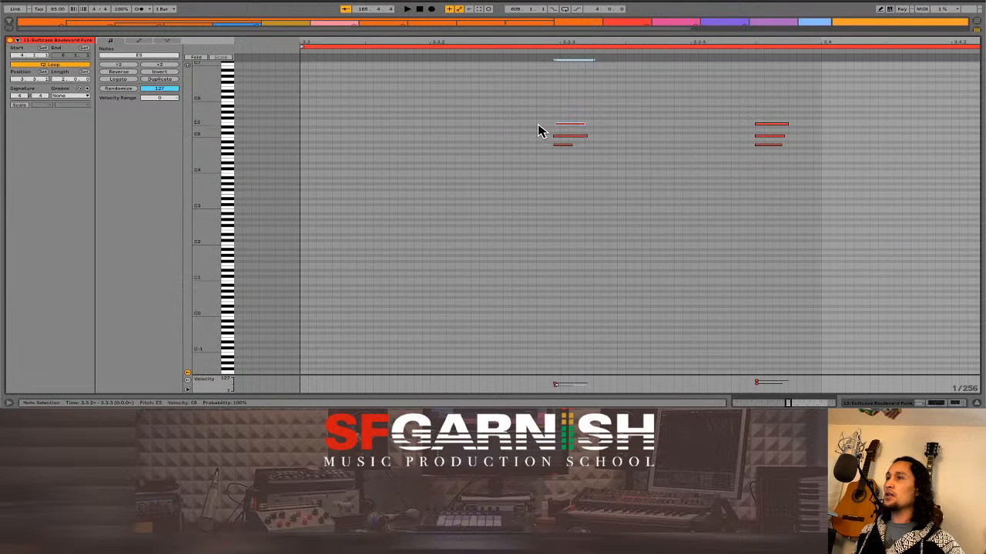
click(536, 164)
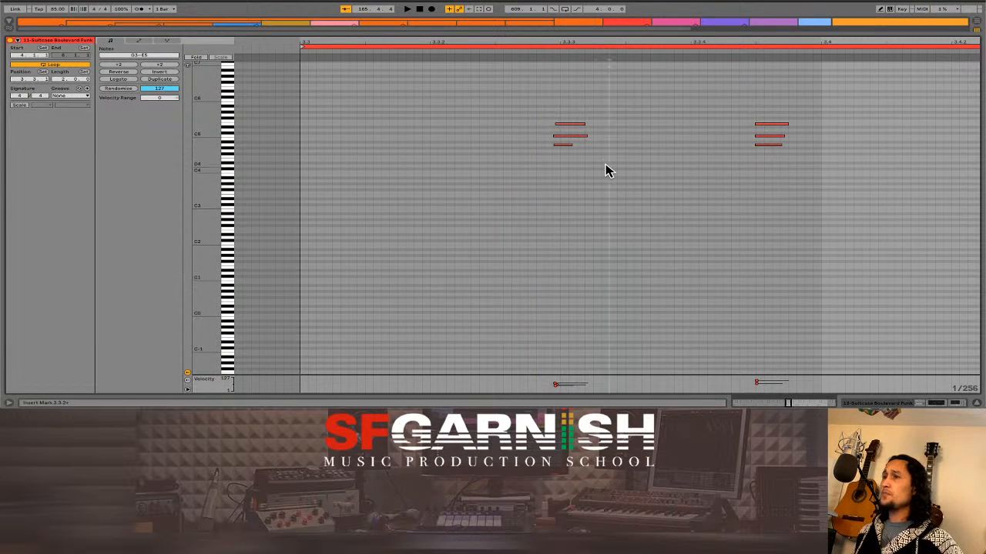
drag(606, 169, 552, 105)
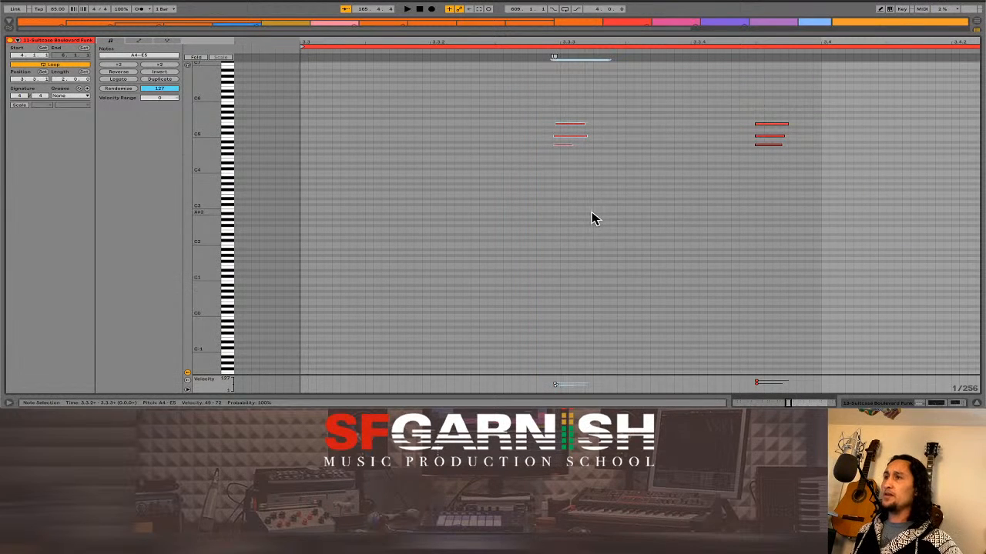
click(576, 107)
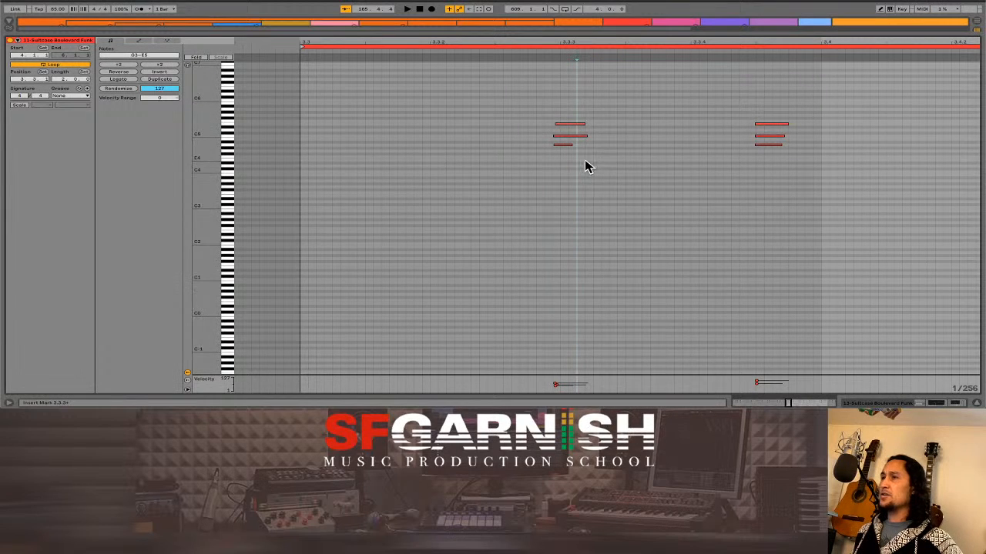
Select the lower notes and all three notes of the first Suitcase chord in turn to compare their pitch ranges.
drag(537, 132, 607, 154)
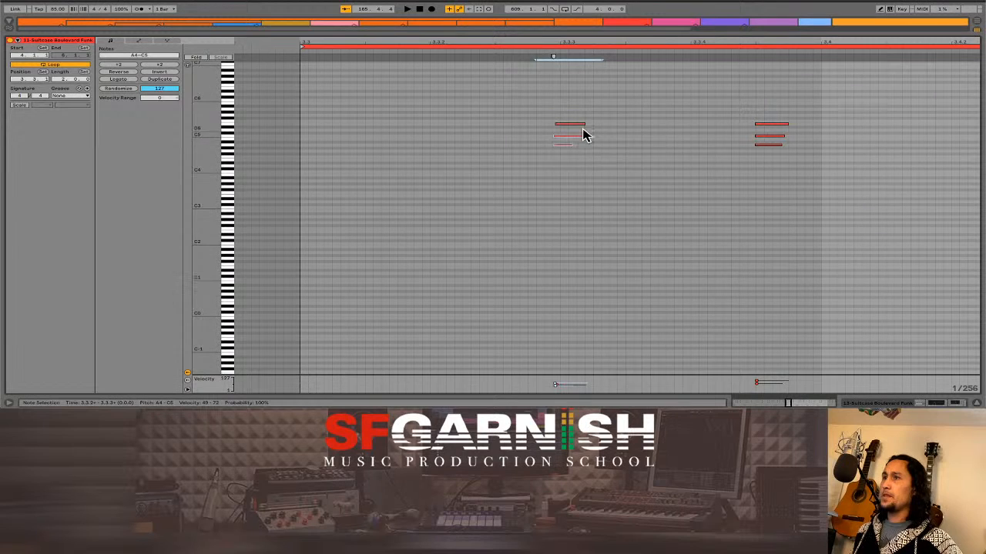
drag(609, 139, 554, 125)
drag(613, 174, 558, 120)
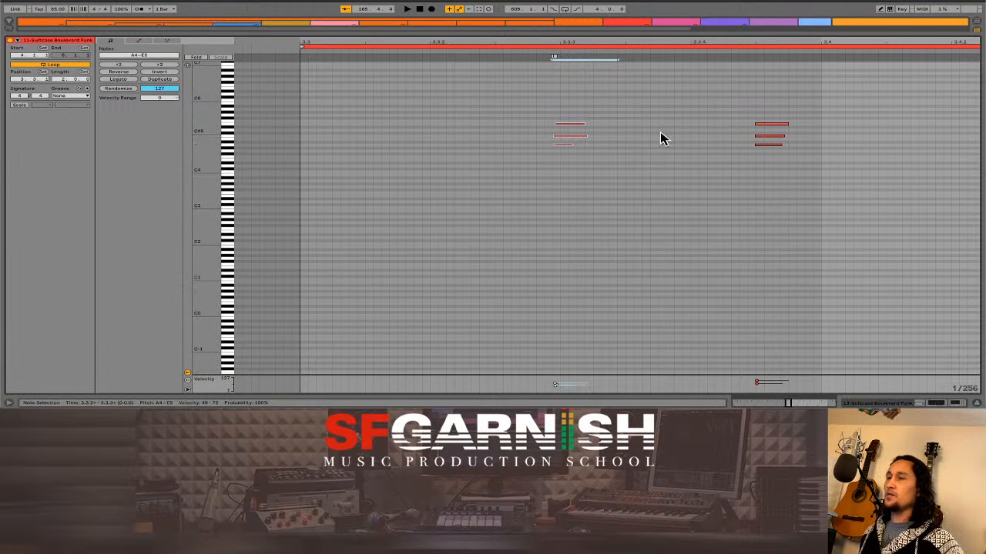
key(minus)
key(minus)
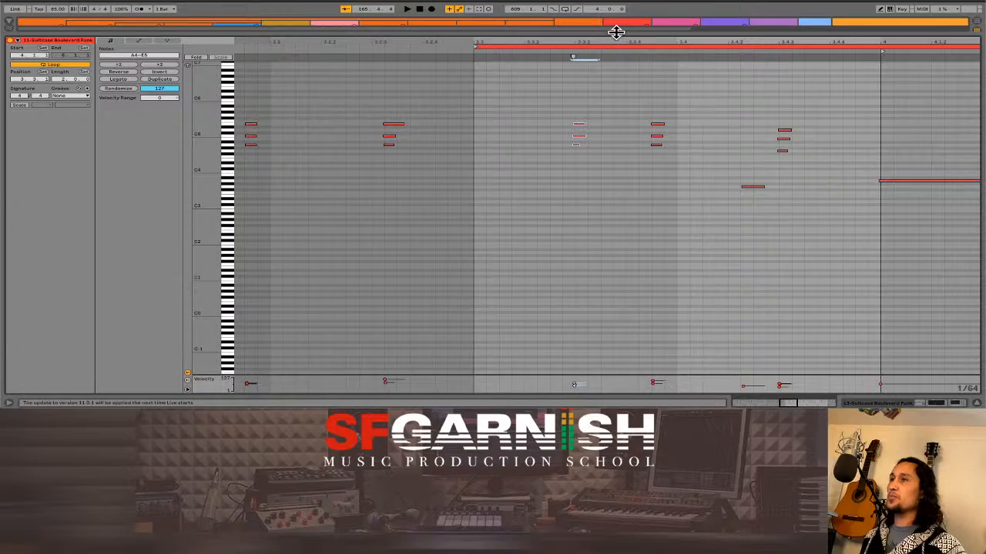
Shrink the note editor so the session mixer is visible again, and narrow the Master track column.
drag(616, 31, 623, 257)
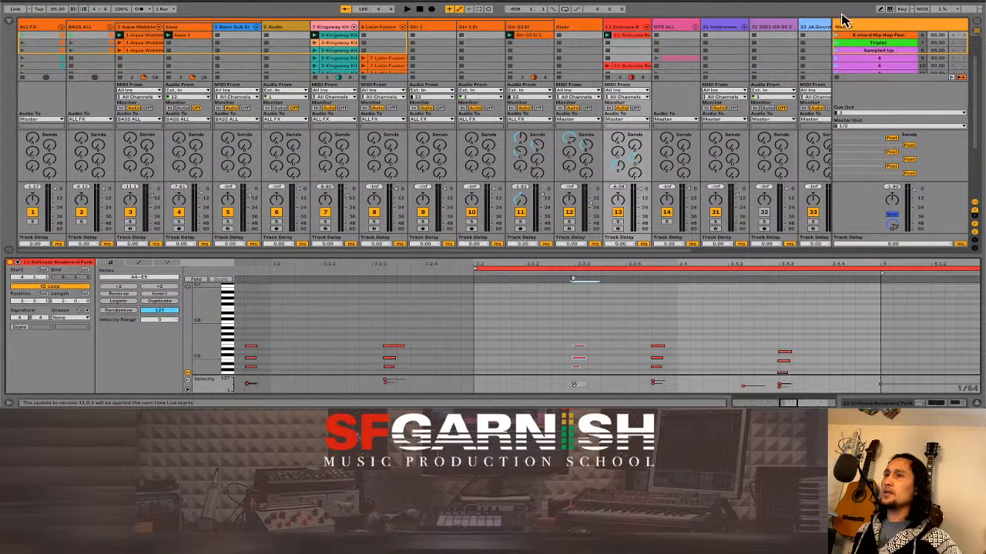
mouse_move(833, 26)
mouse_down()
mouse_move(913, 26)
mouse_move(822, 31)
mouse_up()
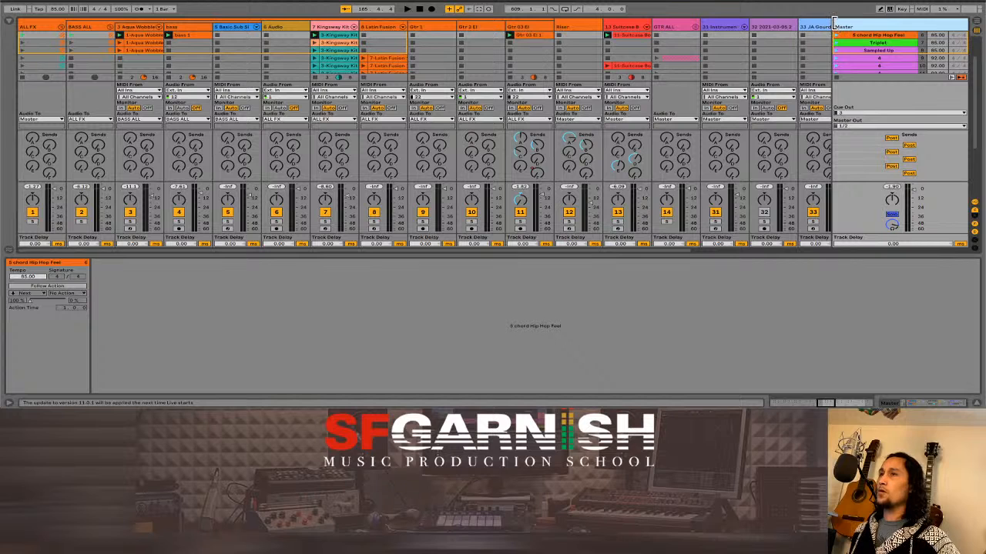
mouse_move(833, 26)
mouse_down()
mouse_move(908, 27)
mouse_move(832, 27)
mouse_move(844, 27)
mouse_up()
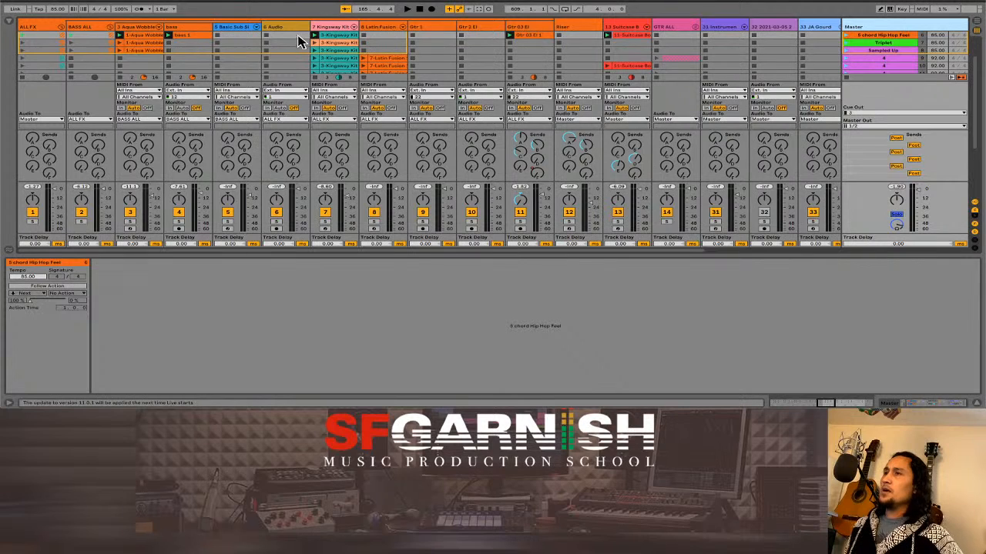
Hide the clip view to expose the full scene list and launch Hip Hop Feel scene 5.
click(478, 44)
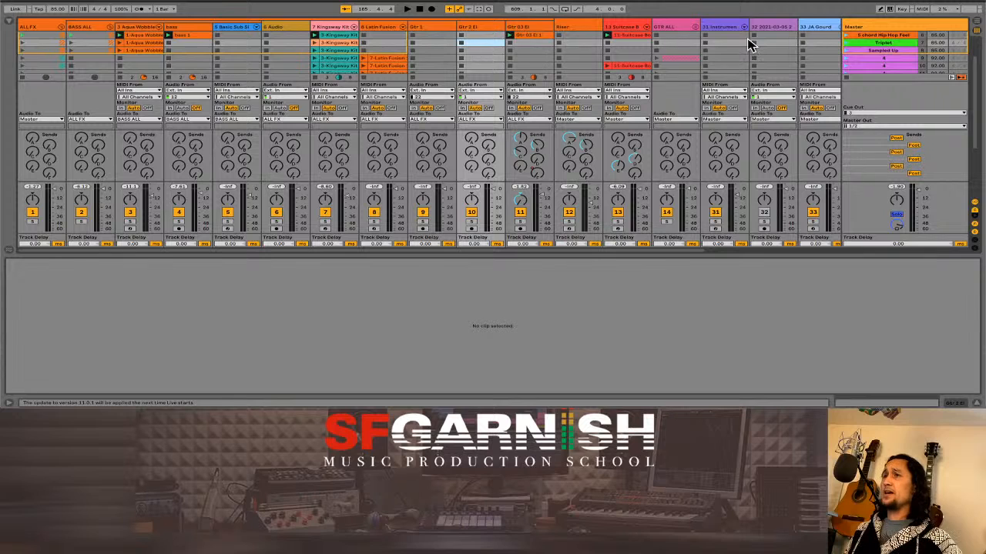
scroll(880, 48, up, 1)
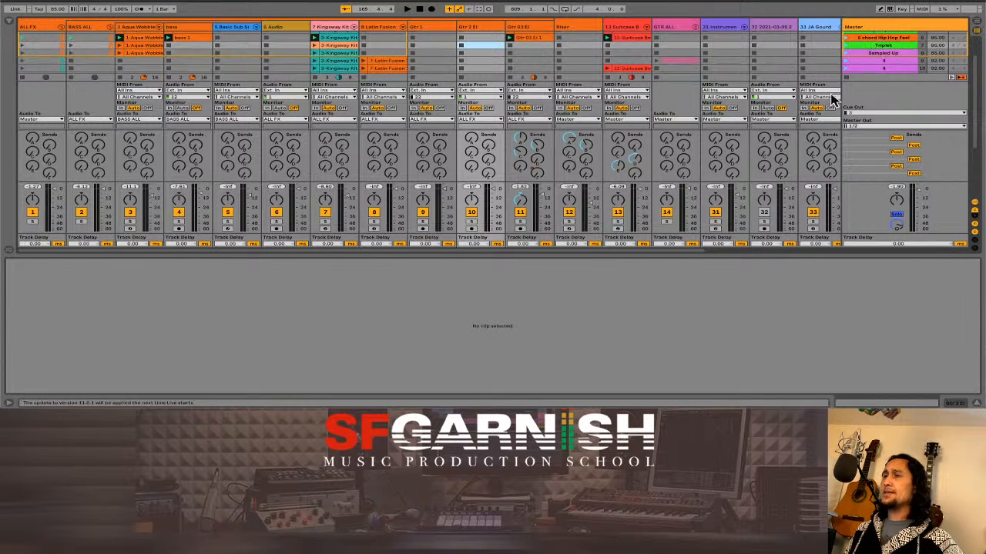
drag(573, 256, 594, 403)
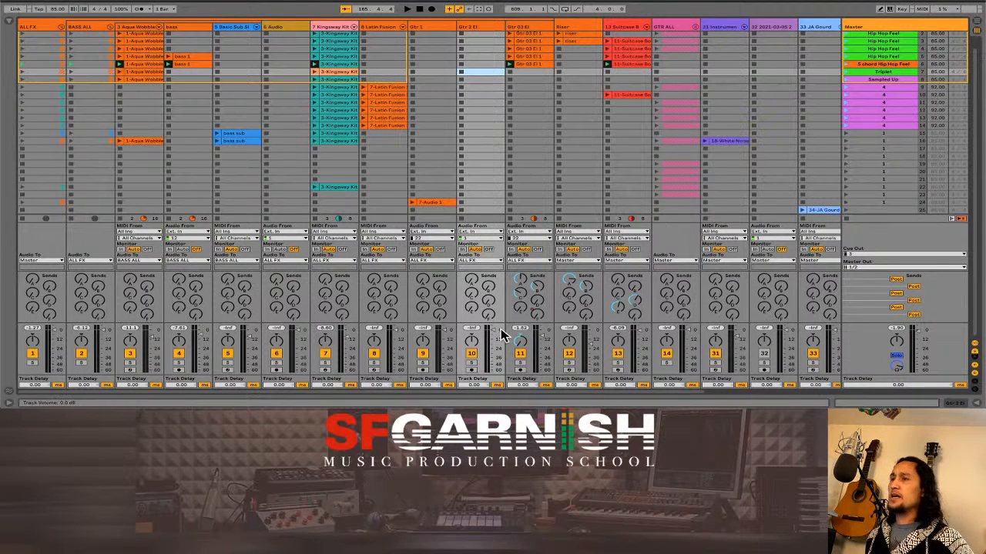
drag(472, 395, 633, 387)
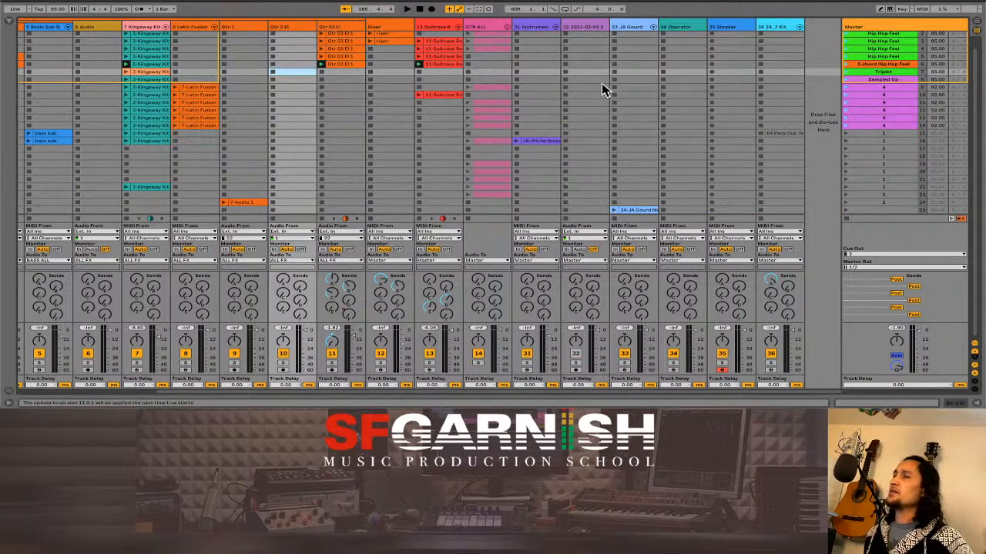
click(846, 57)
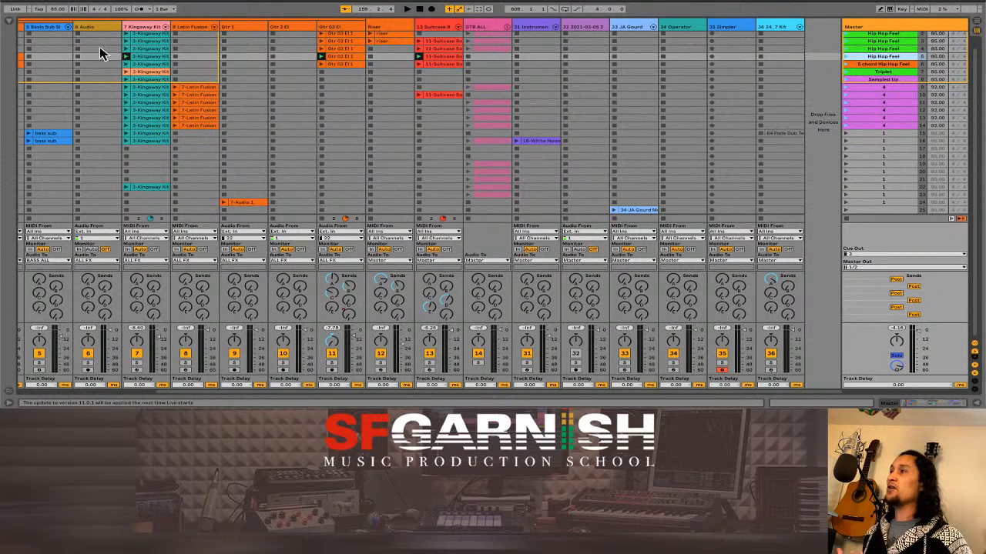
Open the browser and display the Clips category.
click(11, 23)
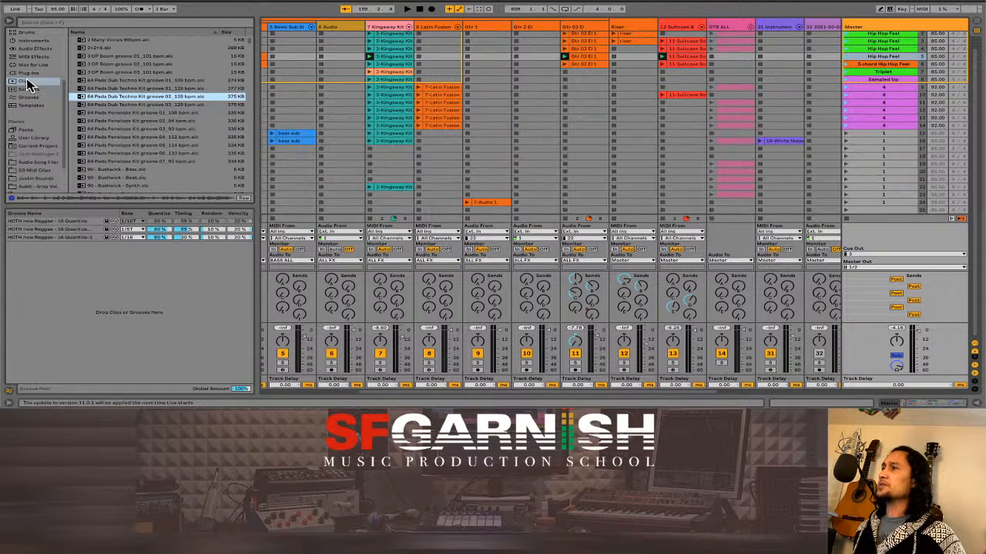
click(25, 72)
scroll(27, 80, up, 3)
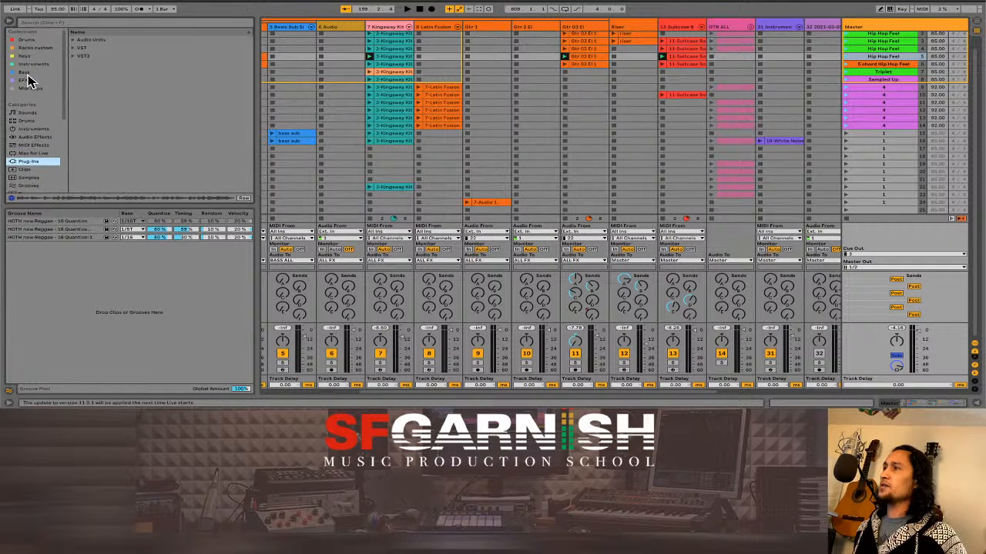
scroll(29, 80, up, 3)
scroll(31, 162, down, 1)
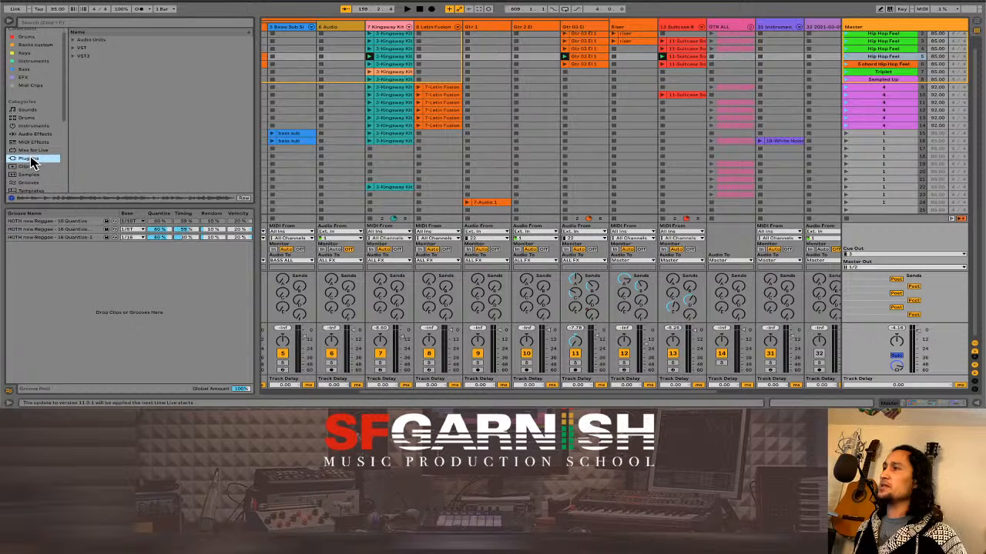
click(26, 168)
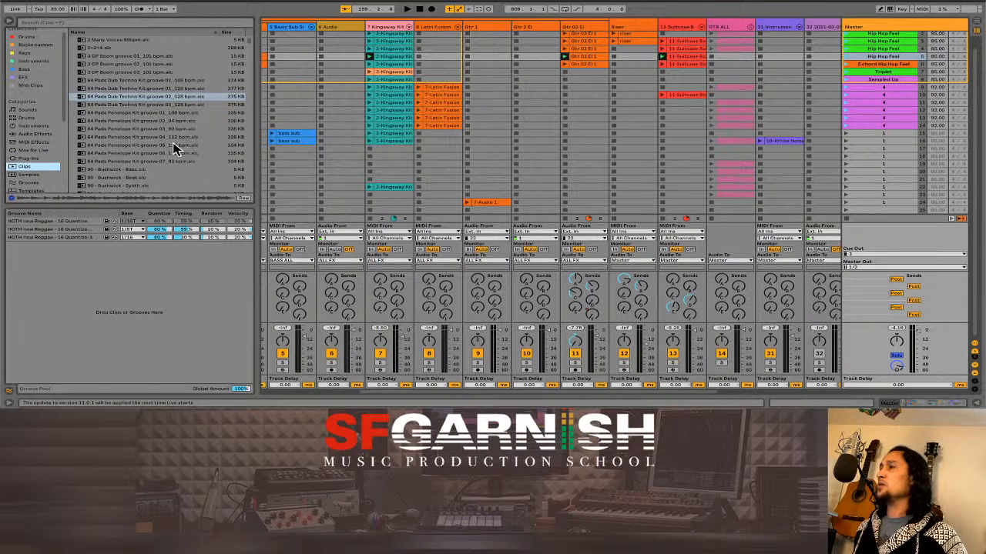
Check the colour collections available for a 64 Pads Dub Techno Kit groove clip, and preview groove 02 of that kit.
right_click(140, 106)
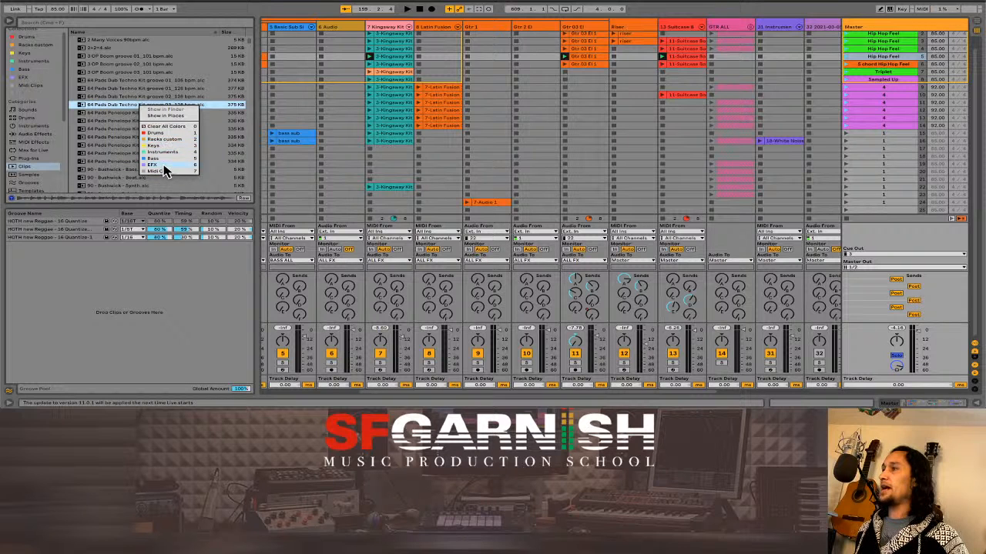
click(131, 72)
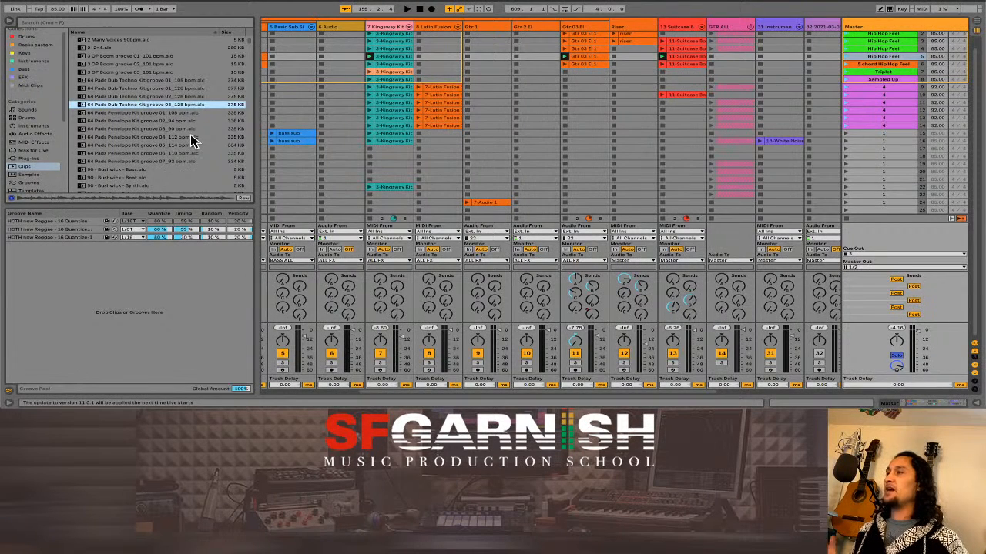
scroll(190, 134, down, 1)
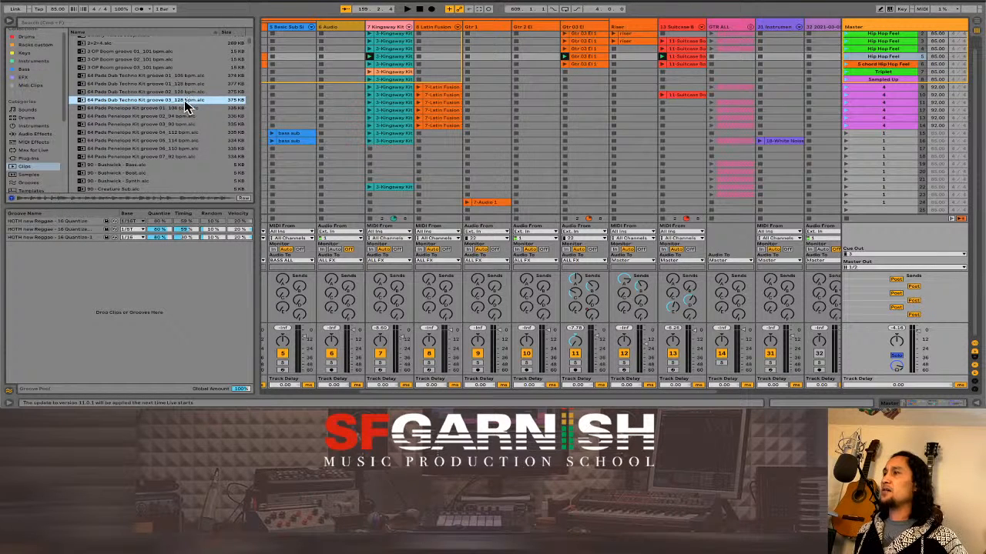
key(Up)
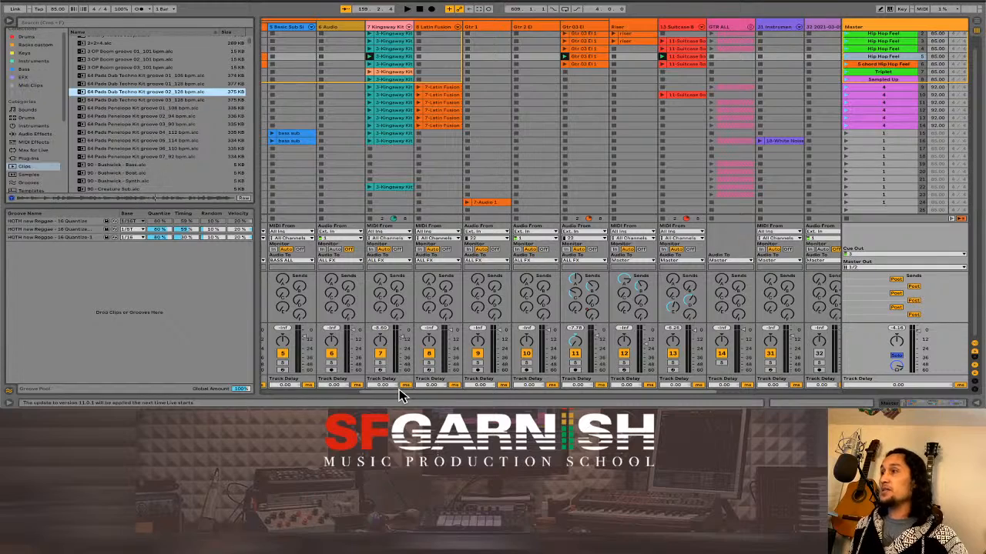
Preview the 3 OP Boom grooves 01 to 03, Dub Techno Kit groove 01, and Penelope Kit grooves 02, 03 and 07.
drag(401, 395, 555, 391)
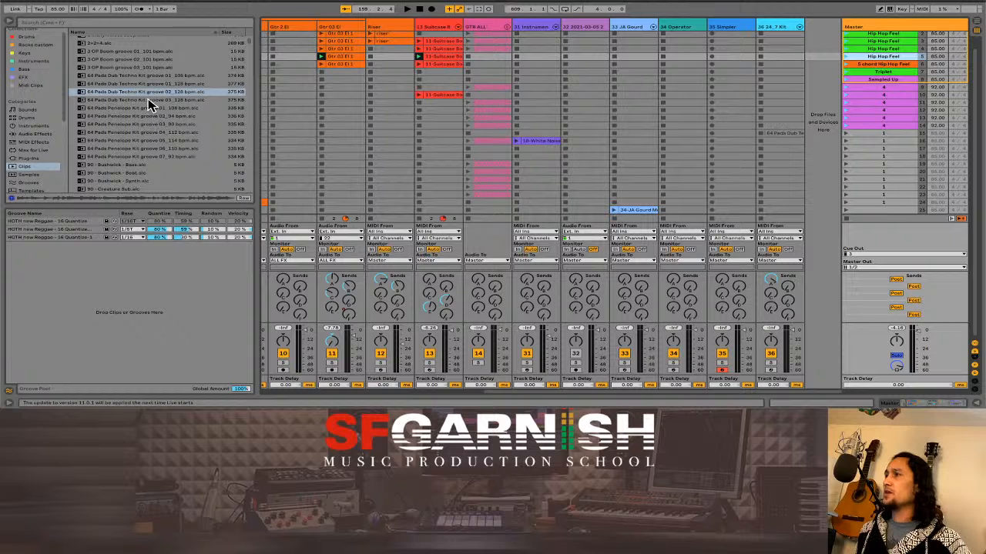
click(143, 50)
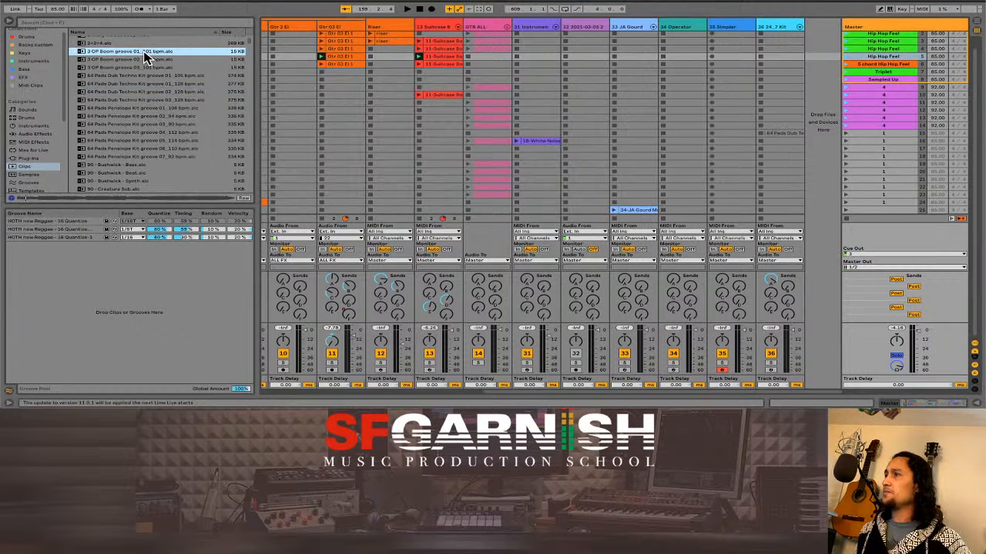
click(144, 58)
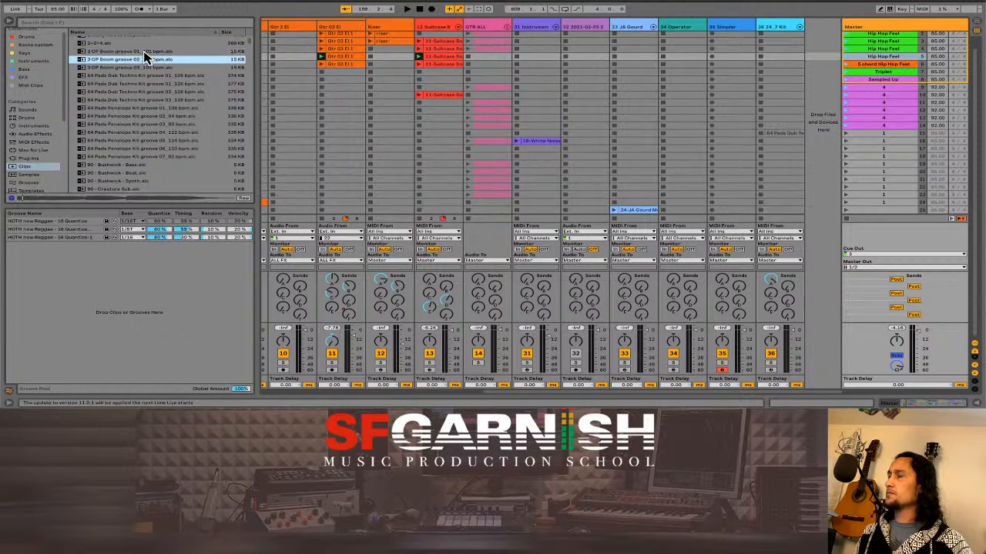
click(145, 67)
click(144, 76)
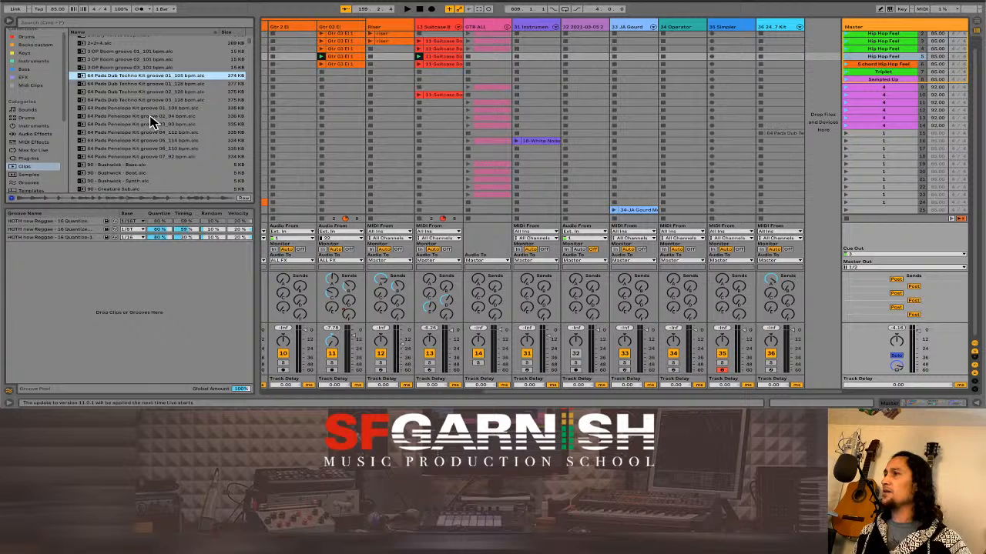
click(151, 117)
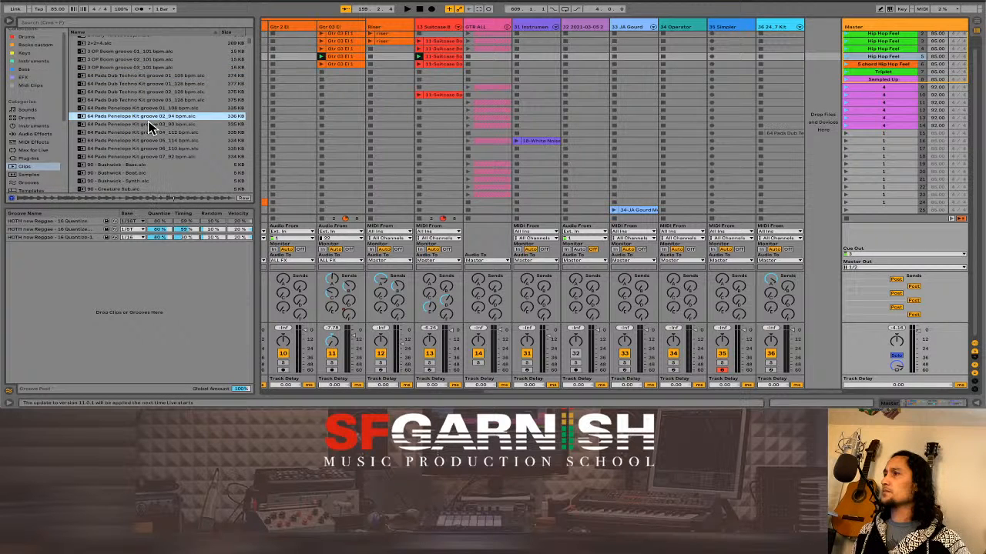
click(149, 123)
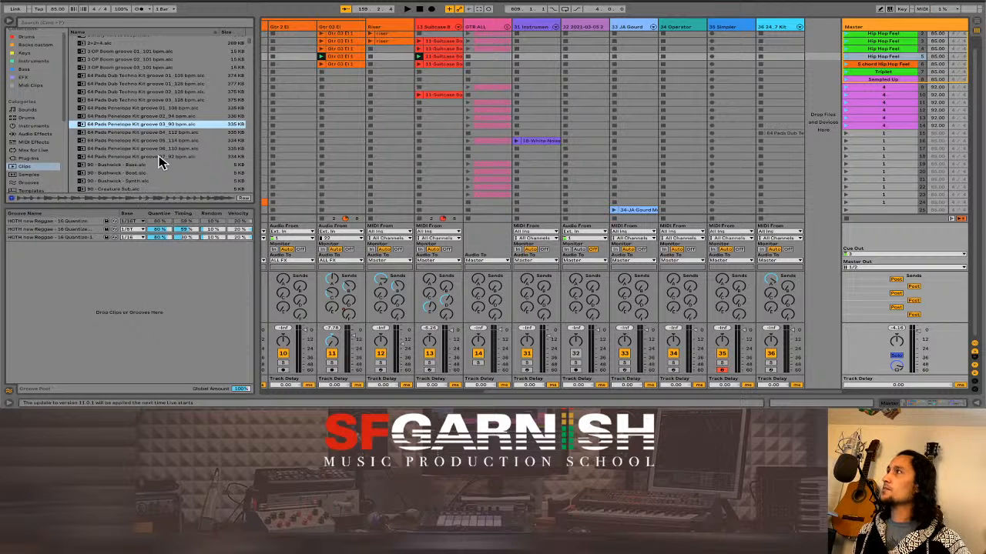
click(160, 157)
Look further through the clip library and preview the 100 - Slow Kill Mallets and Machine clips.
scroll(160, 158, down, 2)
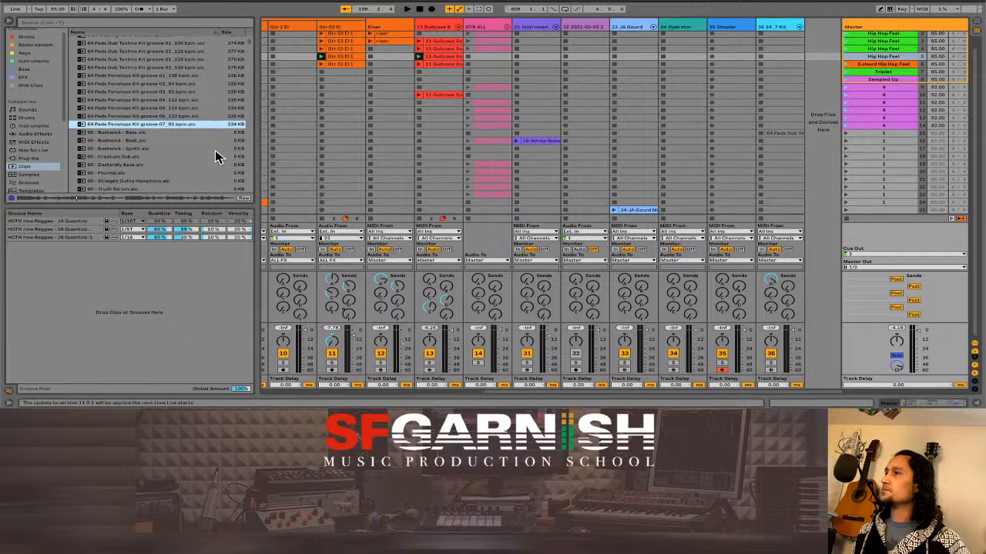
scroll(211, 158, down, 3)
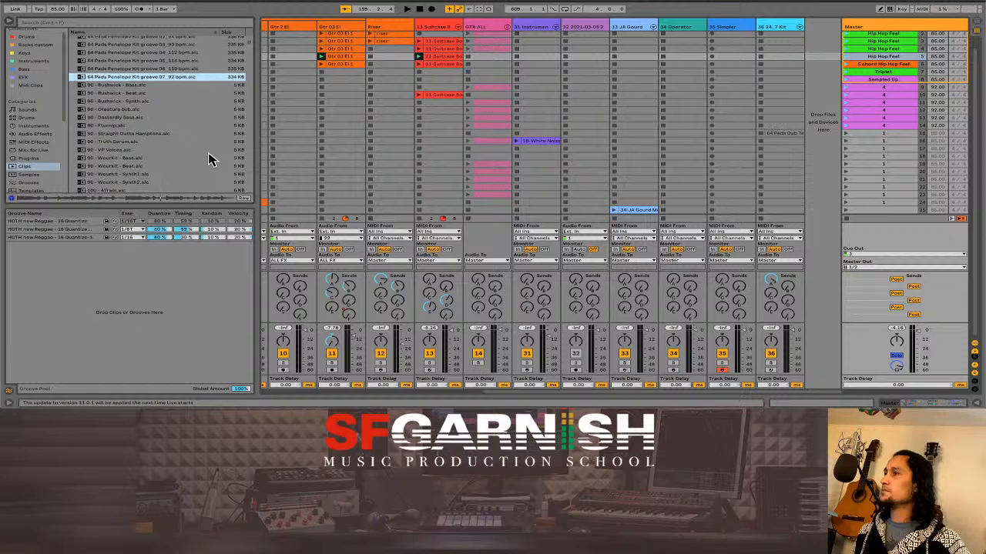
scroll(211, 159, down, 5)
scroll(211, 159, down, 4)
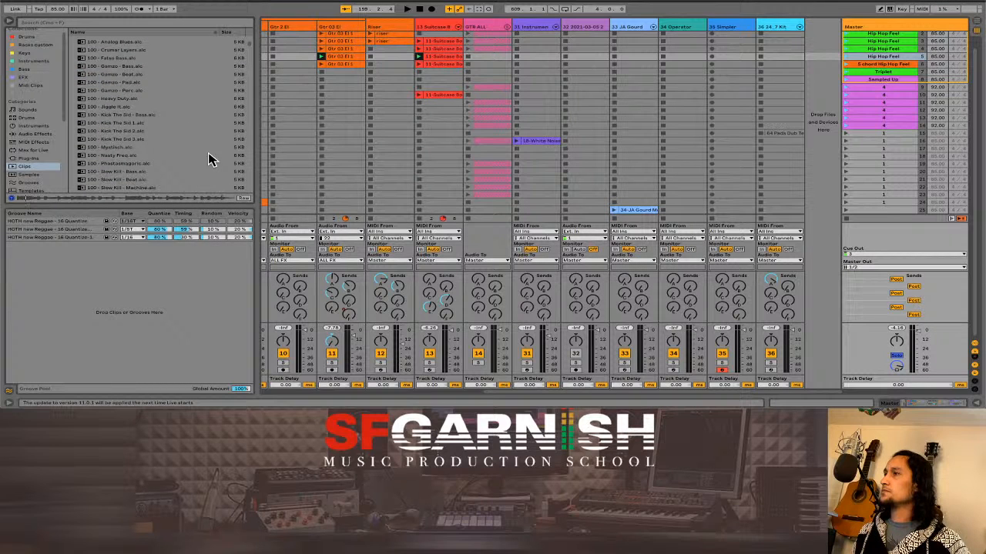
scroll(211, 158, down, 5)
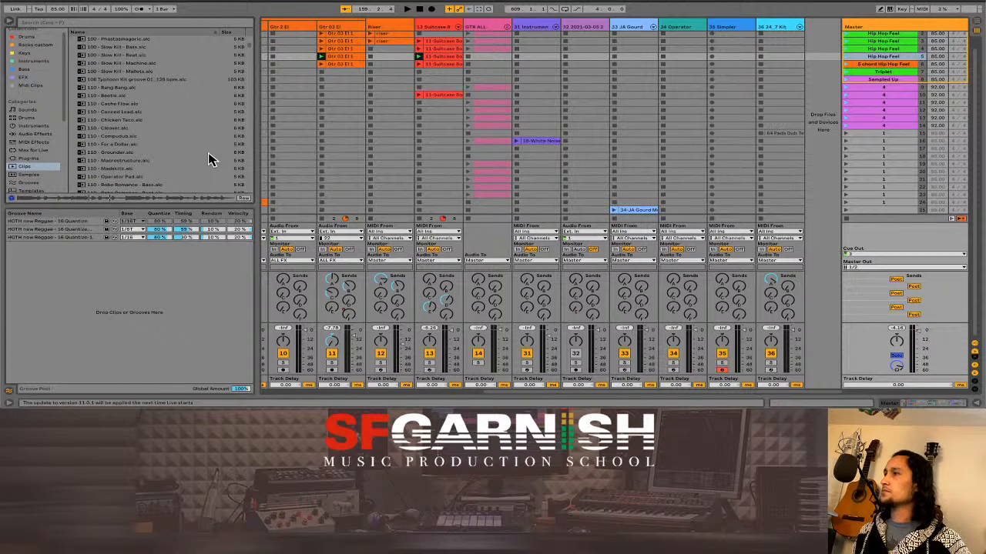
click(126, 69)
click(128, 64)
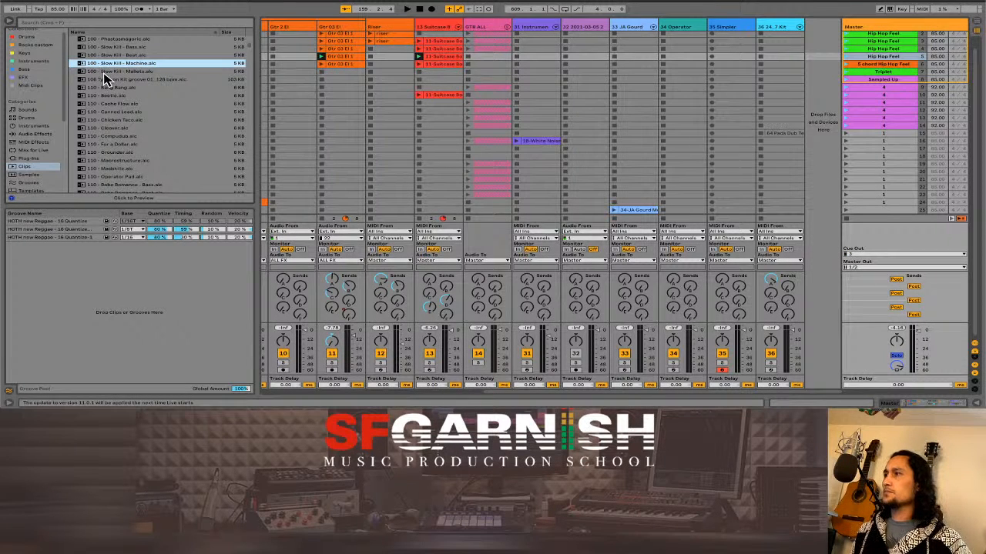
Add the 110 - Chicken Taco clip on a new track in the row of Hip Hop Feel scene 5 and play it soloed.
click(110, 121)
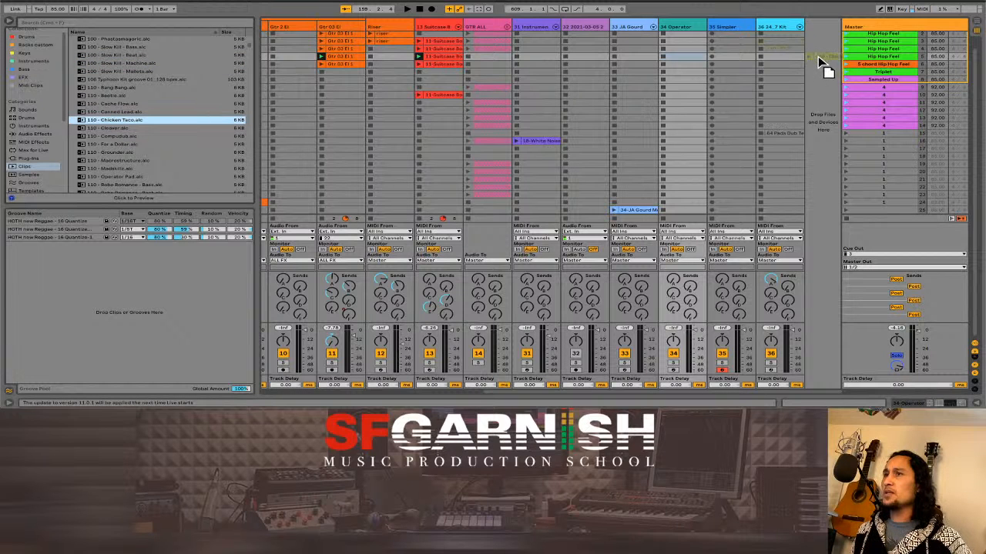
drag(818, 58, 820, 59)
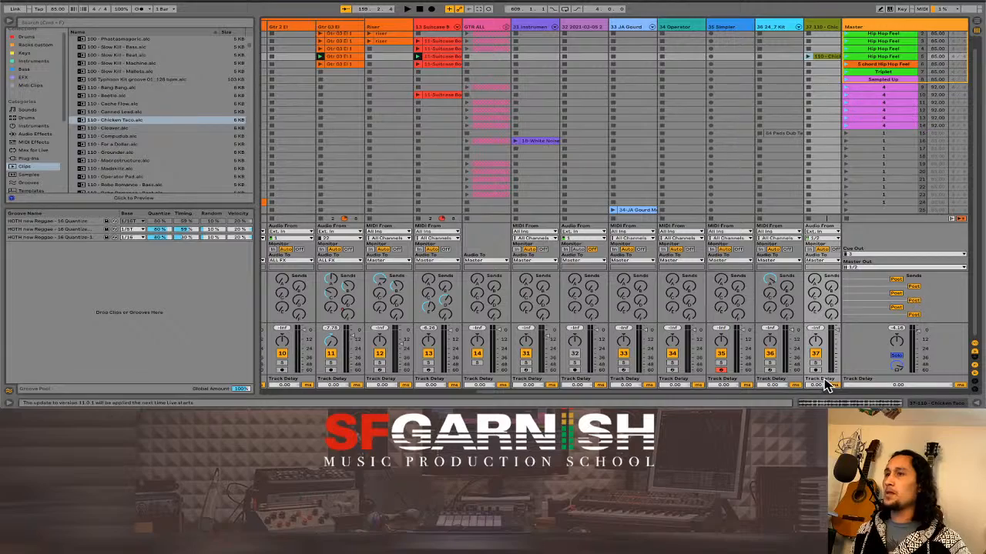
click(838, 405)
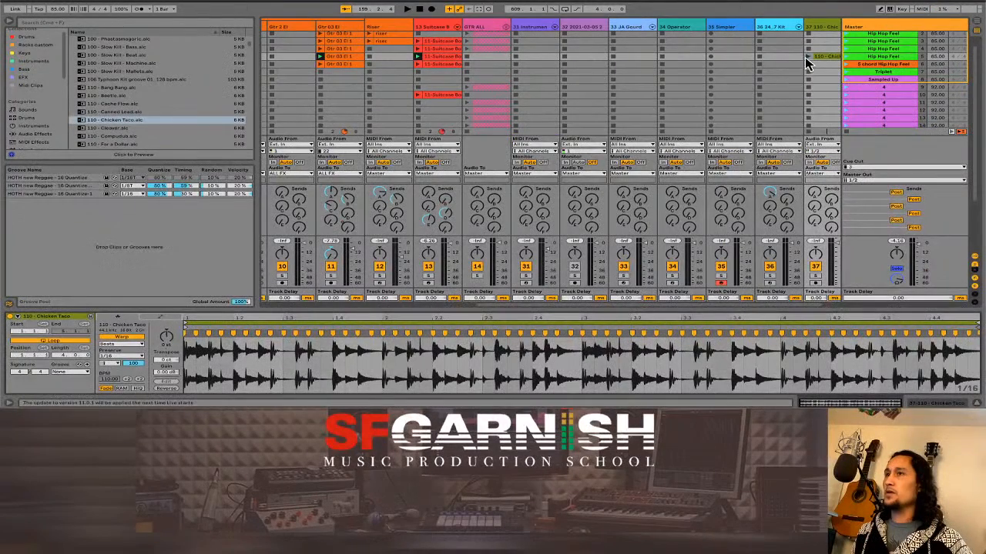
click(814, 275)
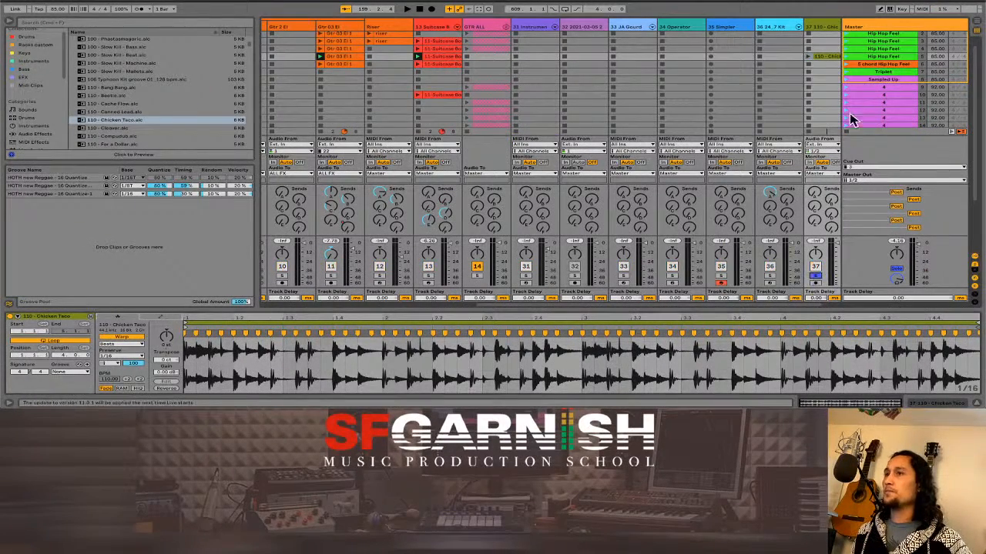
click(808, 61)
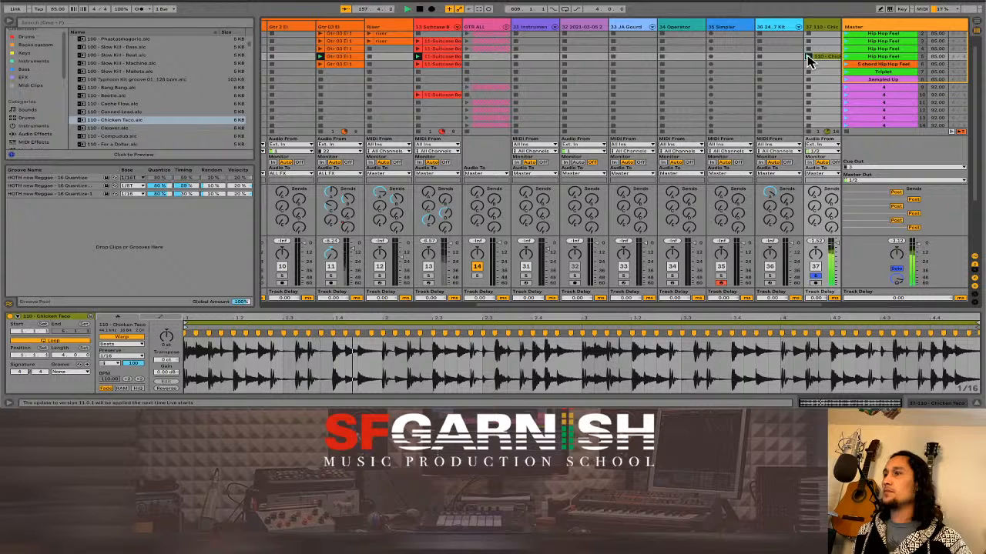
Turn off solo on the Chicken Taco track and raise several of its send levels.
click(815, 276)
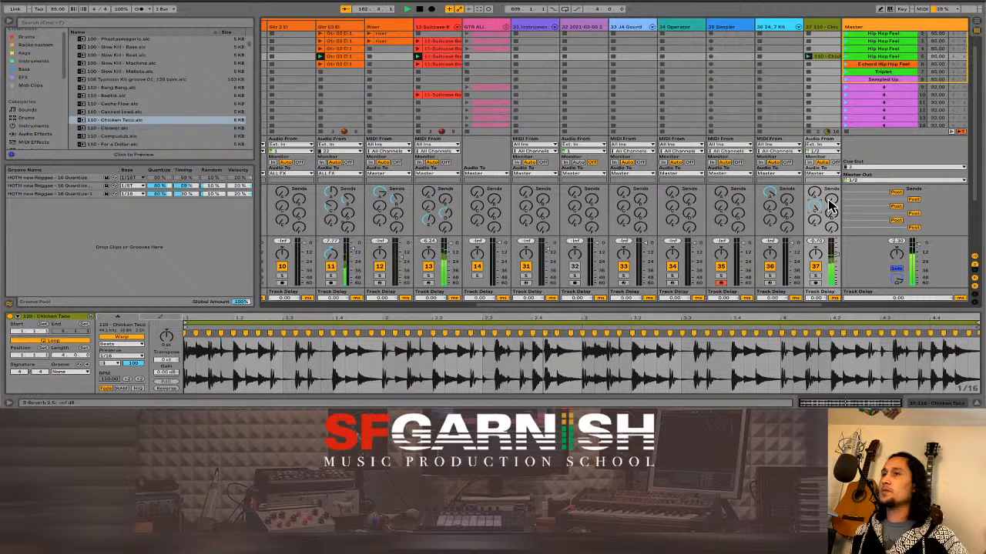
drag(830, 200, 816, 182)
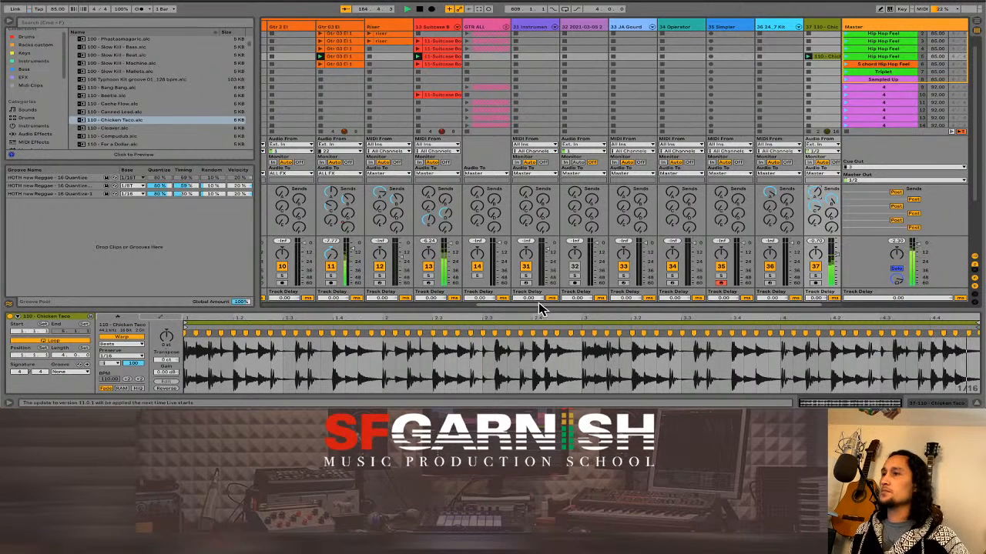
Move the Chicken Taco clip into the row of the 5 chord Hip Hop Feel scene and launch that scene.
drag(538, 308, 587, 308)
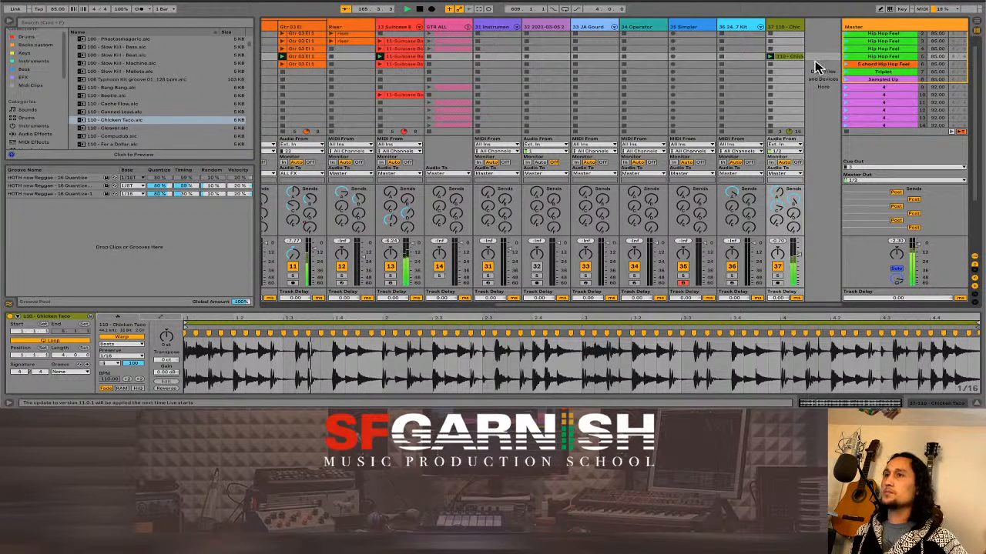
drag(789, 57, 790, 64)
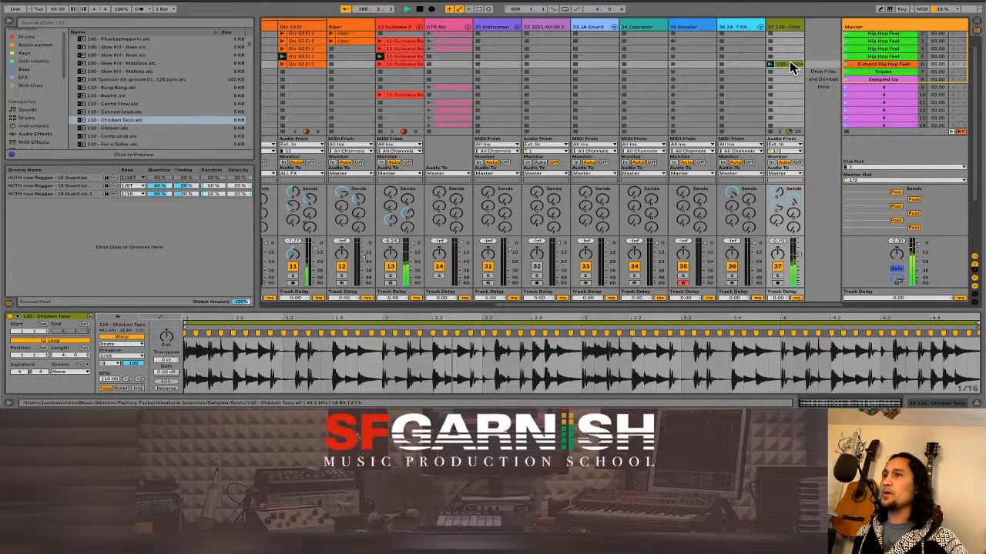
click(844, 63)
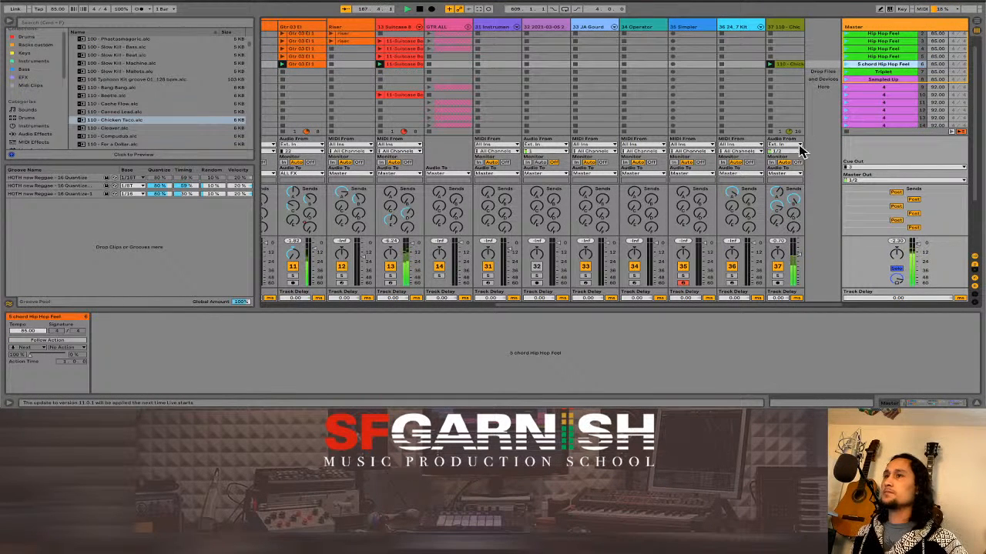
Solo the Chicken Taco track to hear it alone, and convert the clip's drums to a new MIDI track.
click(778, 276)
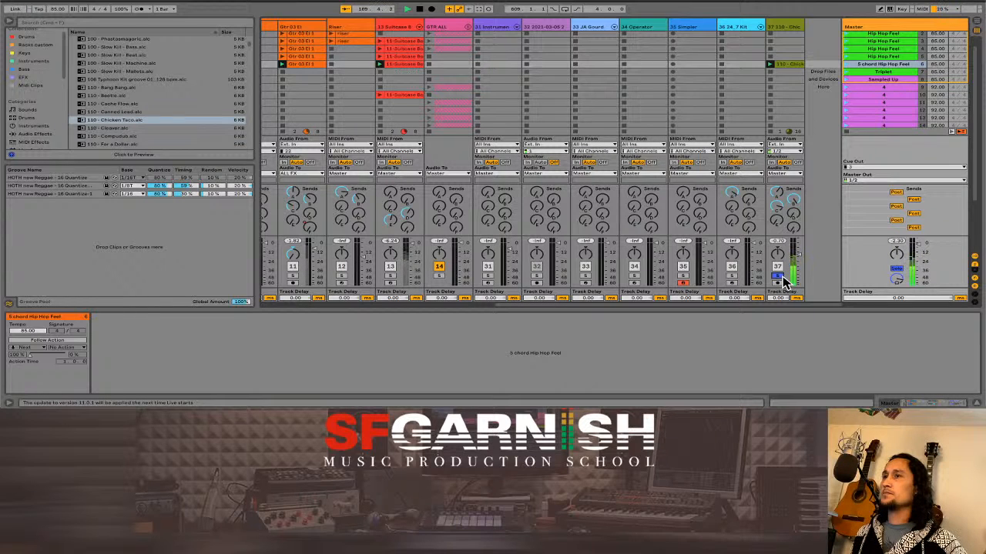
click(787, 65)
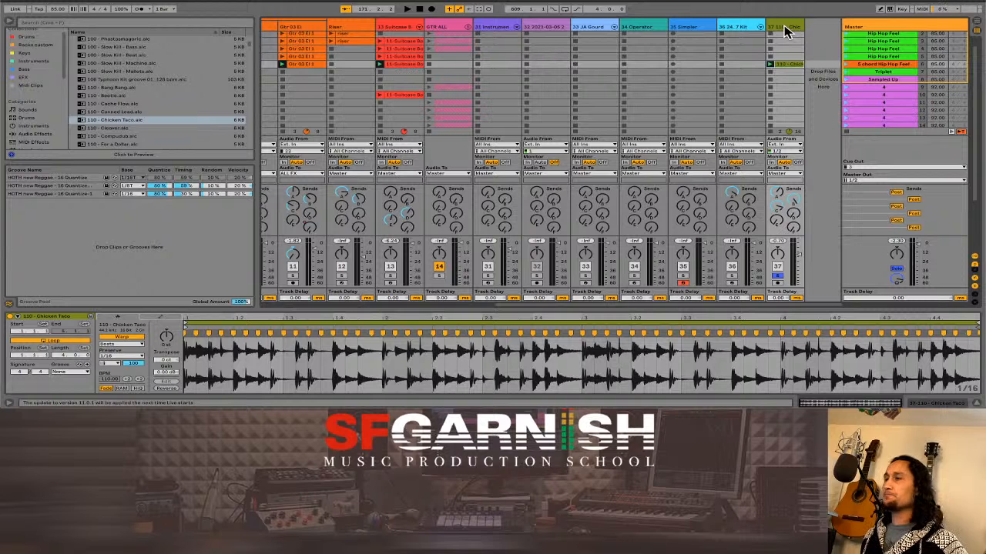
click(785, 27)
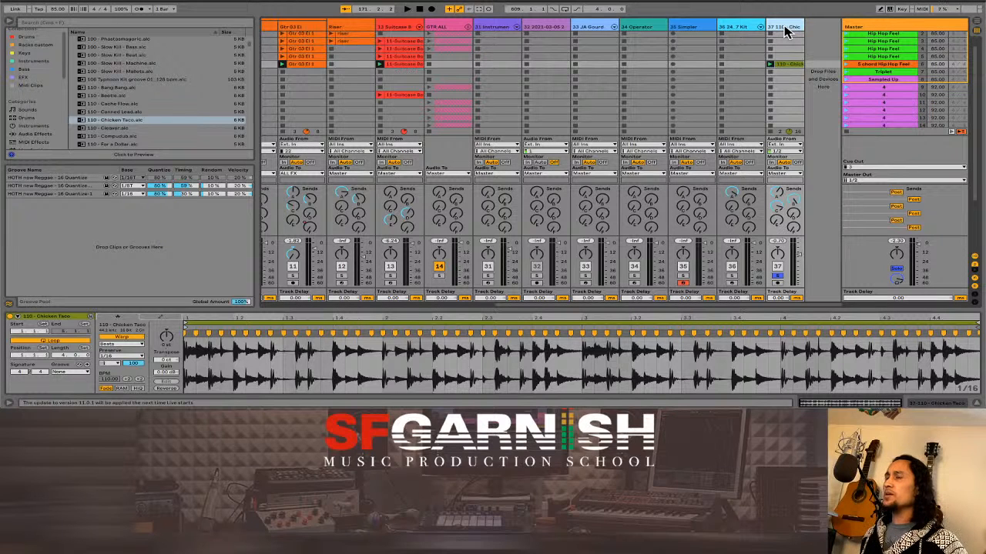
click(788, 65)
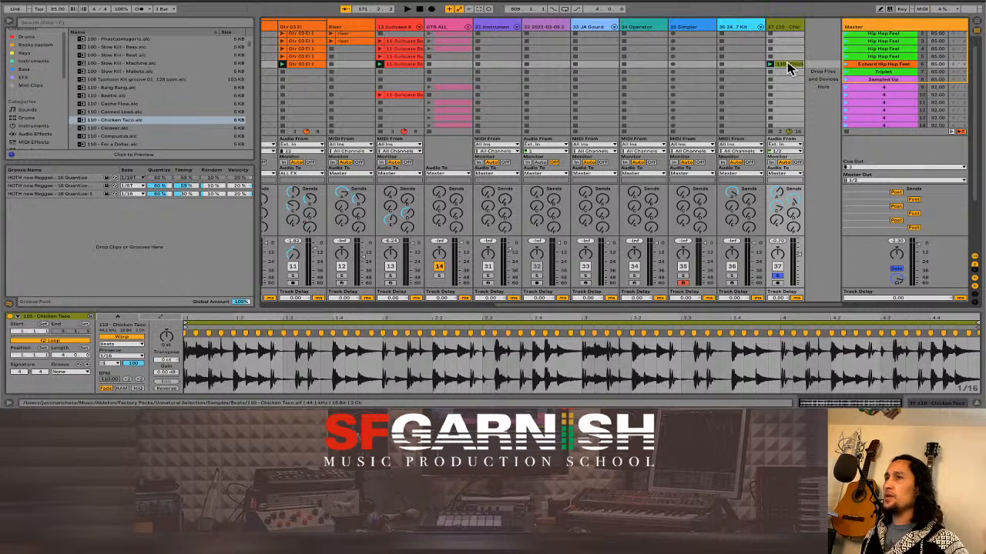
right_click(788, 67)
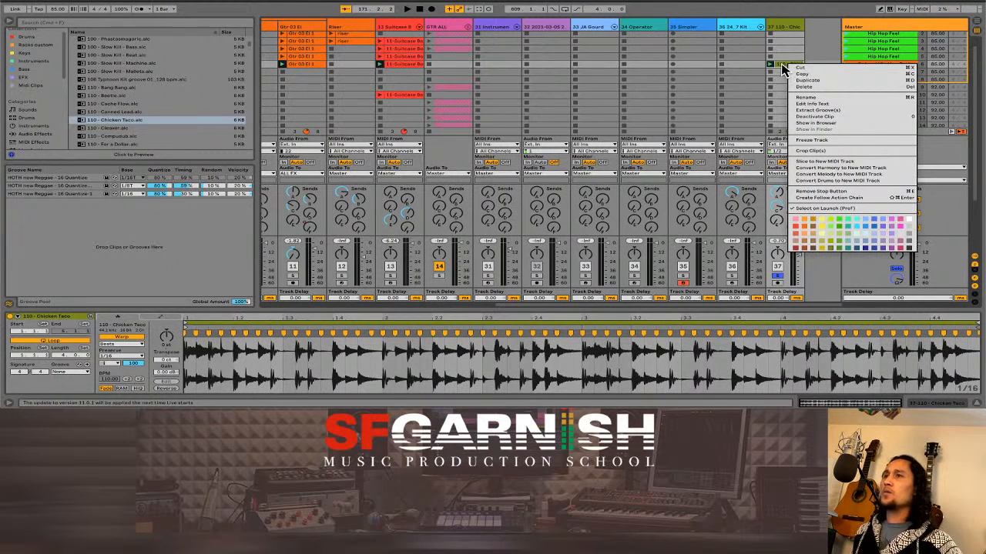
click(849, 181)
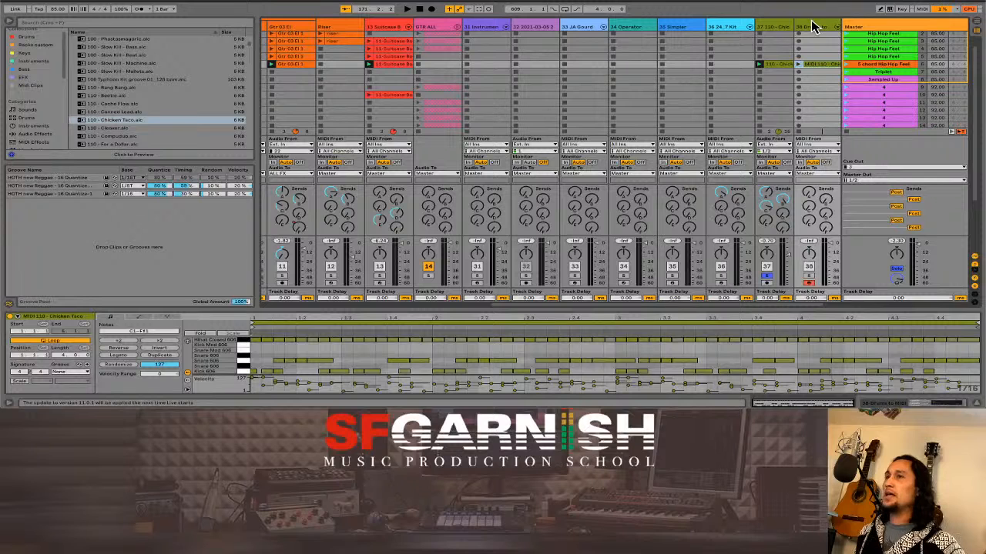
Solo the new Drums to MIDI track and play its converted Chicken Taco clip.
click(817, 28)
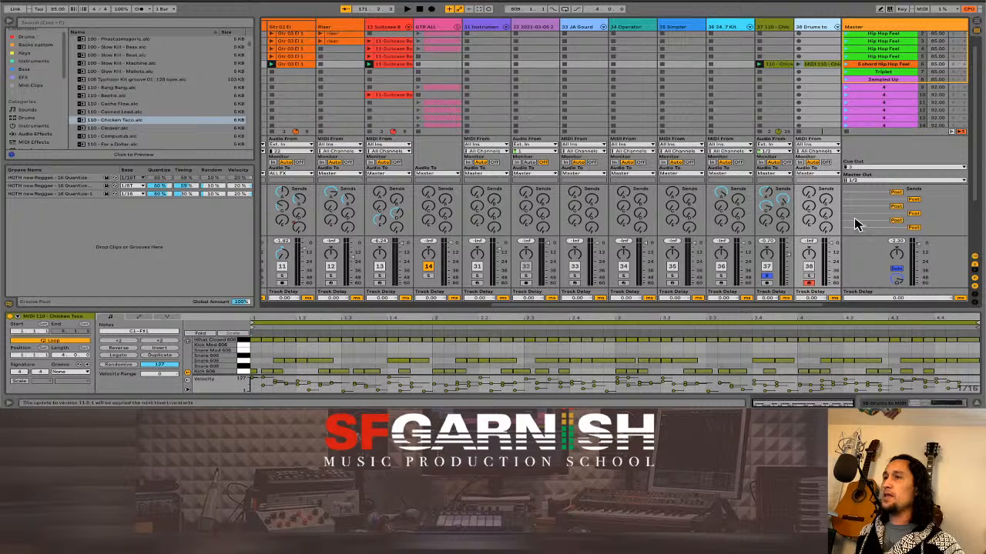
click(809, 276)
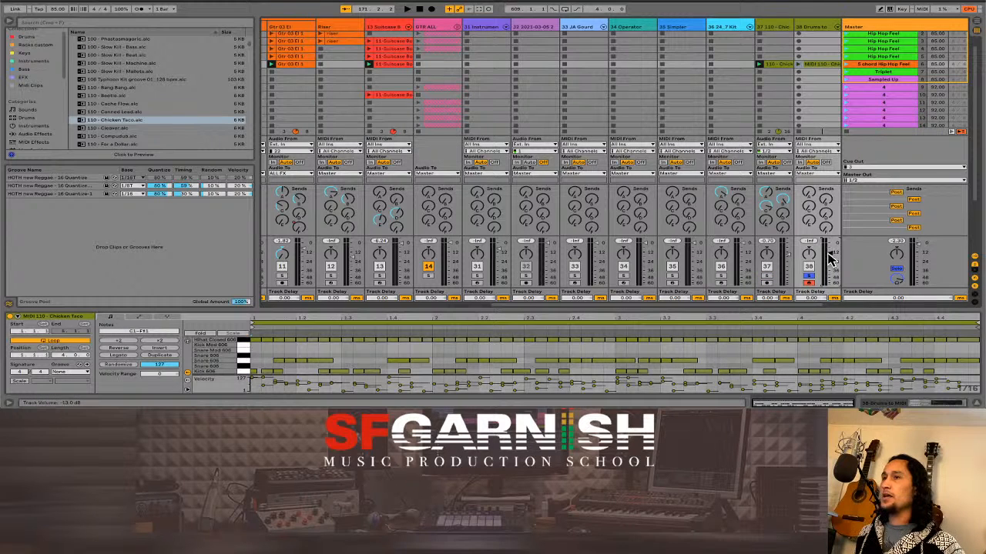
click(799, 65)
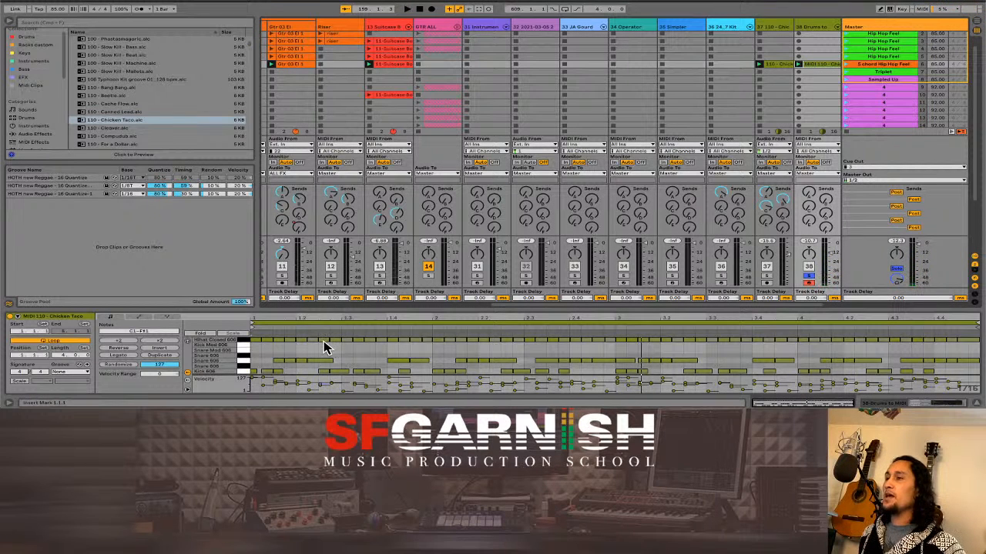
Try to change the velocities of the first group of D1 snare notes together in the converted Chicken Taco clip.
drag(277, 356, 336, 365)
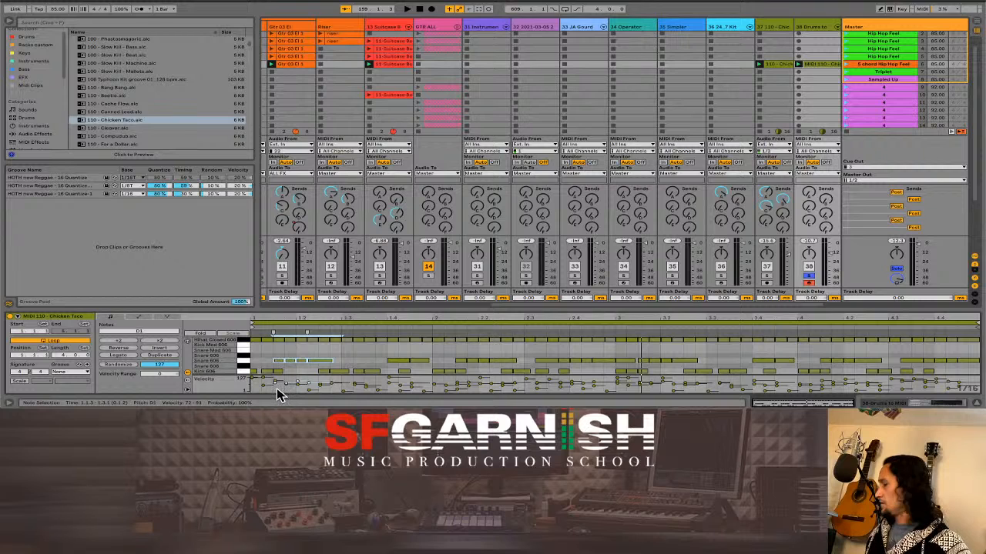
drag(275, 389, 309, 385)
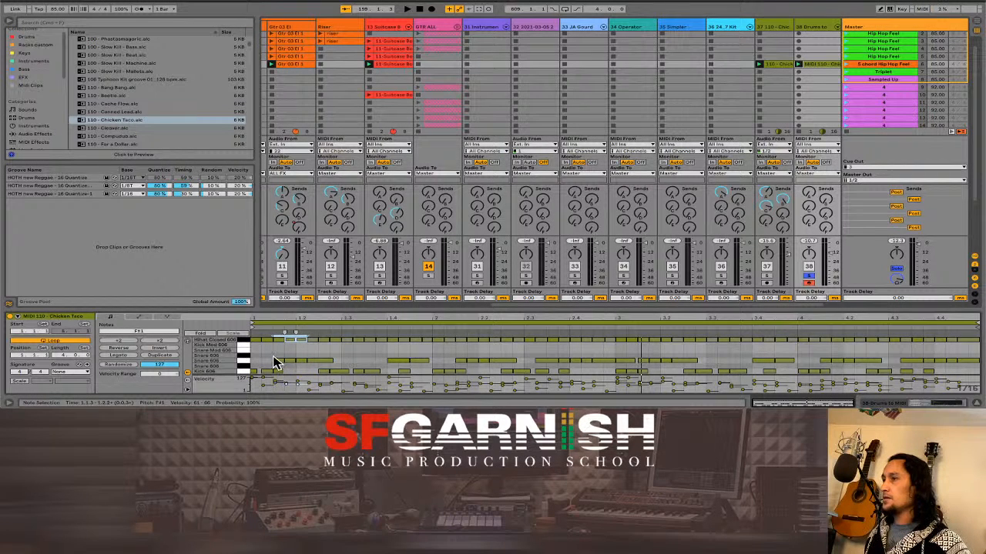
drag(274, 357, 341, 366)
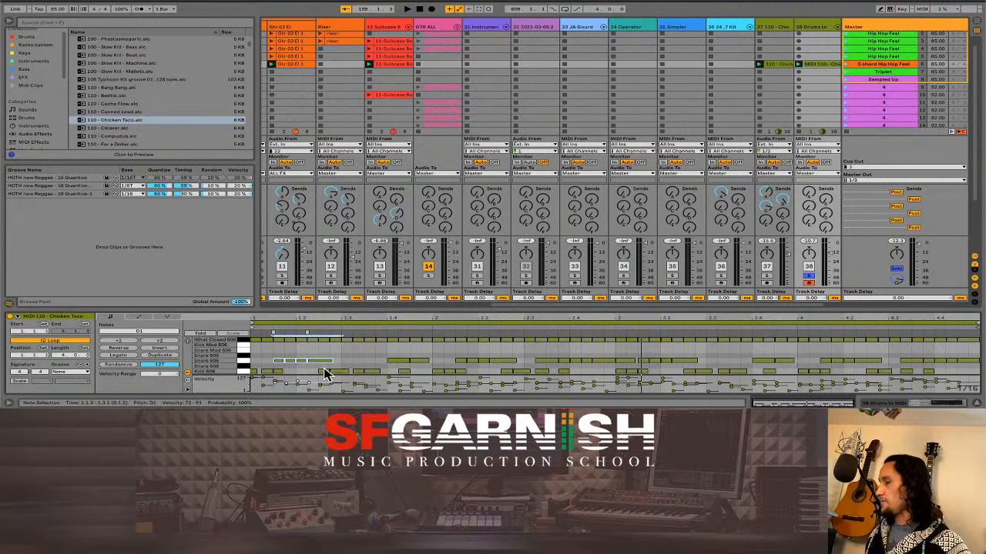
drag(273, 389, 309, 385)
drag(271, 351, 324, 366)
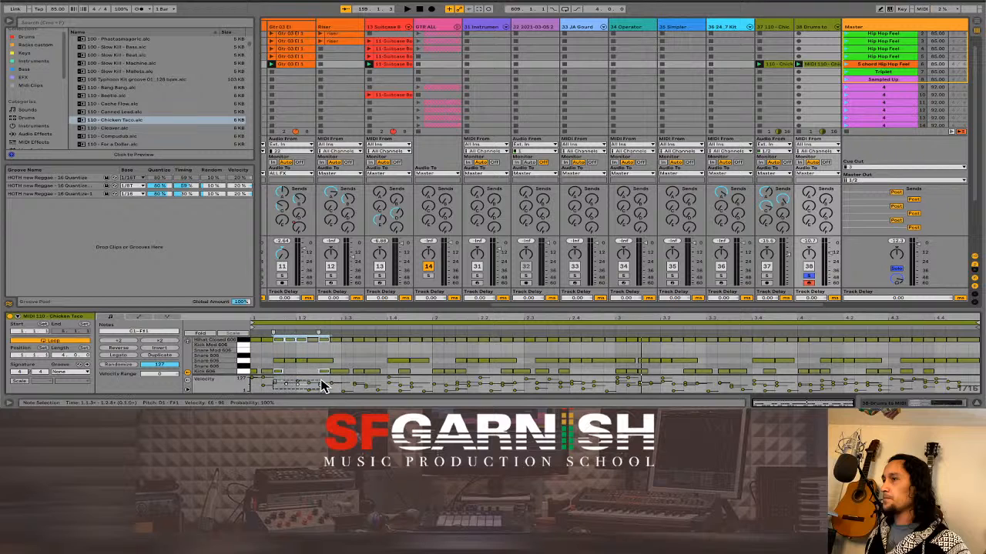
click(279, 353)
drag(280, 355, 341, 366)
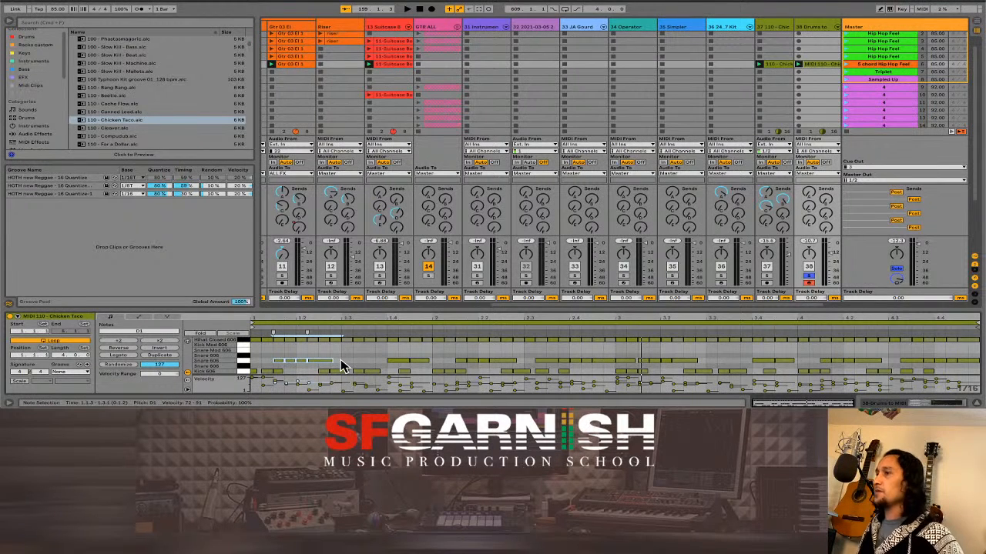
drag(275, 383, 276, 384)
click(285, 362)
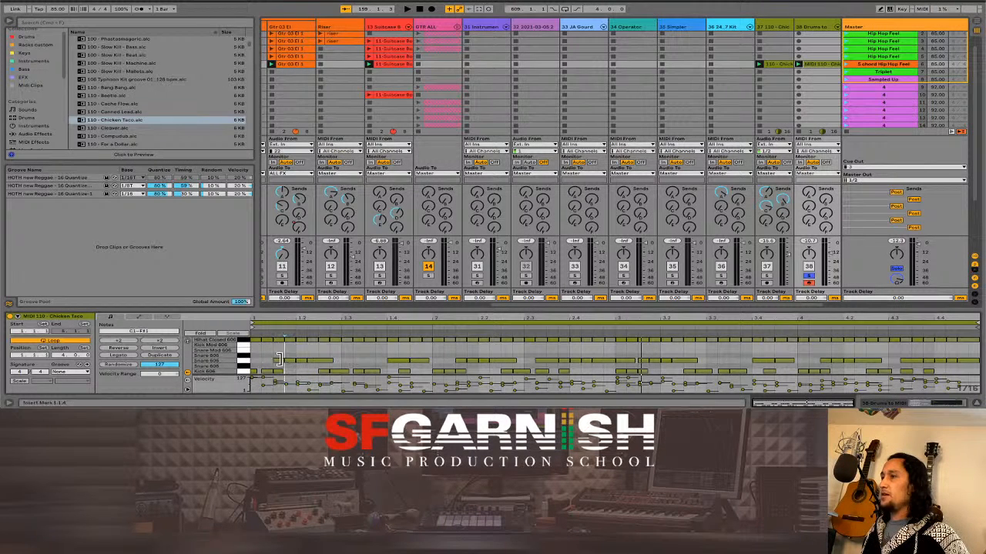
Lower the velocities of the first three D1 snare notes individually and play the clip to hear the result.
click(277, 386)
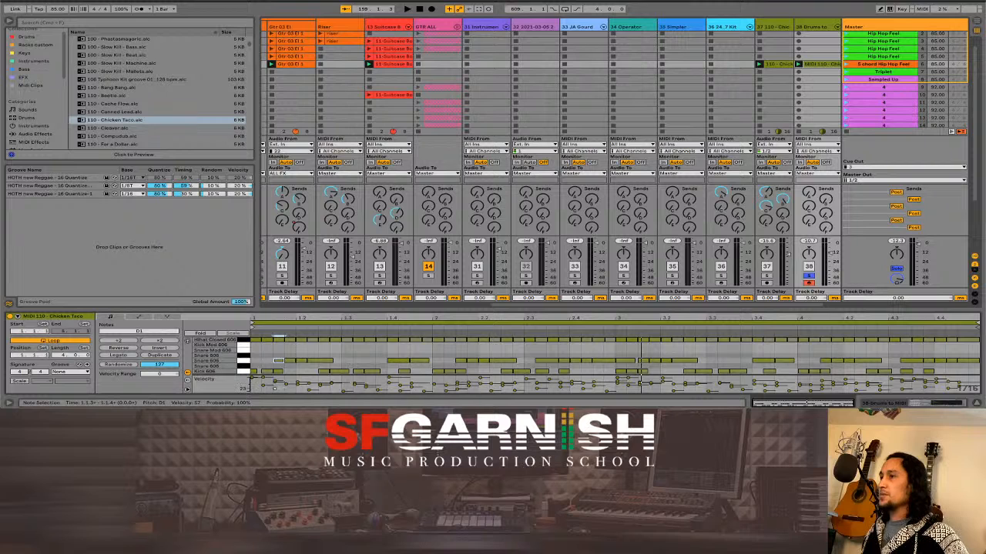
drag(287, 384, 298, 385)
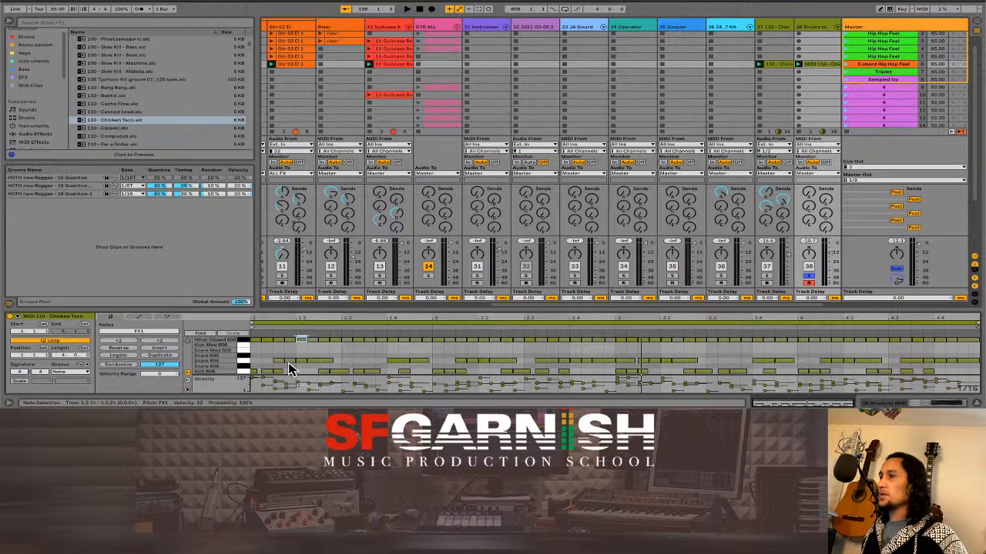
click(289, 361)
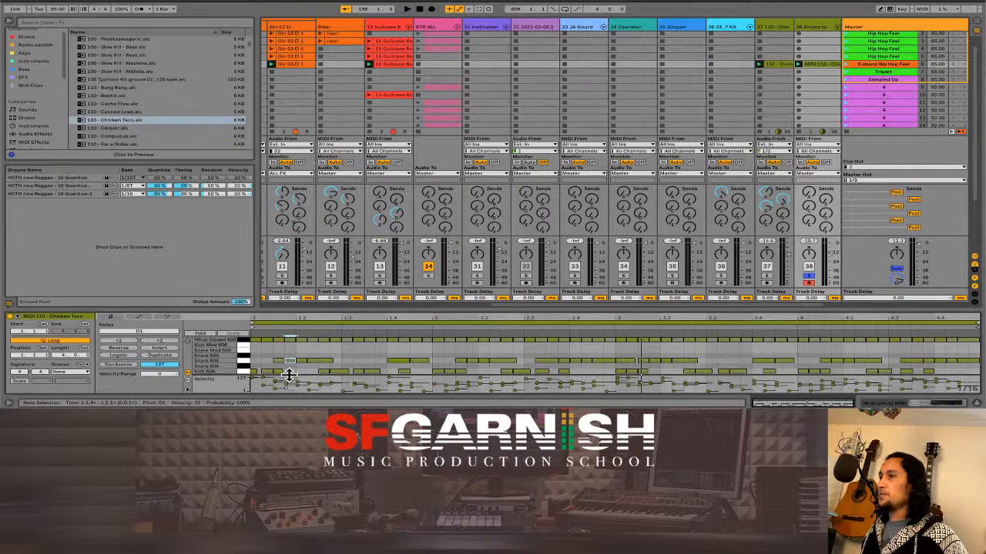
click(293, 364)
click(290, 361)
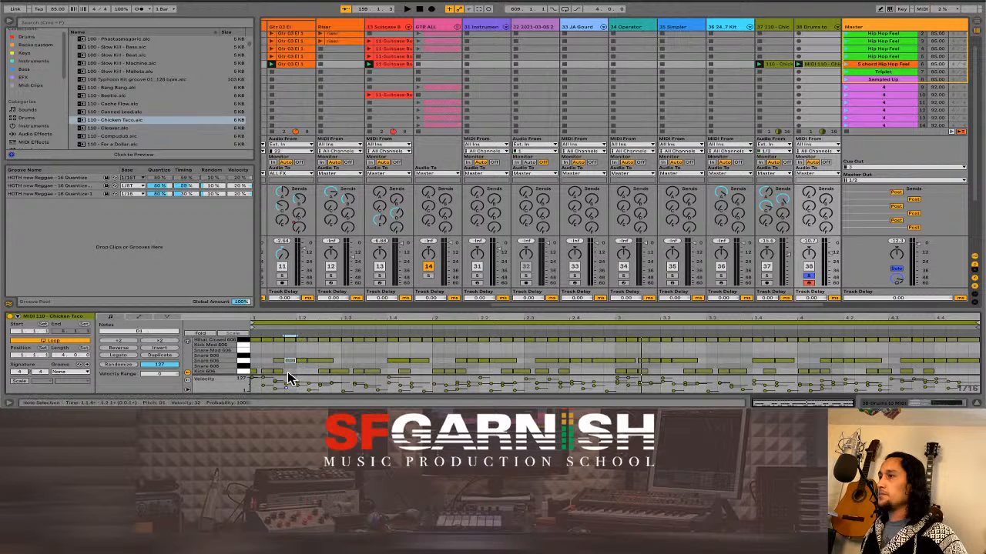
drag(287, 384, 287, 385)
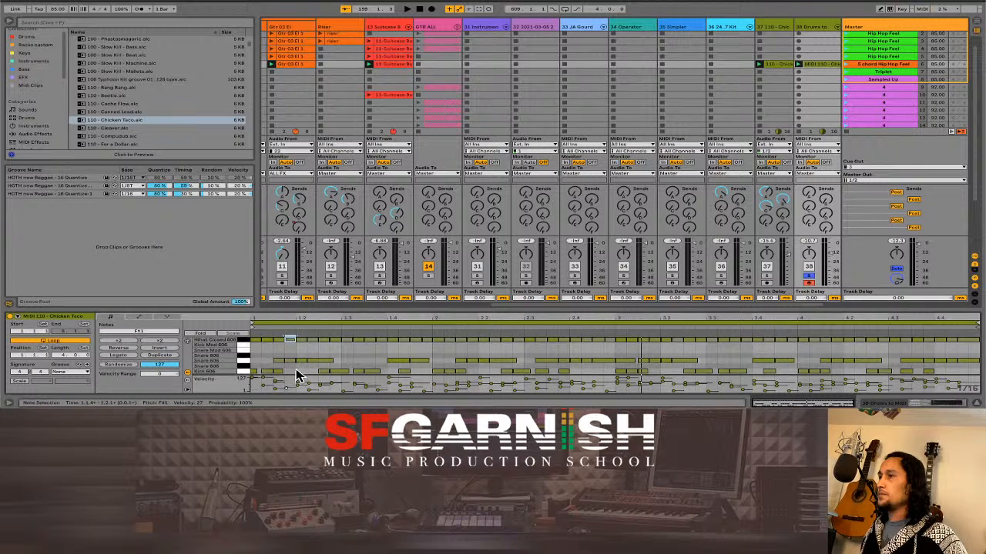
click(300, 361)
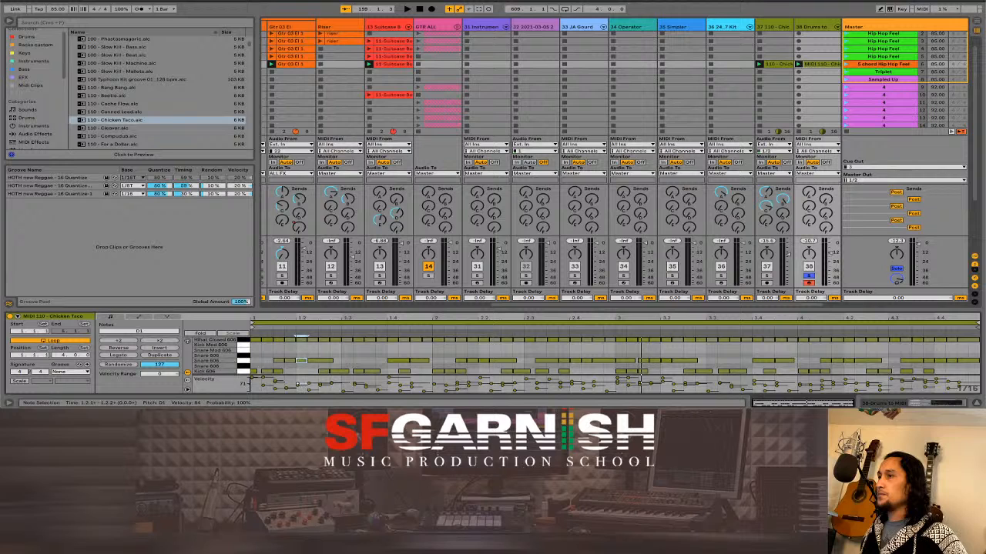
drag(298, 385, 297, 386)
key(space)
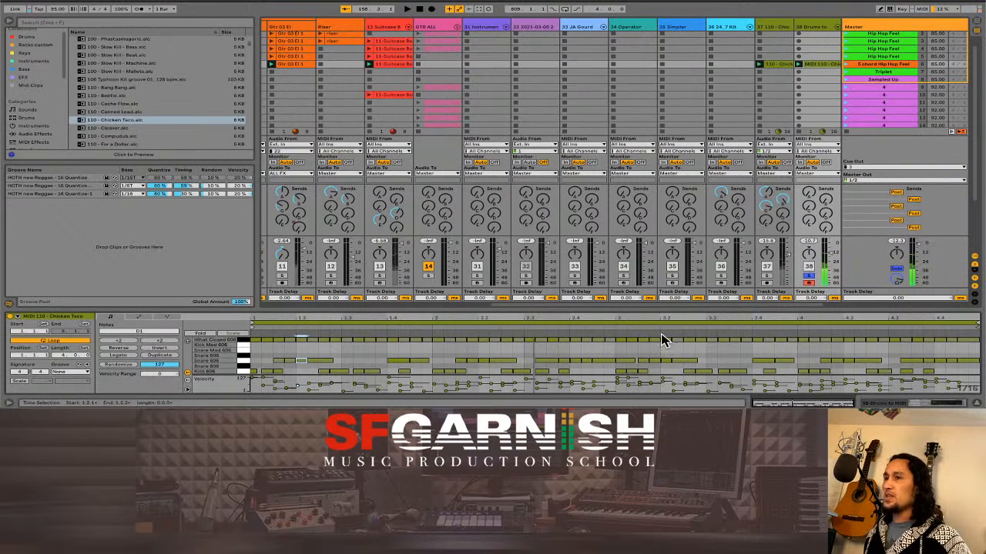
Look into the Drums collection, and open the drum rack of the Drums to MIDI track for swapping kits.
scroll(39, 63, up, 1)
click(37, 40)
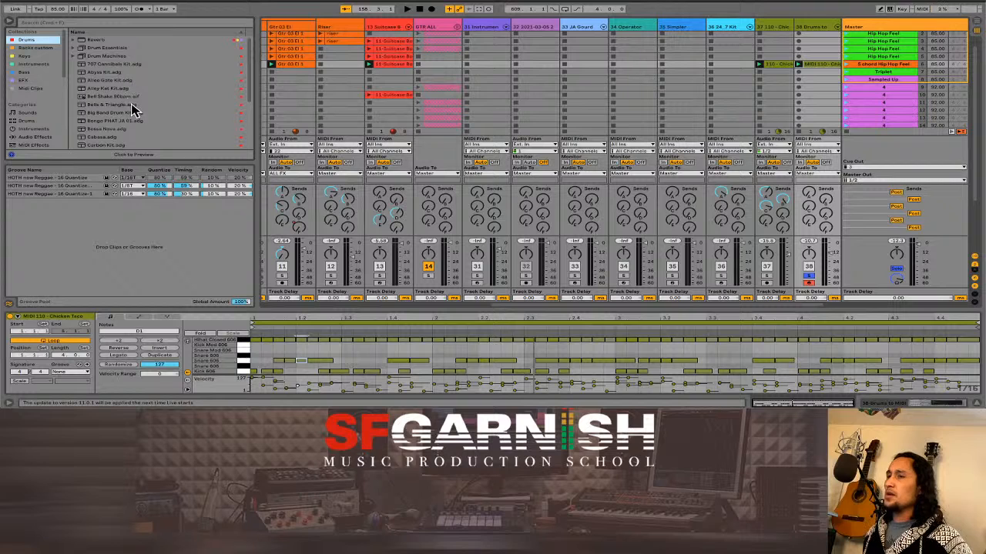
click(916, 405)
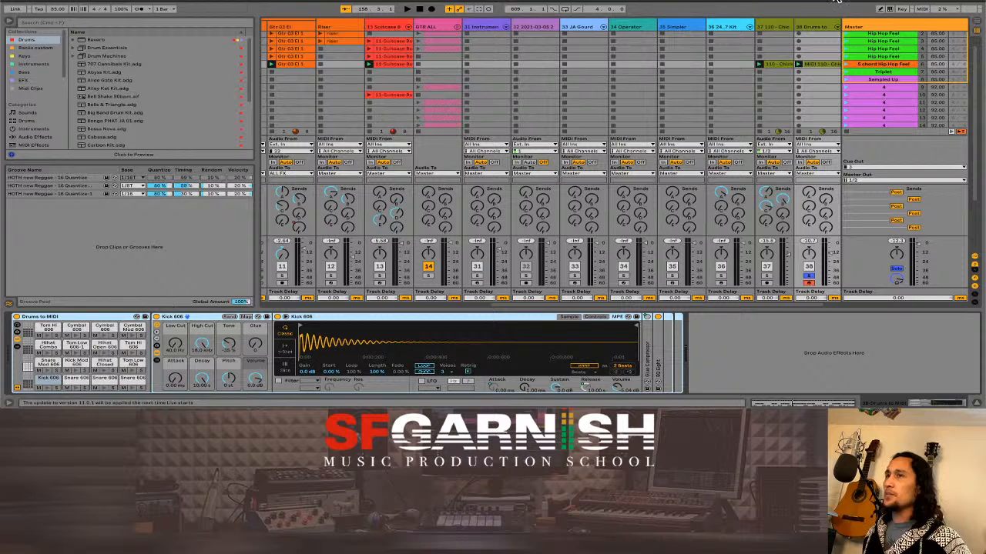
click(817, 27)
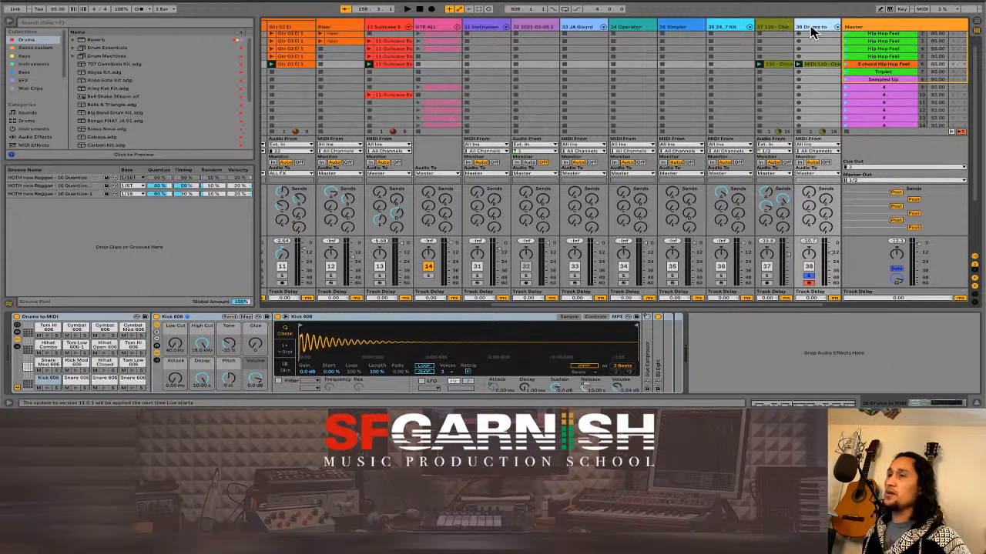
click(137, 317)
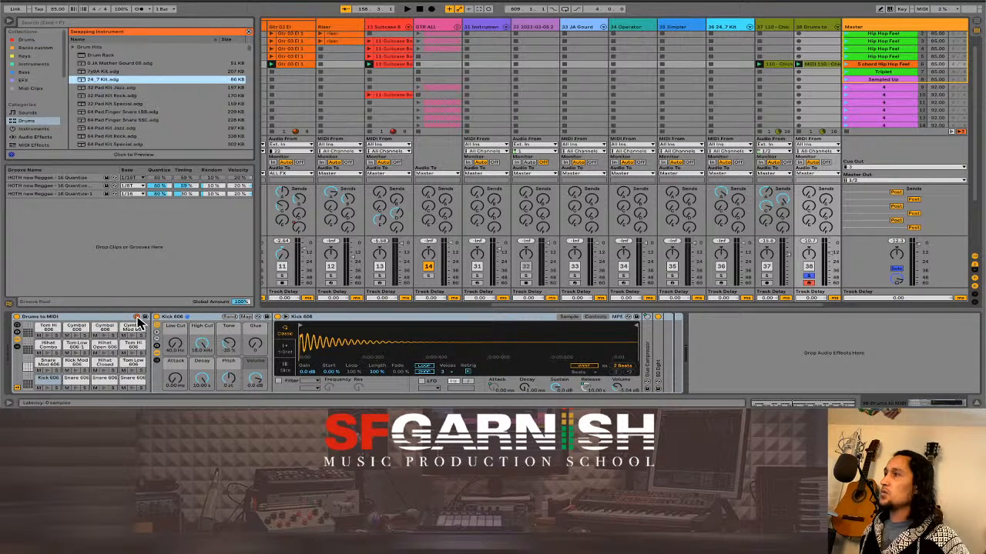
Preview the 32 Pad and 64 Pad kits, and swap 64 Pad Finger Snare LBB.adg into the Drums to MIDI track.
click(126, 89)
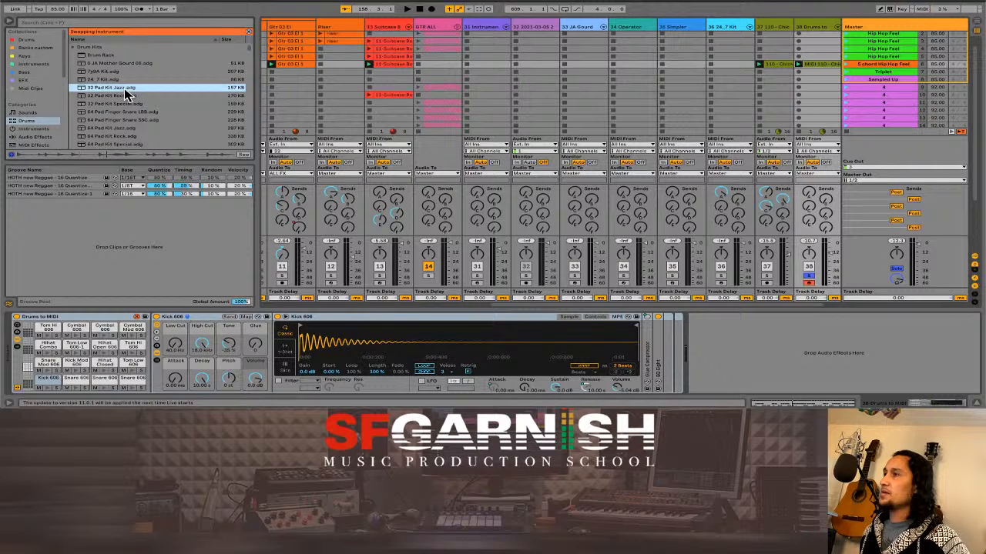
click(127, 96)
click(129, 103)
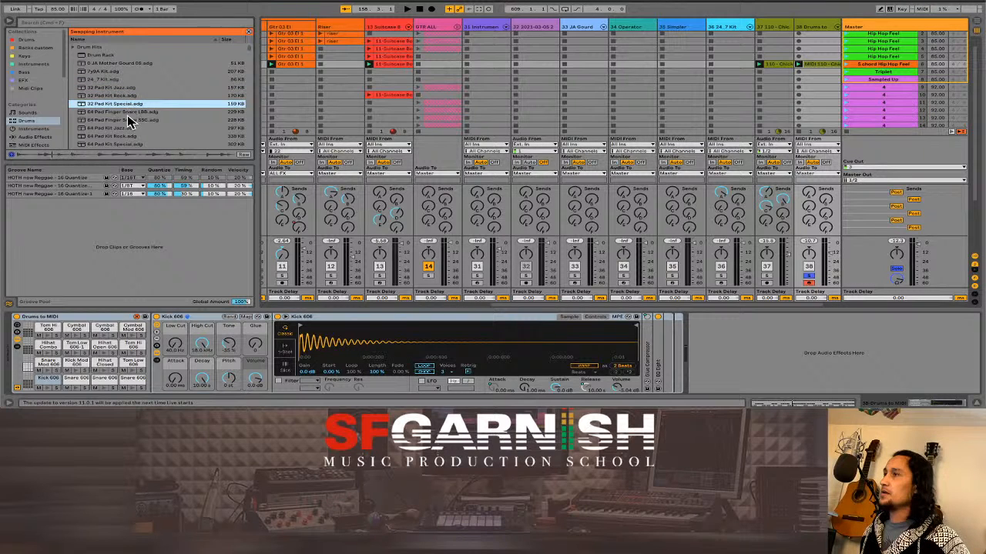
click(129, 113)
click(129, 120)
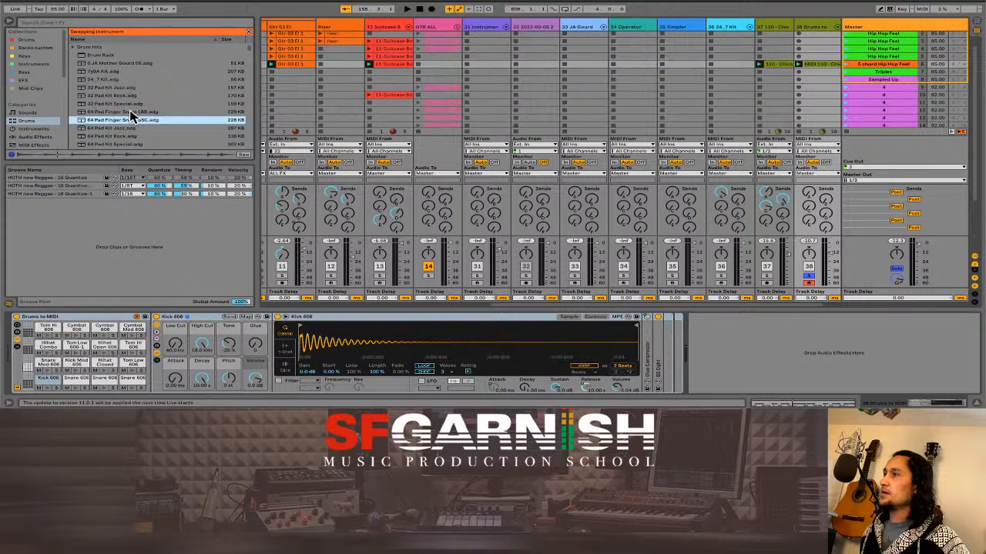
click(129, 112)
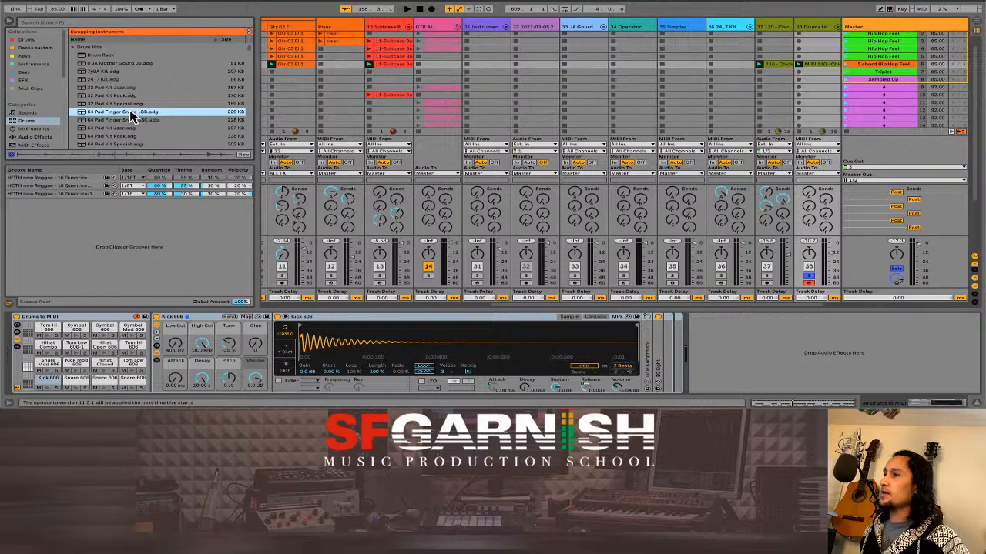
double_click(127, 111)
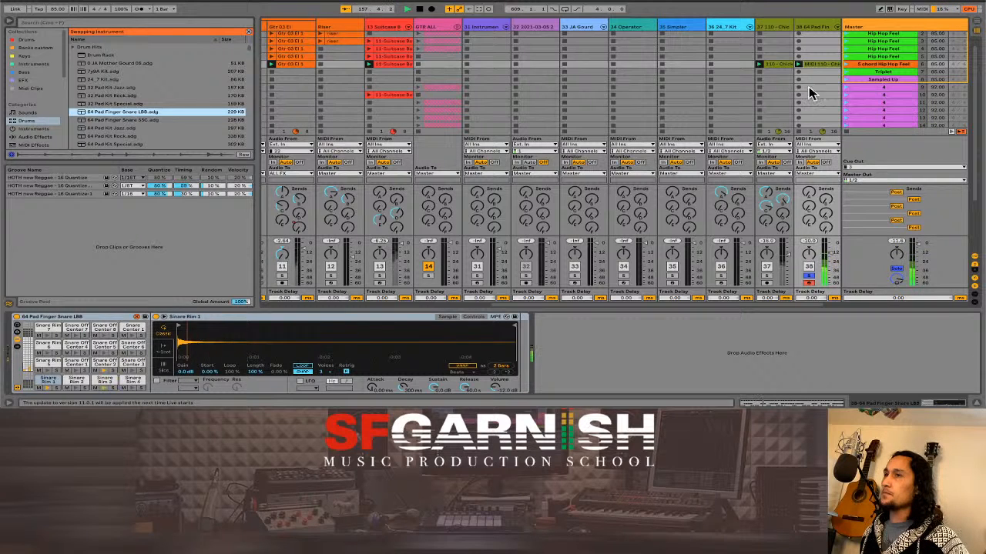
Play the converted Chicken Taco clip with the finger snare kit and inspect which drum pads its notes trigger.
click(798, 65)
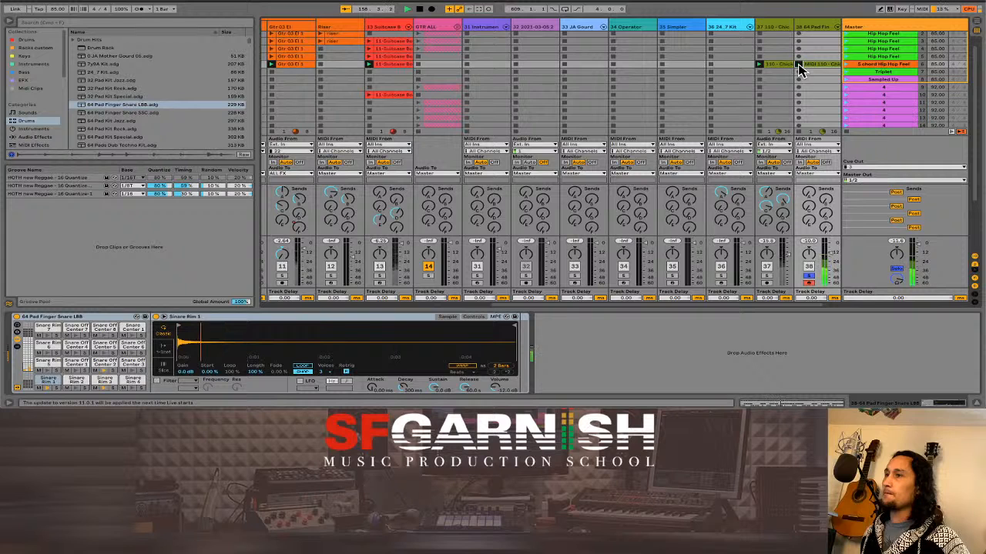
click(788, 405)
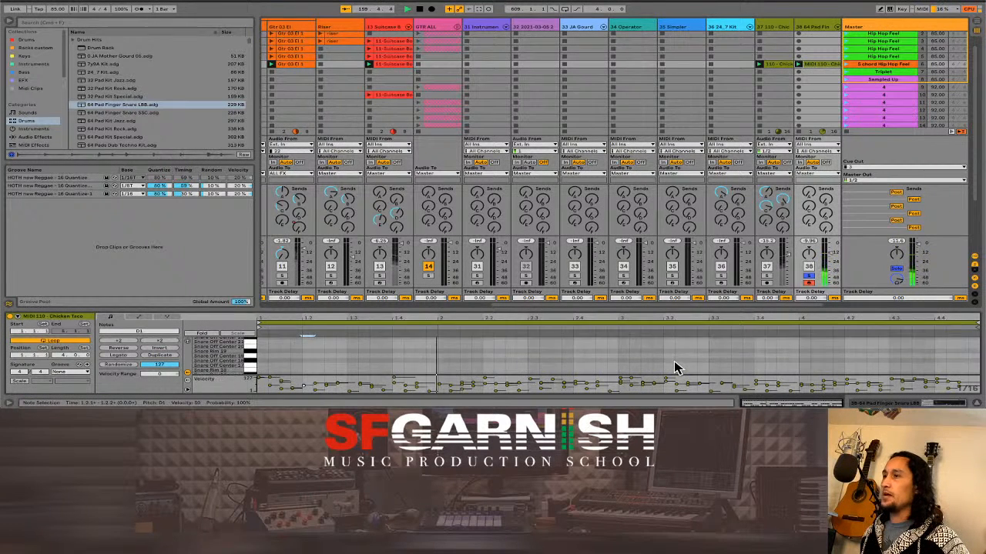
scroll(675, 368, down, 3)
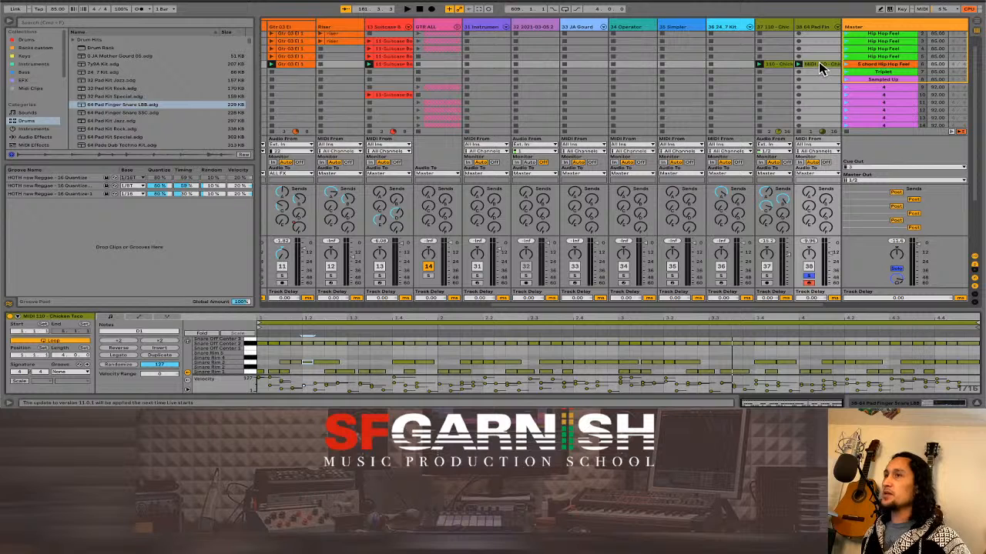
Replace the finger snare kit with 505 Classic Kit.adg, and play the Chicken Taco MIDI clip while checking its drum notes.
scroll(106, 127, down, 3)
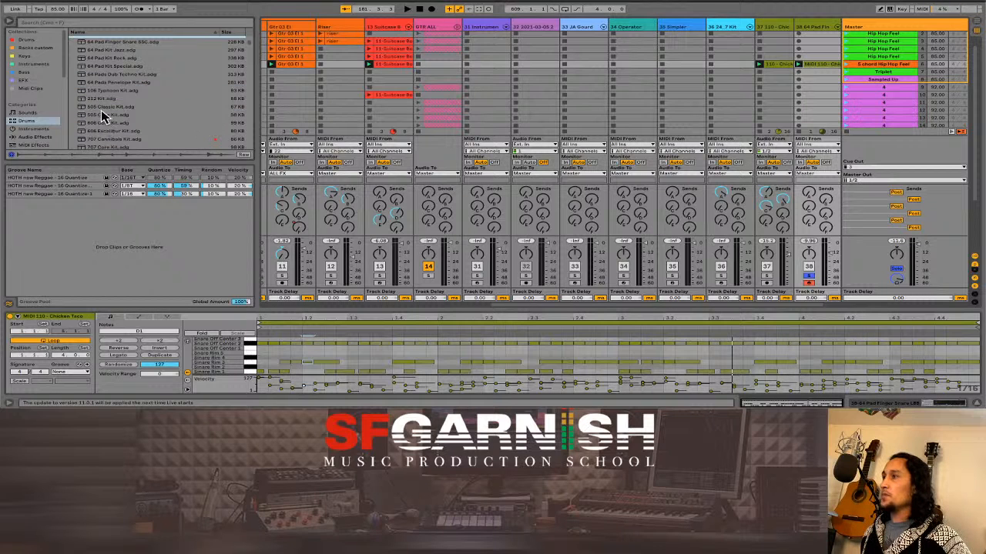
click(101, 107)
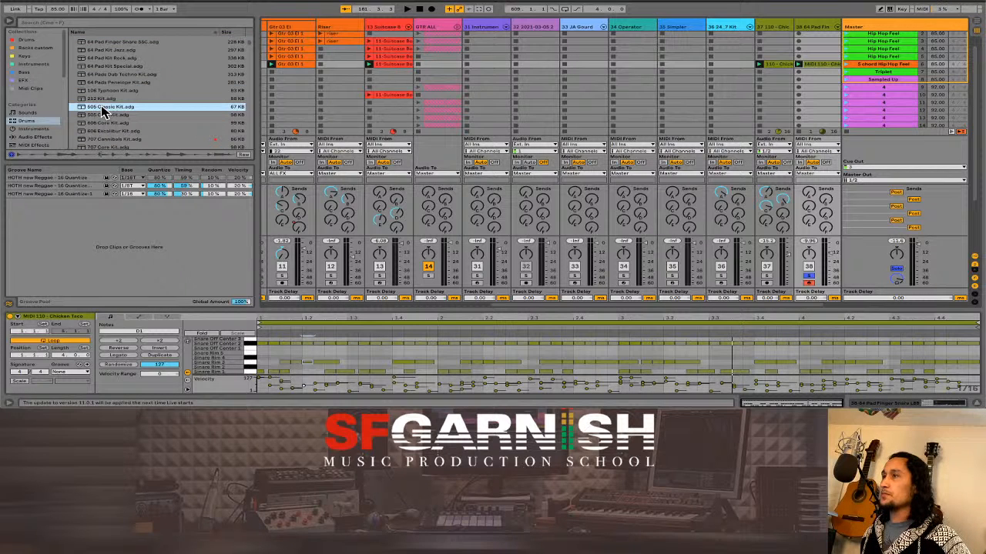
drag(102, 110, 758, 91)
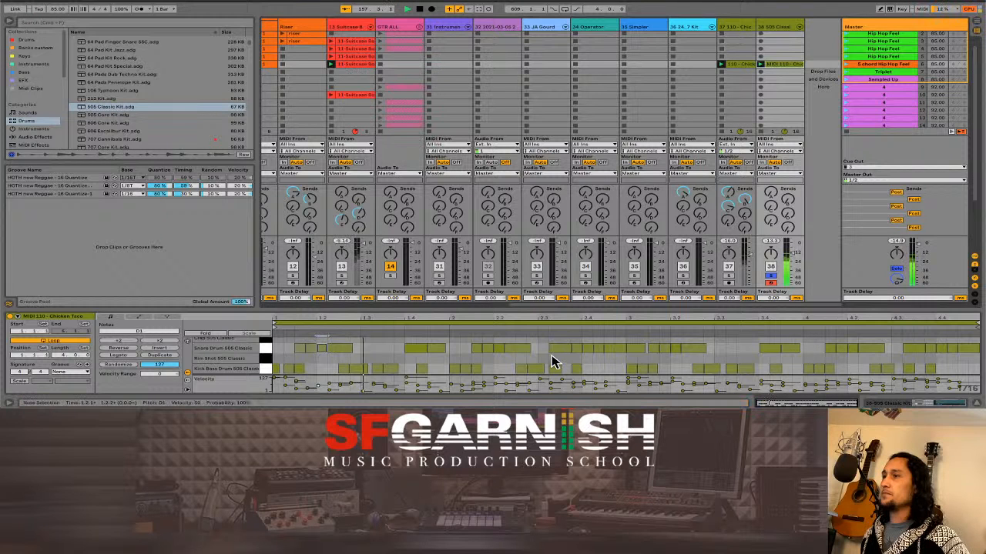
scroll(551, 362, up, 3)
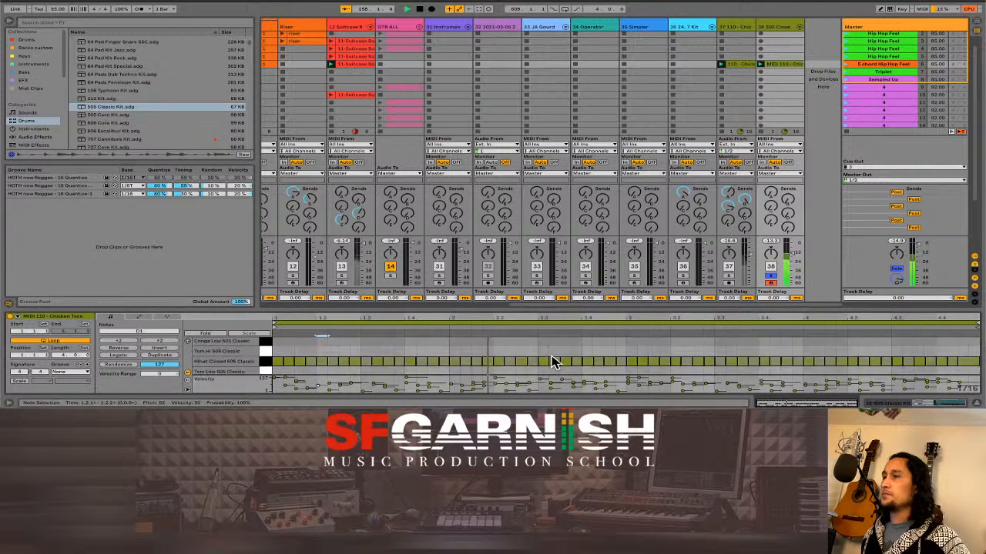
scroll(551, 361, down, 2)
scroll(547, 362, down, 1)
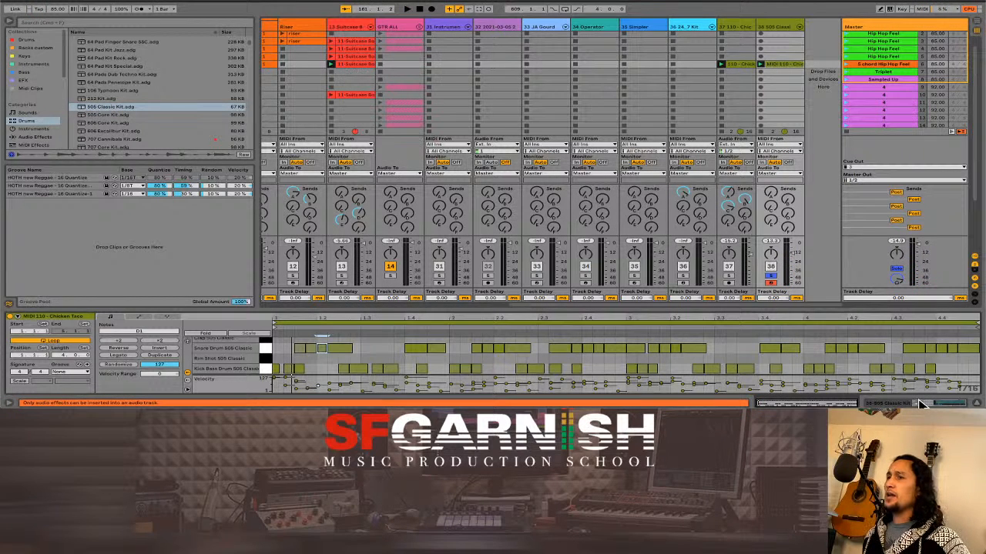
Set the Snare Drum 505 pad's transposition to +15 st and its volume to -20 dB, and play the clip to hear it.
click(922, 404)
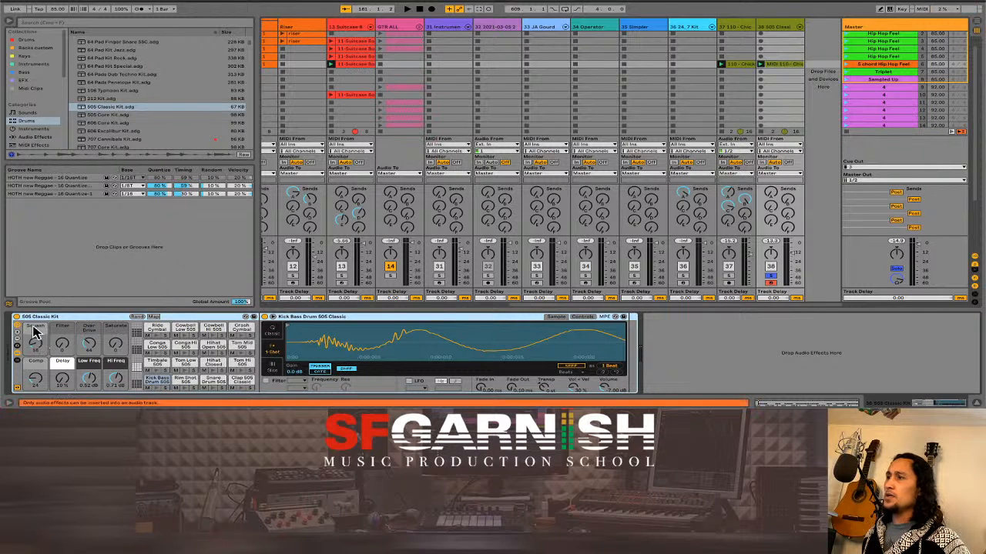
drag(63, 322, 118, 364)
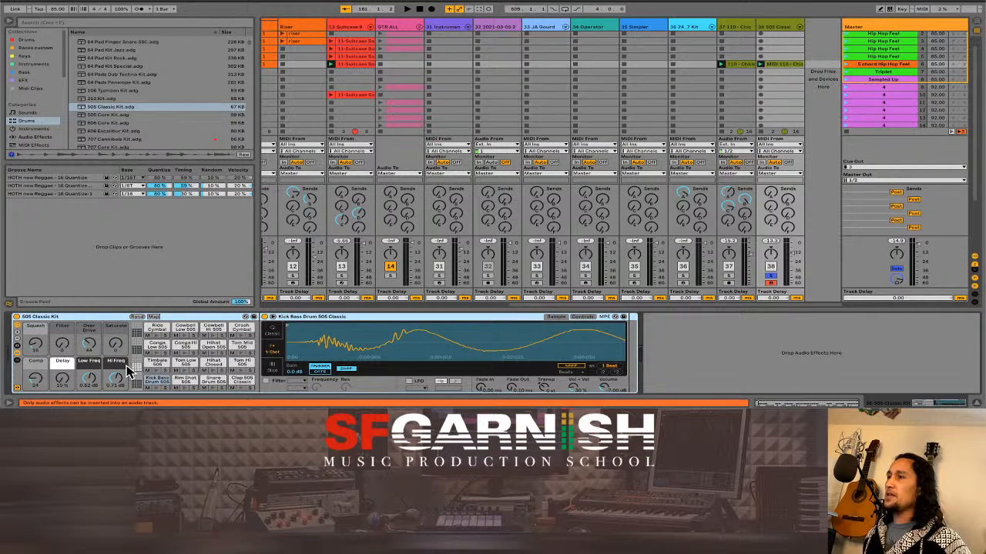
key(space)
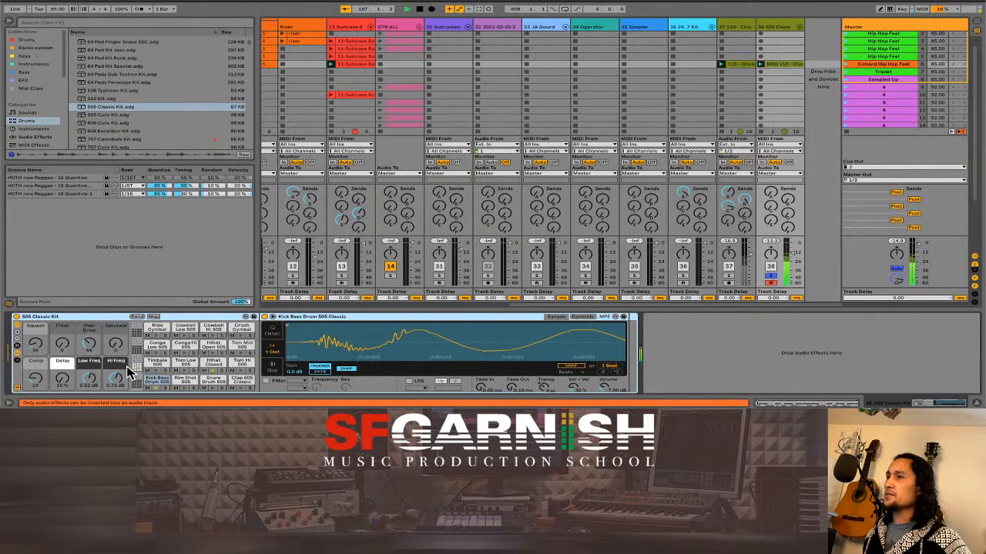
click(213, 381)
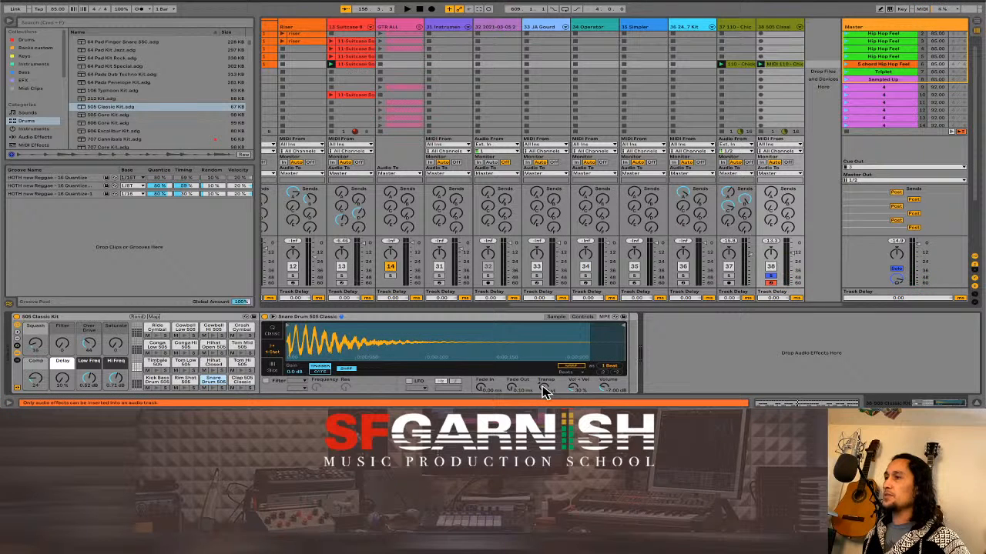
key(space)
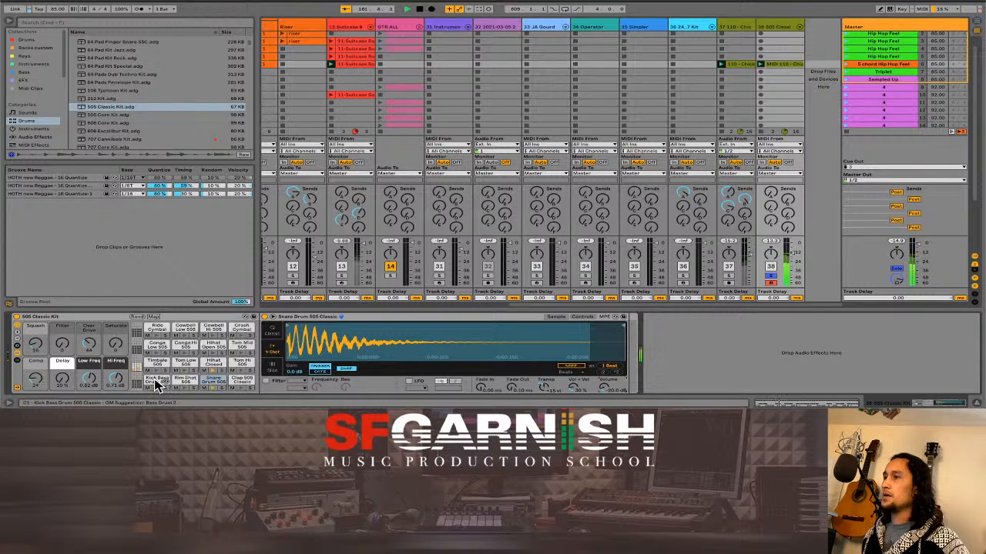
Add Drum Buss after the 505 Classic Kit, and lower its Boom frequency to about 42 Hz while the clip plays.
click(26, 81)
drag(98, 64, 689, 354)
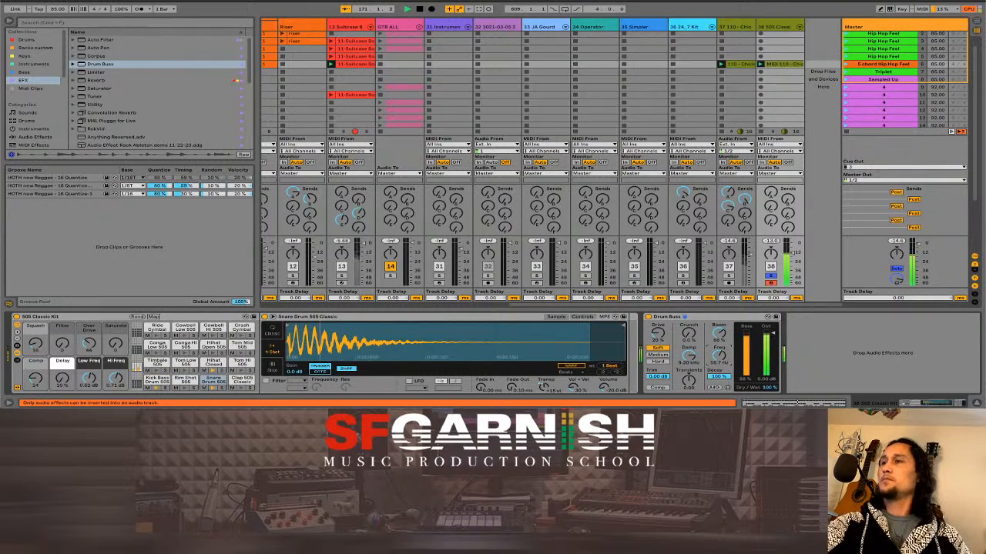
drag(718, 354, 718, 372)
key(shift+Tab)
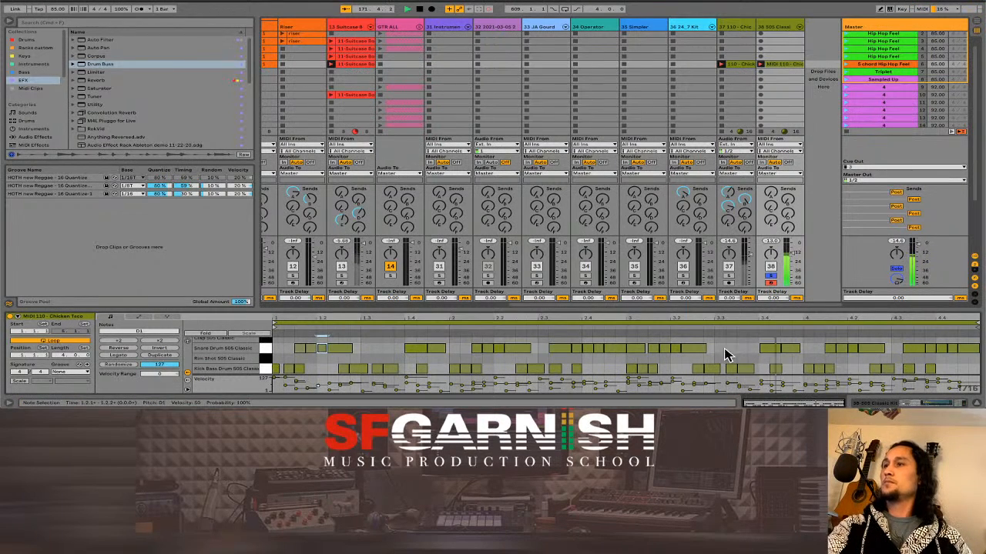
key(shift+Tab)
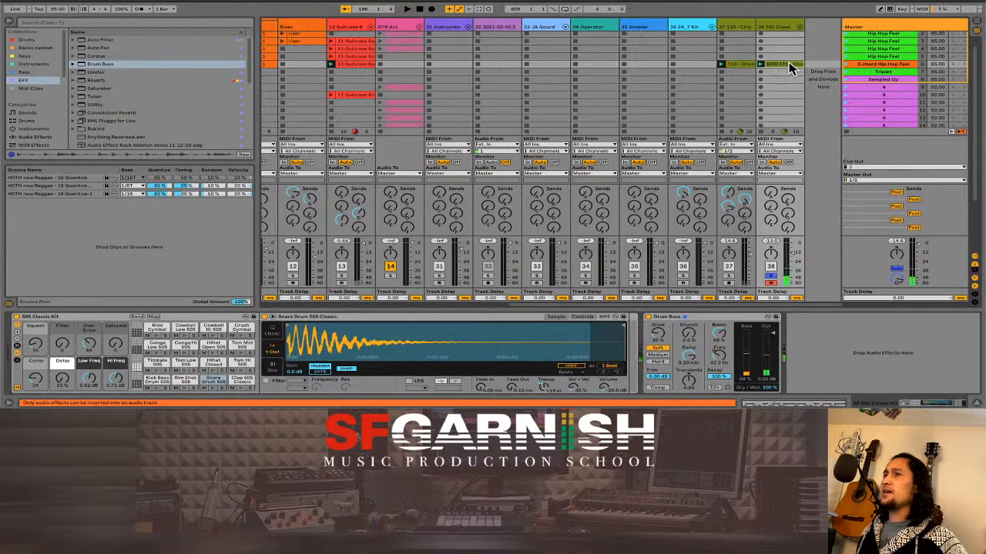
Deactivate the original Chicken Taco audio clip and narrow its track.
click(736, 65)
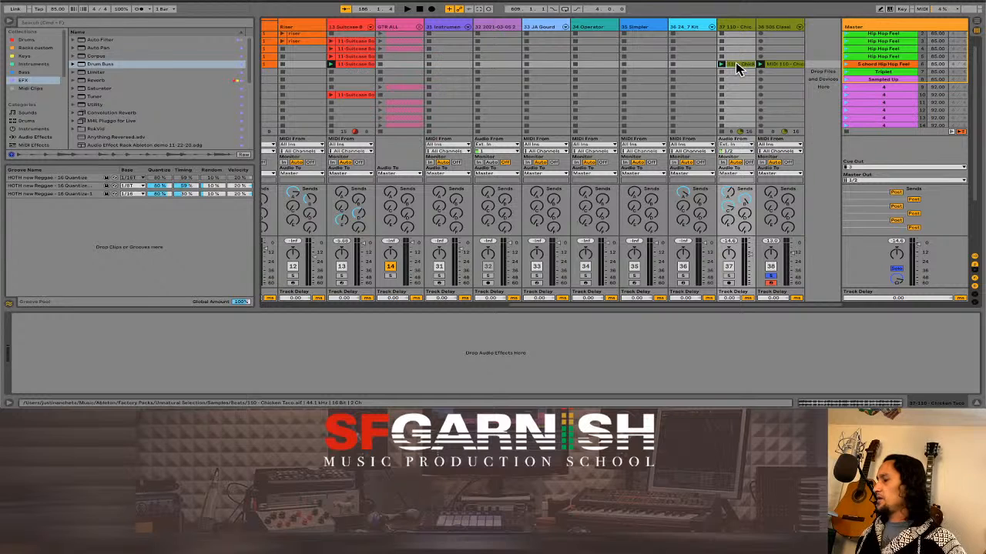
click(732, 28)
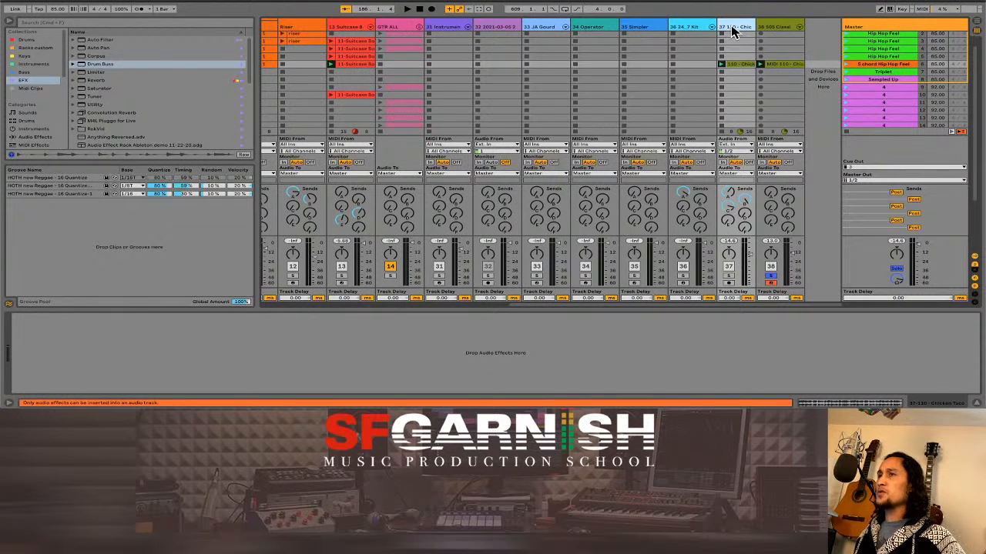
click(736, 65)
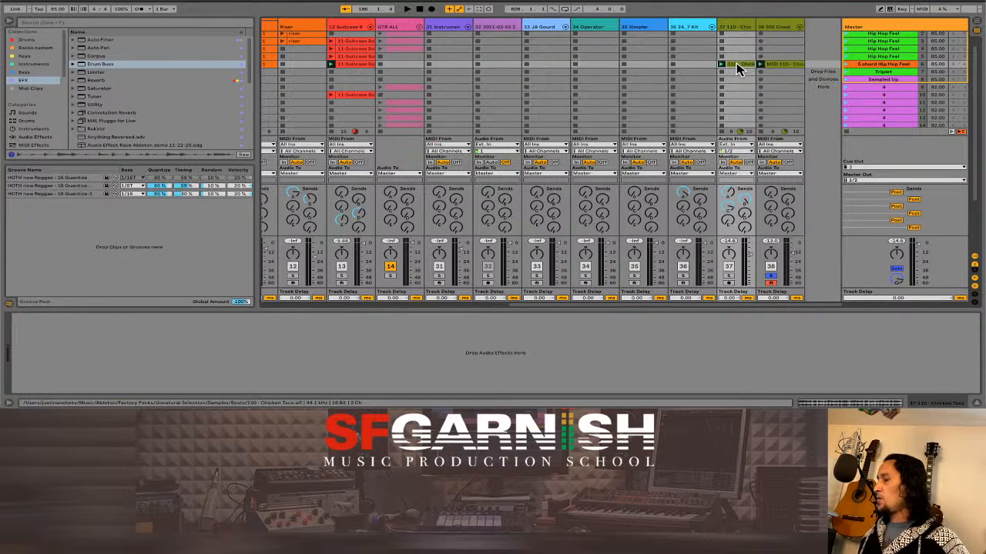
key(0)
key(super+v)
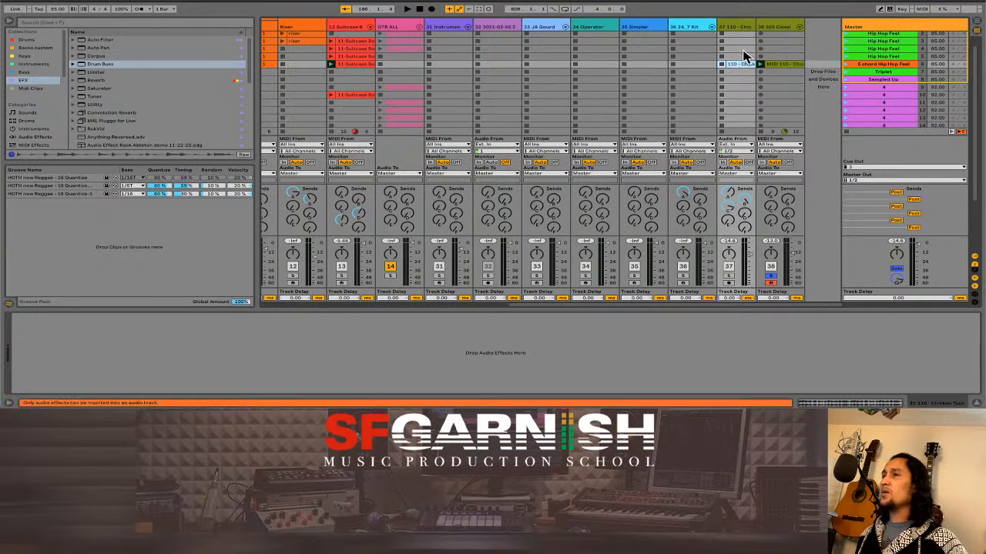
drag(750, 25, 724, 26)
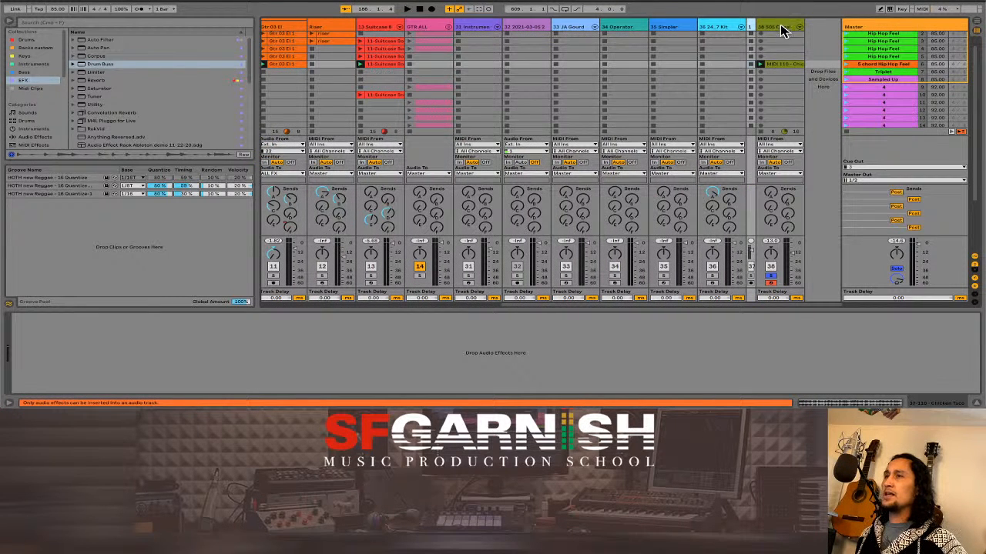
Unsolo the 505 Classic Kit track and launch the 5 chord Hip Hop Feel scene to hear it with the other tracks.
click(770, 275)
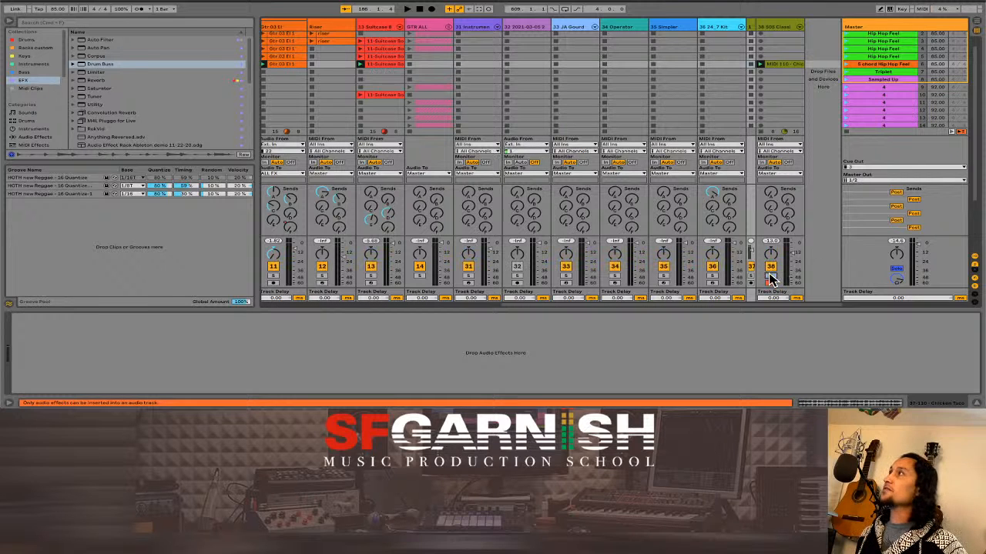
click(847, 65)
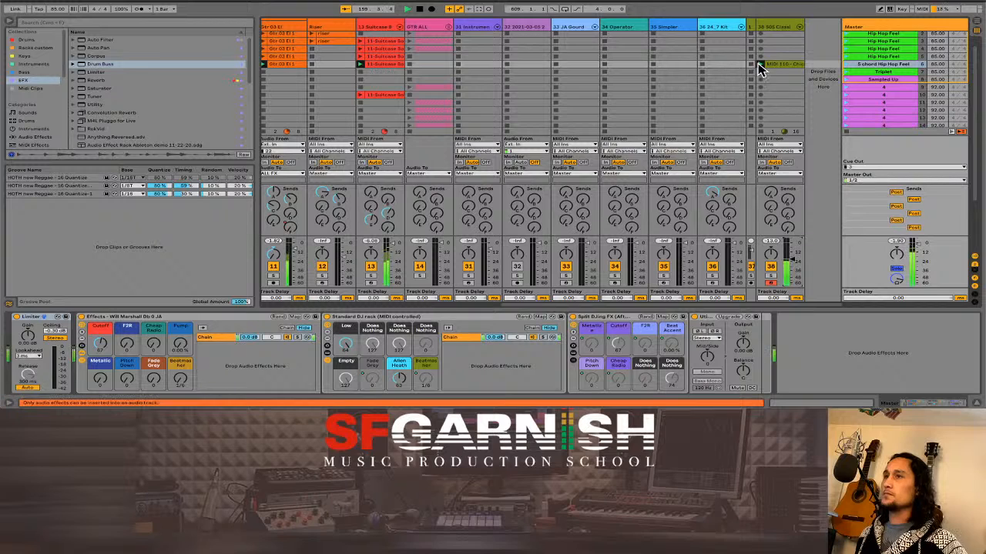
click(779, 72)
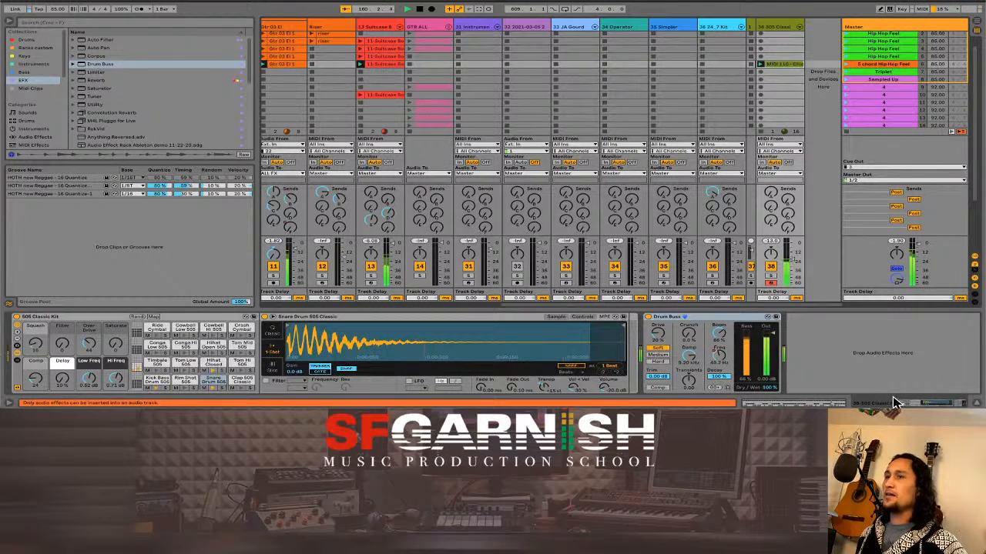
Apply the HOTH new Reggae - 16 Quantize-1 groove to the Chicken Taco MIDI clip, comparing it with no groove during playback.
click(821, 403)
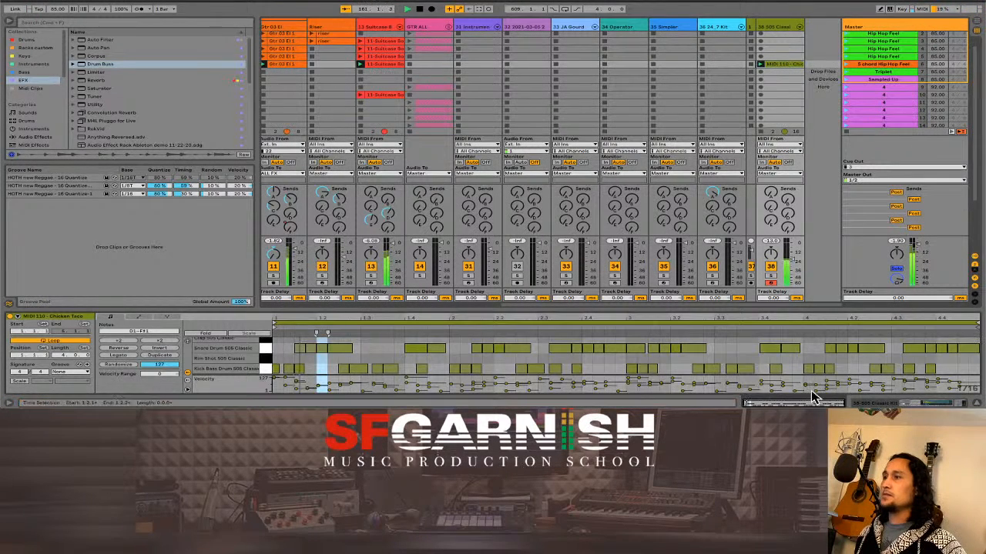
click(86, 373)
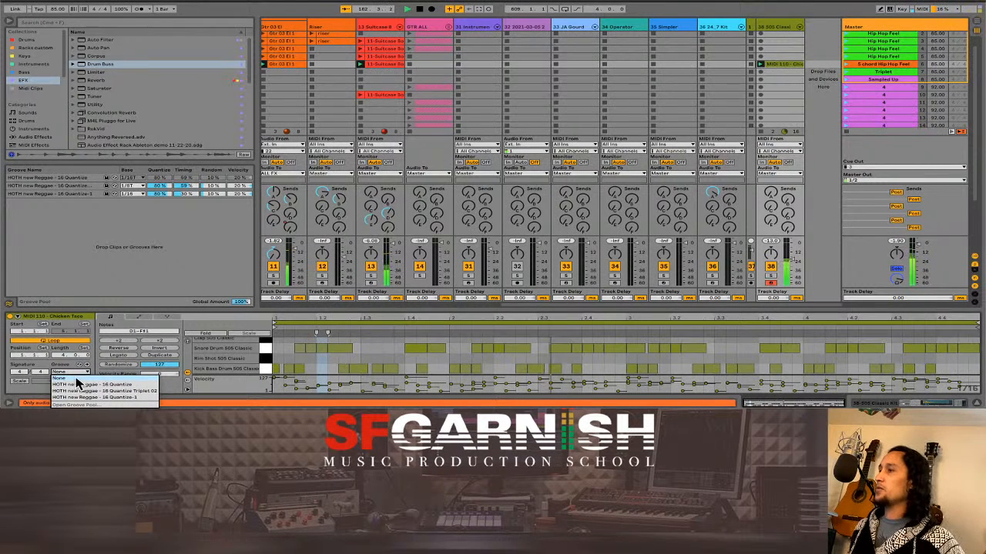
click(115, 399)
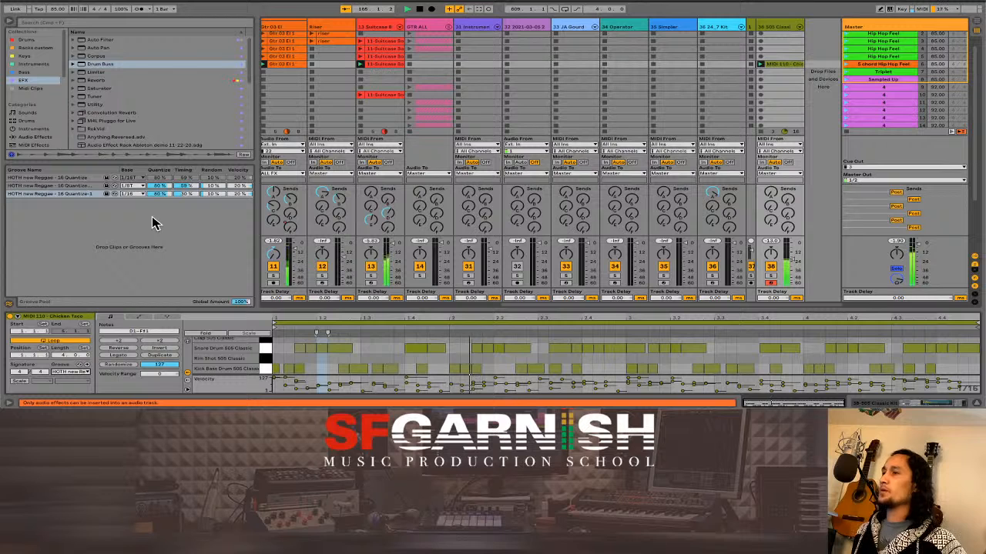
click(87, 365)
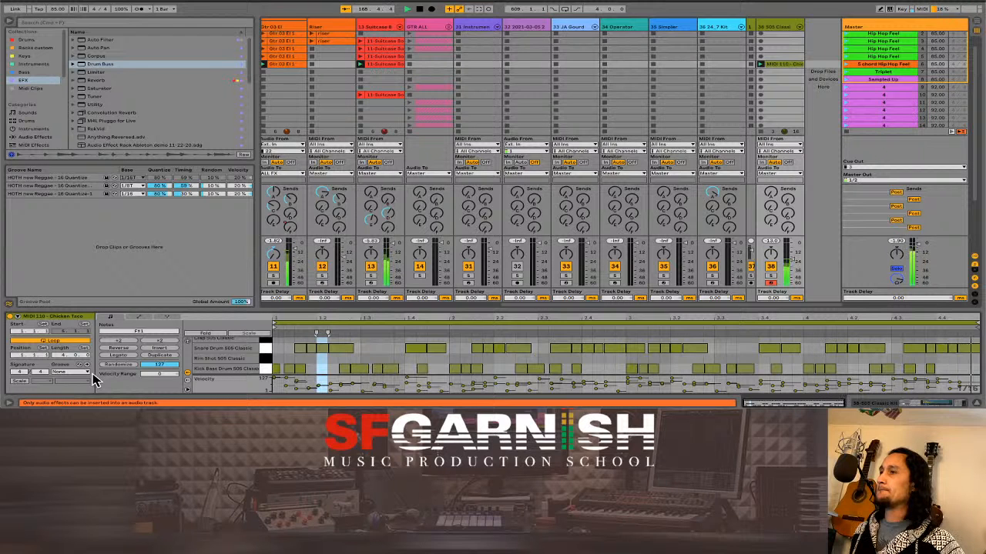
click(86, 374)
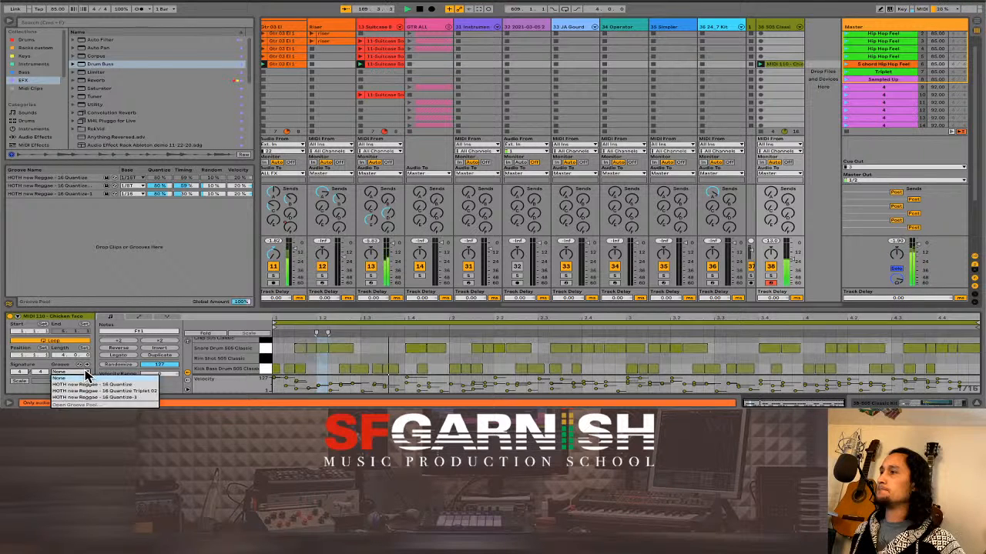
click(93, 400)
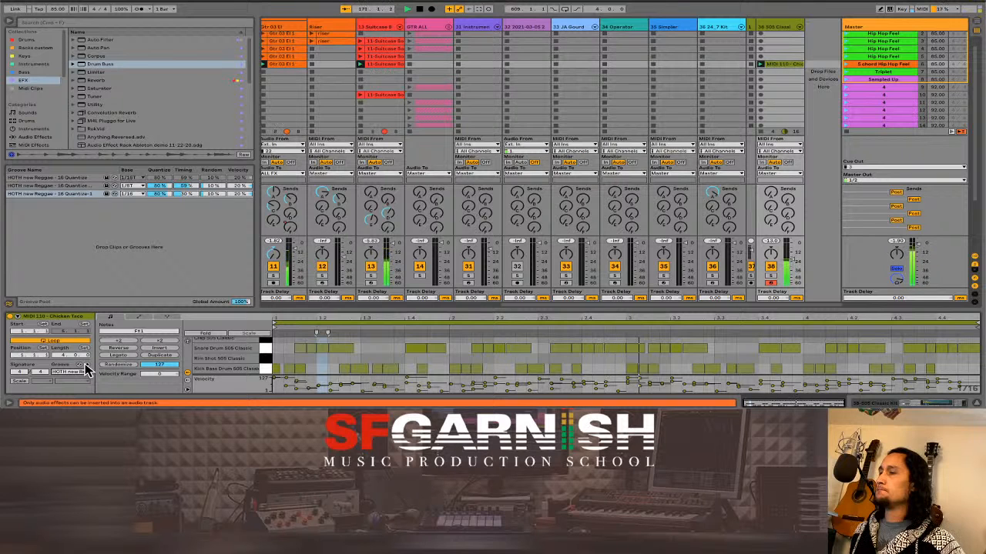
Clear the groove from the Chicken Taco MIDI clip, and browse the library's Grooves down to the Hip Hop ones.
click(86, 368)
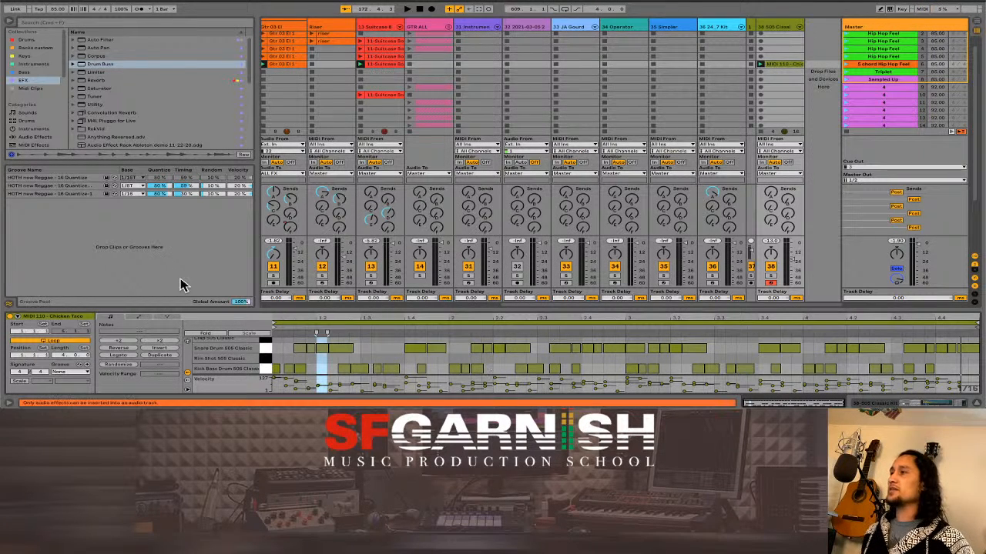
click(44, 194)
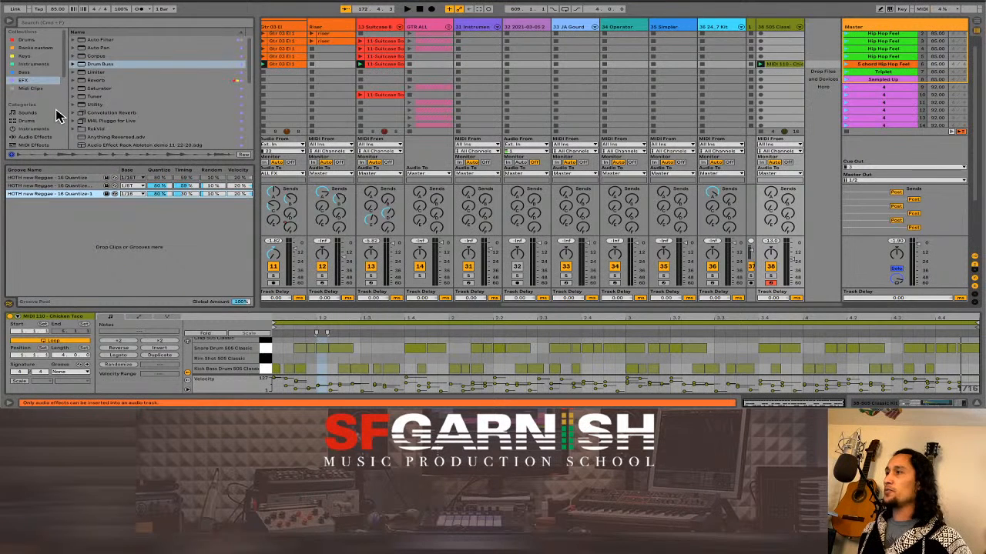
scroll(27, 106, down, 5)
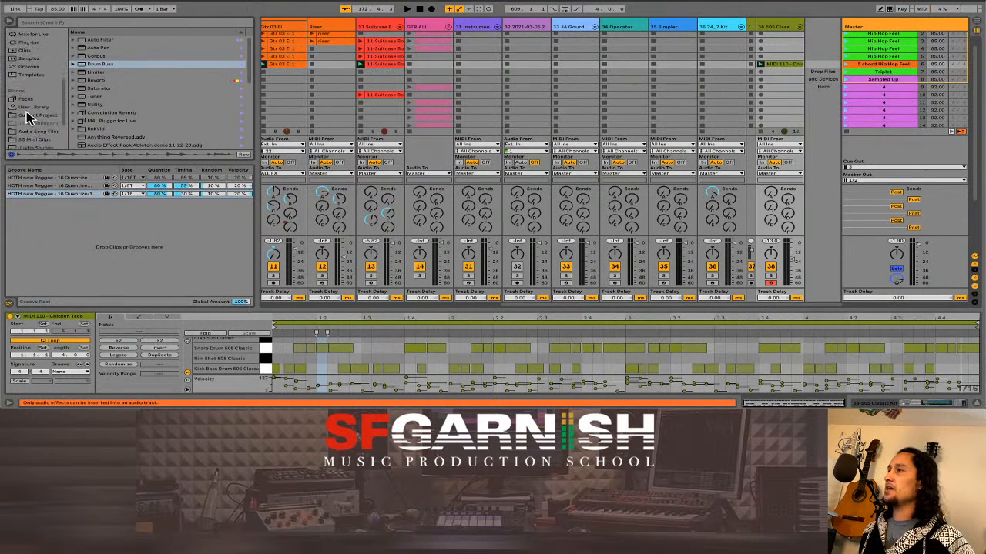
click(27, 67)
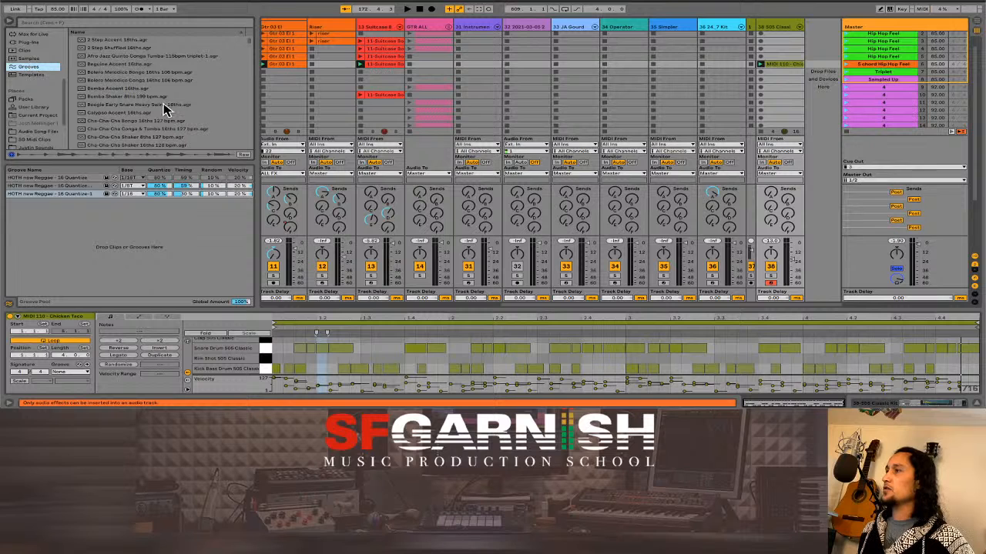
scroll(187, 82, down, 5)
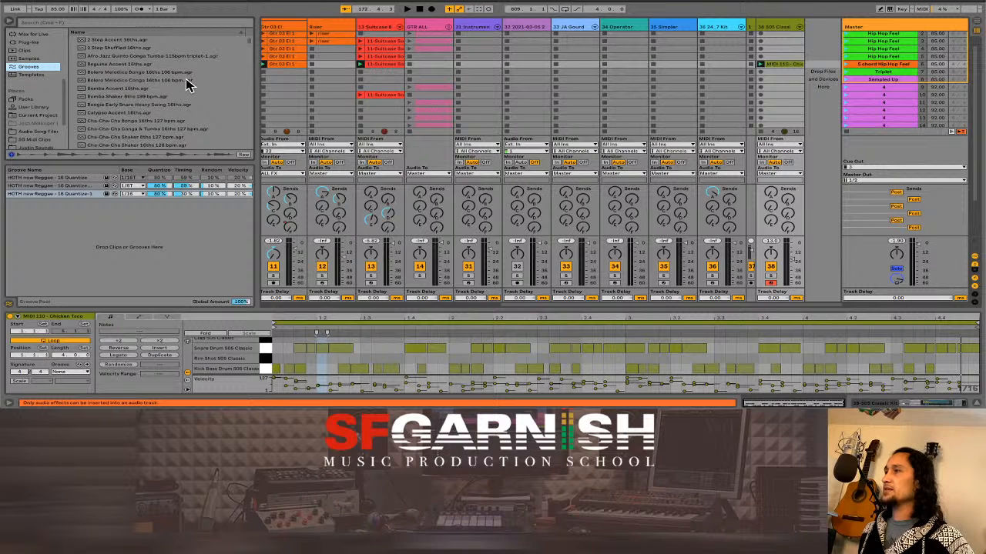
scroll(187, 82, down, 5)
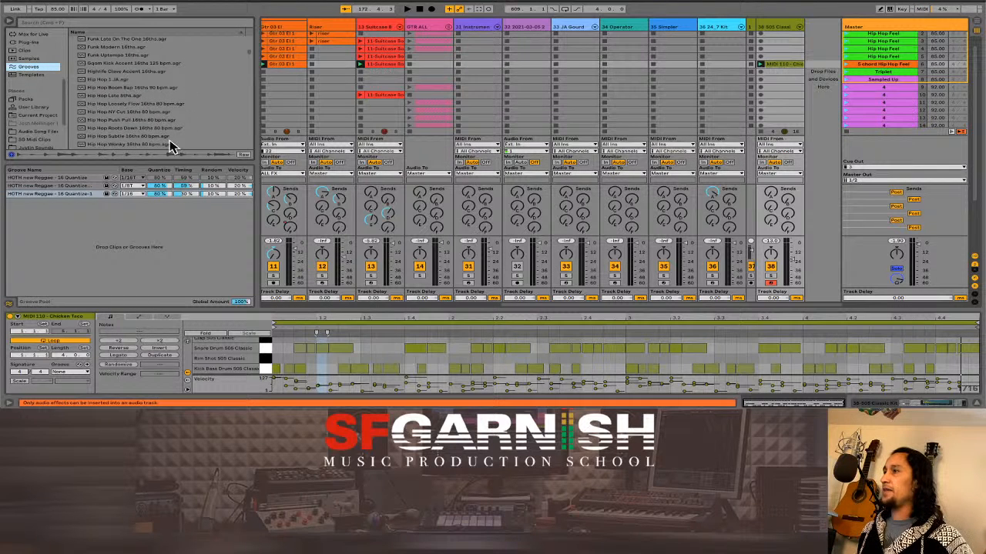
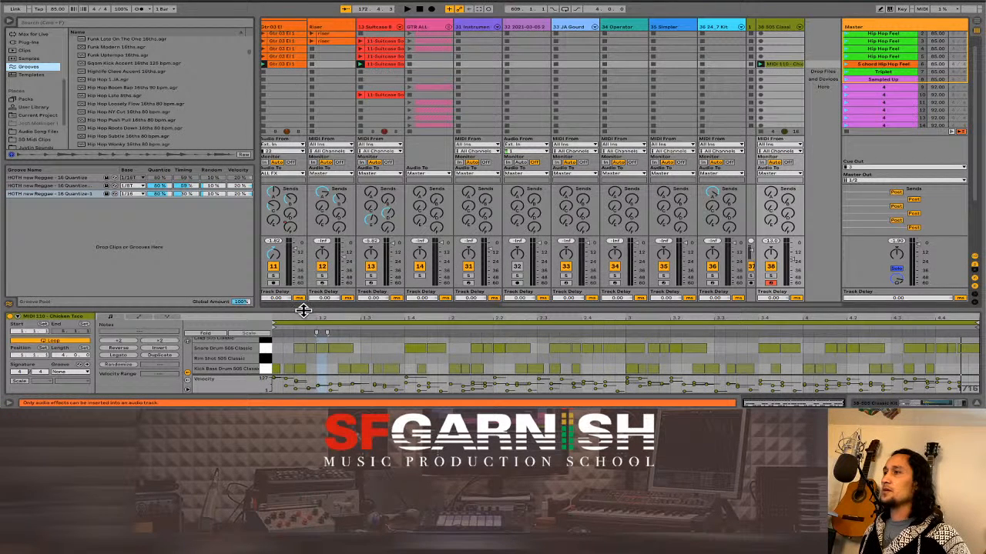
Launch Hip Hop Feel scene 5 and copy the riser clip from the earlier scene into its empty Riser slot.
click(845, 57)
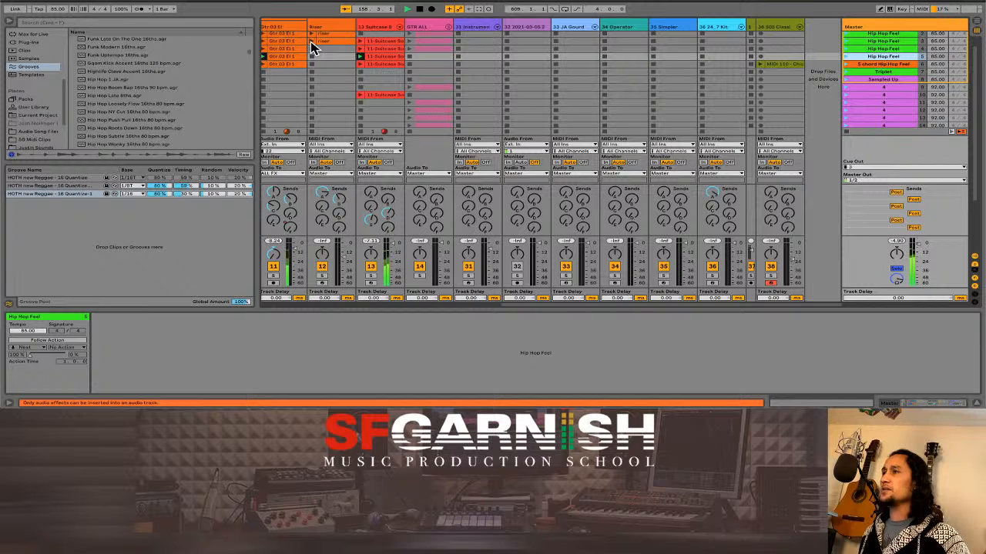
mouse_move(339, 40)
mouse_down()
mouse_move(342, 52)
mouse_move(341, 40)
mouse_up()
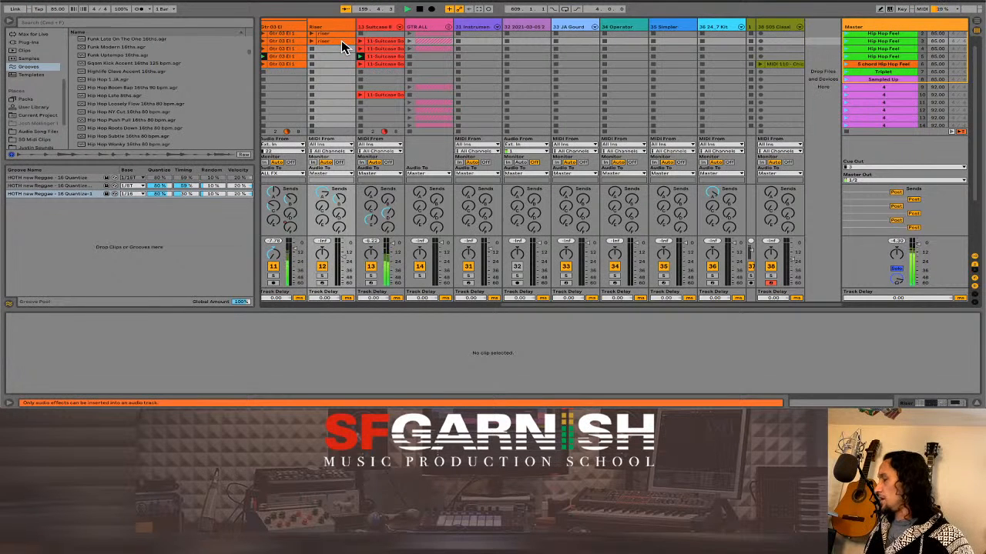
click(342, 46)
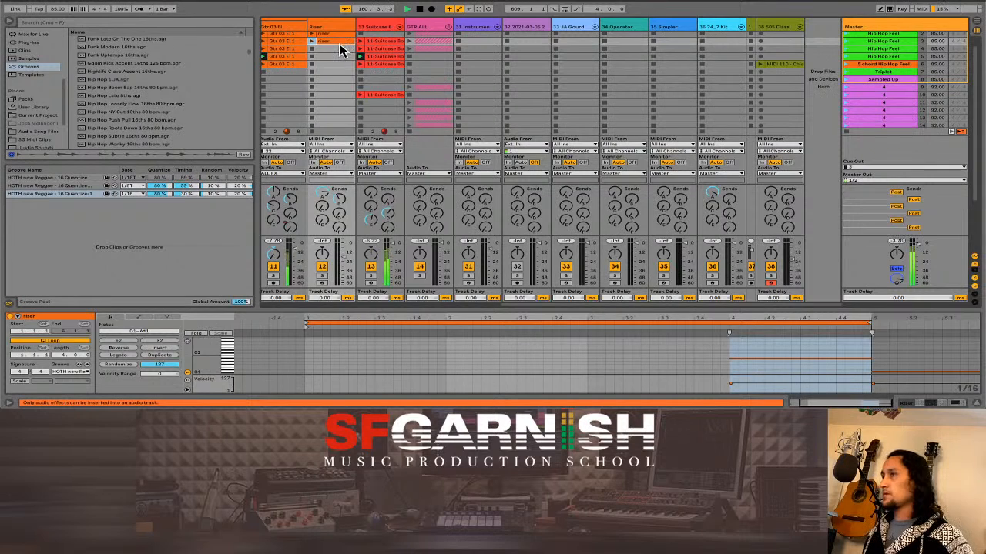
click(339, 57)
key(super+v)
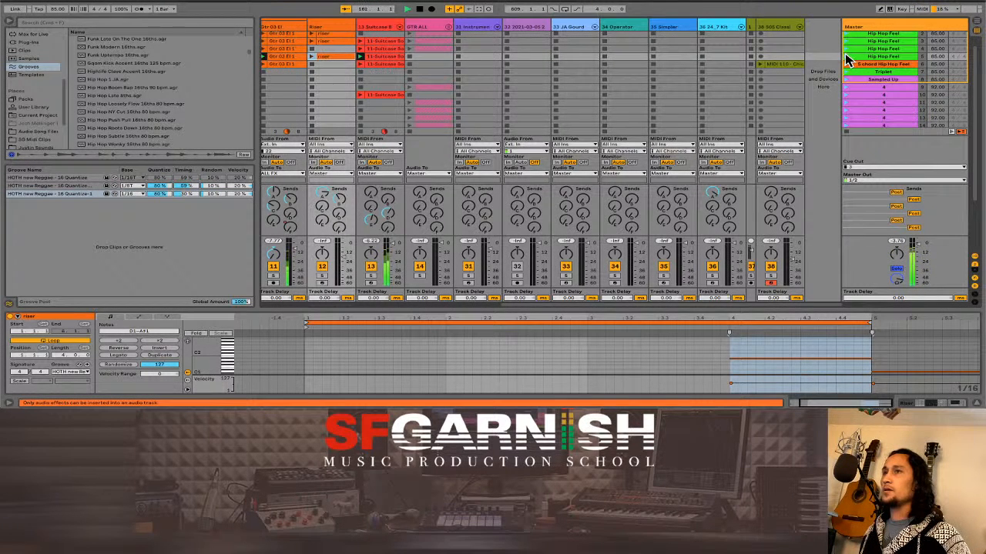
Play Hip Hop Feel scene 5 with the copied riser, inspect the riser's notes, and follow it with the 5 chord Hip Hop Feel scene.
click(847, 60)
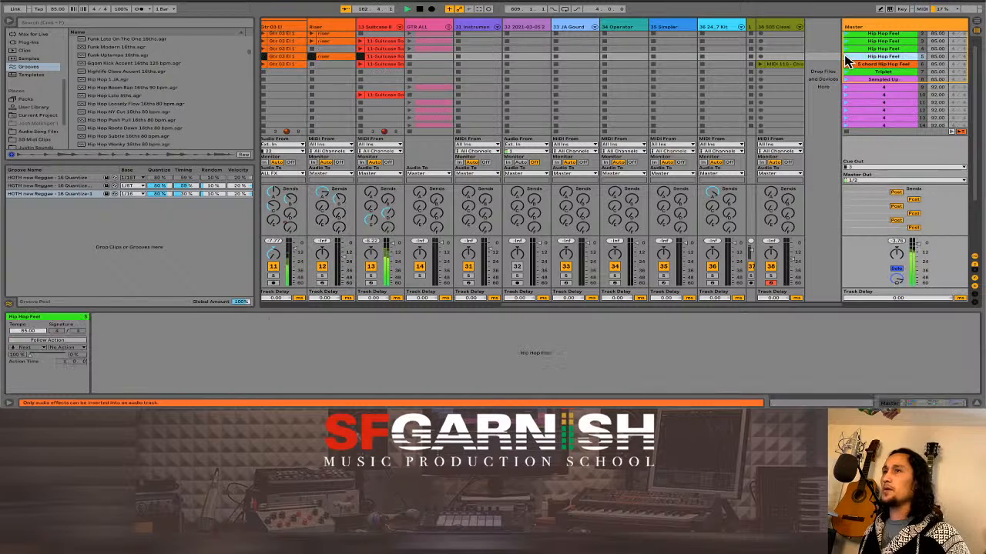
click(328, 59)
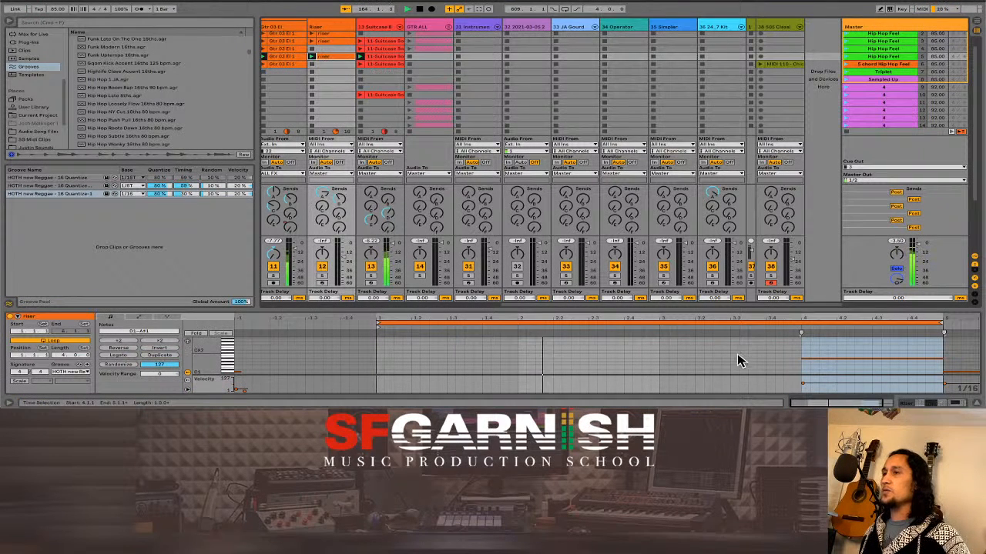
scroll(587, 364, right, 1)
scroll(586, 365, right, 5)
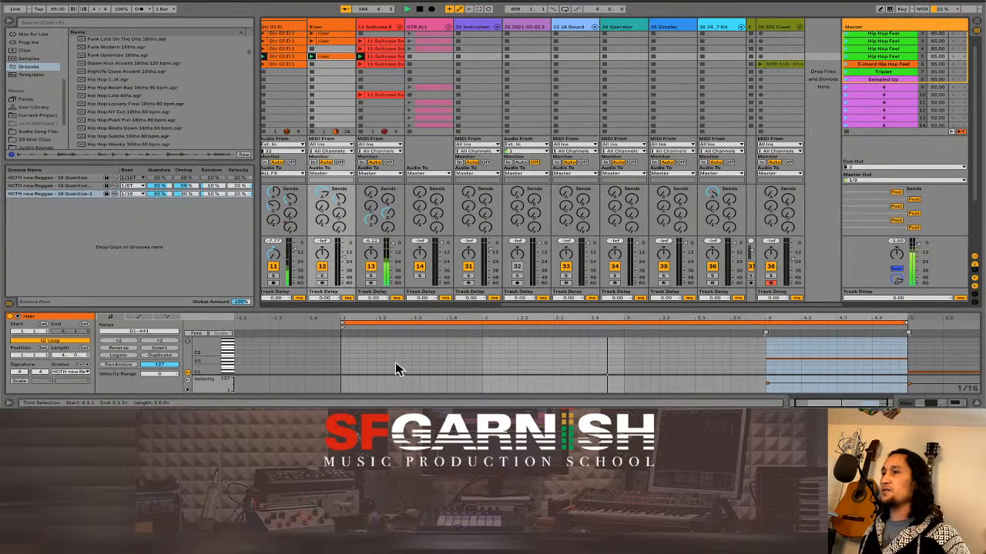
click(847, 66)
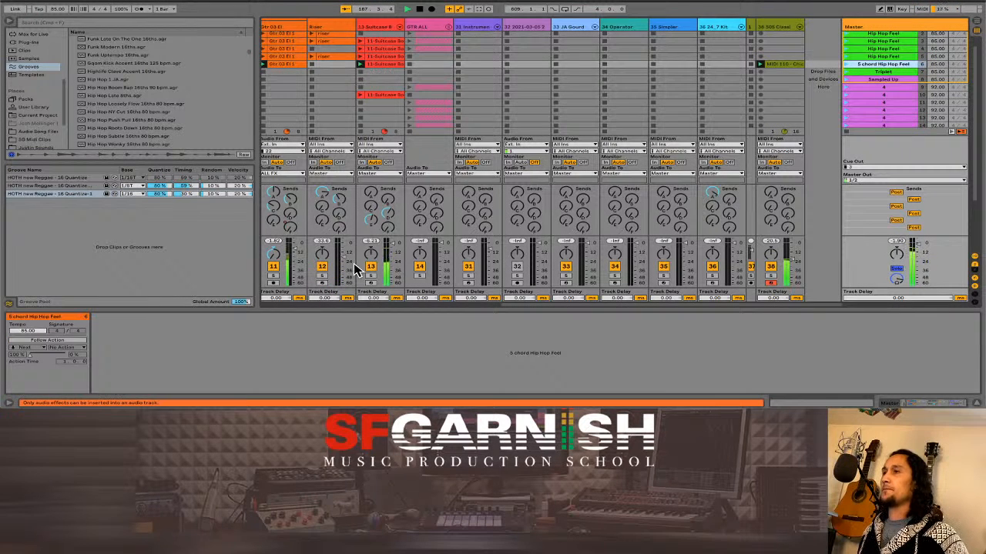
Lower the volume of the Hihat Closed pad in the 505 Classic Kit to about -15.4 dB.
click(779, 64)
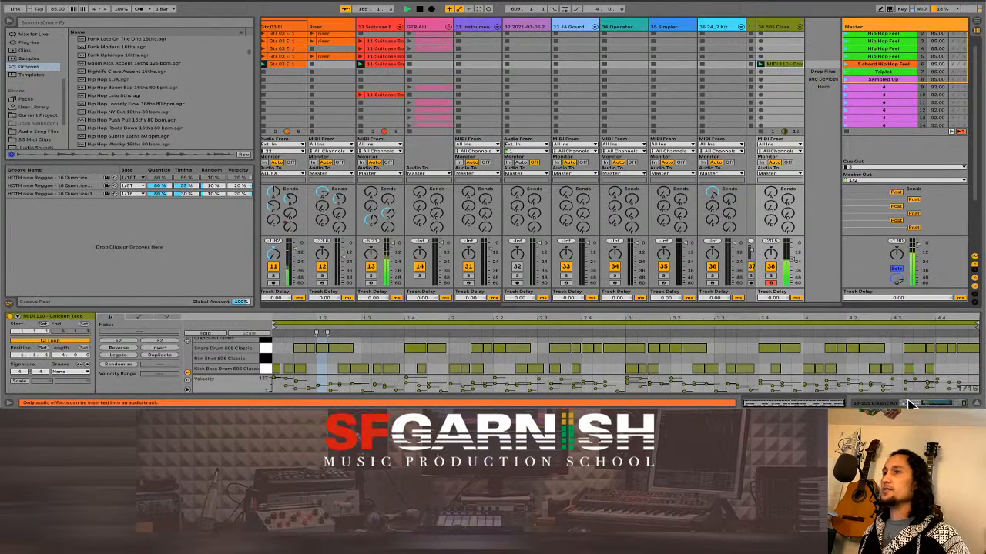
key(shift+Tab)
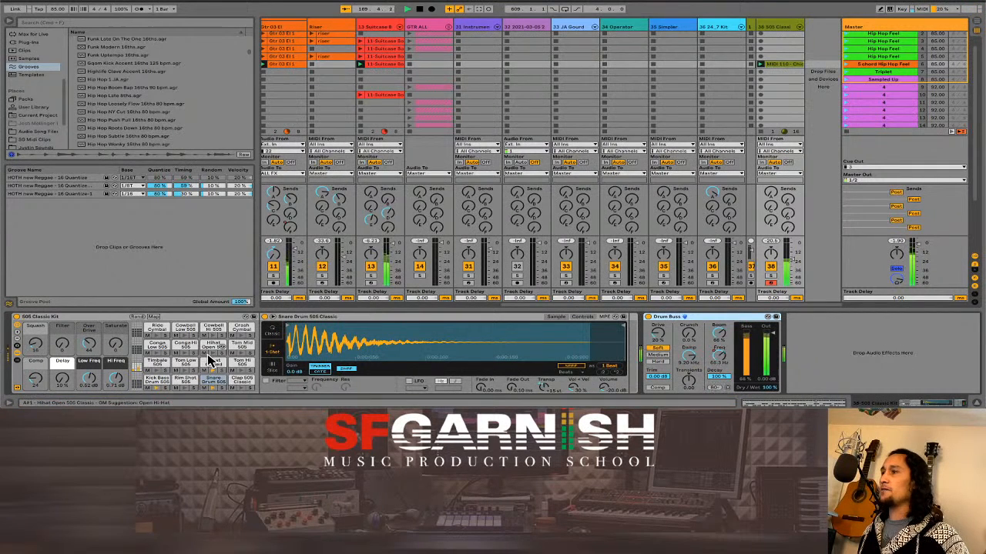
click(214, 367)
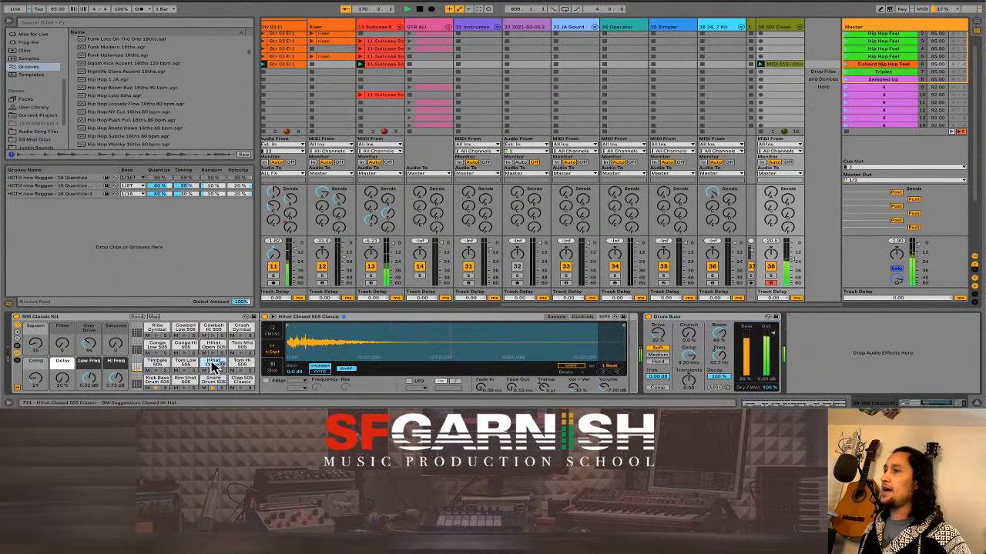
drag(606, 384, 606, 390)
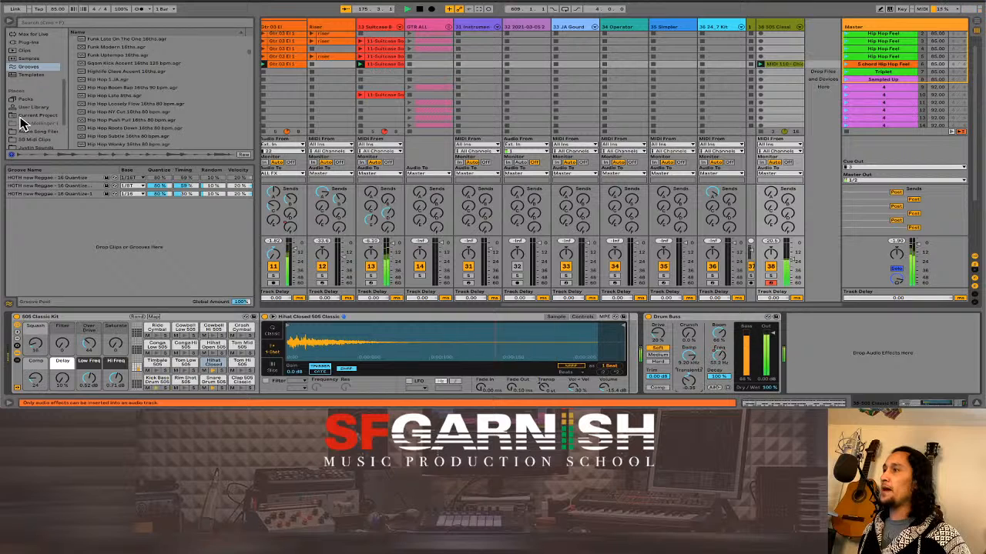
Add a Reverb from the EFX collection to the Hihat Closed pad and lower its Dry/Wet amount.
scroll(22, 115, up, 5)
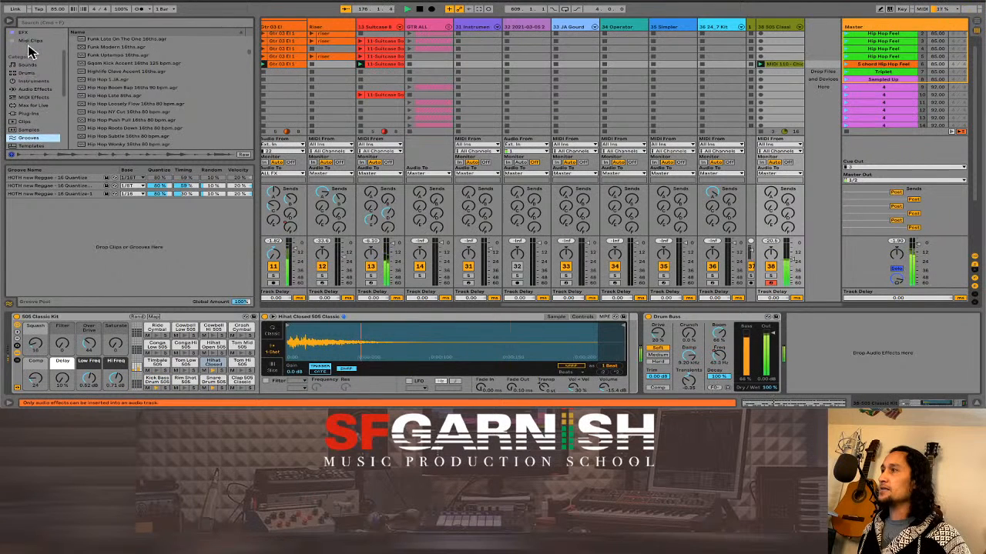
click(25, 34)
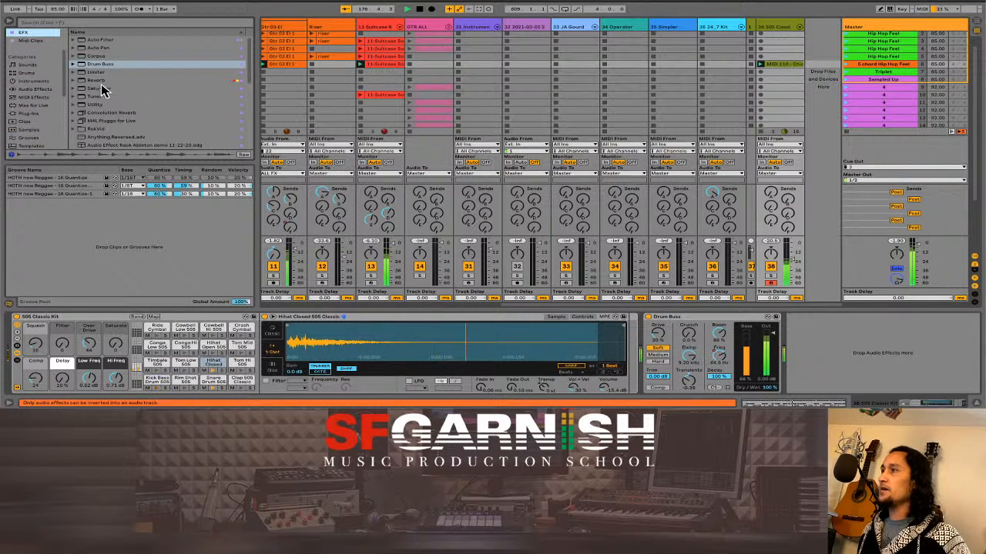
click(80, 80)
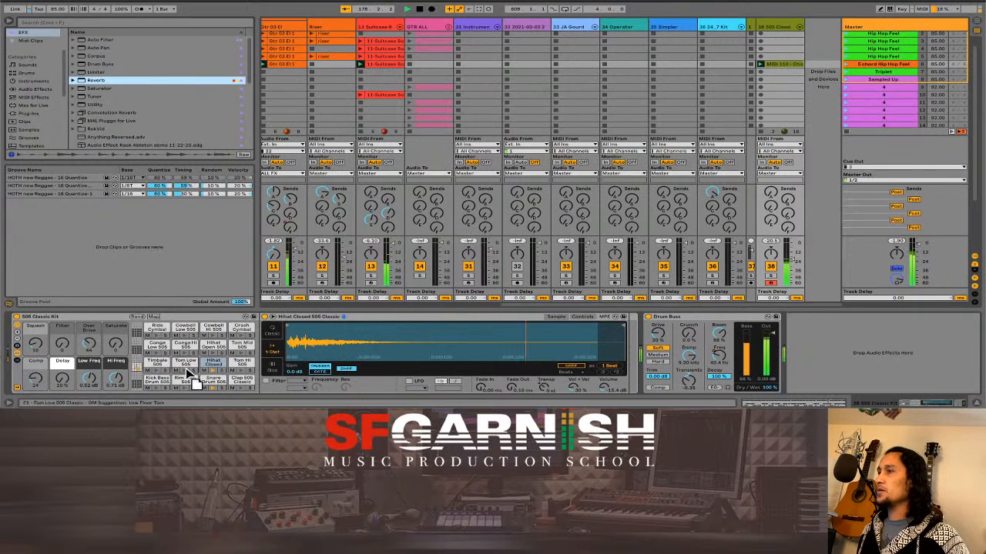
key(Return)
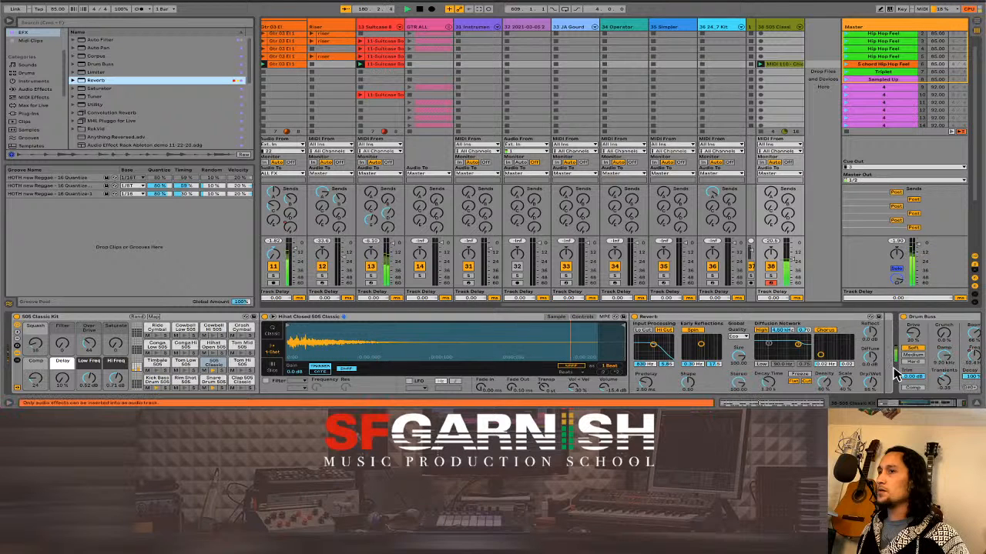
drag(870, 383, 870, 414)
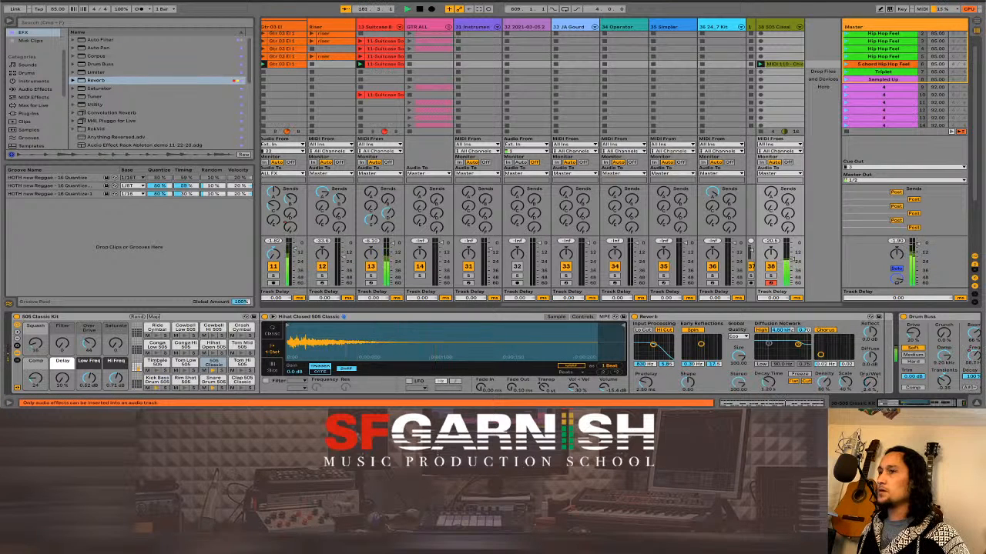
Enable Lo Cut on the hi-hat Reverb with a higher input filter frequency, and raise the 505 Classic Kit track's C-Reverb send.
click(643, 331)
drag(653, 345, 661, 349)
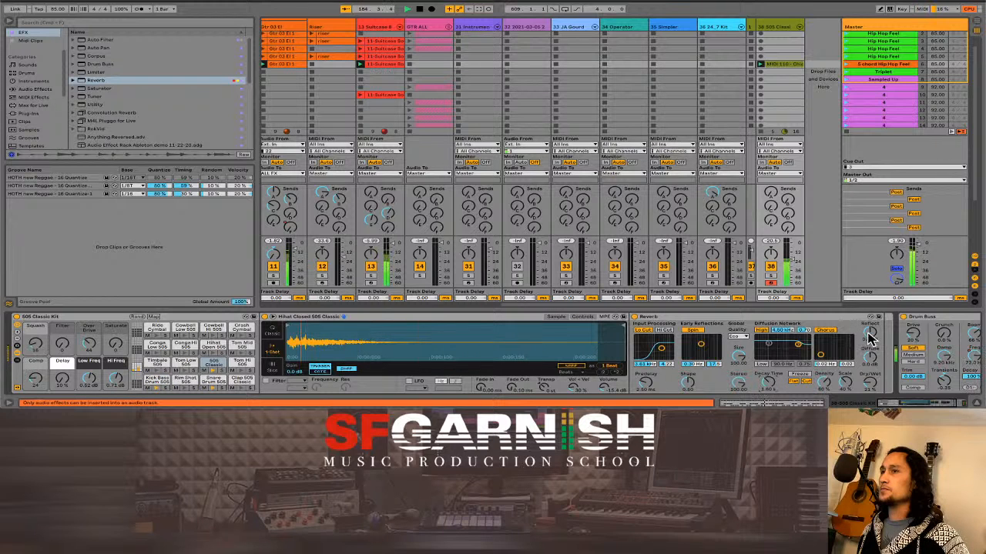
mouse_move(870, 362)
mouse_down()
mouse_move(870, 351)
mouse_move(870, 371)
mouse_move(870, 362)
mouse_up()
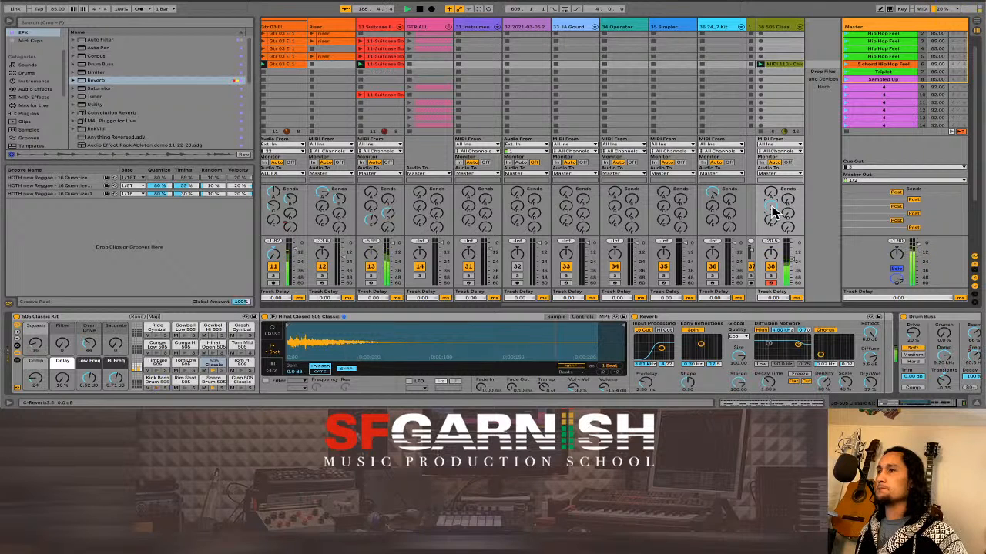
drag(775, 212, 791, 178)
Move the riser clip from Hip Hop Feel scene 5 to the Sampled Up scene, and shorten its loop to one bar starting at 4.1.1.
click(849, 61)
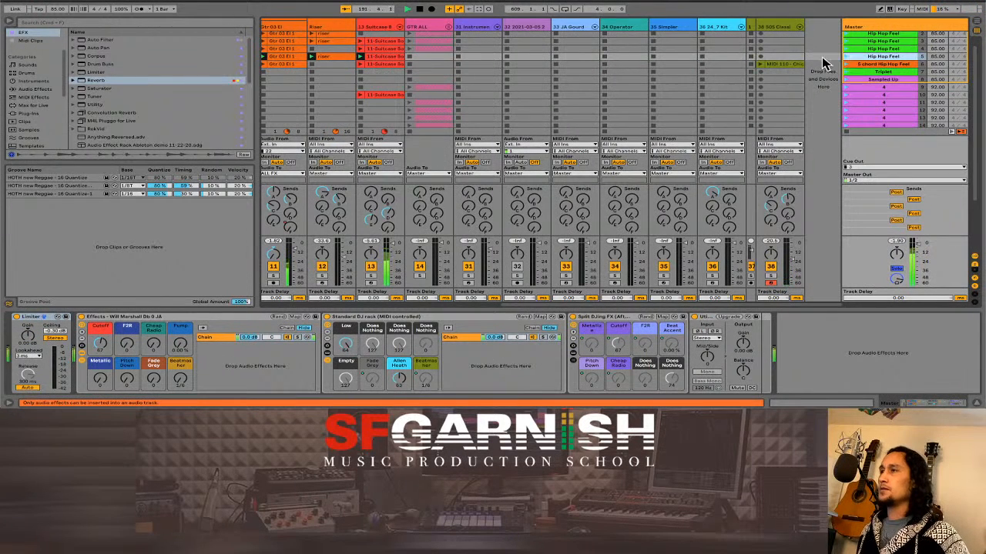
click(333, 59)
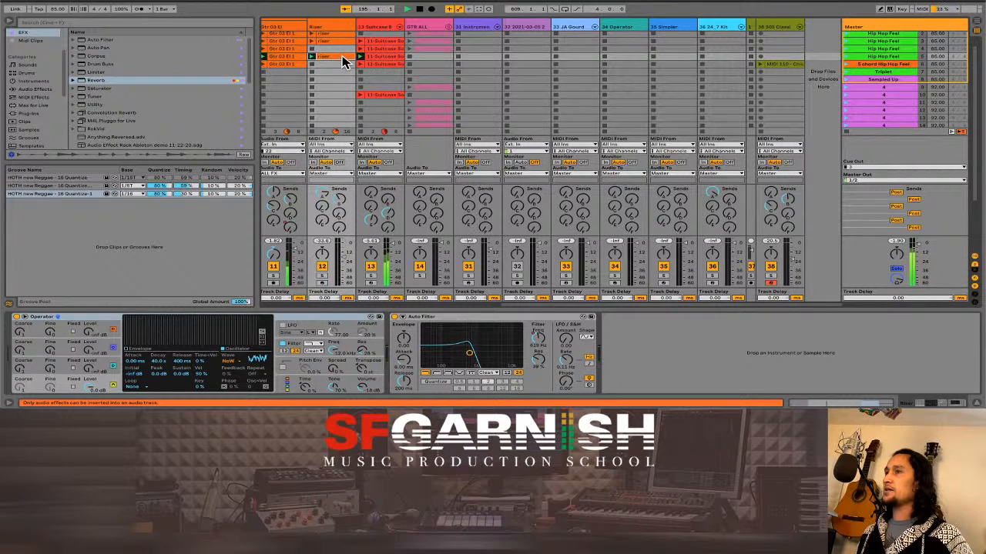
drag(342, 56, 340, 80)
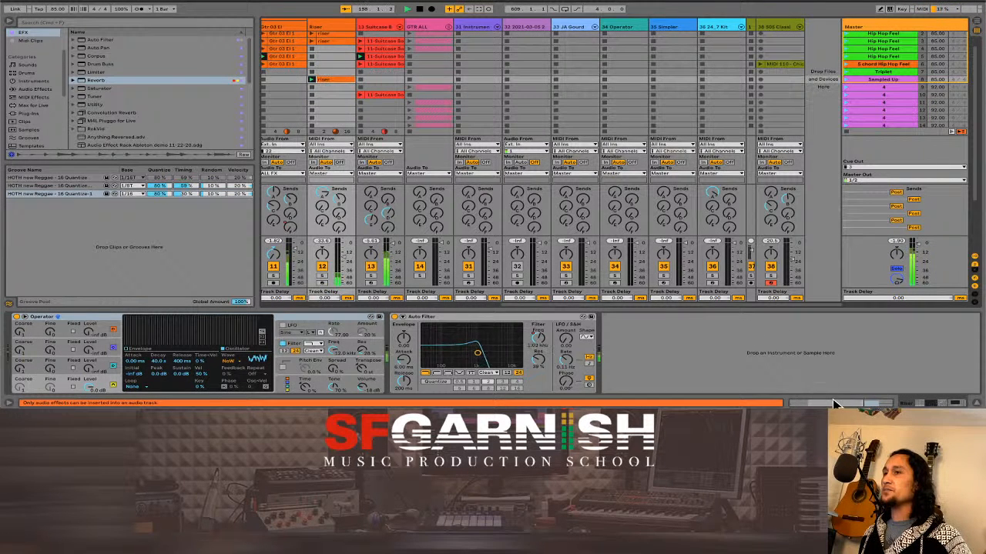
key(shift+Tab)
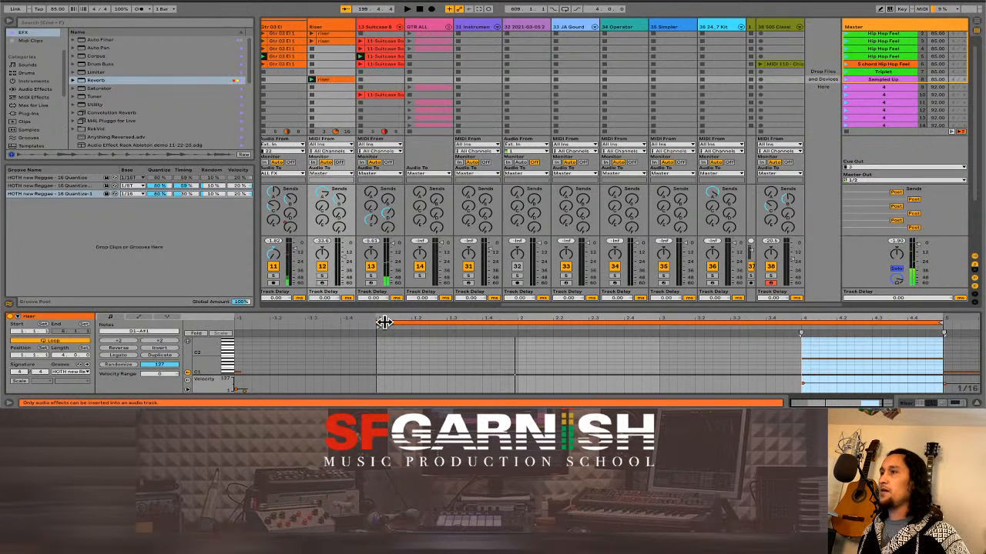
drag(378, 323, 801, 326)
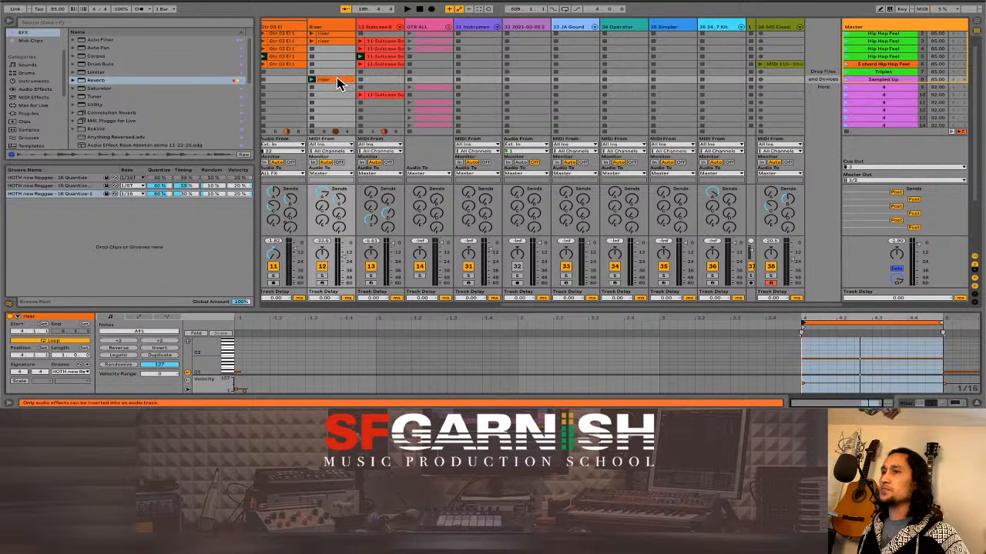
Launch Hip Hop Feel scene 5 to hear it without the riser, and open the one-bar riser clip in the Sampled Up scene.
click(845, 58)
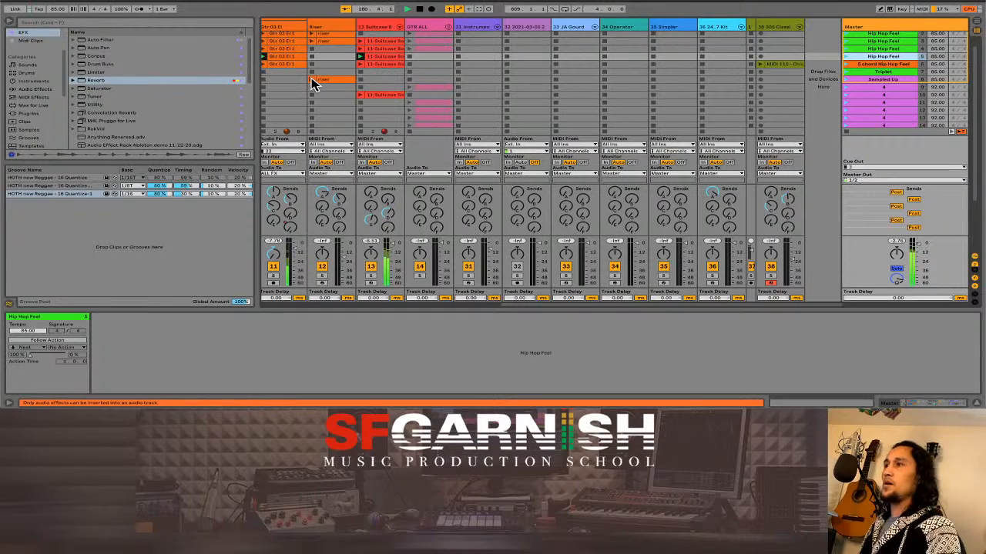
scroll(312, 84, left, 10)
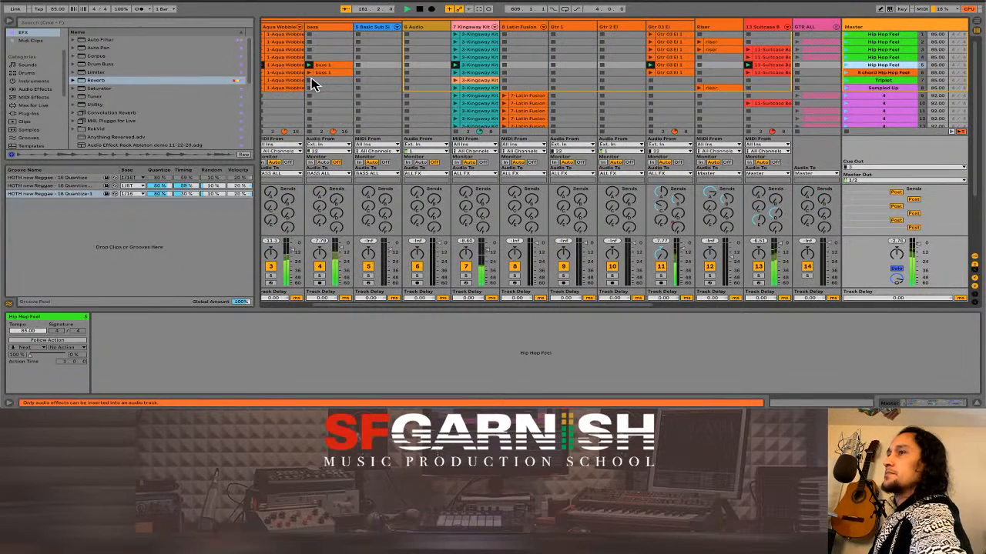
scroll(311, 84, right, 1)
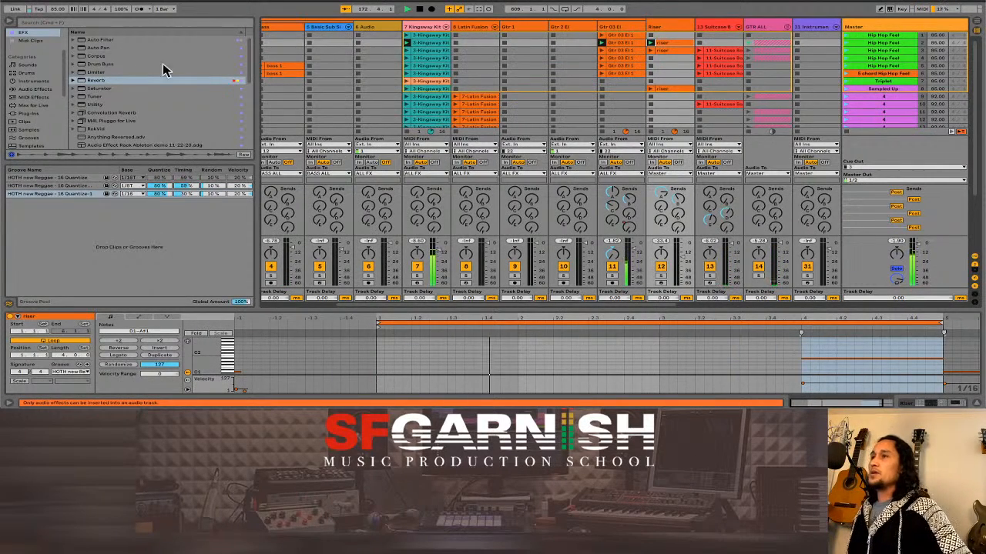
click(670, 89)
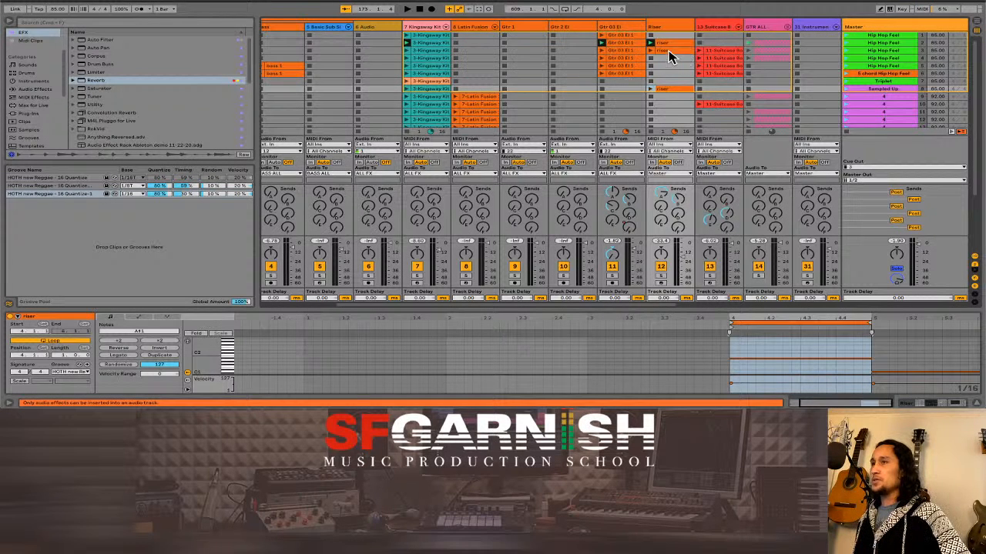
Go through the Hip Hop Feel scenes and duplicate the first one.
click(874, 41)
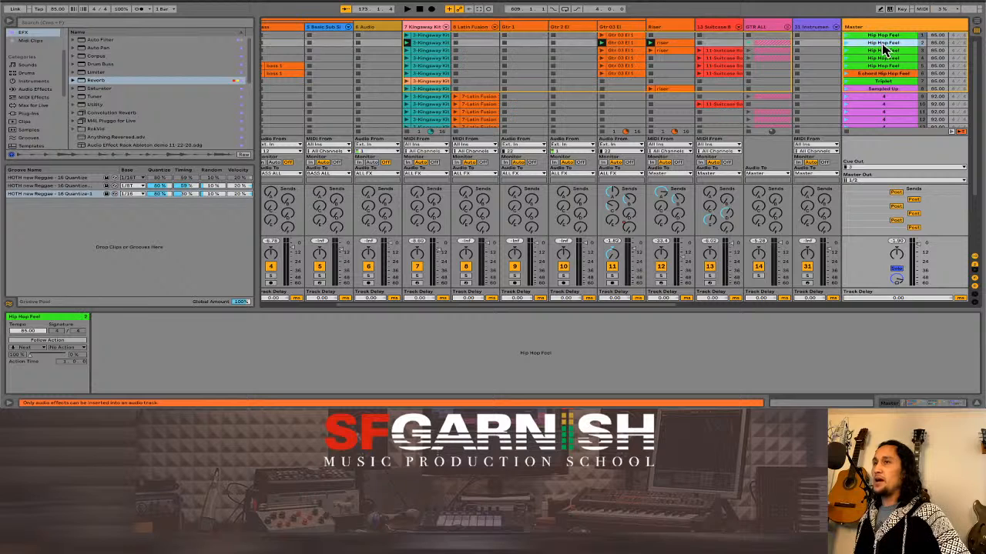
click(882, 50)
click(883, 58)
click(883, 66)
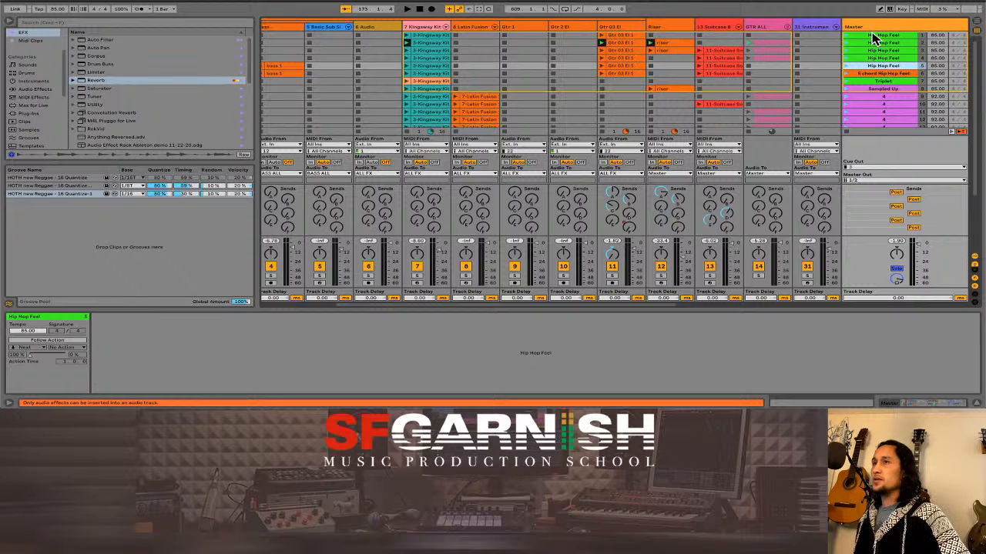
click(874, 35)
click(880, 51)
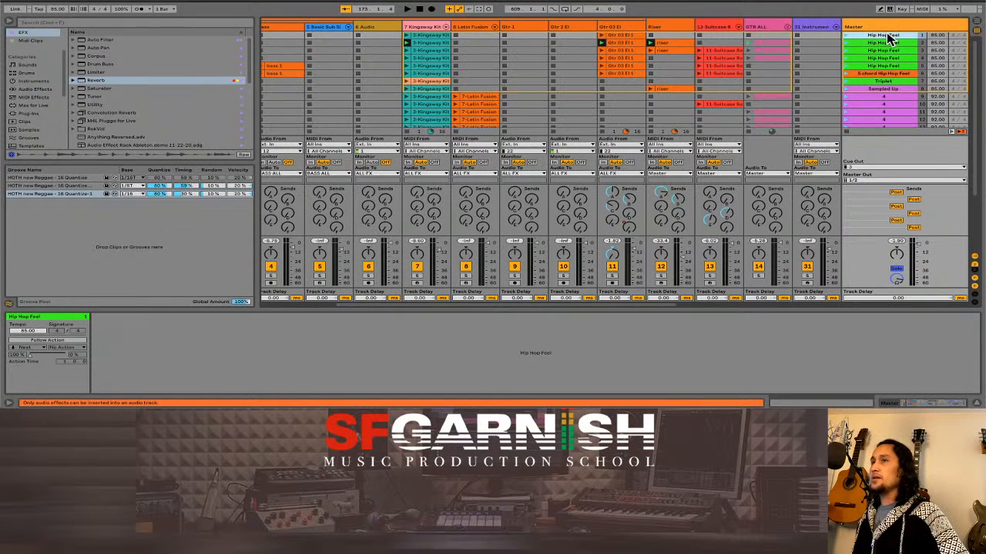
key(ctrl+d)
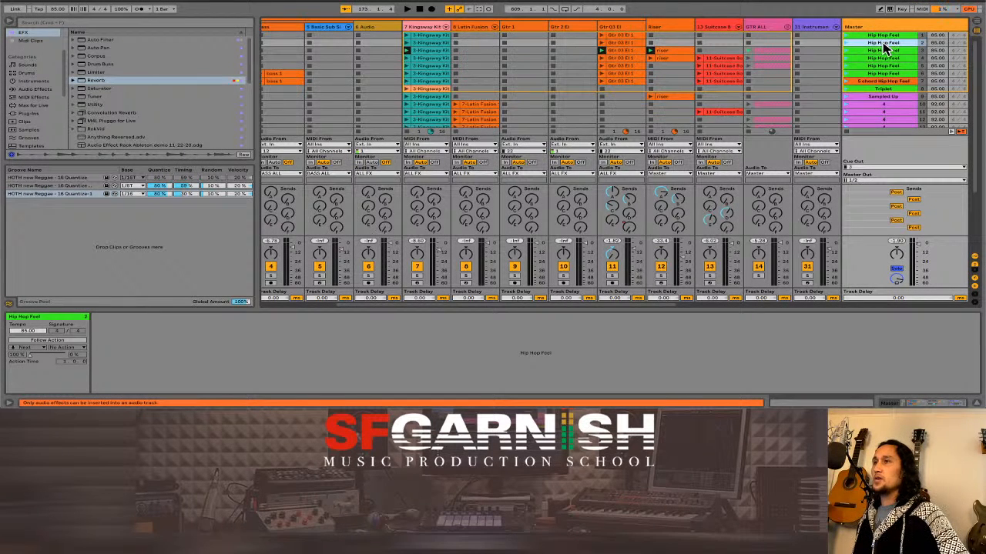
Remove the Gtr 03 El and Aqua Wobble clips from the first Hip Hop Feel scene and launch that scene.
click(883, 37)
click(630, 35)
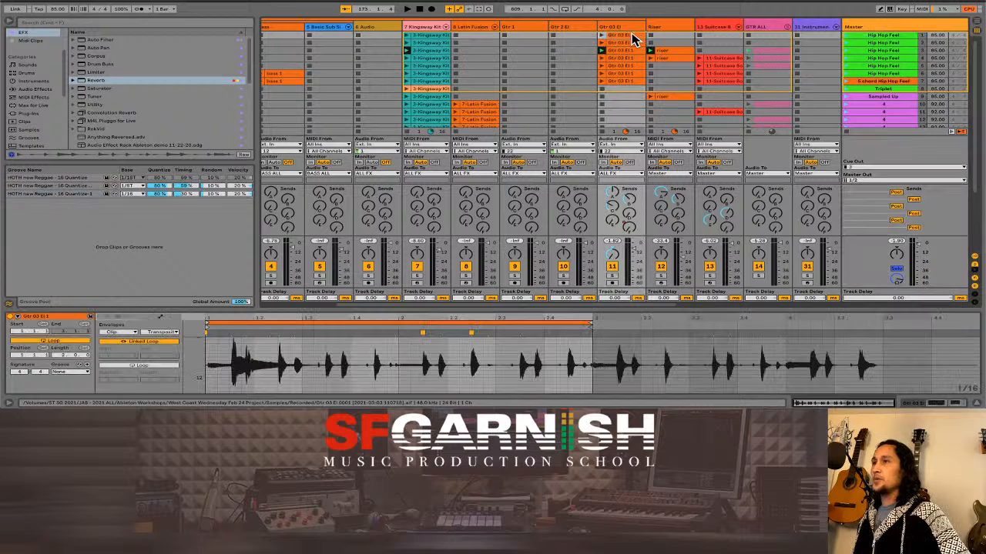
click(431, 40)
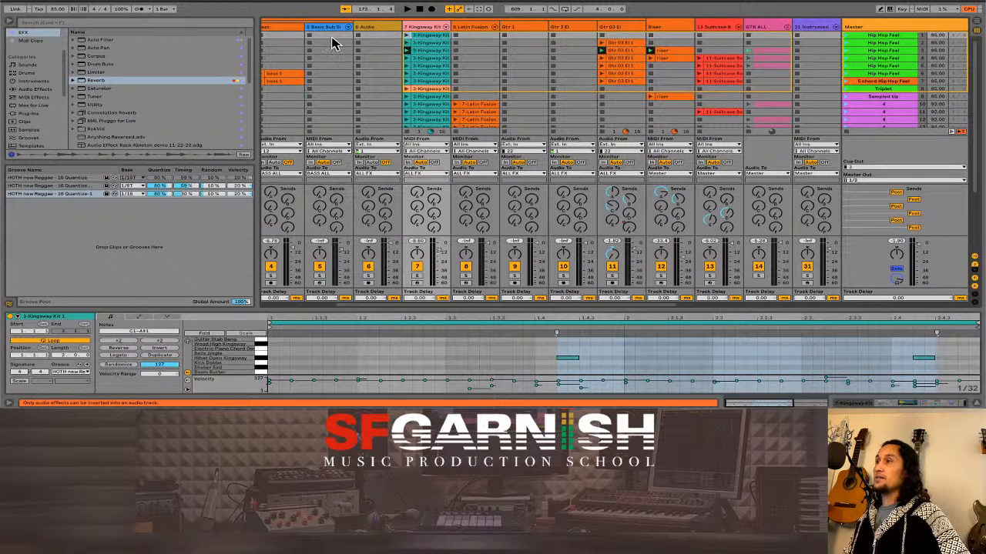
drag(623, 304, 526, 305)
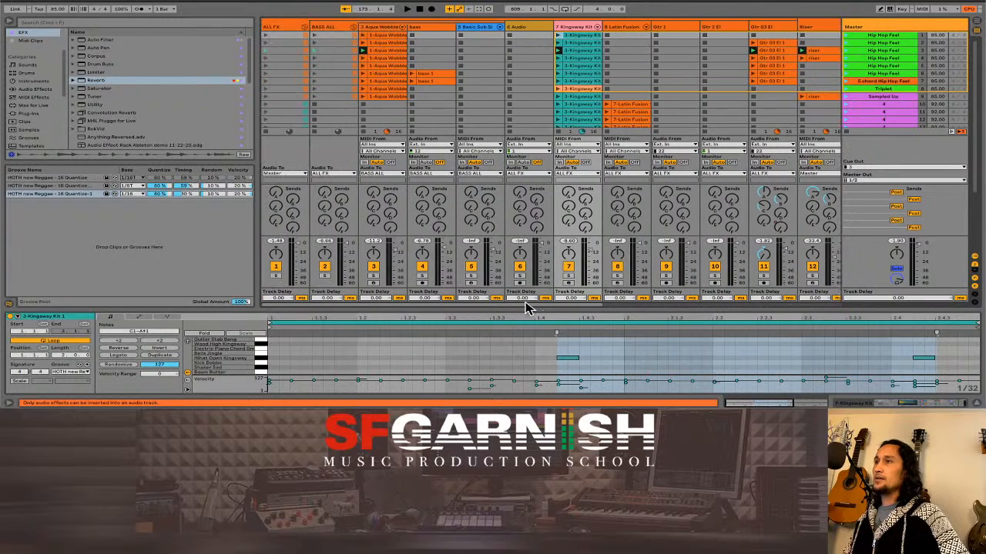
click(394, 36)
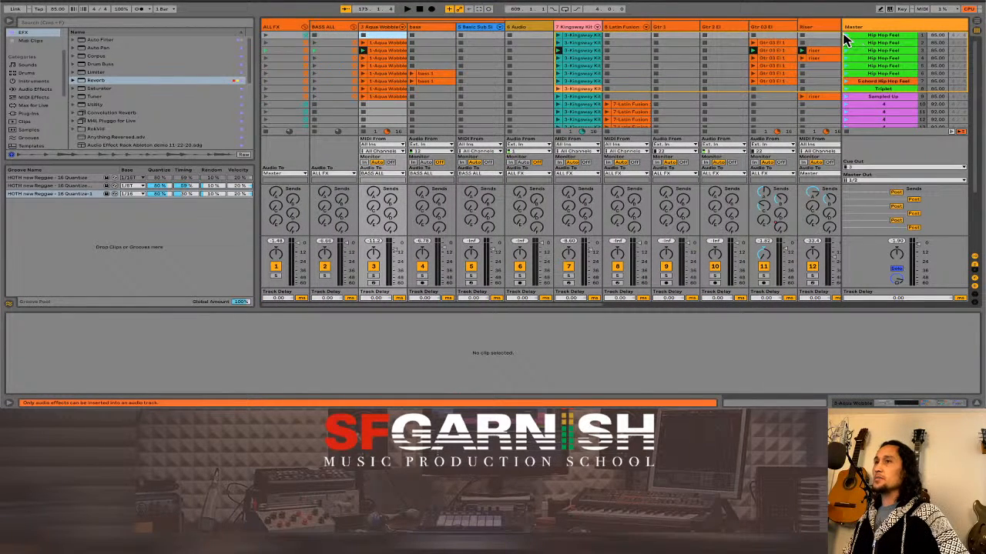
click(846, 37)
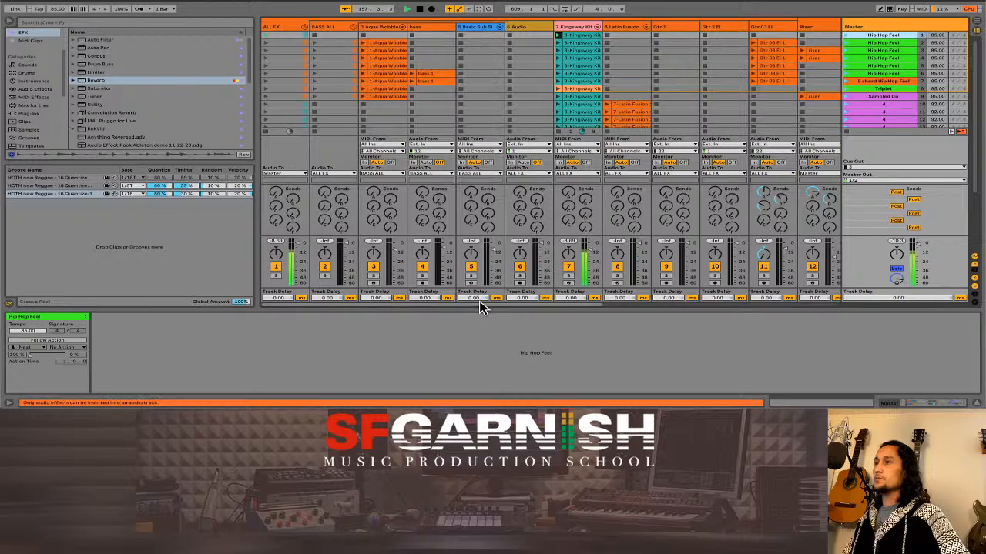
Try a copy of the MIDI 110 clip in the 505 Classic Kit track's first scene, playing it with the kit.
drag(481, 308, 743, 308)
click(792, 82)
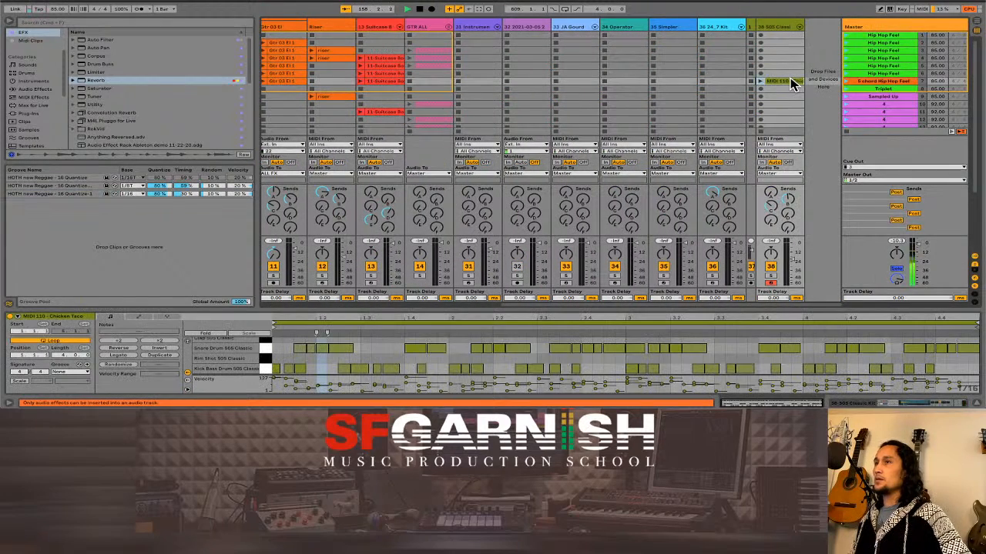
click(782, 35)
key(super+v)
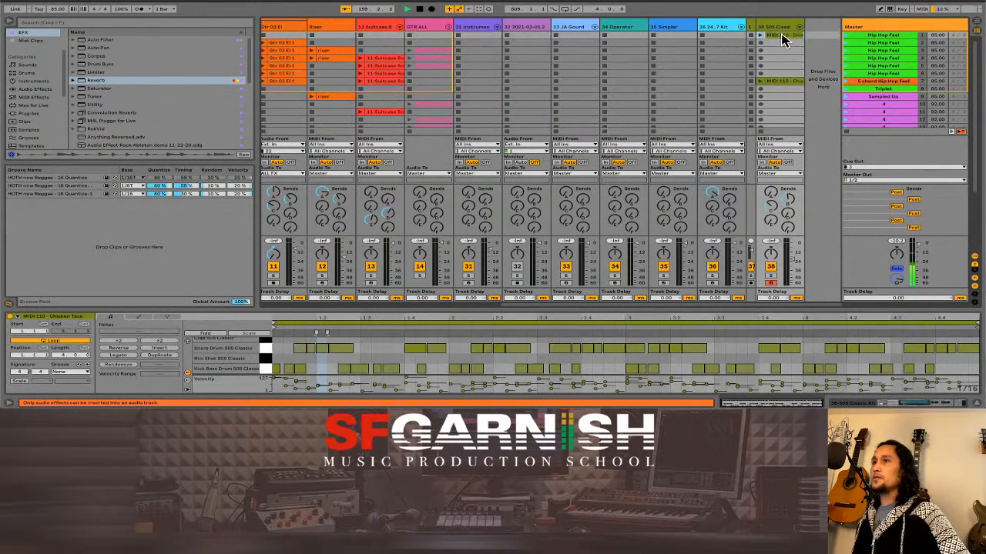
click(844, 36)
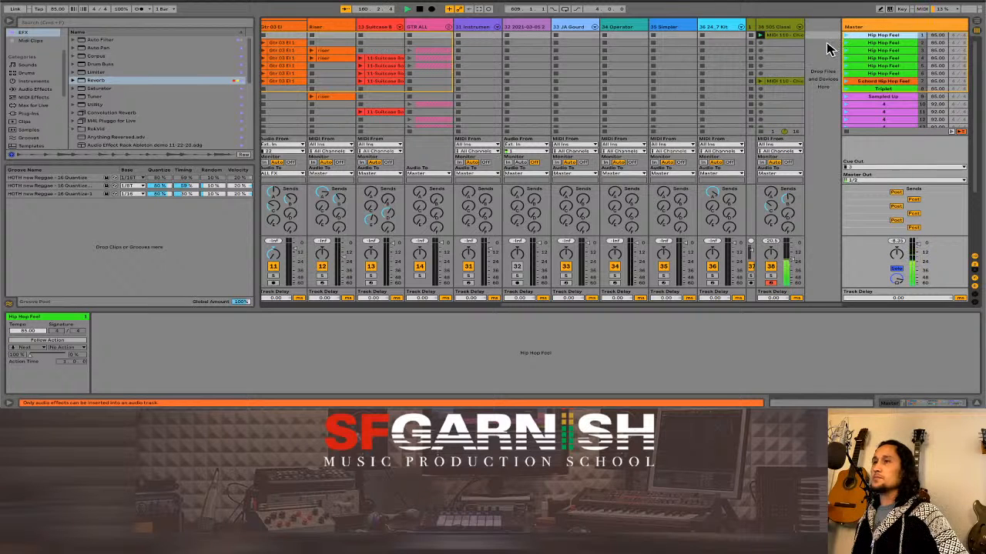
click(783, 35)
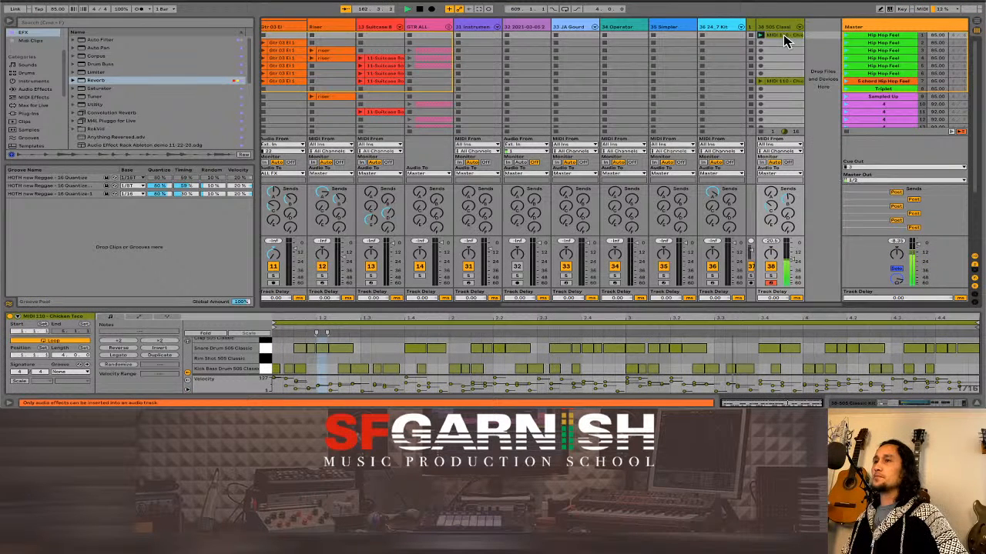
key(Delete)
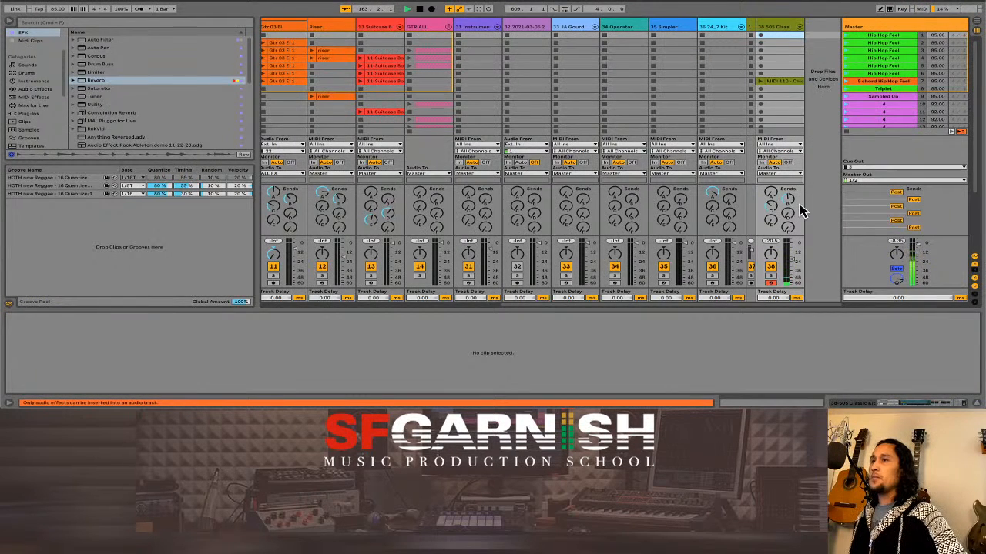
Record a conga pattern into the 505 Classic Kit track's first scene slot and shorten the clip's loop to one bar.
click(771, 282)
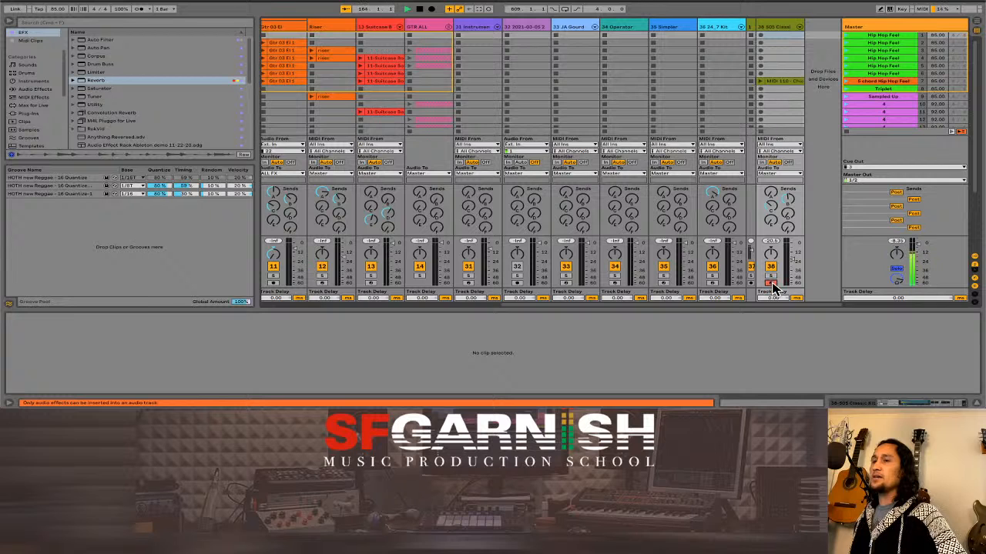
click(776, 27)
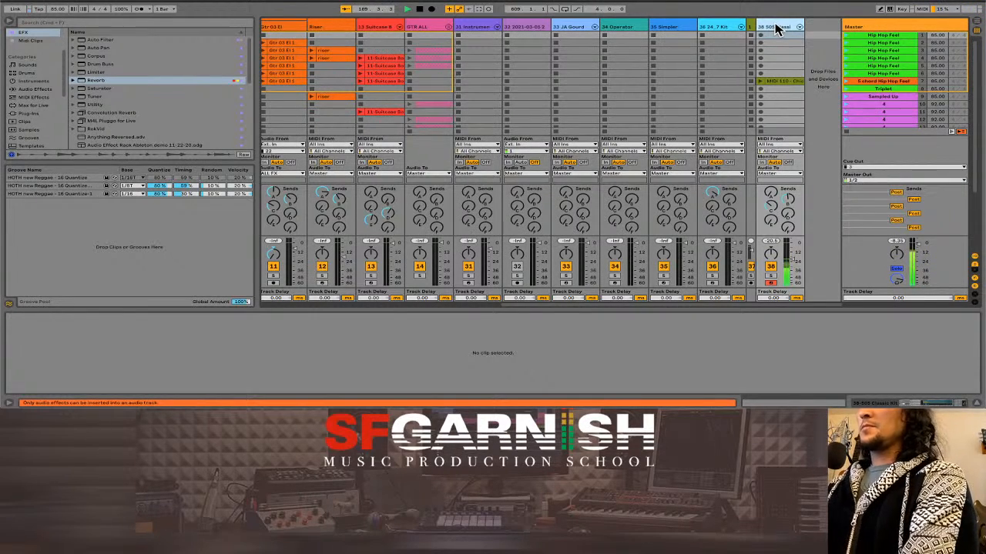
key(super+shift+F9)
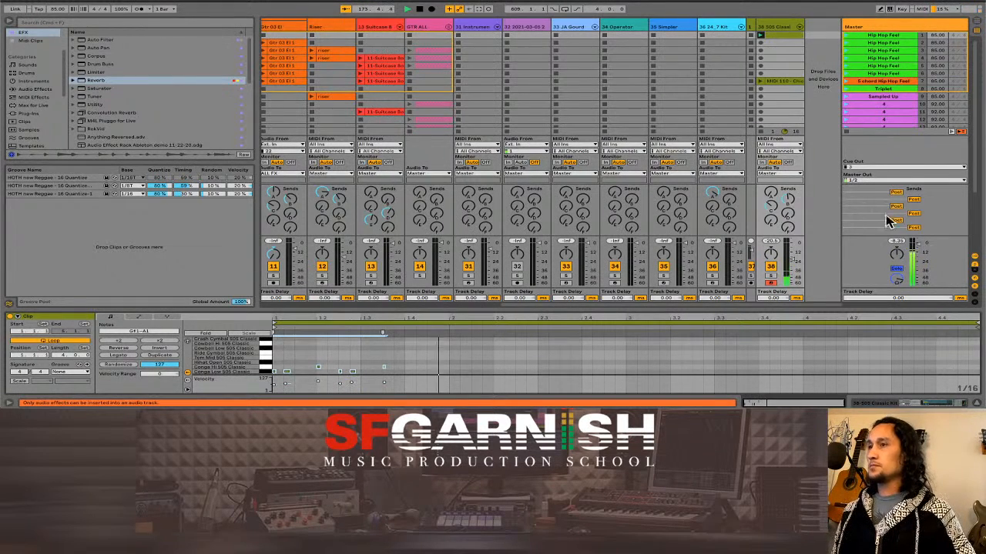
drag(383, 333, 450, 315)
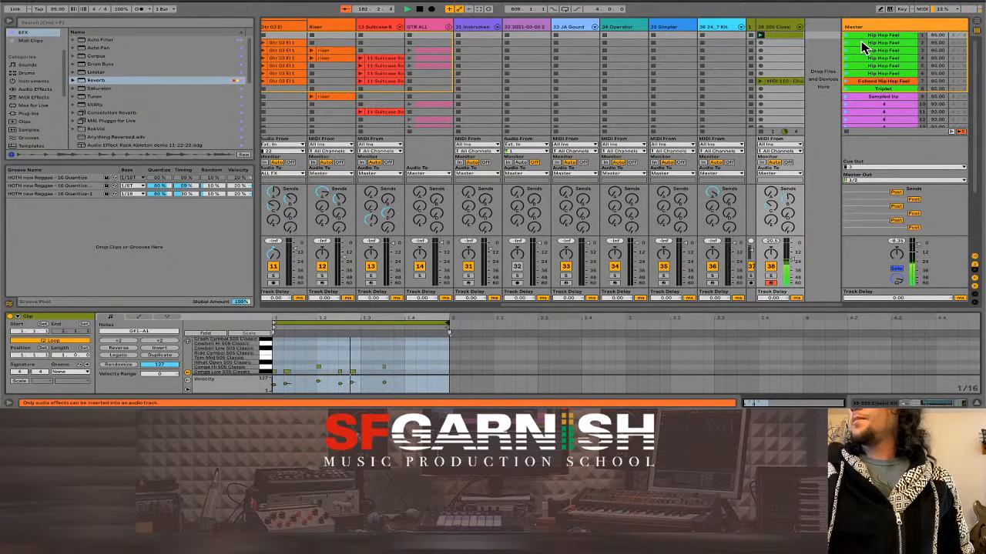
Keep the conga clip in the first scene and capture the playing clips into a new scene directly below it.
click(782, 44)
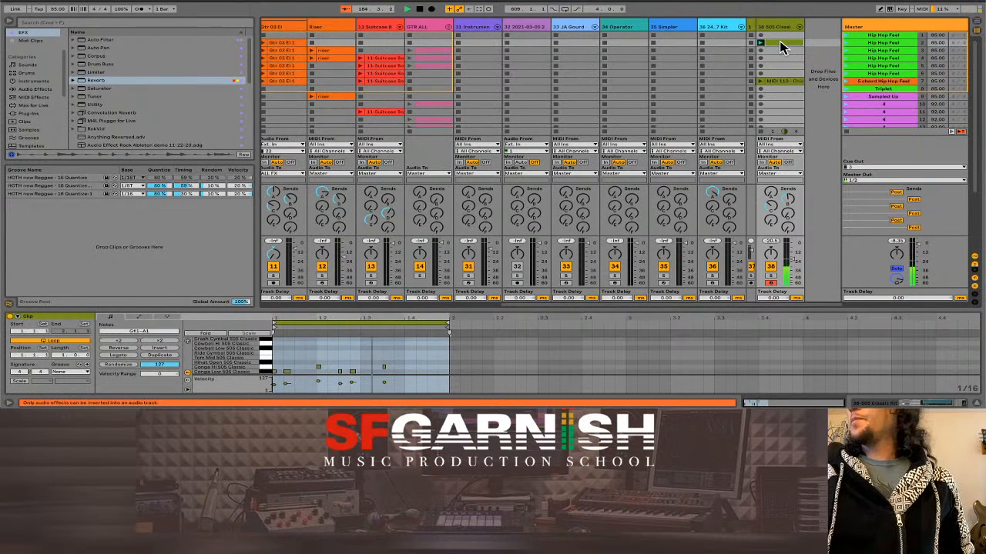
drag(780, 42, 781, 37)
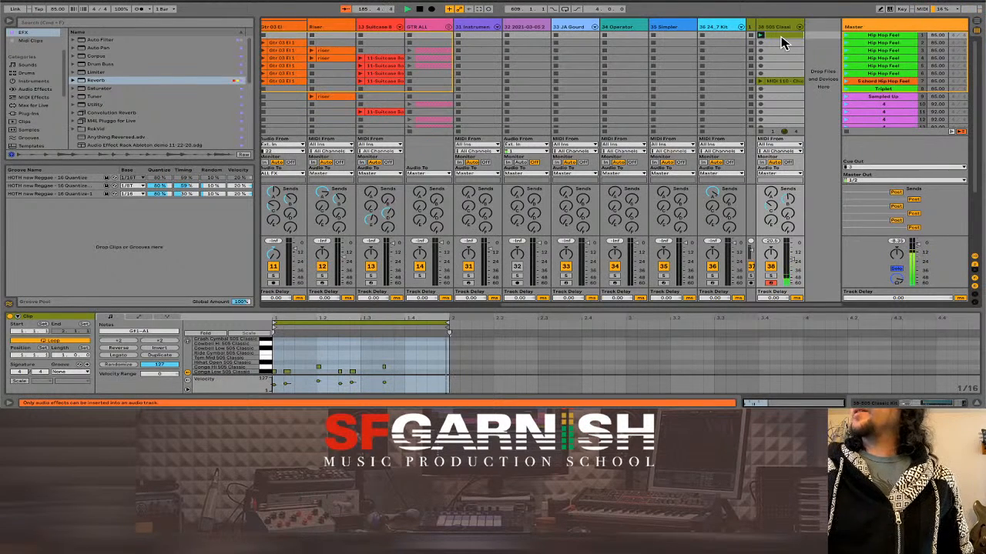
key(super+shift+i)
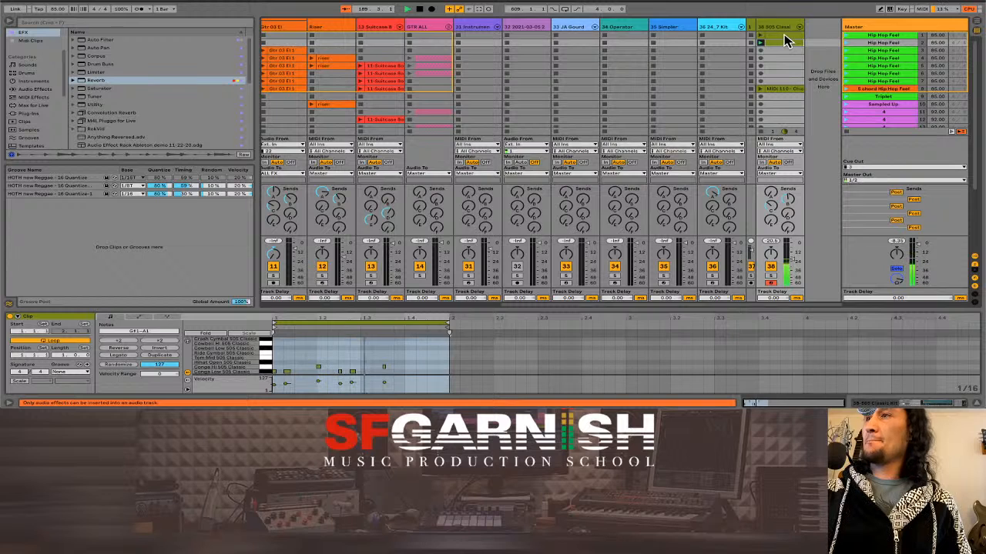
Overdub Ride Cymbal hits onto the conga clip in the second scene, and launch the third Hip Hop Feel scene.
click(784, 35)
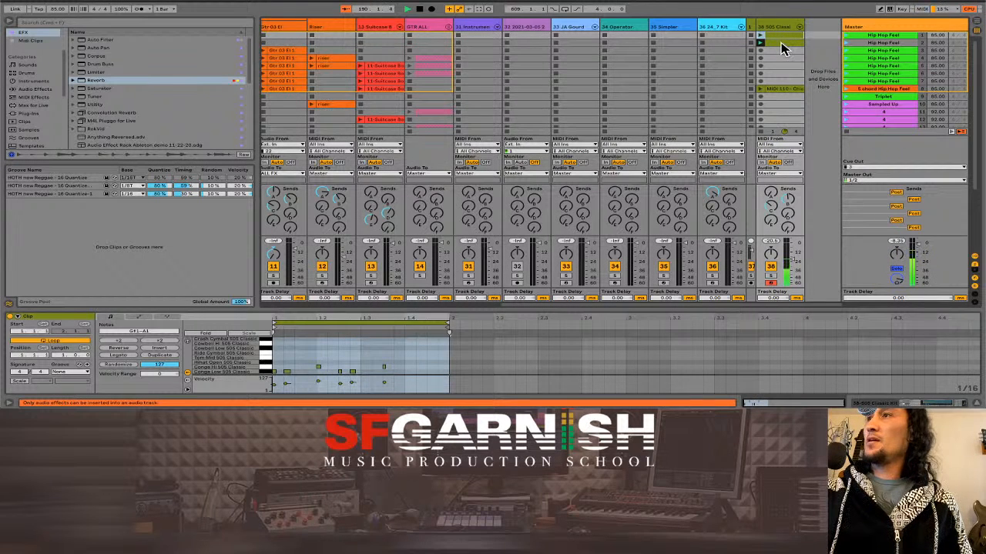
click(779, 42)
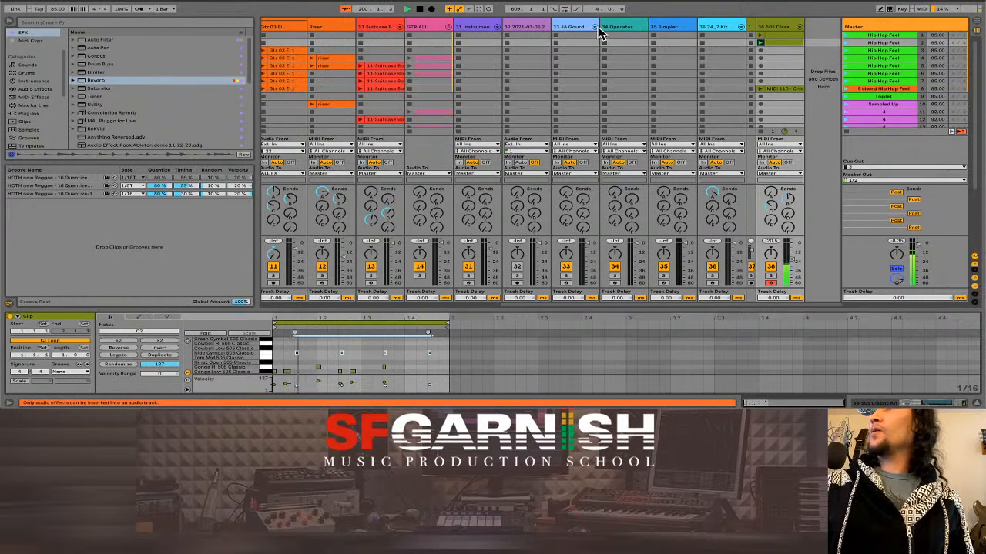
click(844, 48)
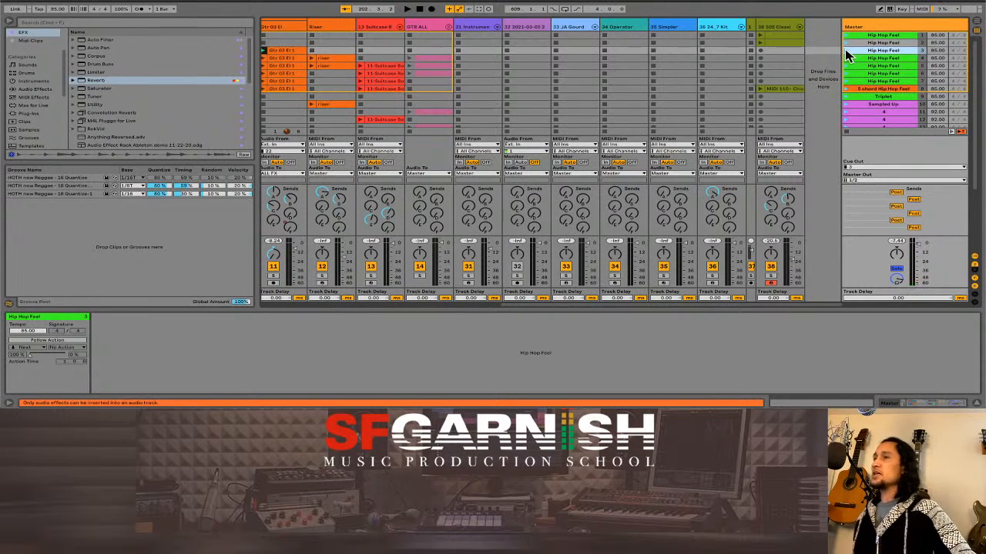
Copy the first scene's conga clip into scene 3 of the 505 Classic Kit track and duplicate it down to scene 7.
click(781, 42)
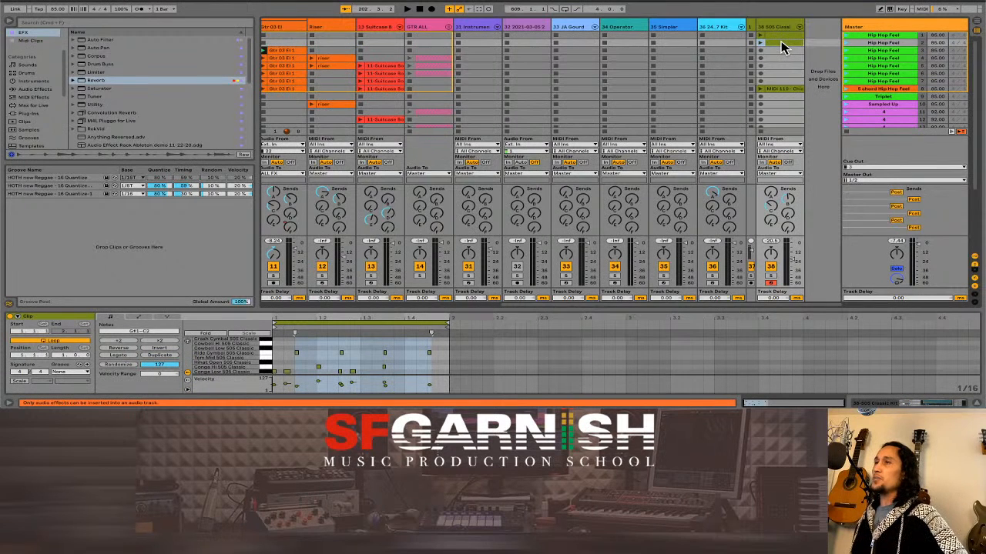
key(Up)
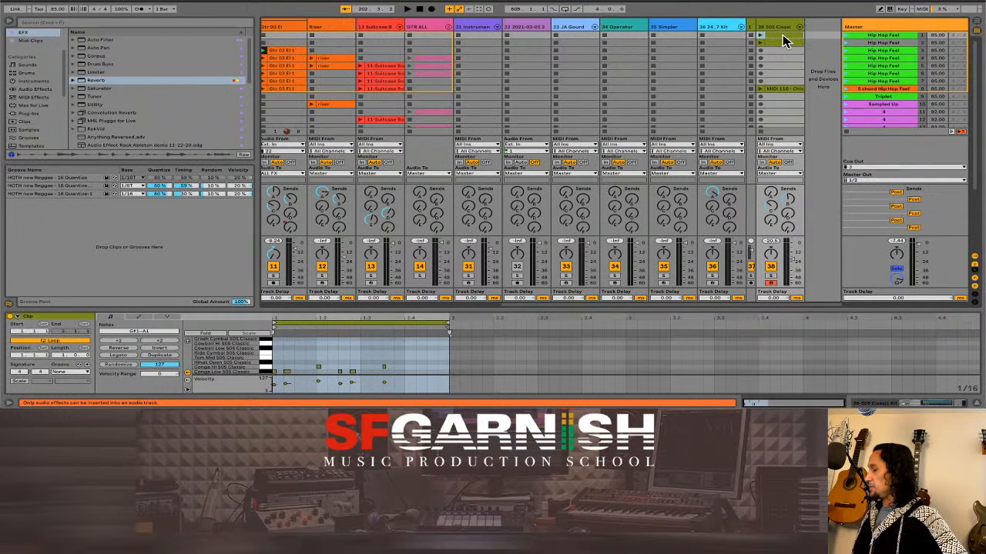
click(785, 50)
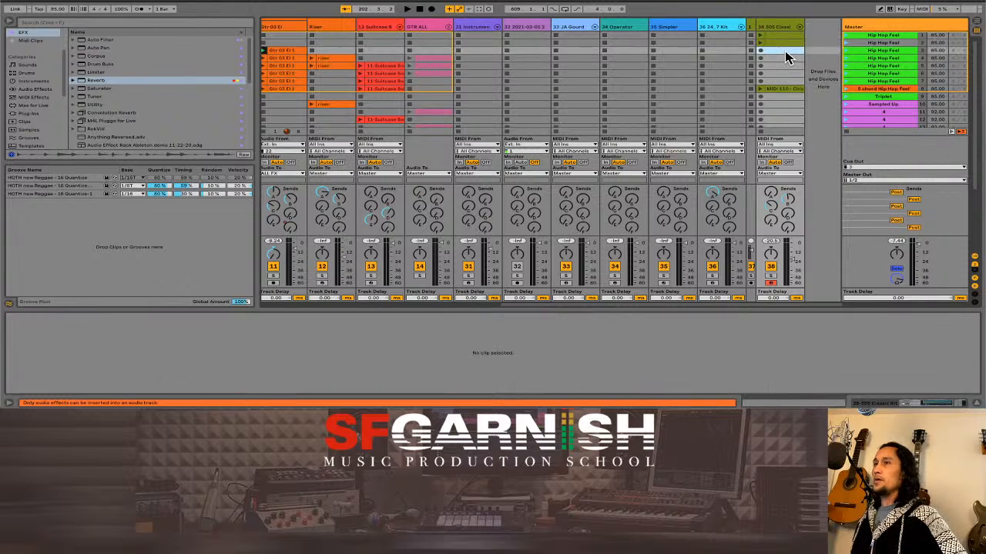
key(ctrl+v)
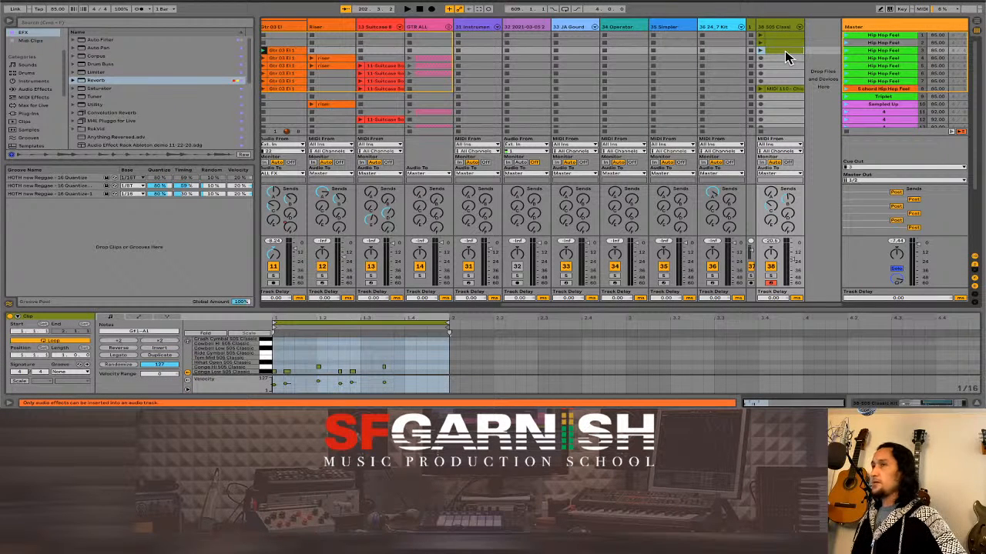
key(ctrl+d)
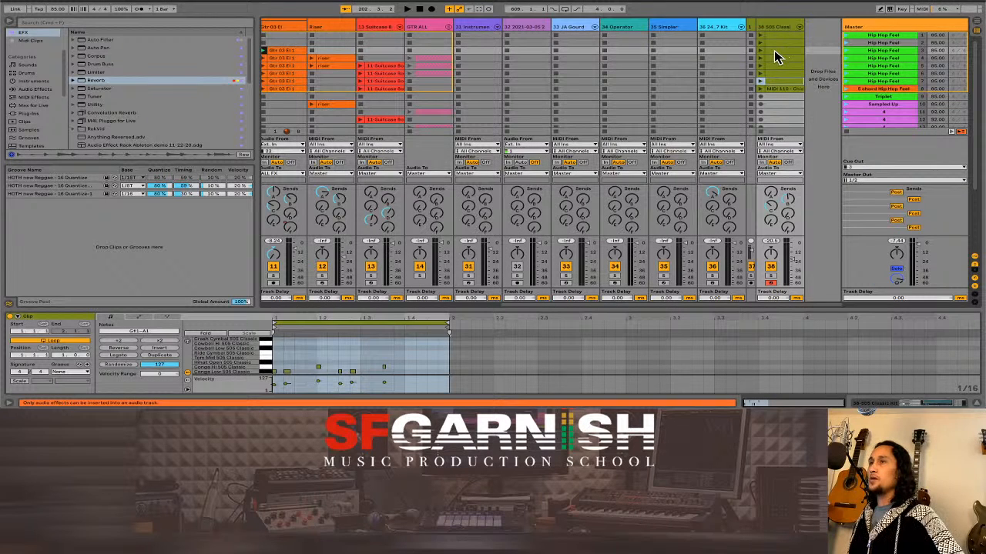
Color the five conga clips in scenes 3 to 7 orange.
click(774, 52)
shift+click(778, 81)
right_click(778, 80)
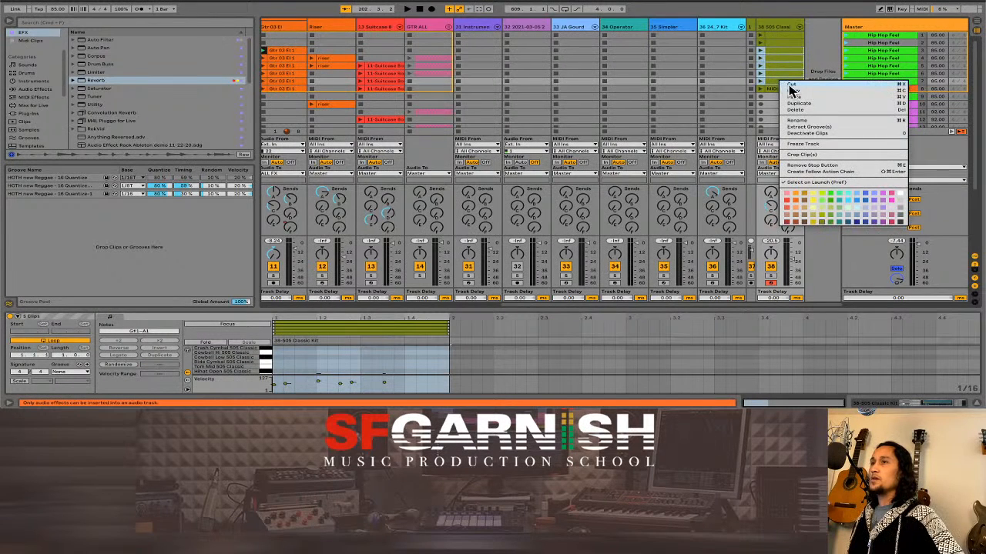
click(798, 198)
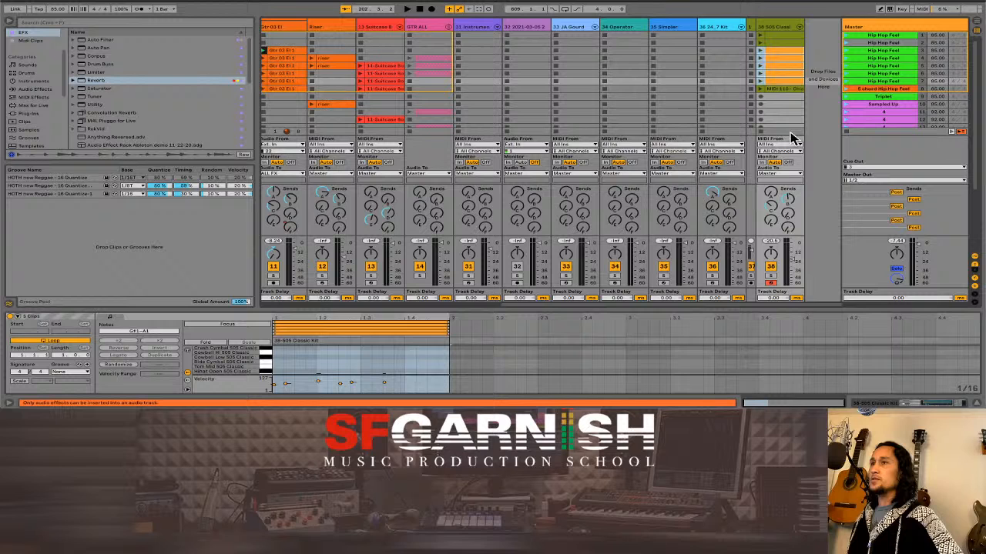
Name the scene 3 clip Conga and duplicate it over the clips down to scene 7.
click(782, 49)
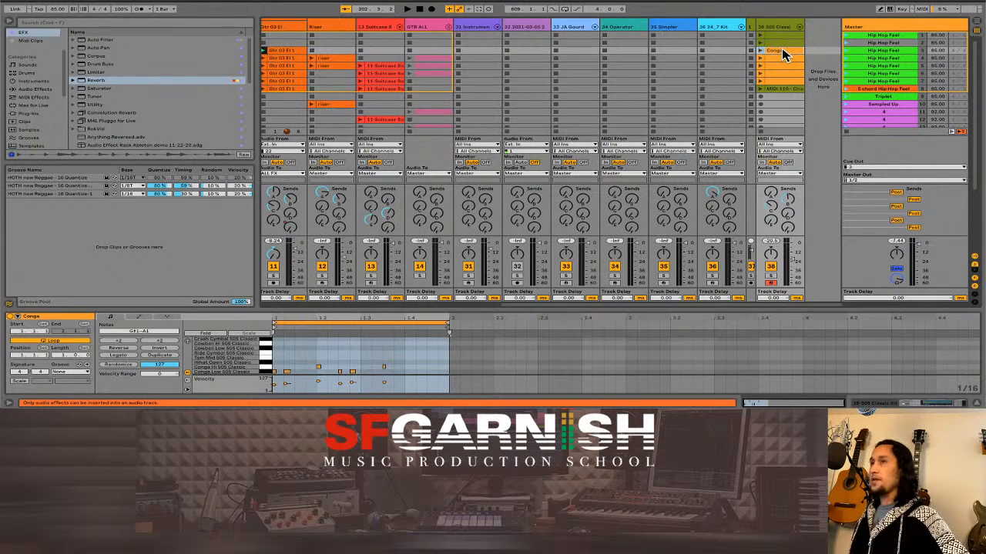
key(super+d)
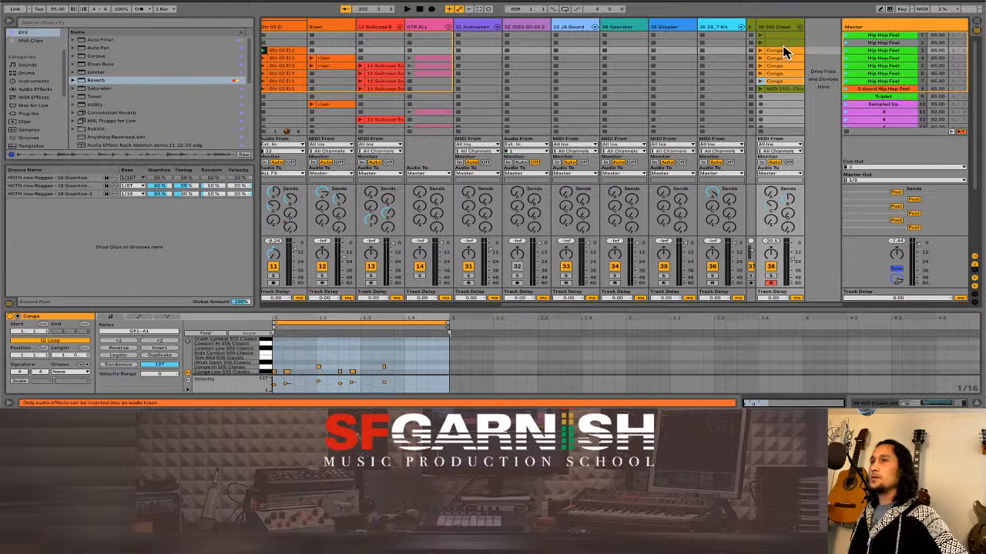
click(783, 50)
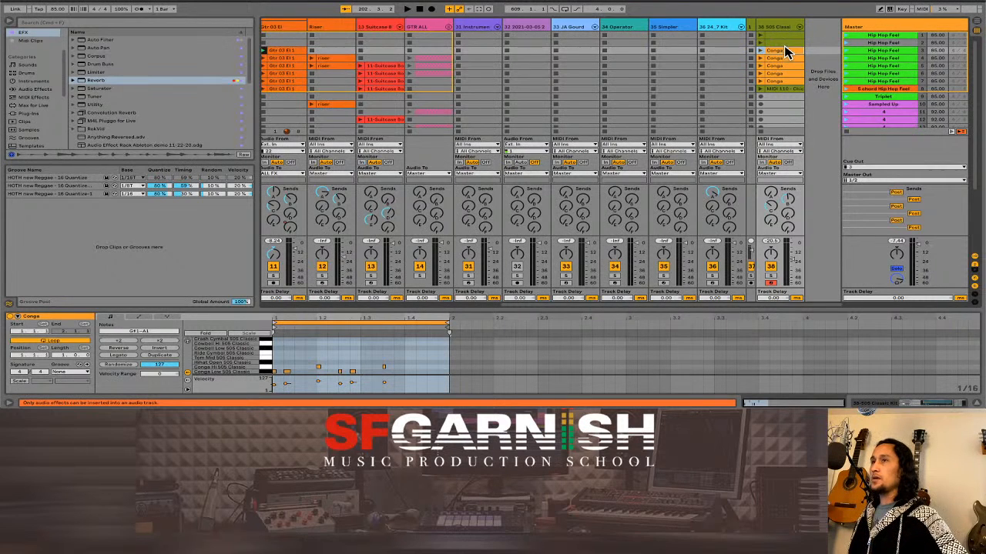
Paste the Conga clip into track 38's first slot and name the clip below it conga Hi hat open.
click(785, 34)
key(super+v)
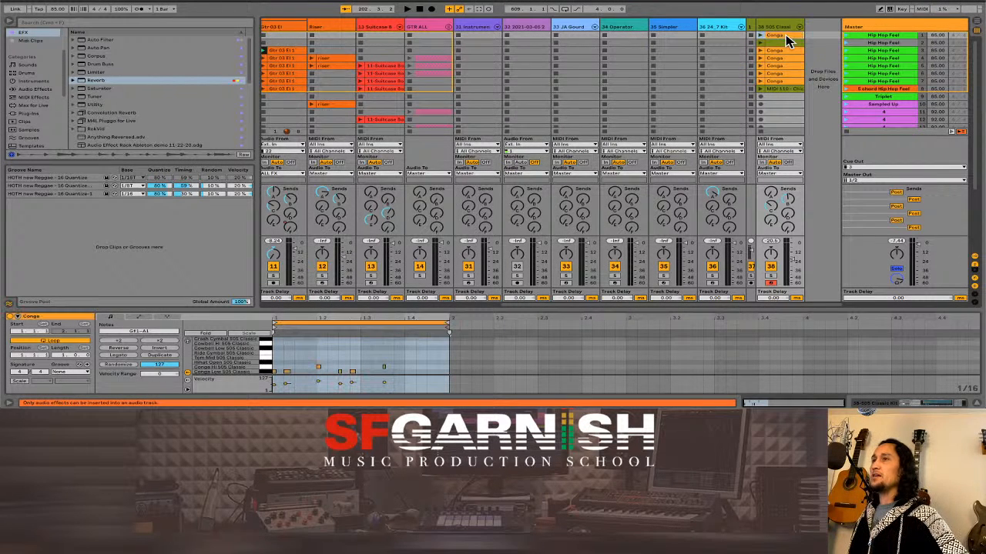
click(785, 43)
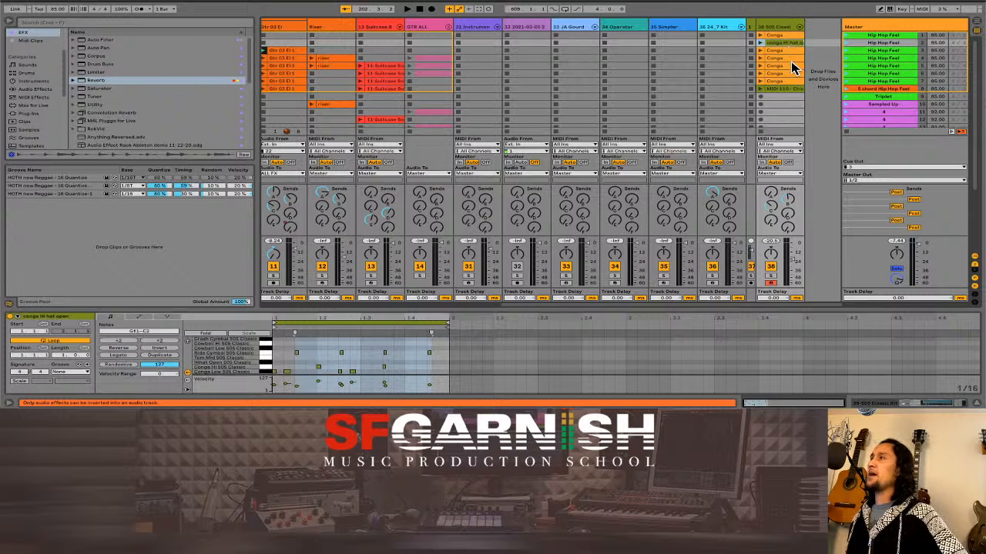
Launch the first Hip Hop Feel scene and raise the reverb send on track 38.
click(845, 35)
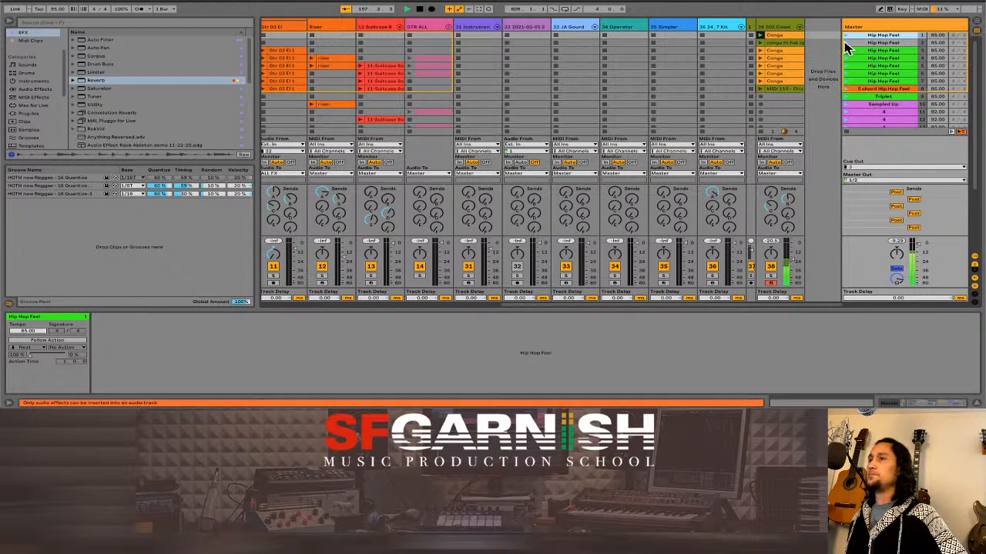
drag(770, 193, 770, 146)
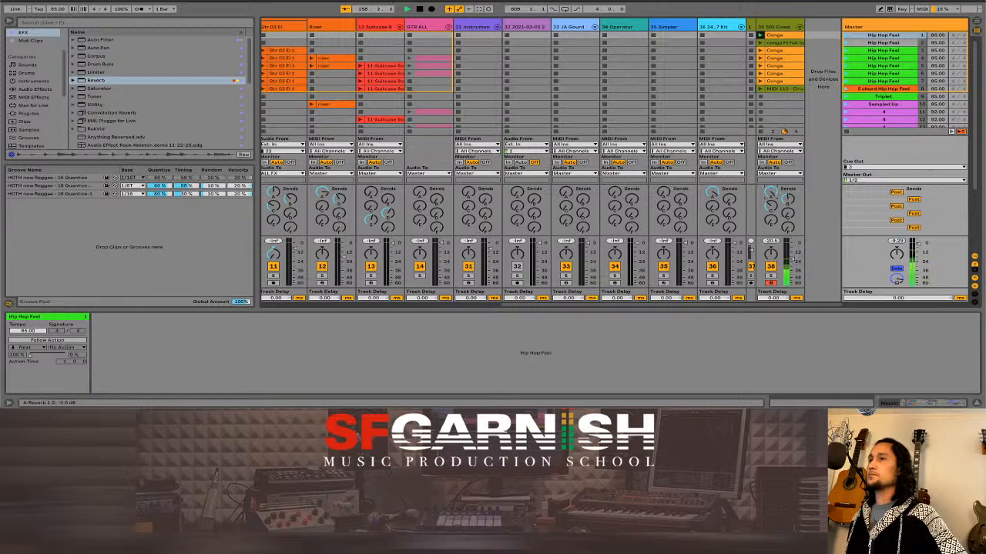
drag(773, 194, 772, 176)
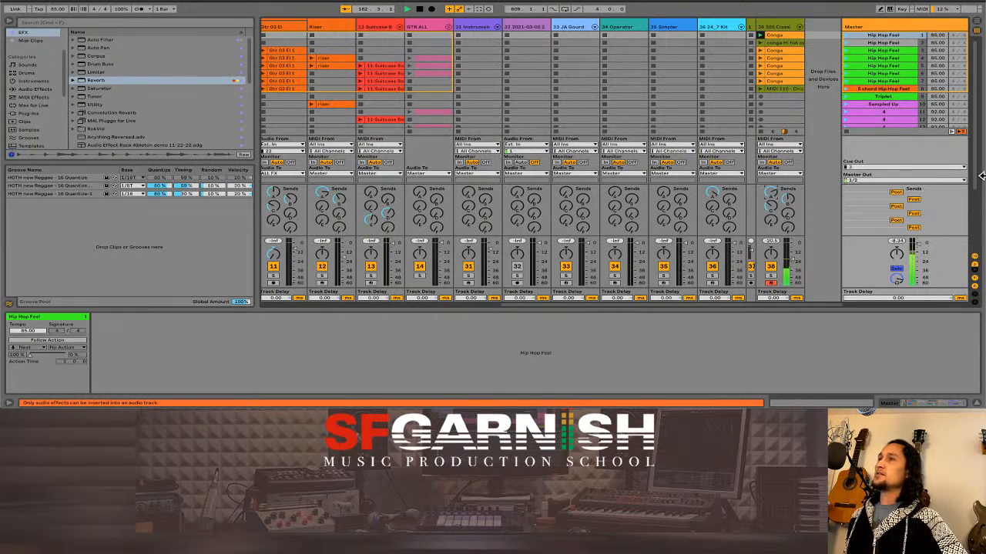
Examine the effect racks on the Master and ALL FX tracks, including the Master's Beatmasher macro.
click(883, 27)
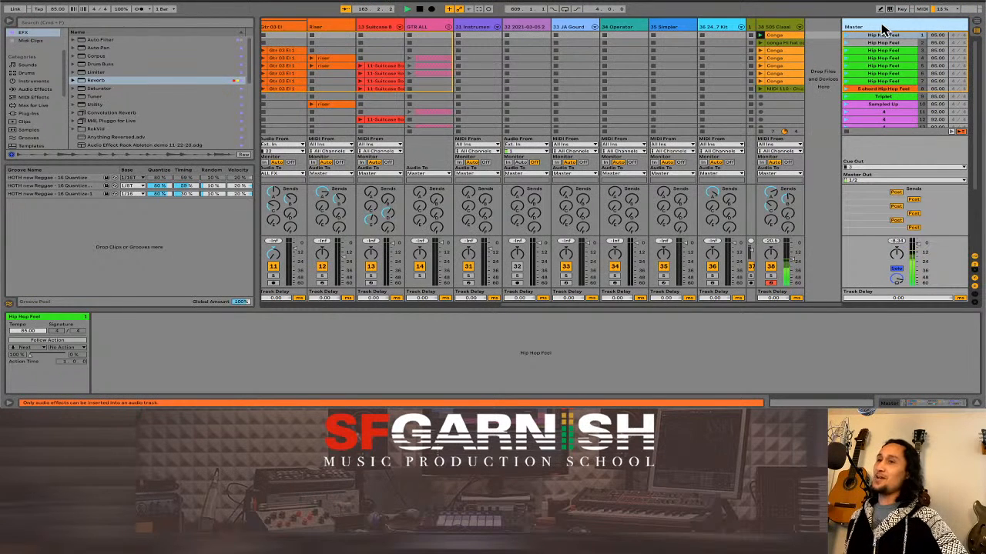
click(910, 404)
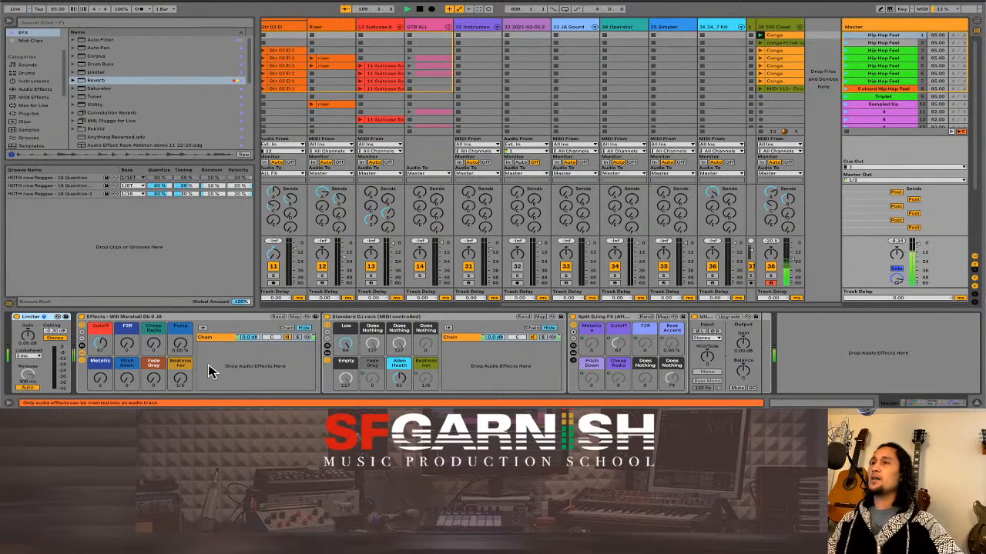
drag(582, 305, 286, 312)
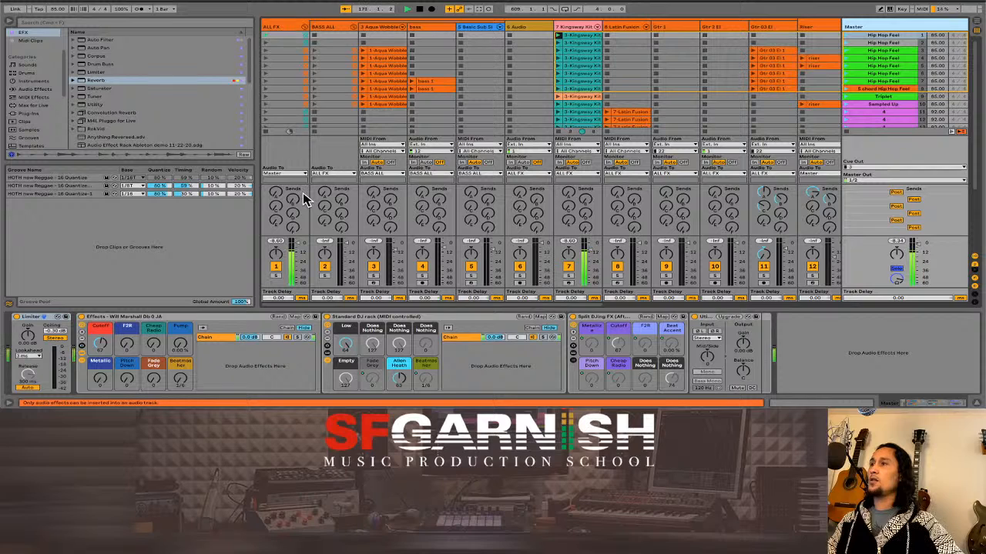
click(281, 26)
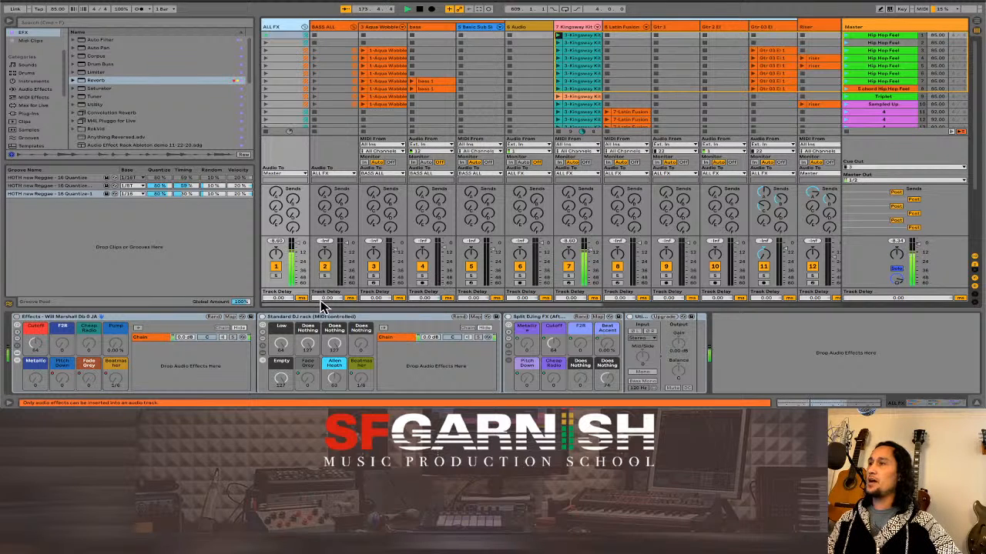
scroll(322, 304, right, 10)
click(874, 30)
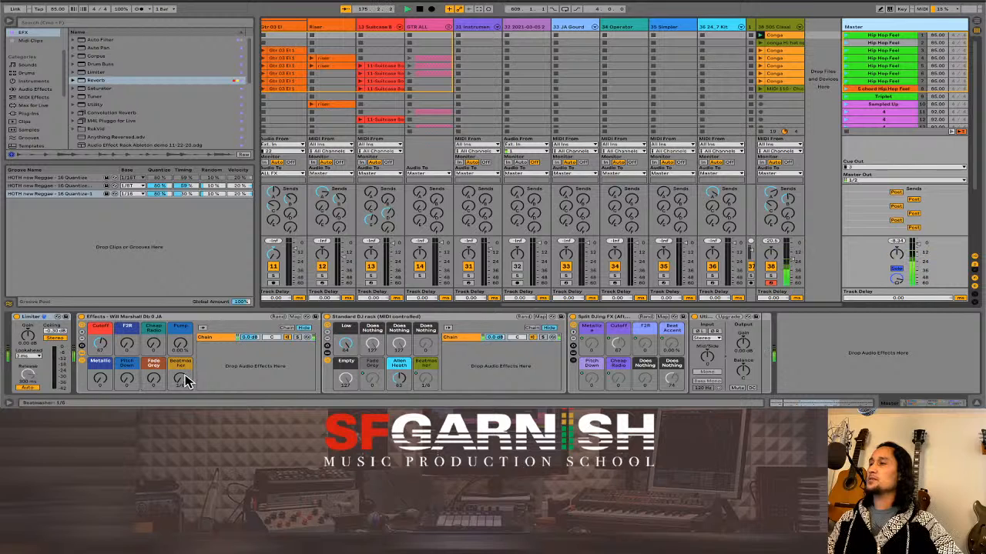
mouse_move(183, 381)
mouse_down()
mouse_move(183, 362)
mouse_move(182, 376)
mouse_up()
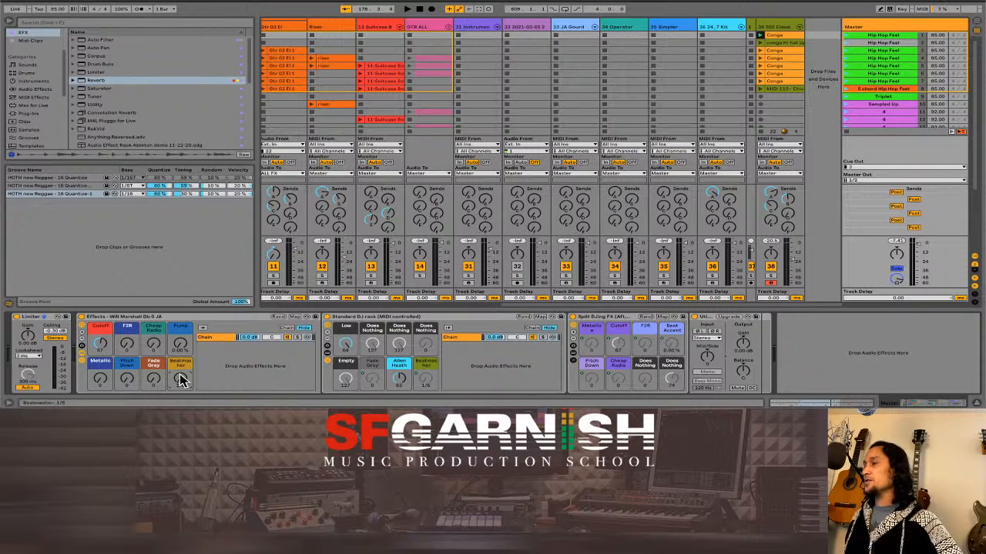
Copy the three effect racks and the Utility from the Master track and paste them after Drum Buss on track 38.
click(174, 319)
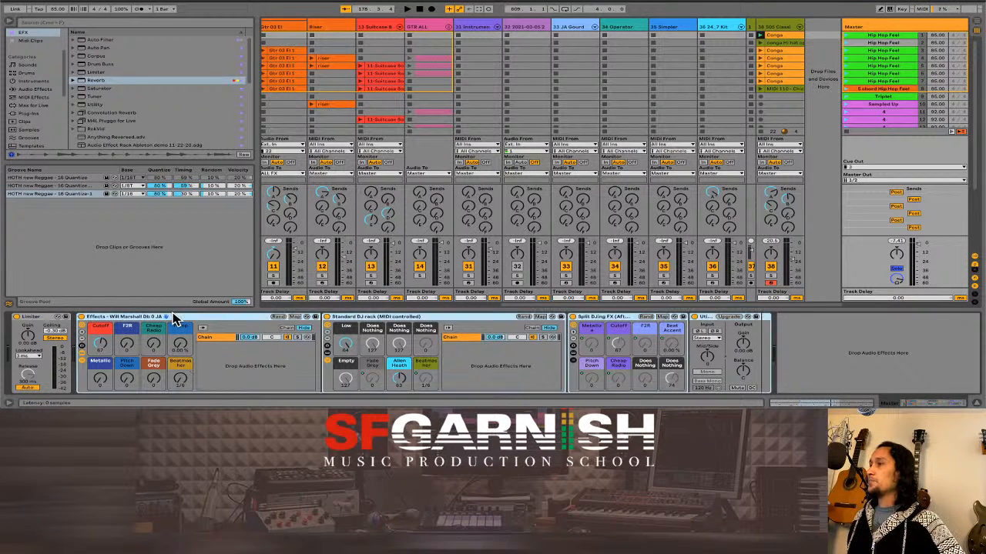
key(super+v)
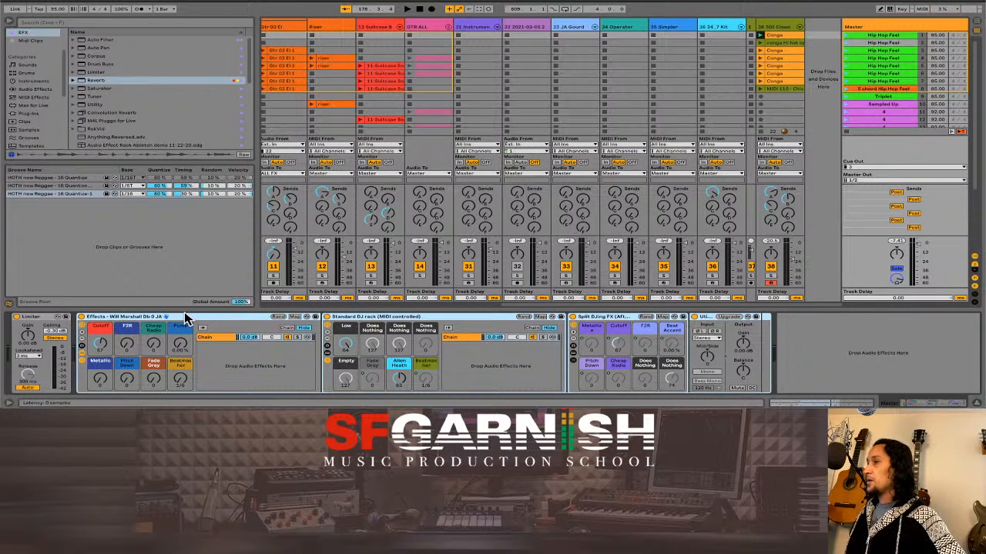
drag(182, 322, 783, 28)
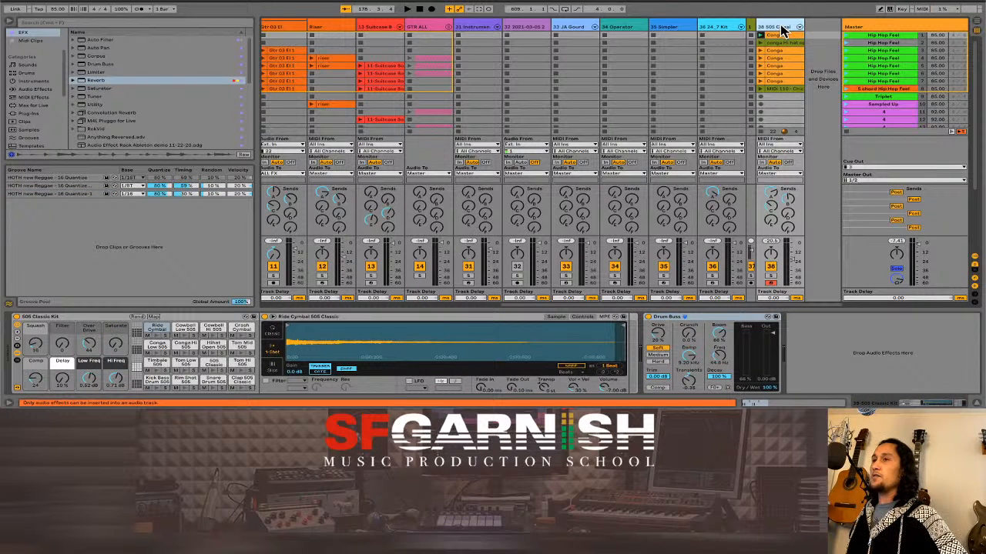
click(824, 371)
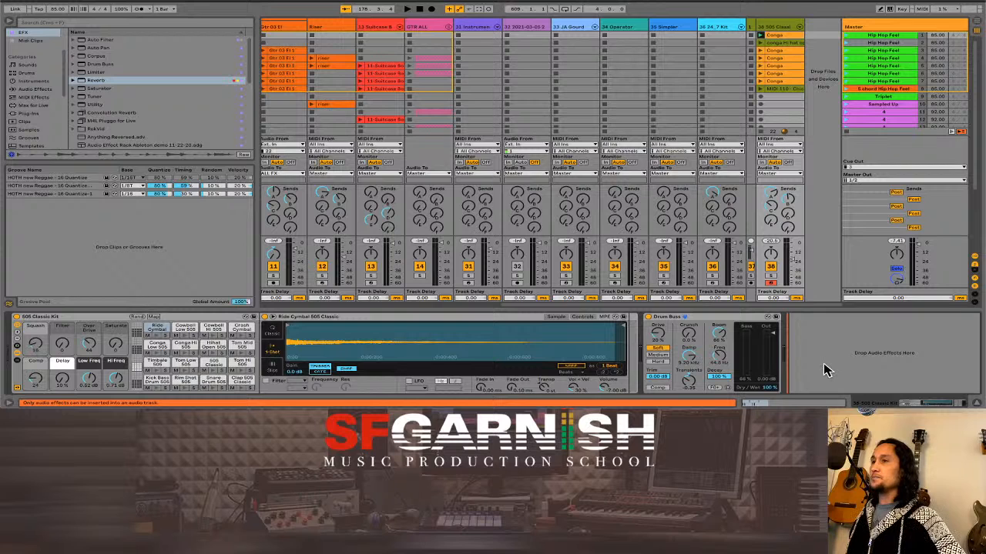
key(ctrl+v)
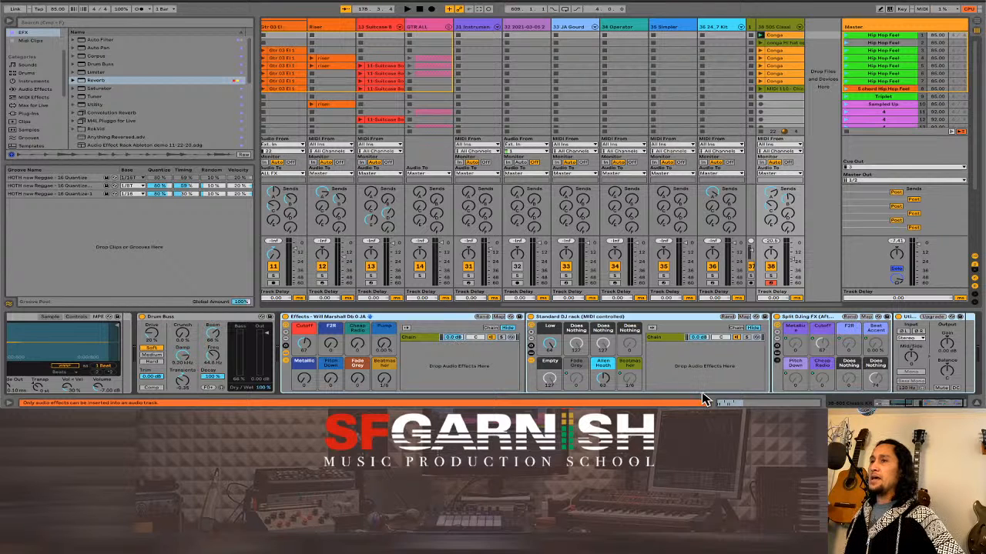
Extend the Conga clip in track 38 to 8 bars by duplicating its loop three times.
key(shift+Tab)
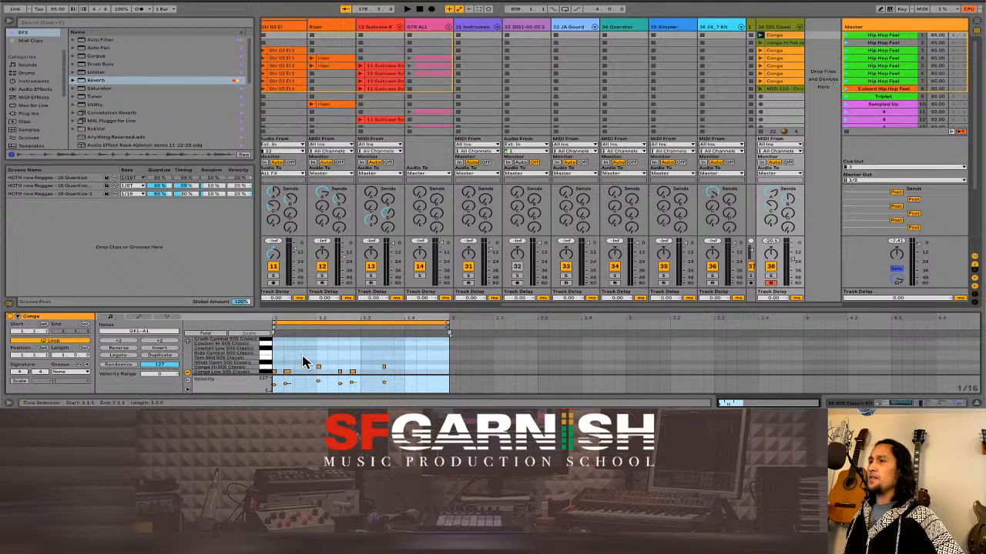
click(344, 323)
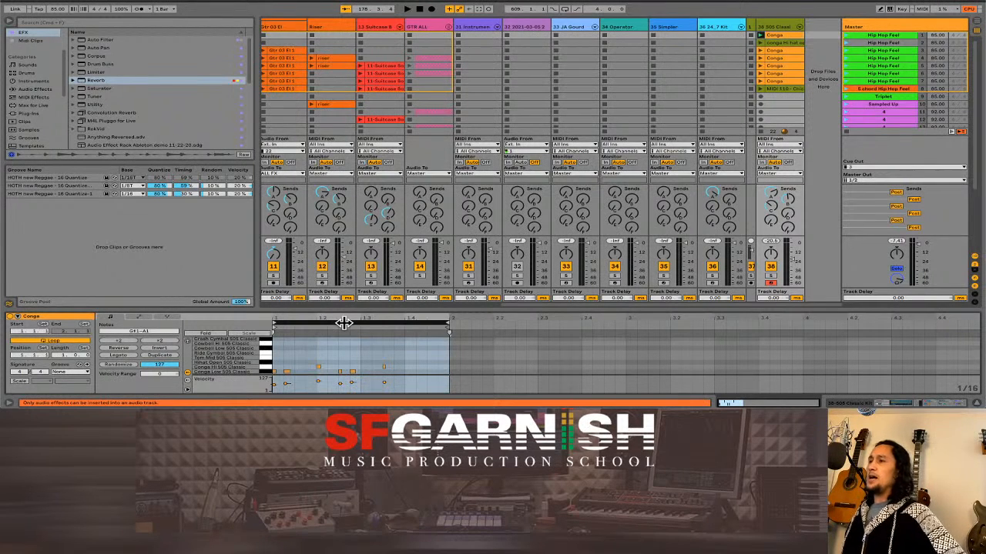
key(ctrl+d)
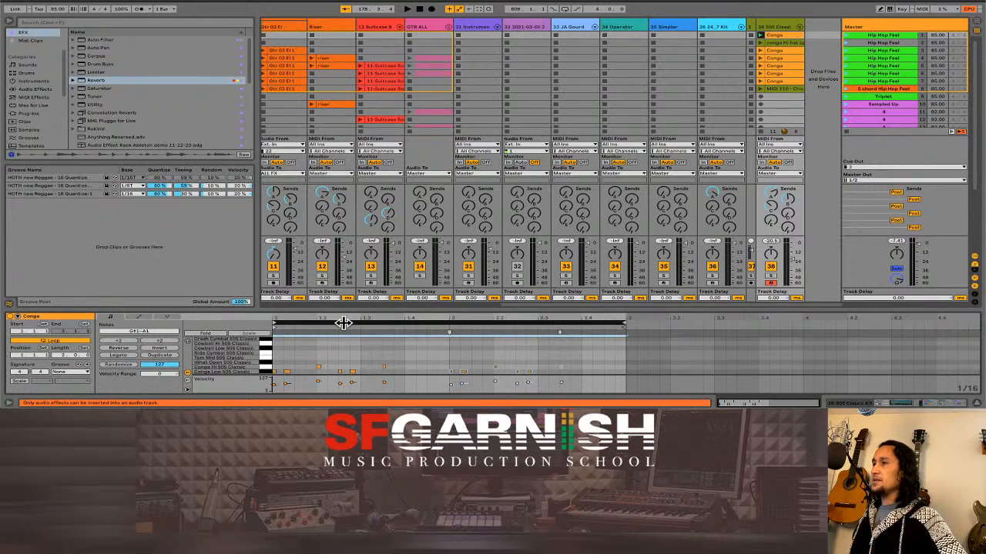
key(ctrl+d)
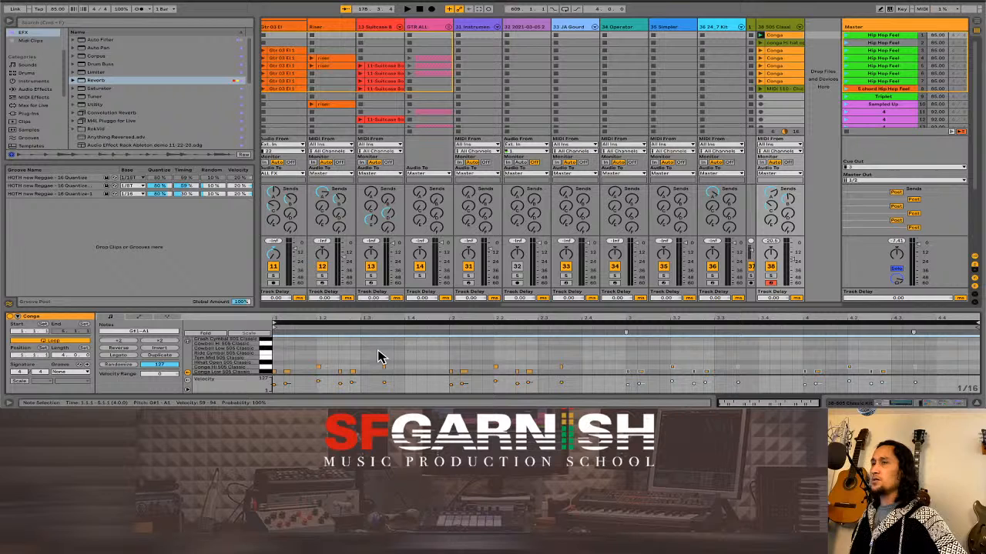
key(ctrl+d)
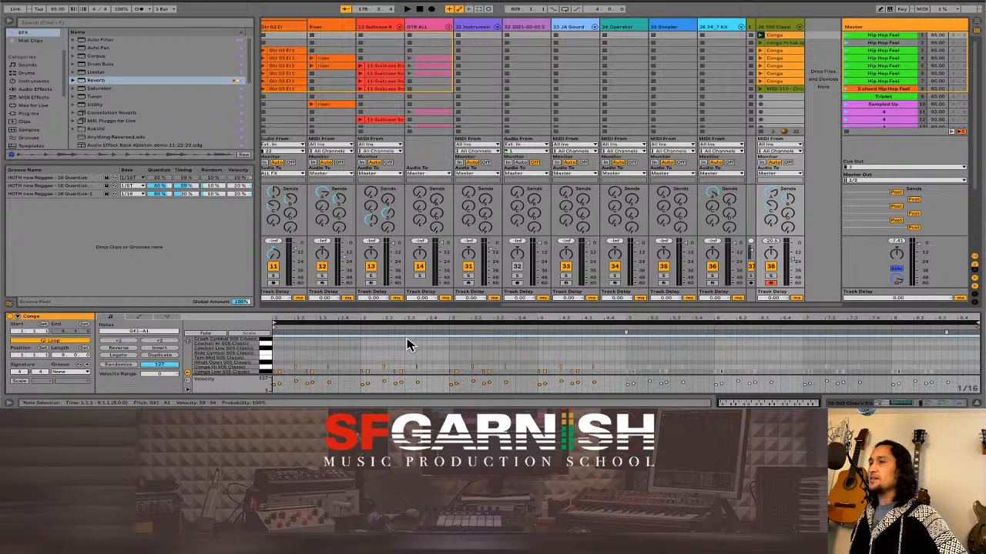
click(781, 37)
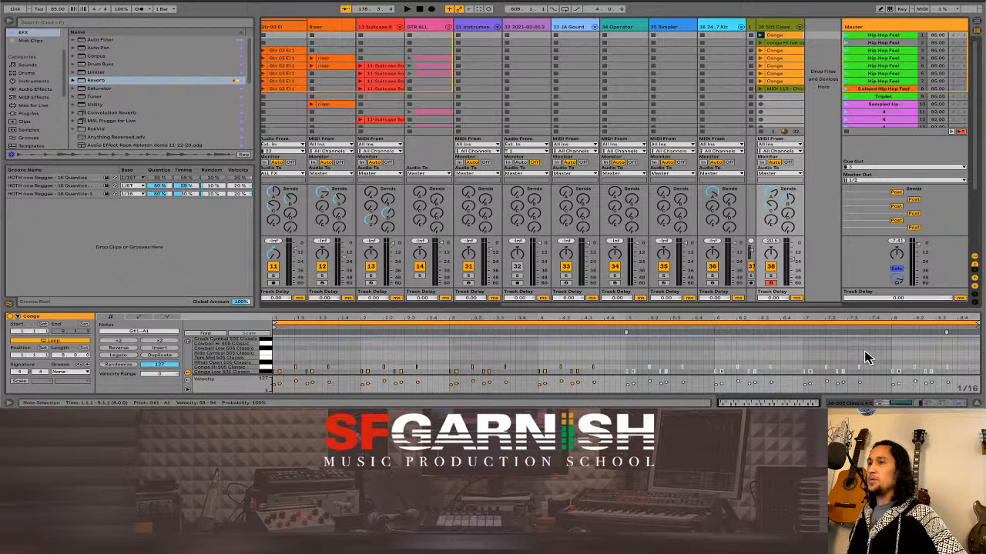
Show the pasted rack's Beatmasher automation envelope in the Conga clip and enlarge the clip editor.
click(933, 404)
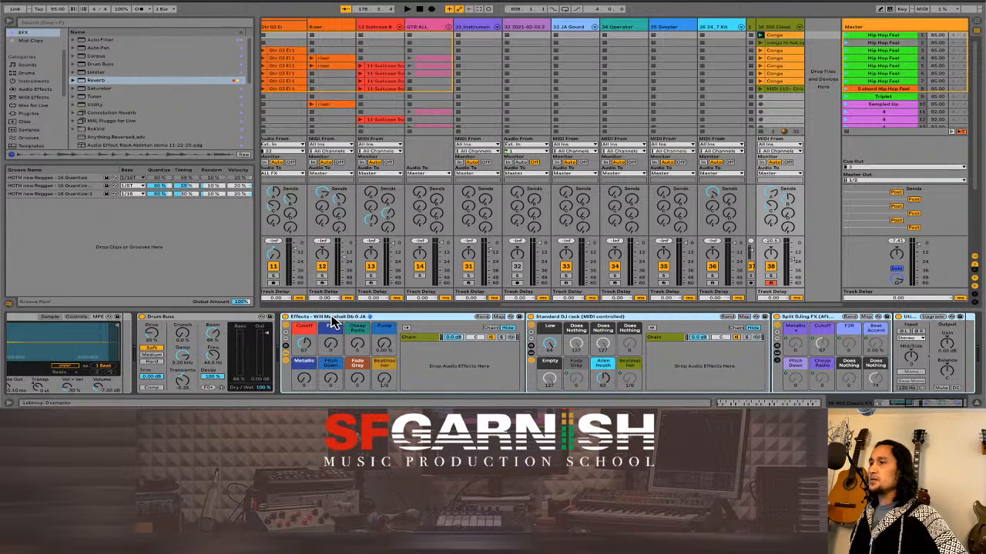
right_click(385, 384)
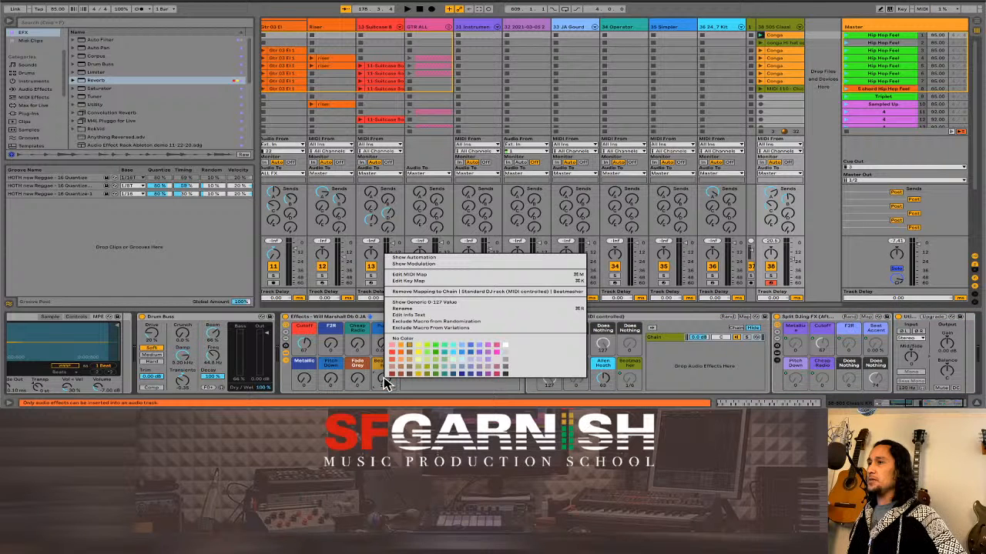
click(429, 264)
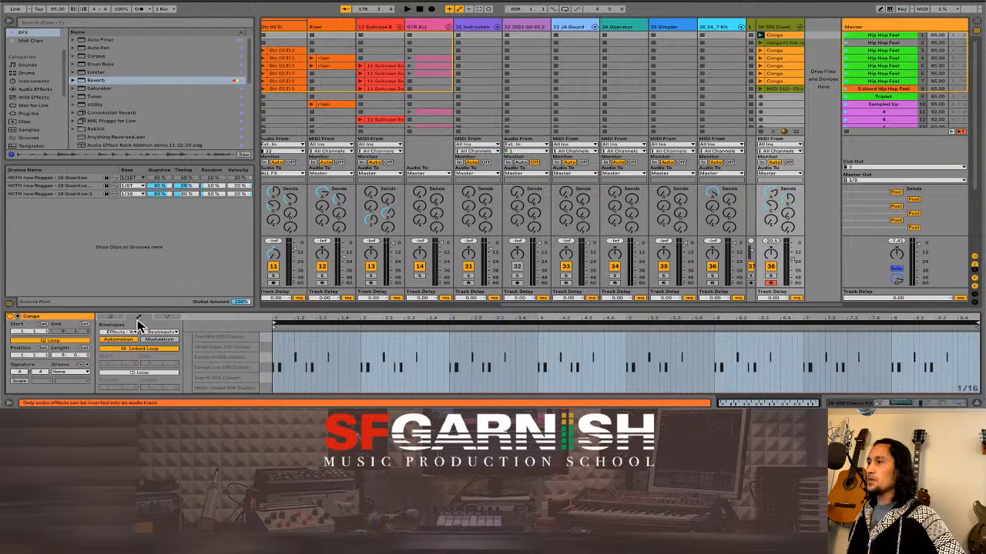
click(165, 317)
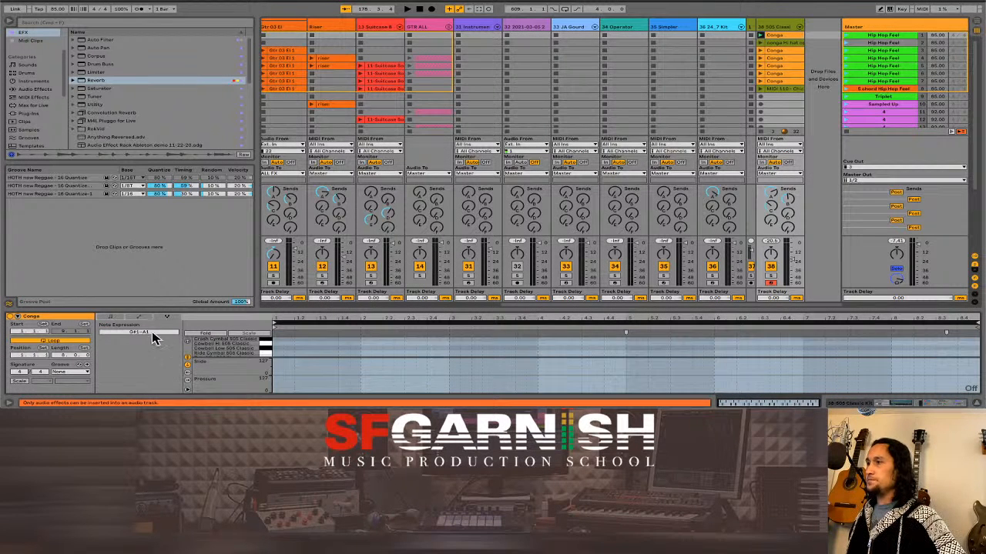
click(140, 319)
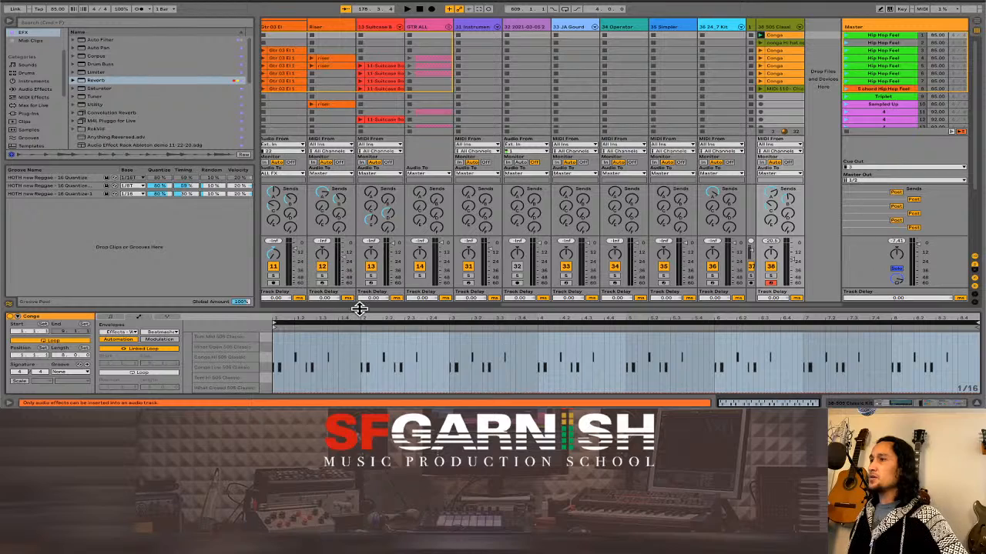
drag(354, 311, 325, 211)
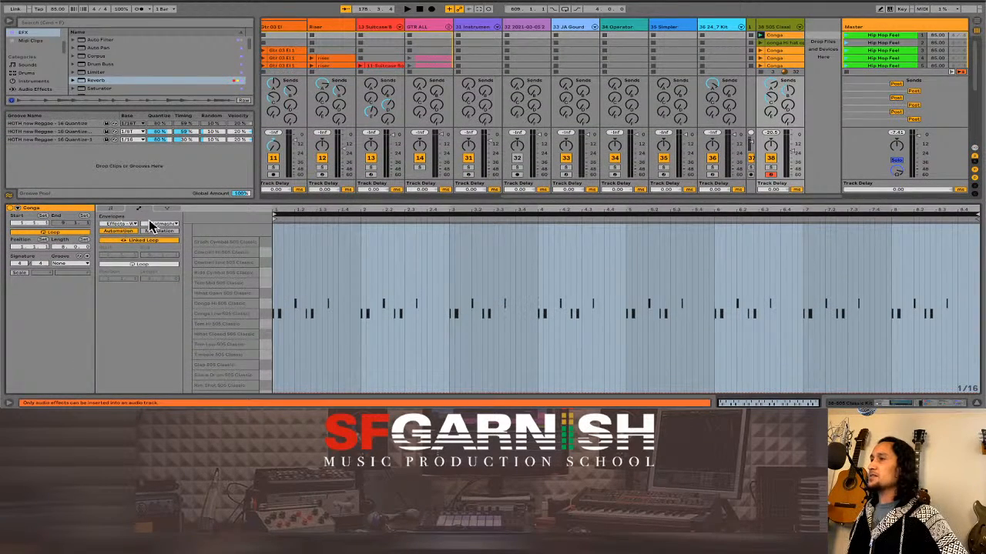
click(165, 224)
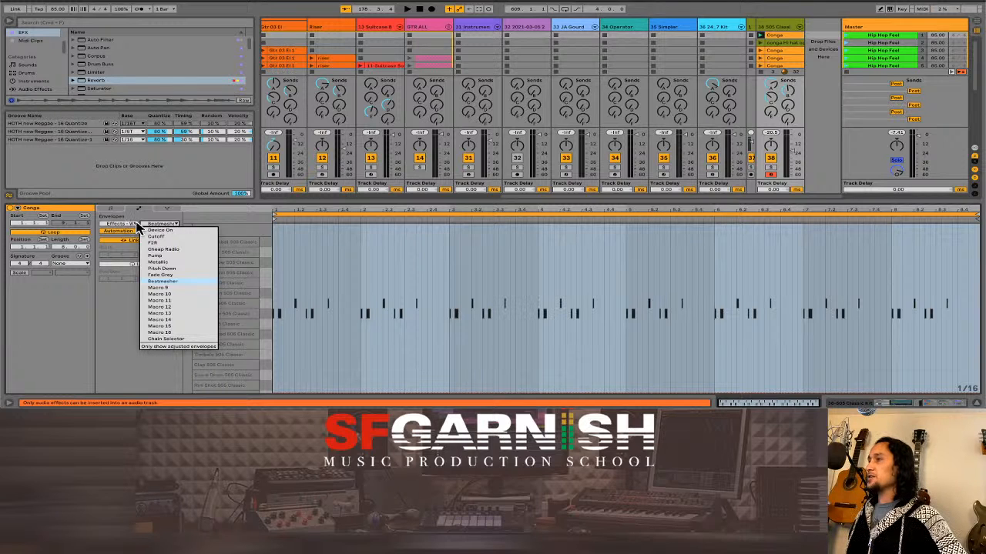
click(157, 224)
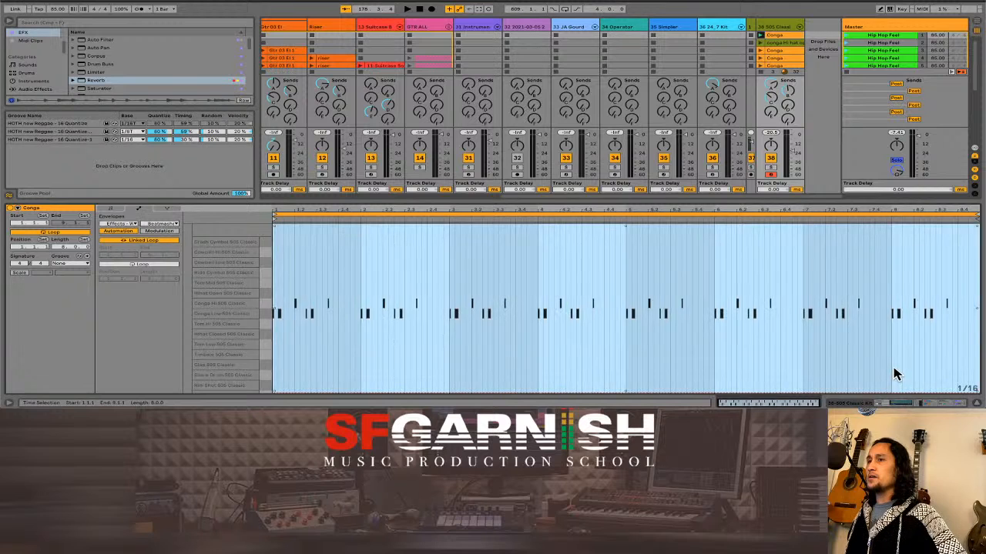
Draw a Beatmasher automation rise across bar 8 of the Conga clip, peaking around 1/24, and play it.
drag(892, 376, 946, 253)
click(930, 276)
drag(891, 276, 902, 285)
key(space)
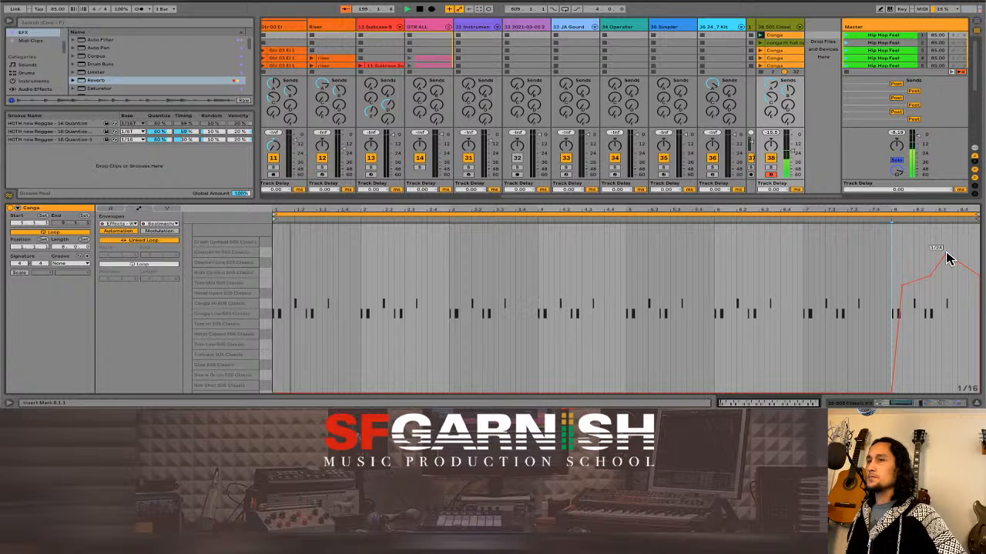
Reshape the bar 8 Beatmasher curve during playback, raising its middle and end breakpoints toward 1/32.
drag(947, 254, 974, 236)
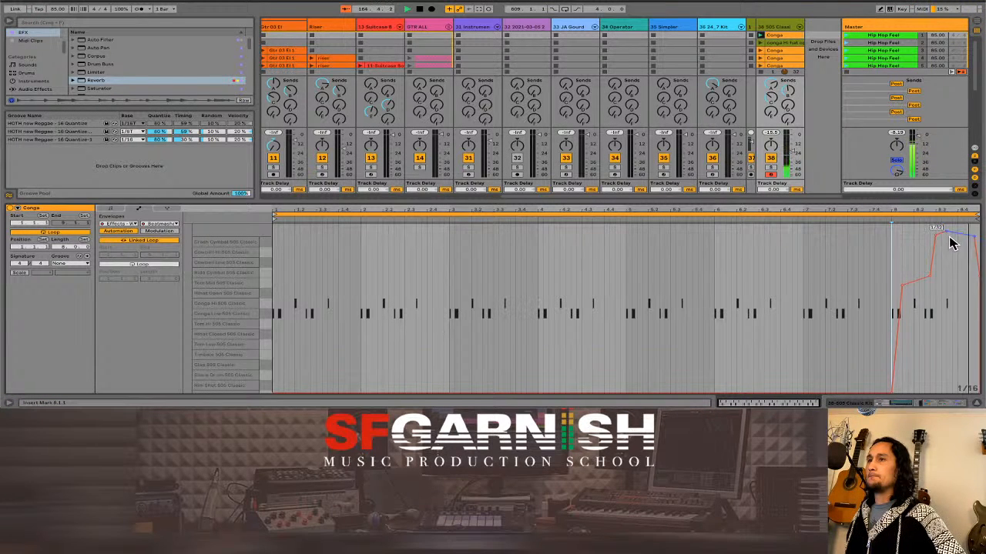
drag(957, 232, 957, 226)
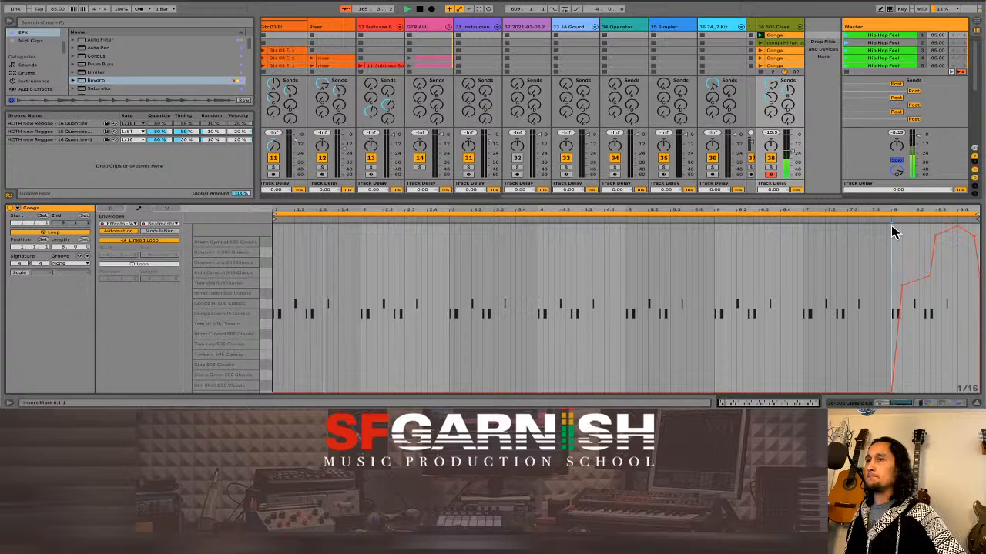
click(890, 218)
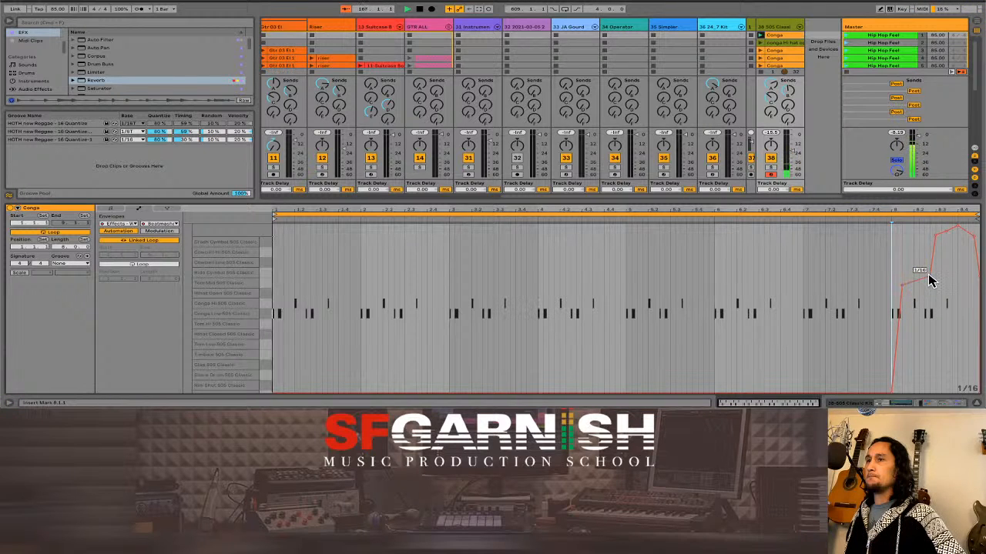
drag(928, 275, 923, 237)
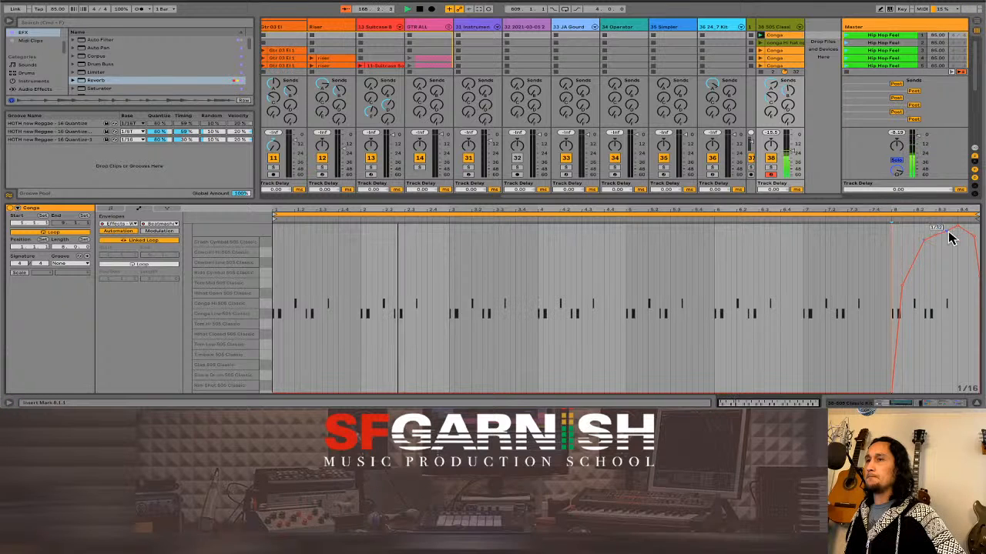
Lower the middle of the bar 8 Beatmasher curve toward 1/24, adding a dip between its two peaks, and audition the clip's last bars.
drag(953, 230, 952, 263)
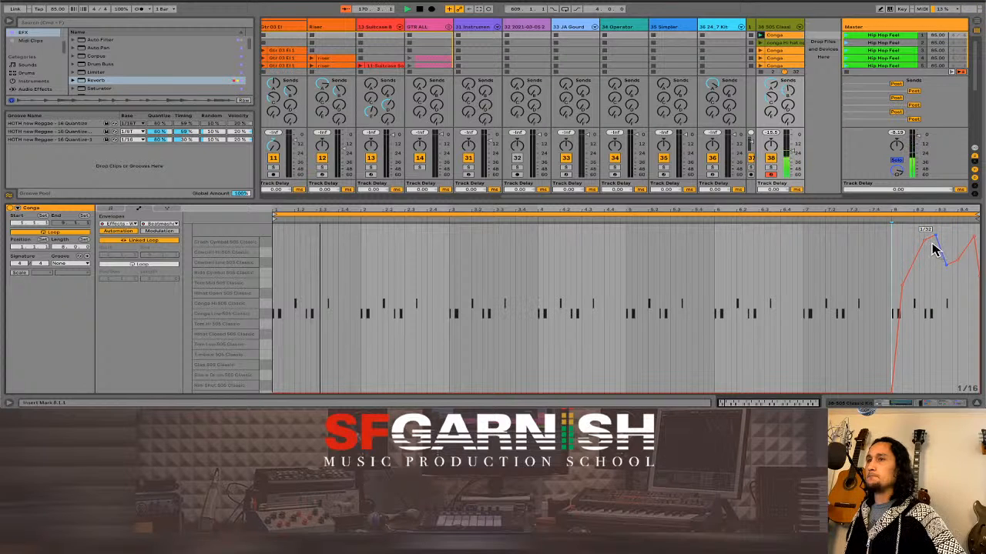
drag(939, 254, 939, 260)
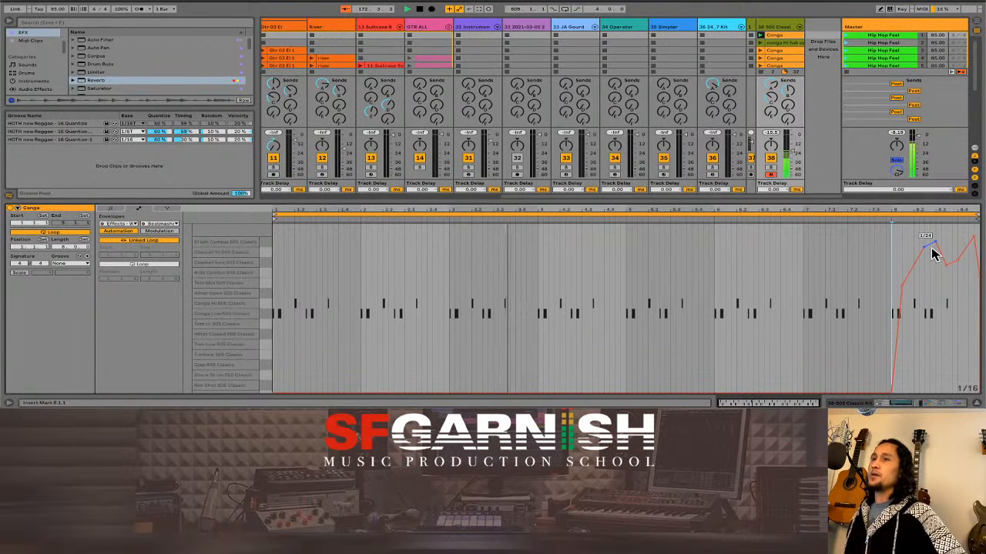
mouse_move(931, 247)
mouse_down()
mouse_move(931, 280)
mouse_move(930, 249)
mouse_up()
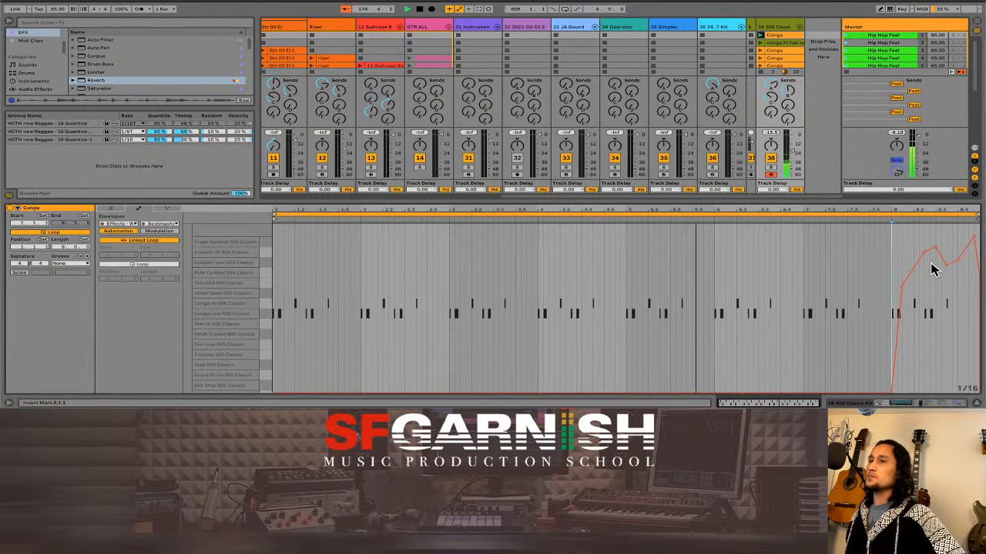
click(891, 219)
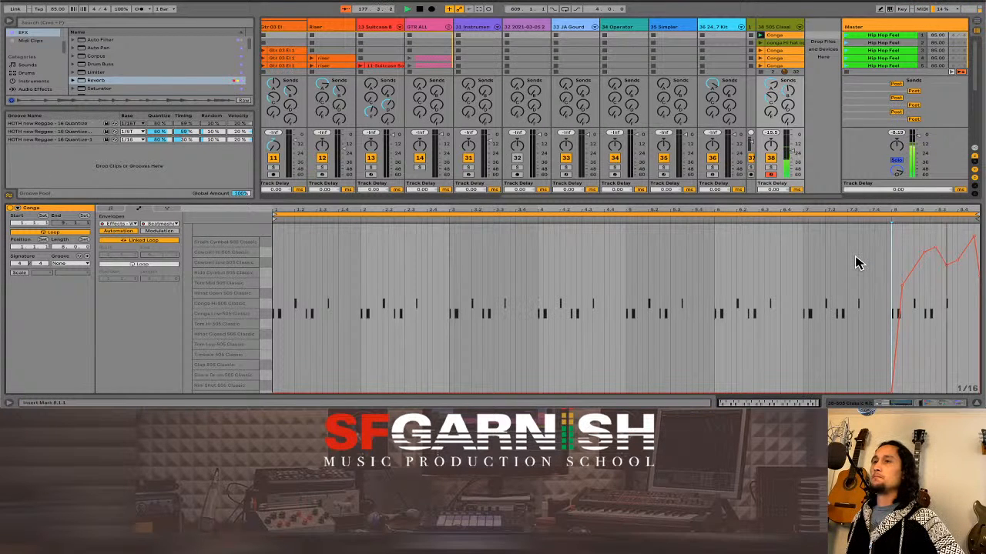
key(space)
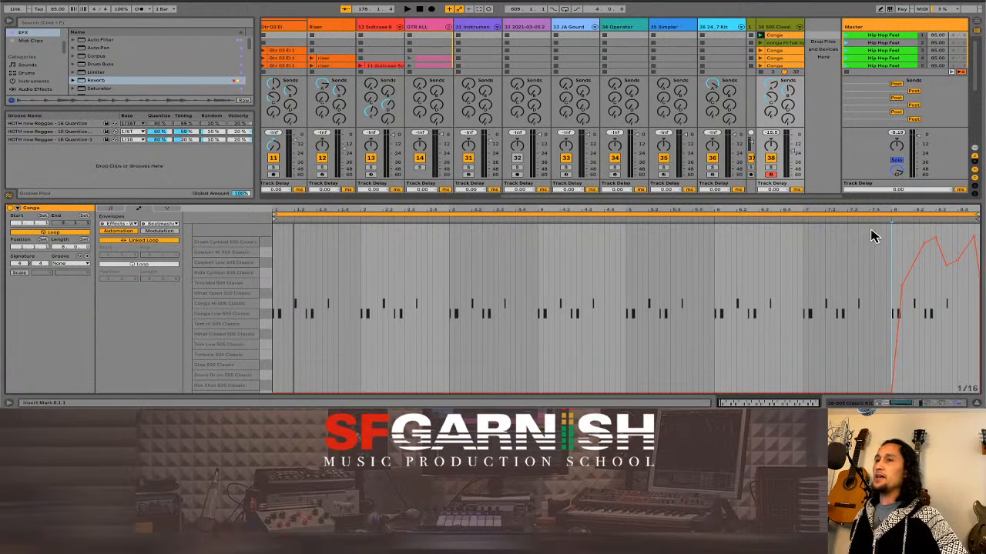
click(803, 218)
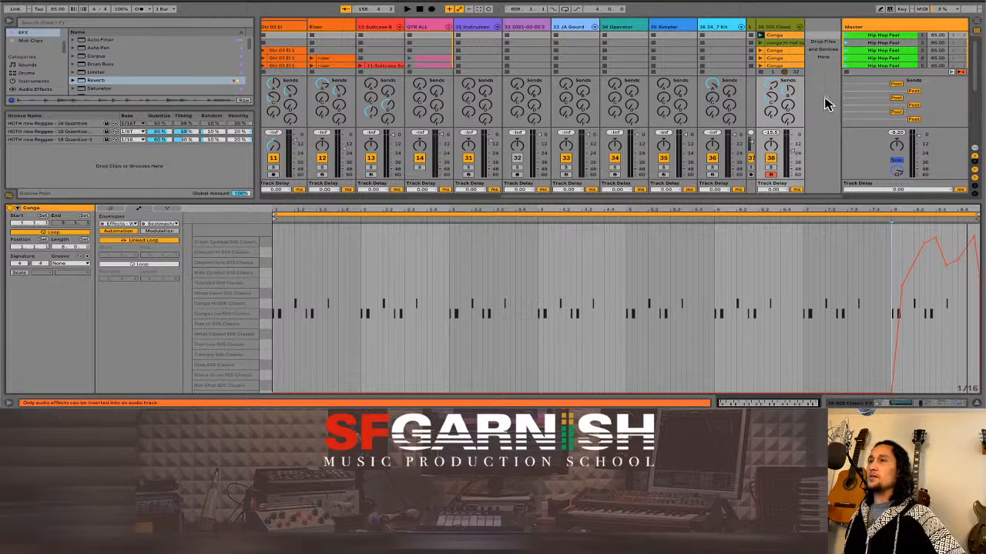
Enable scene 1's Follow Action set to Next with an action time of 8 bars, and launch the scene to test it.
drag(808, 201, 804, 312)
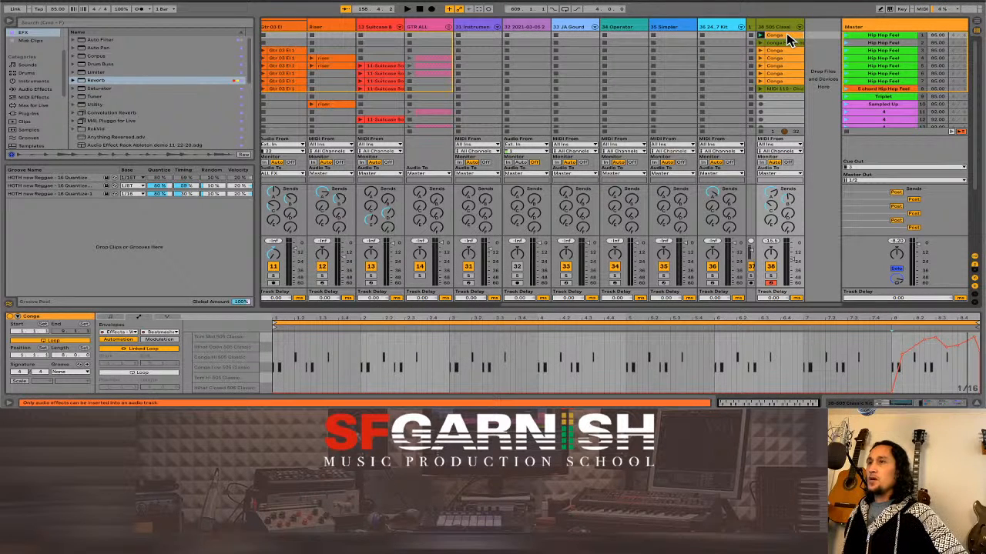
click(886, 35)
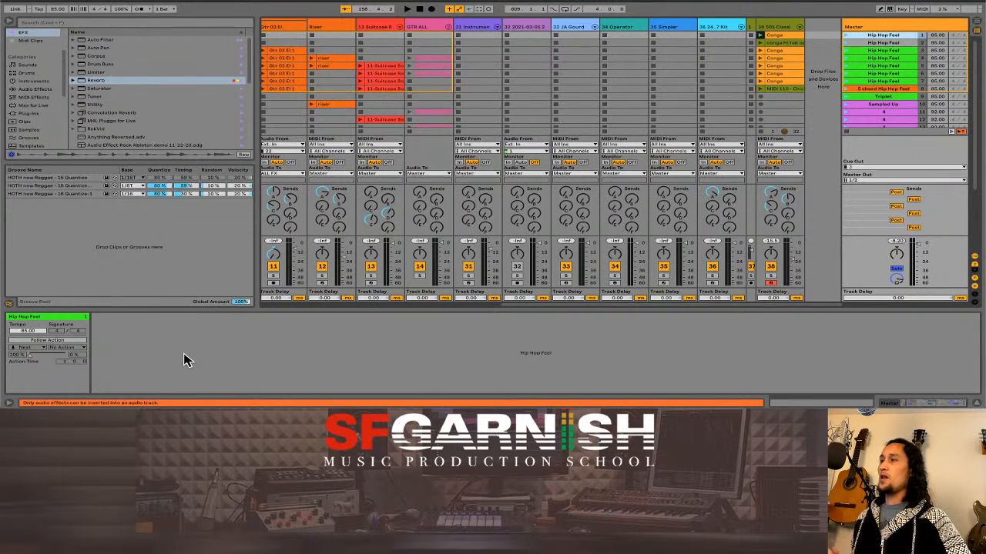
click(883, 43)
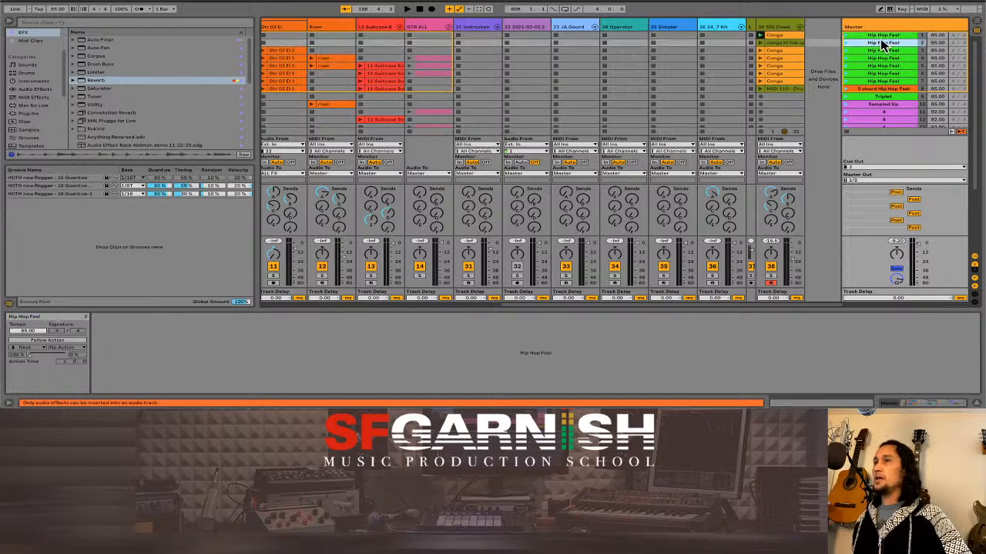
click(884, 43)
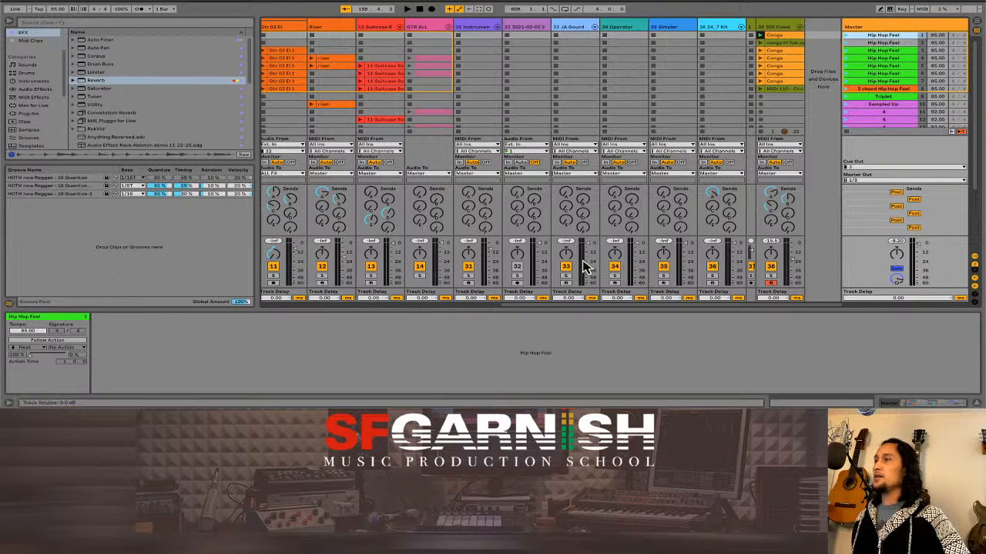
click(34, 342)
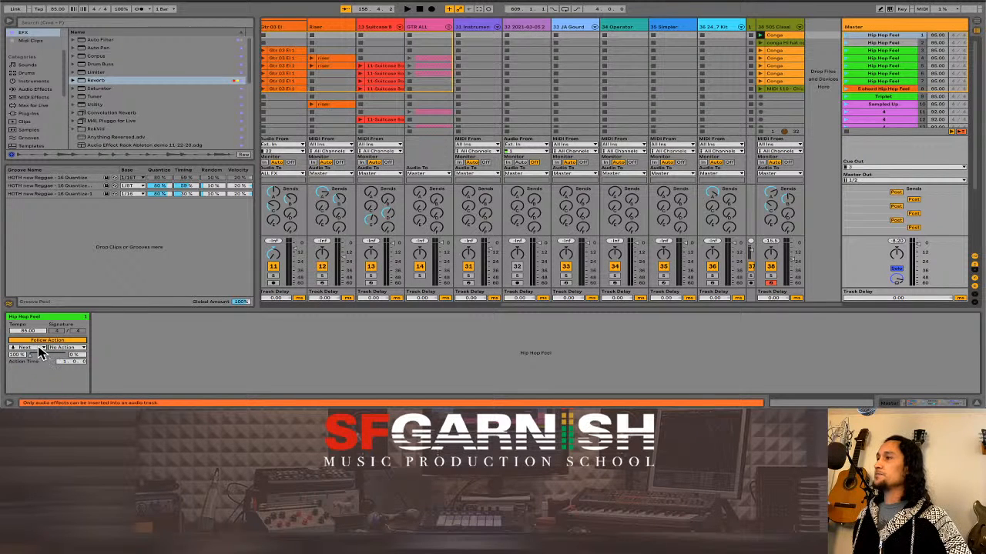
click(42, 350)
click(39, 347)
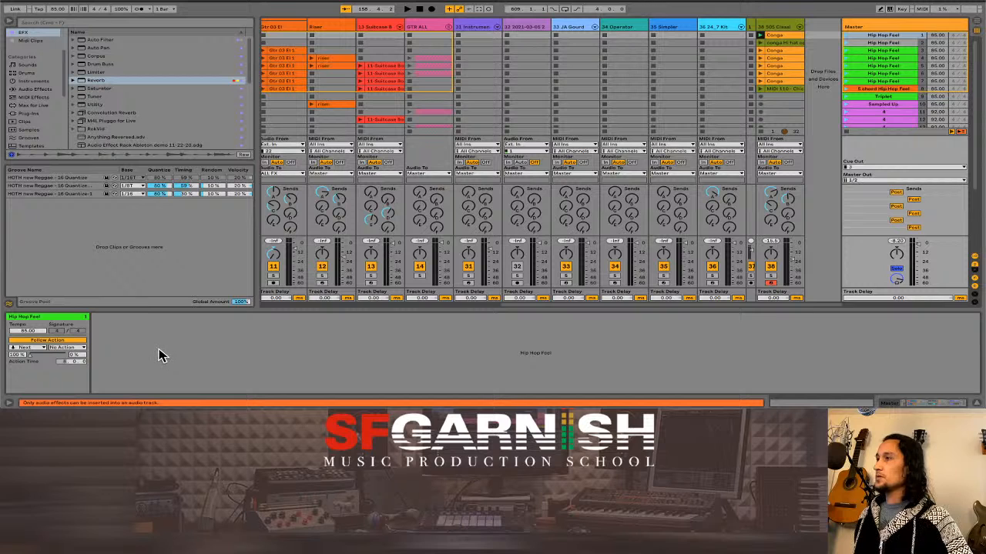
click(843, 35)
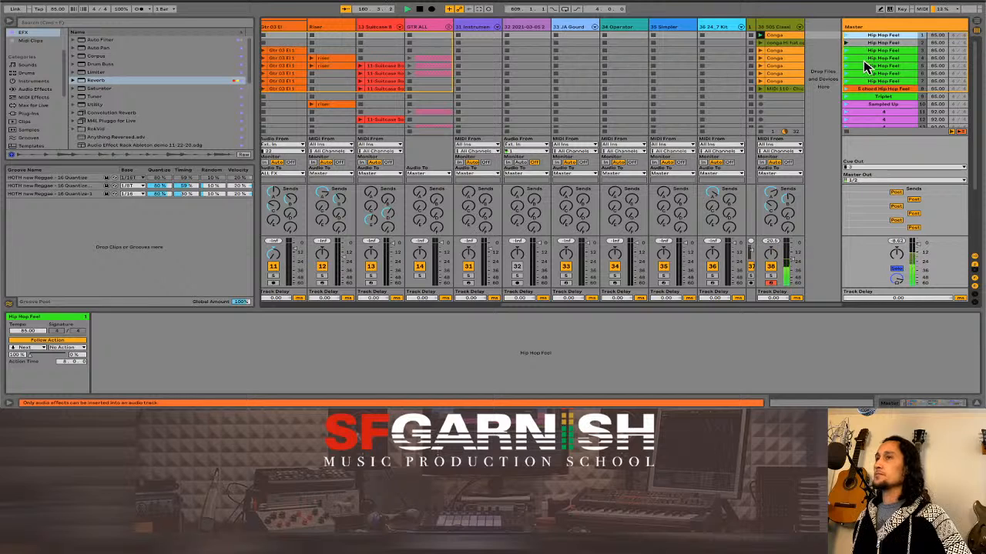
click(788, 37)
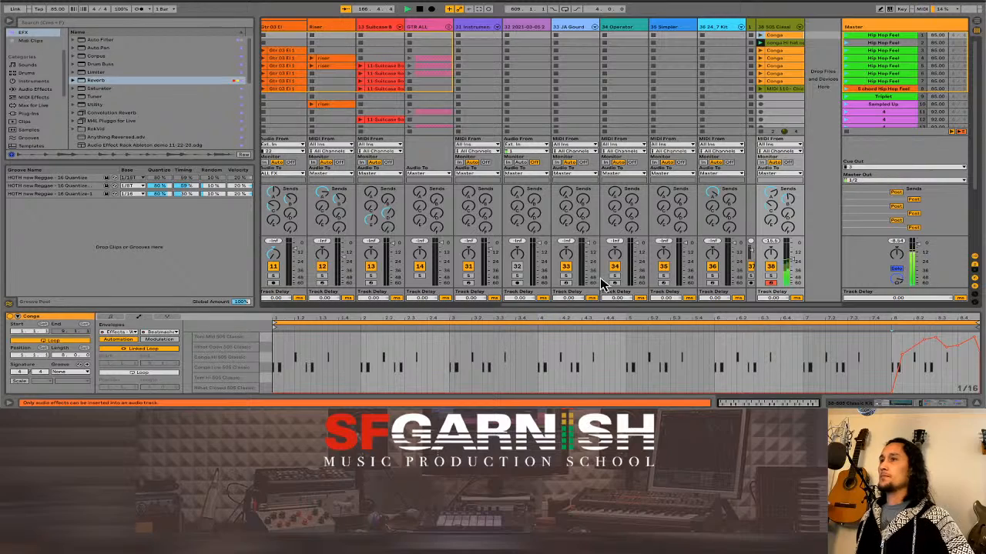
Copy the 1-Aqua Wobble clip from scene 3 and the bass 1 clip into their tracks' empty scene 2 slots.
drag(519, 306, 248, 308)
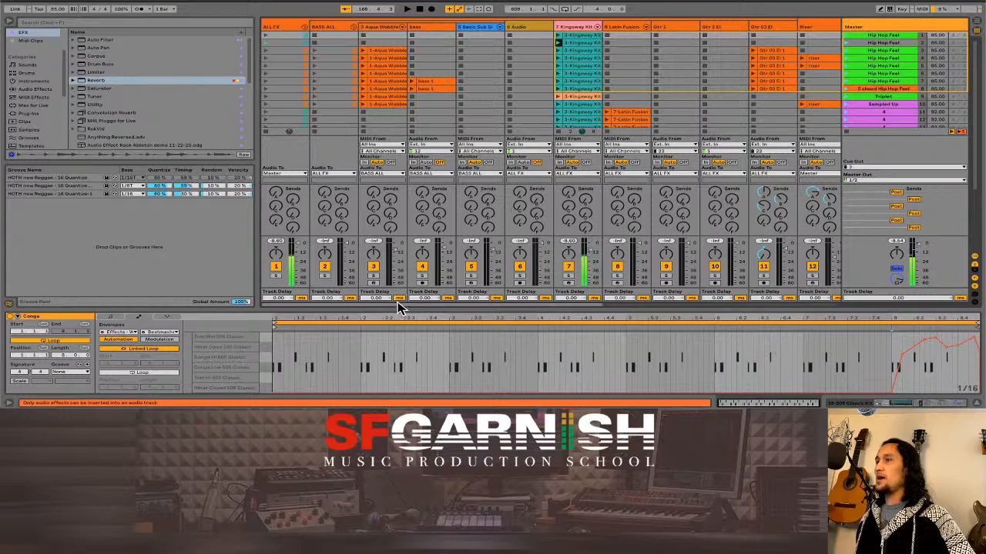
mouse_move(397, 308)
mouse_down()
mouse_move(678, 314)
mouse_move(385, 308)
mouse_up()
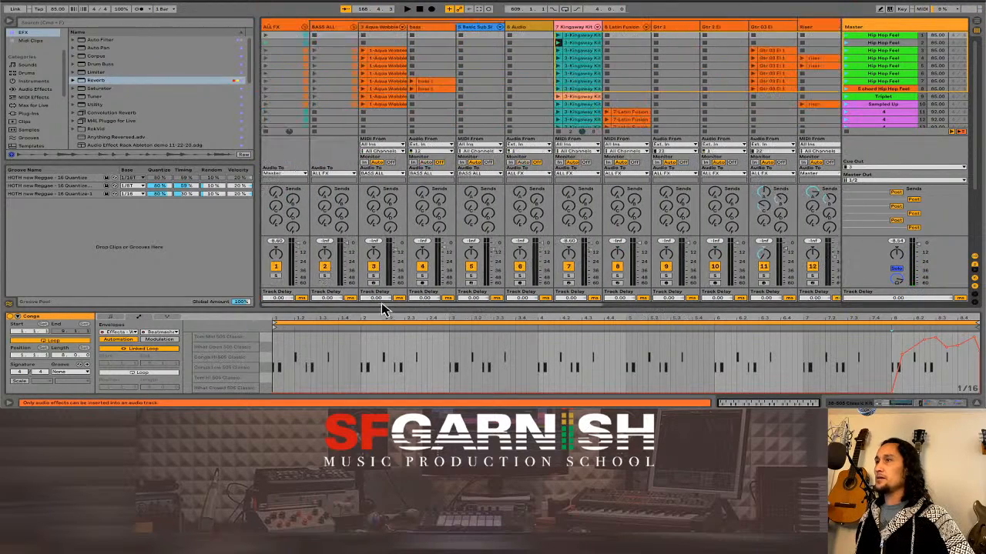
click(389, 50)
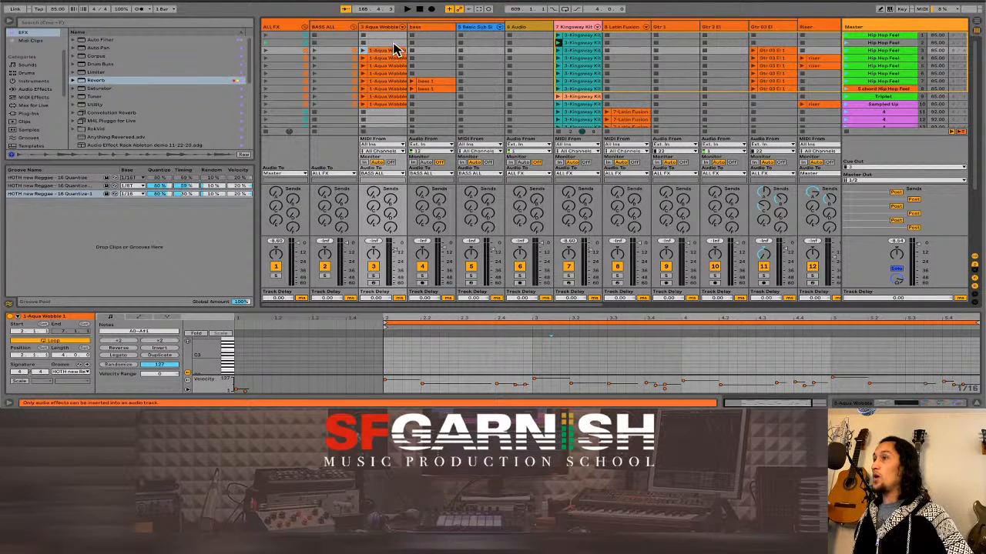
click(393, 44)
key(ctrl+v)
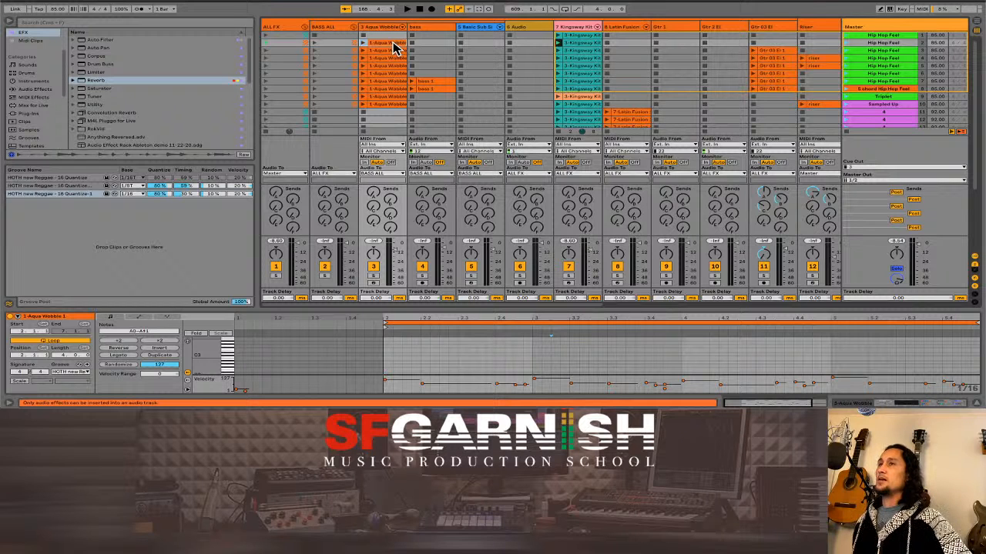
click(444, 83)
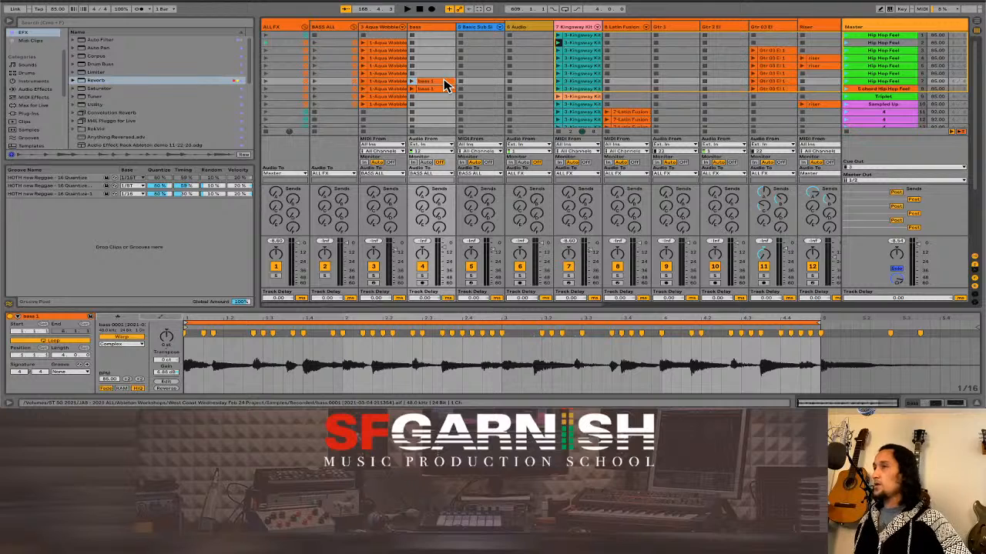
click(437, 48)
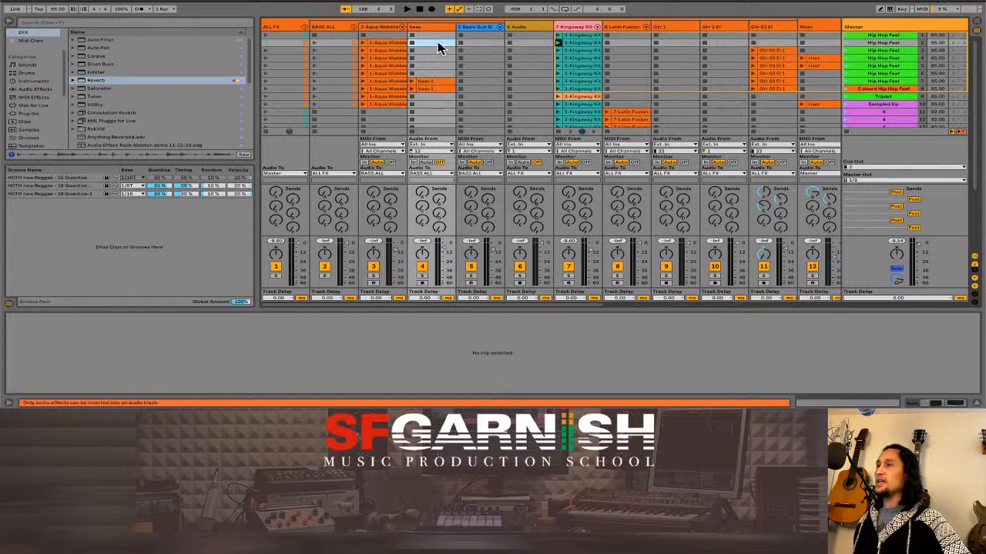
key(ctrl+v)
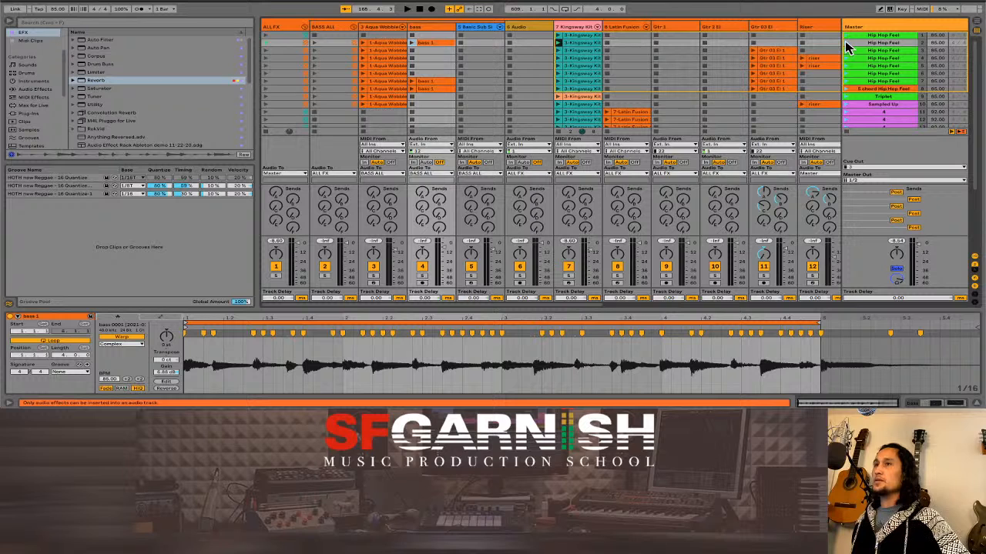
Launch scene 1 to audition its follow action into scene 2 with the browser hidden, and launch scene 3.
click(847, 37)
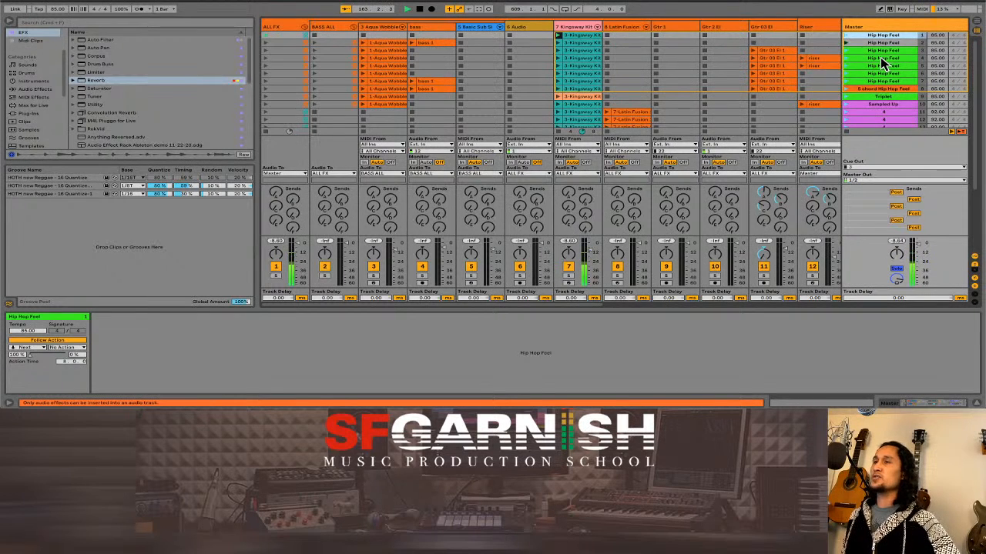
click(10, 23)
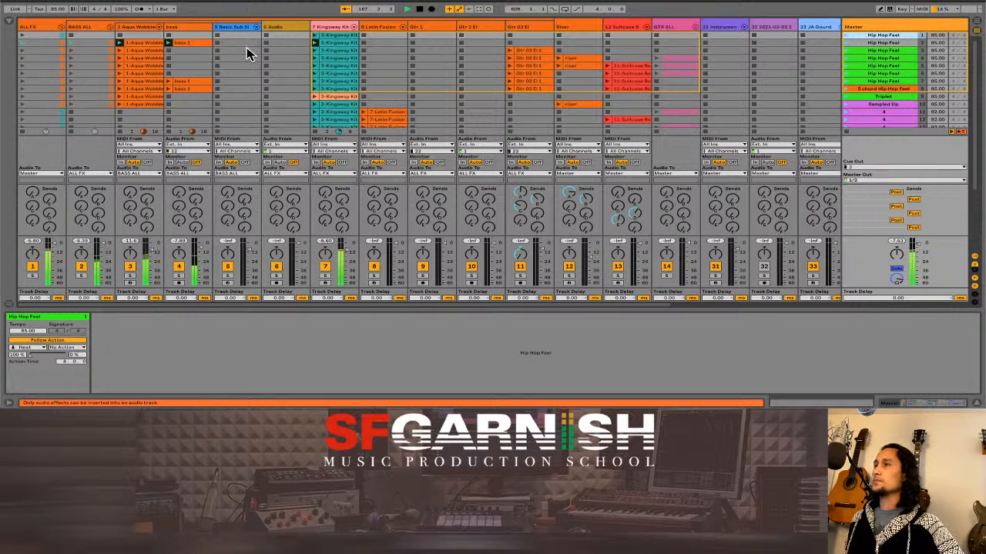
click(846, 51)
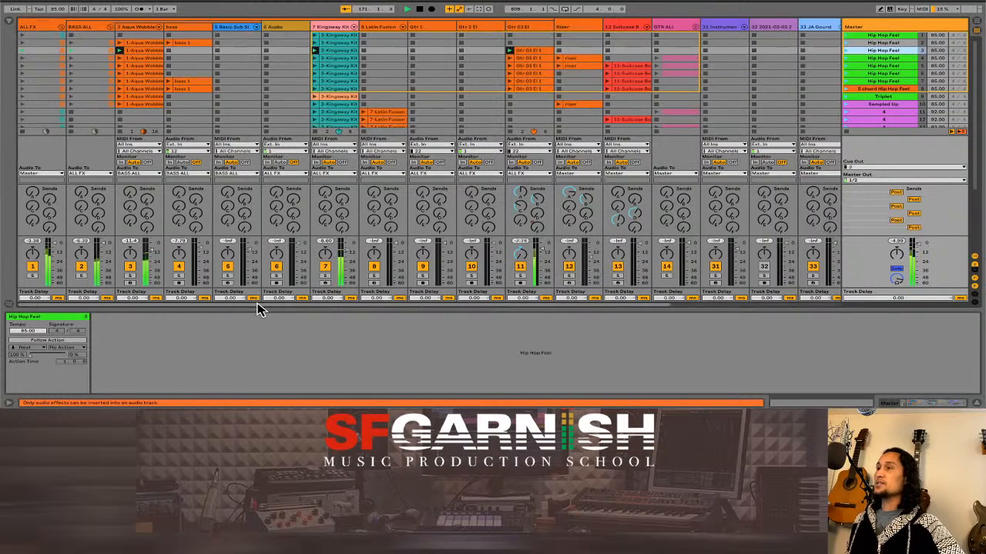
Show the notes of track 38's conga hi hat open clip in an enlarged editor and select its four Ride Cymbal notes.
drag(257, 305, 551, 307)
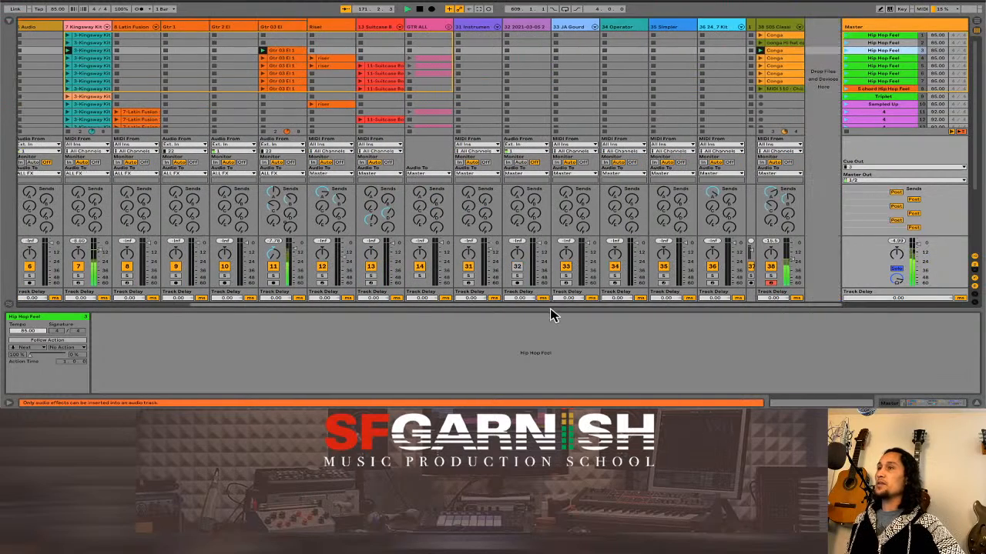
click(788, 44)
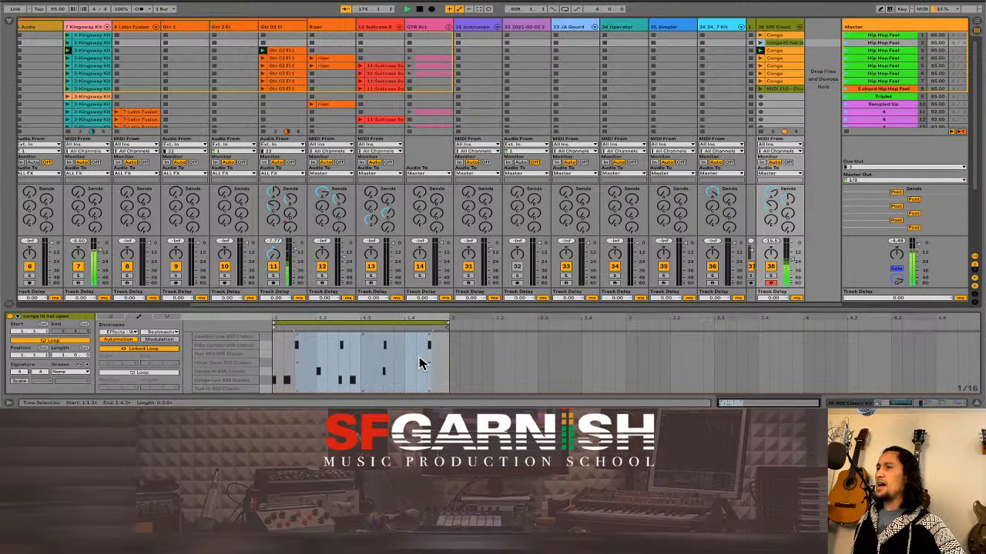
drag(489, 306, 492, 192)
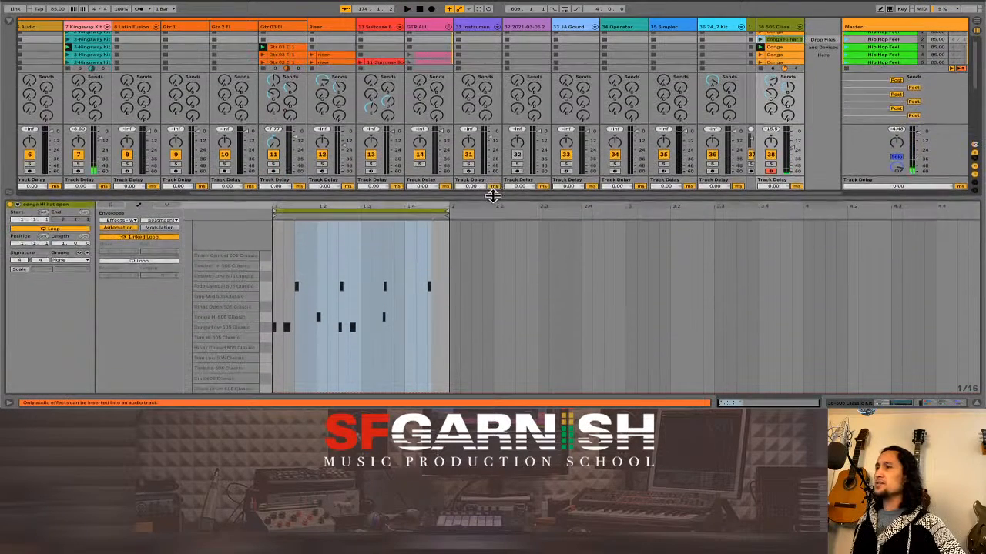
click(282, 255)
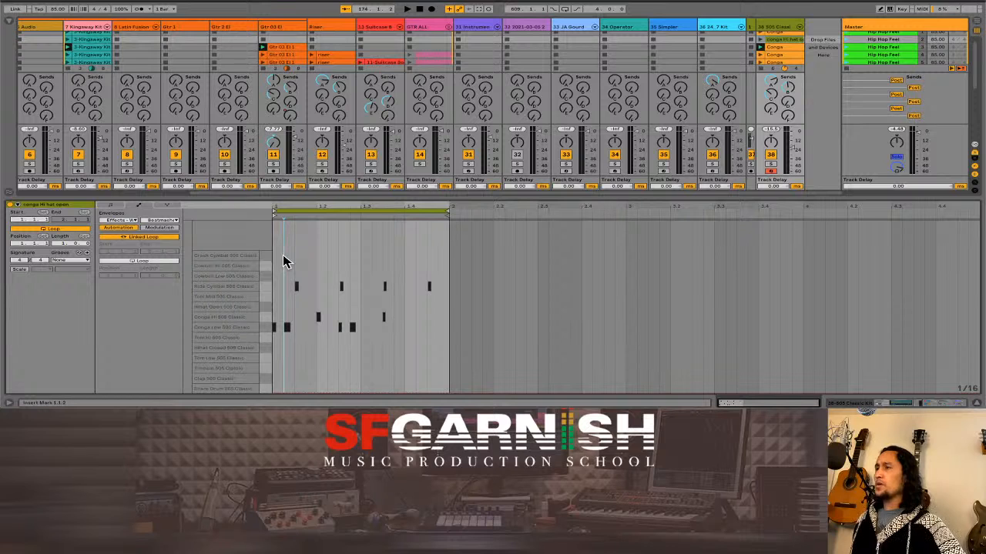
drag(282, 257, 422, 299)
click(415, 277)
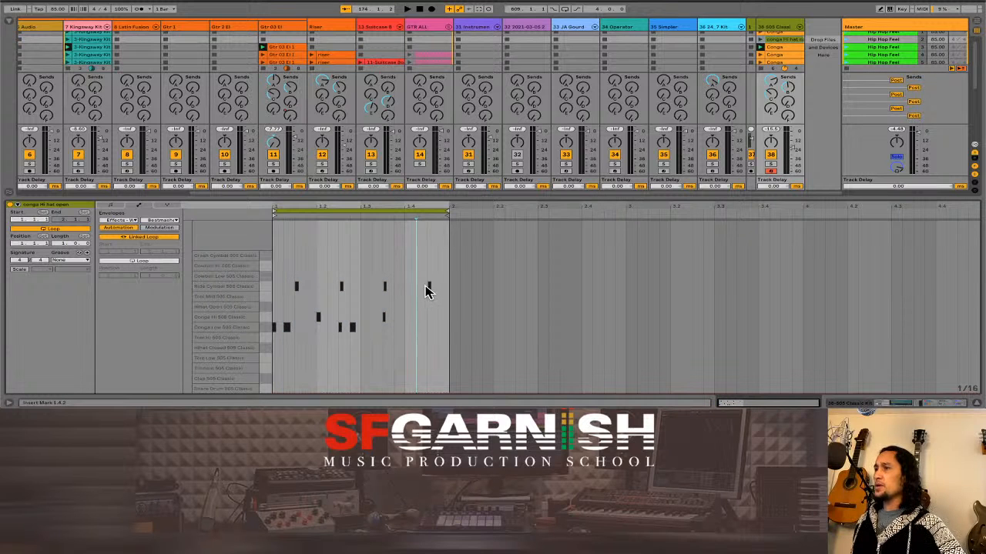
click(116, 213)
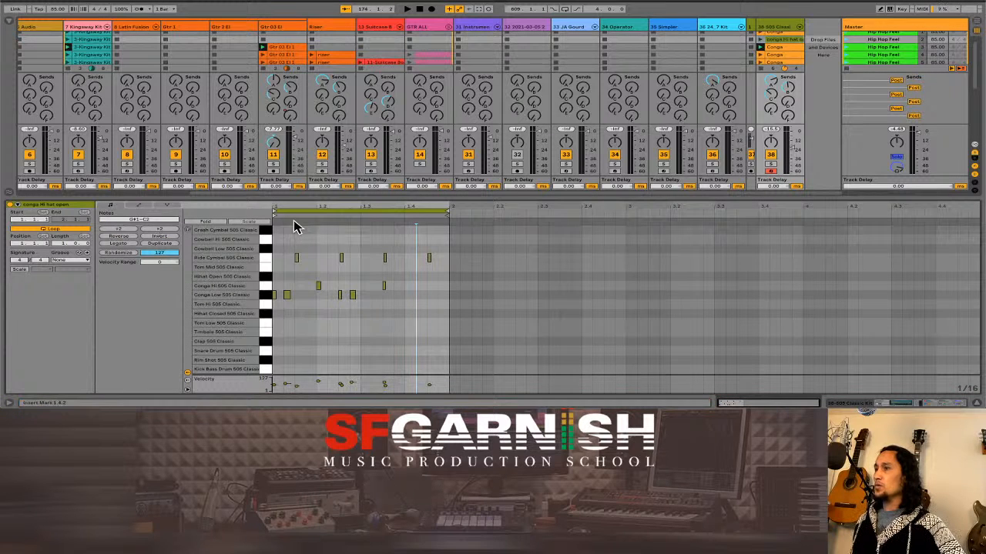
drag(282, 236, 437, 269)
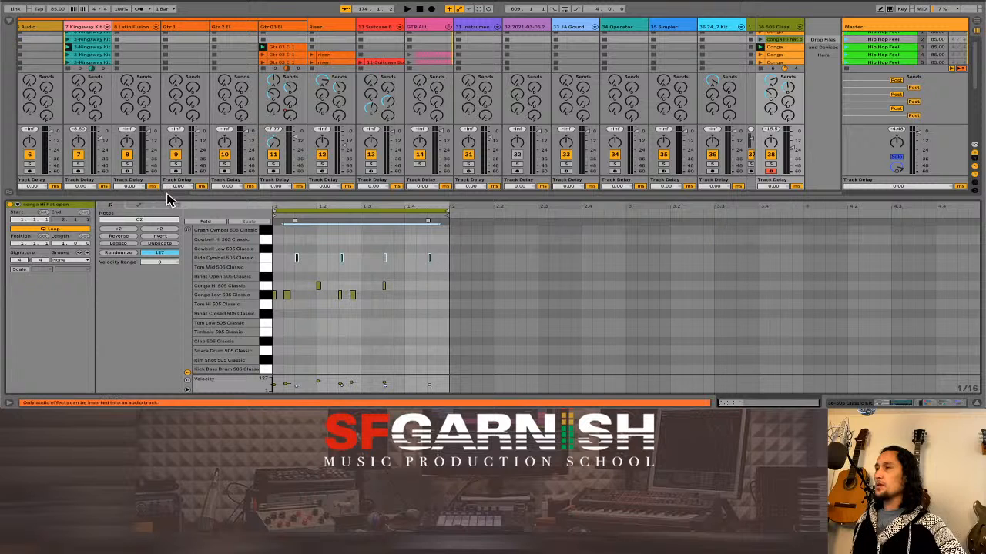
Examine the conga hi hat open clip's note expression, envelope and note views with the Ride Cymbal notes selected.
click(162, 205)
click(164, 206)
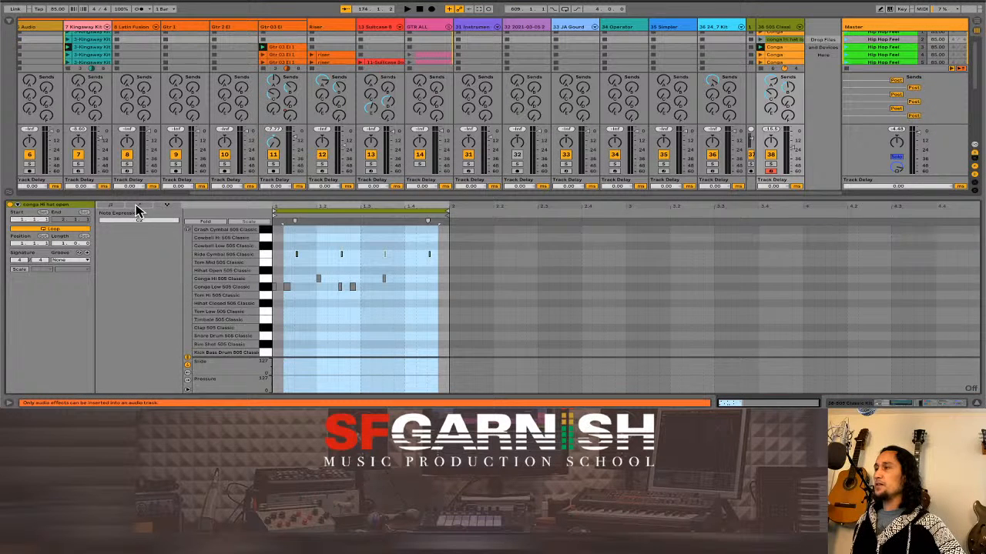
click(135, 205)
click(116, 208)
click(158, 205)
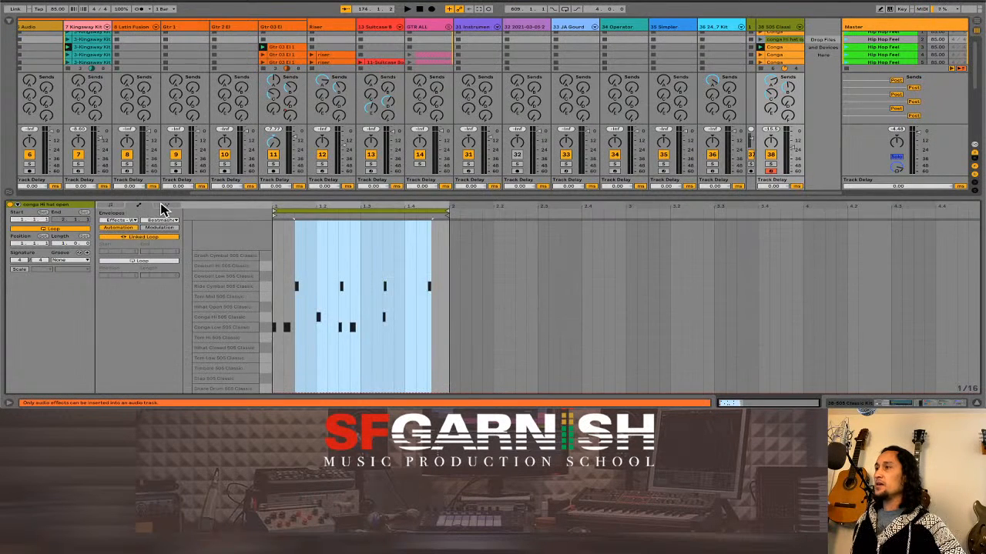
click(171, 207)
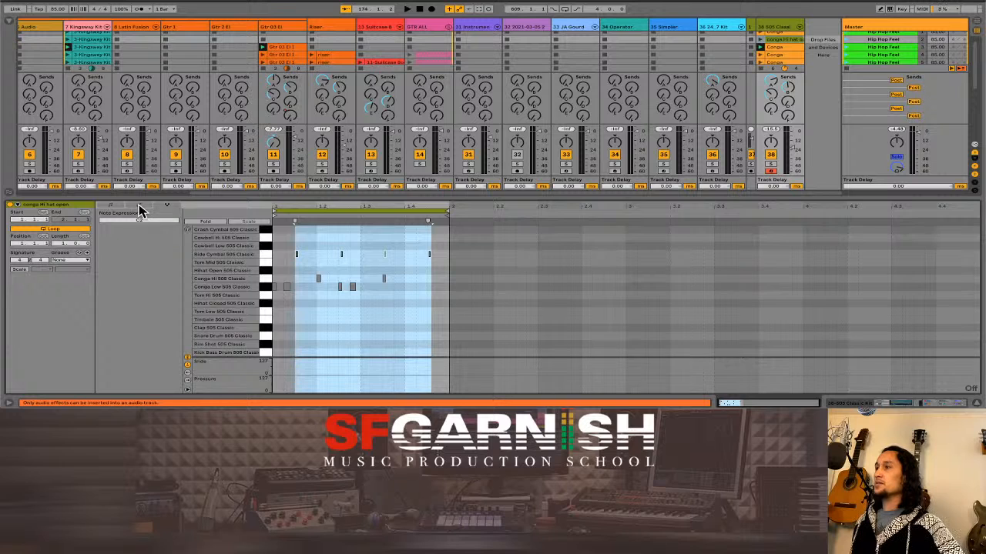
click(137, 206)
click(112, 207)
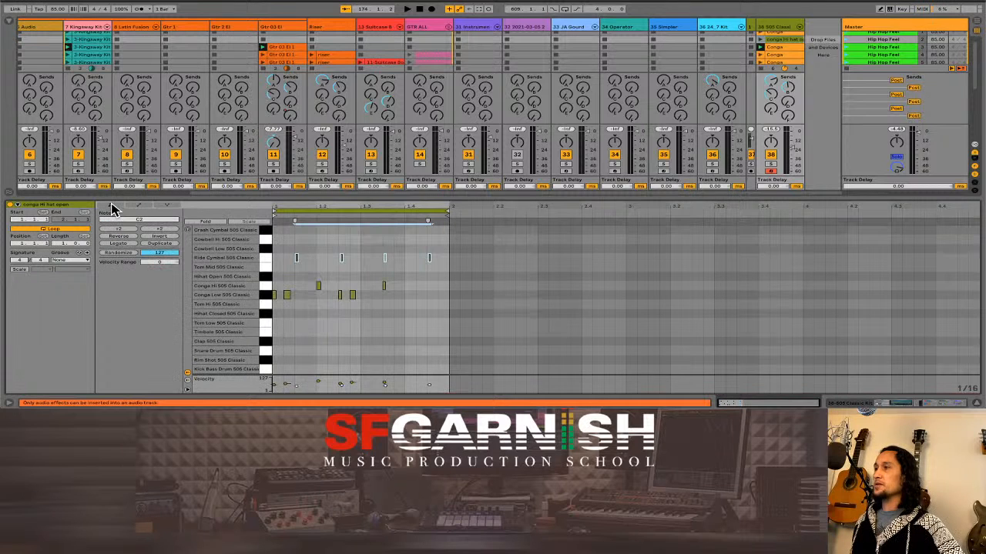
Compare the conga hi hat open clip's note, envelope and note expression views across the Ride Cymbal notes.
drag(282, 246, 442, 277)
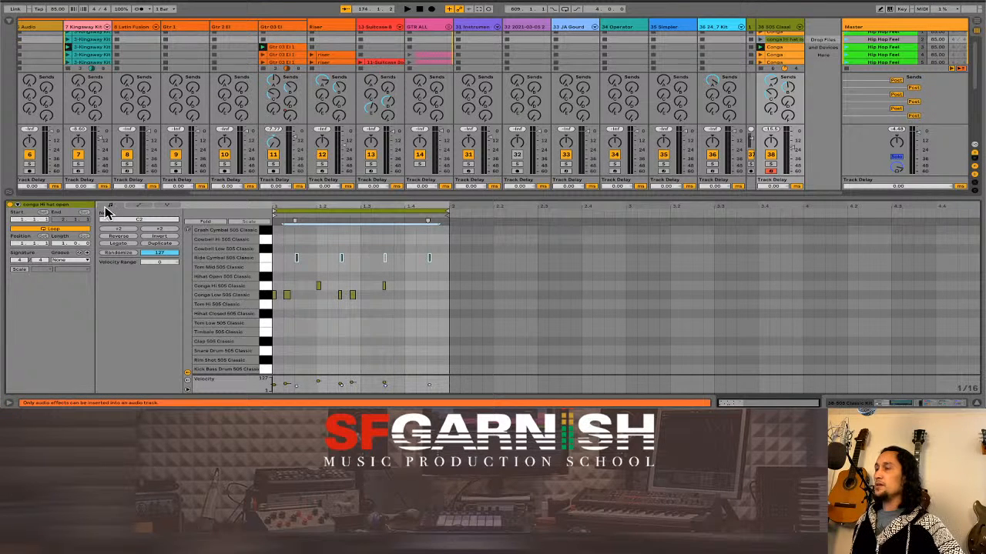
click(147, 205)
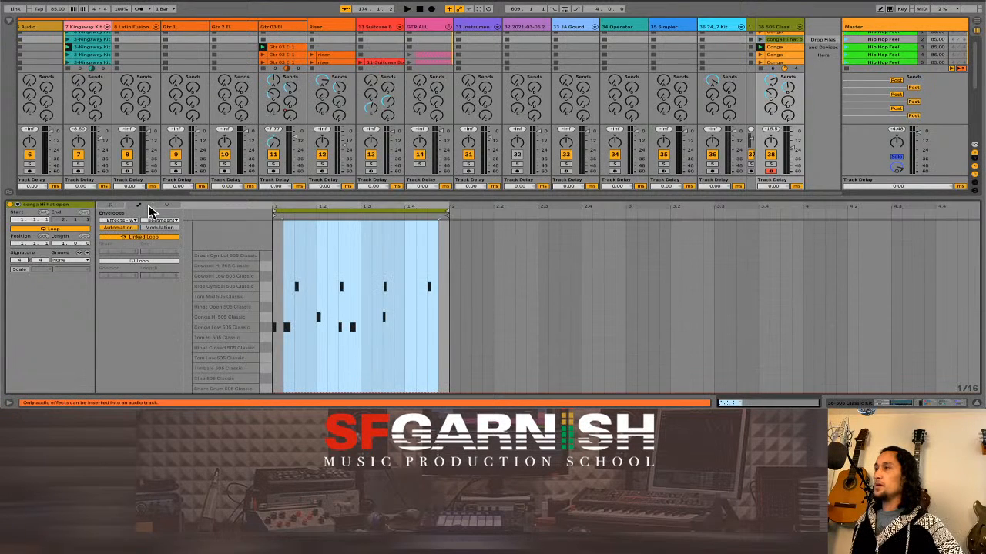
click(293, 266)
drag(292, 267, 424, 268)
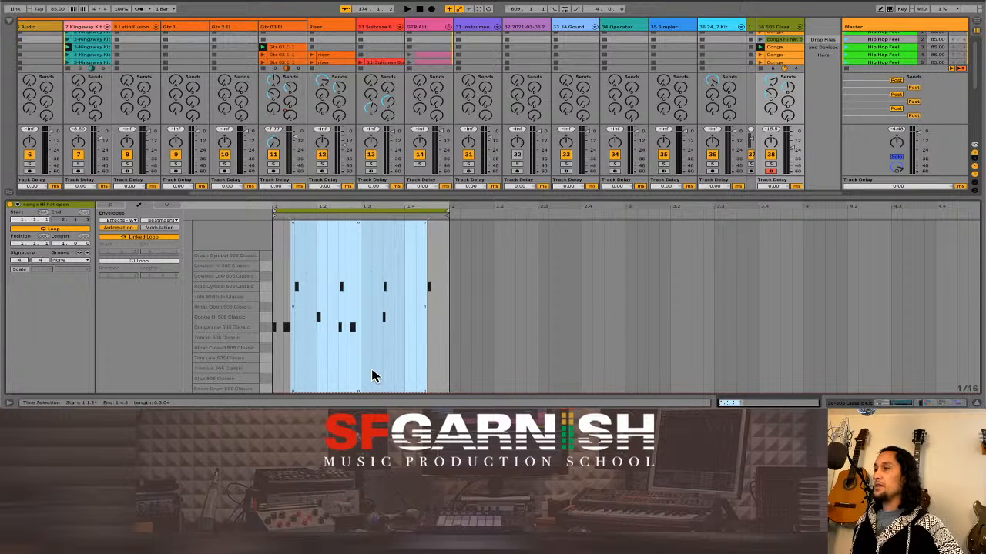
click(167, 206)
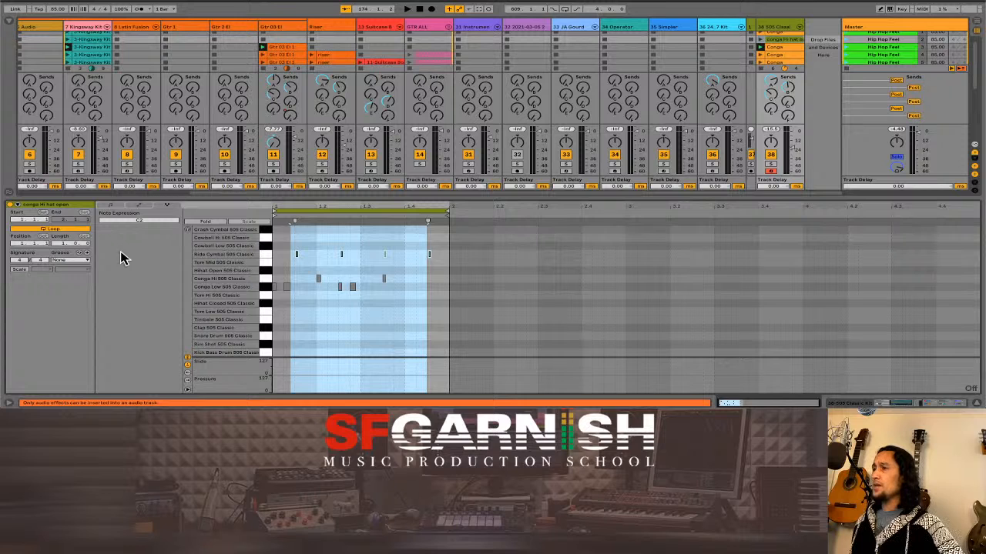
click(108, 206)
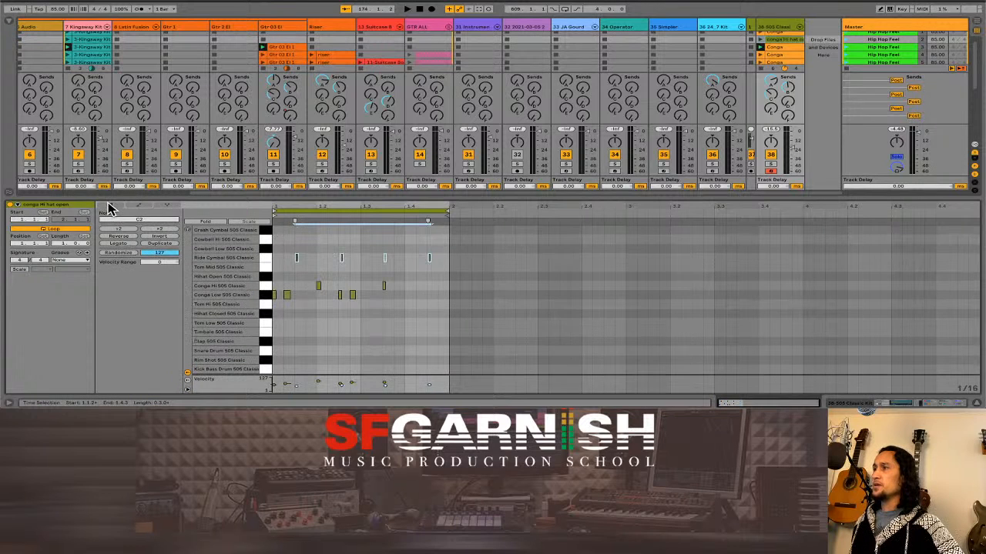
Select the conga hi hat open clip's four Ride Cymbal notes and lower their velocities together.
click(307, 246)
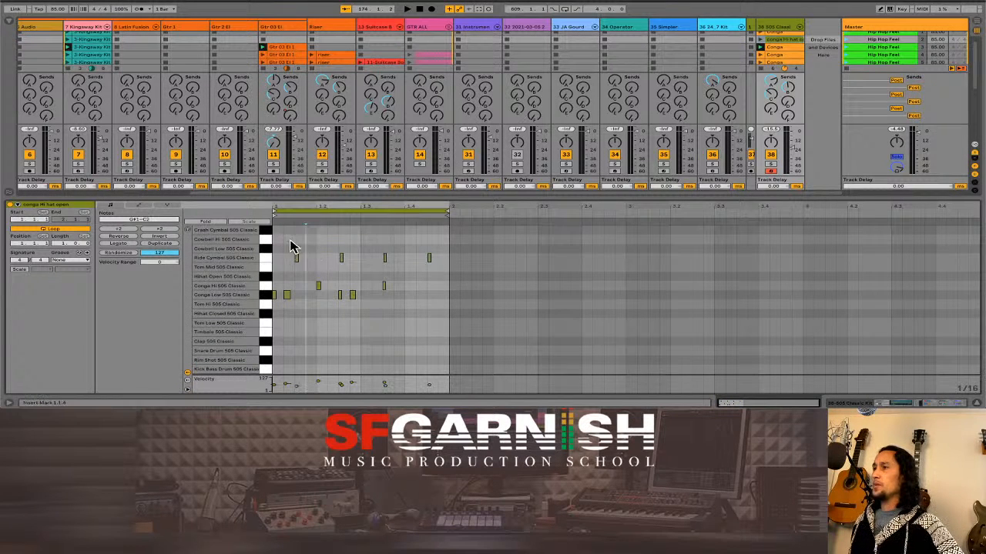
drag(285, 241, 449, 270)
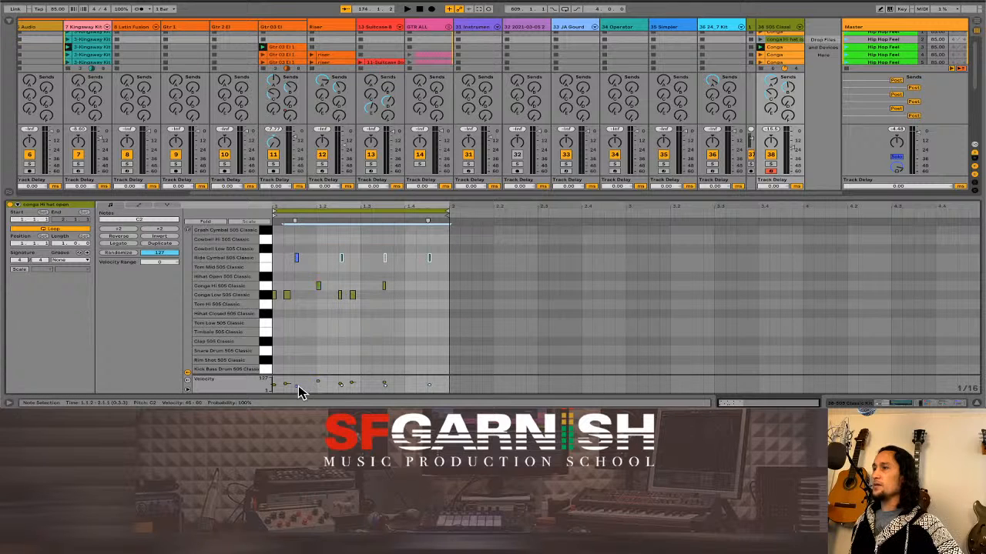
drag(298, 391, 299, 394)
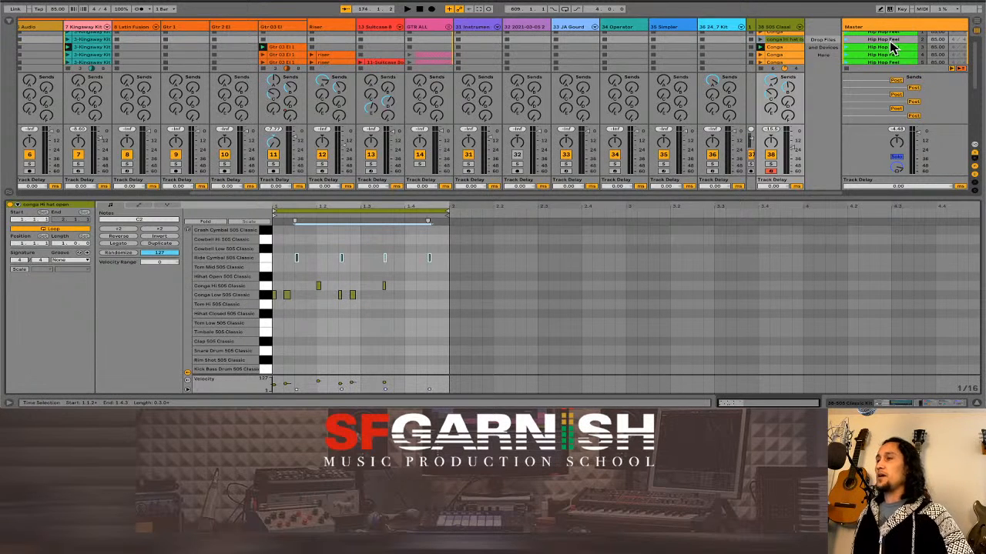
Launch scene 2 and reduce the velocity of the conga hi hat open clip's four Ride Cymbal notes to 1.
click(845, 45)
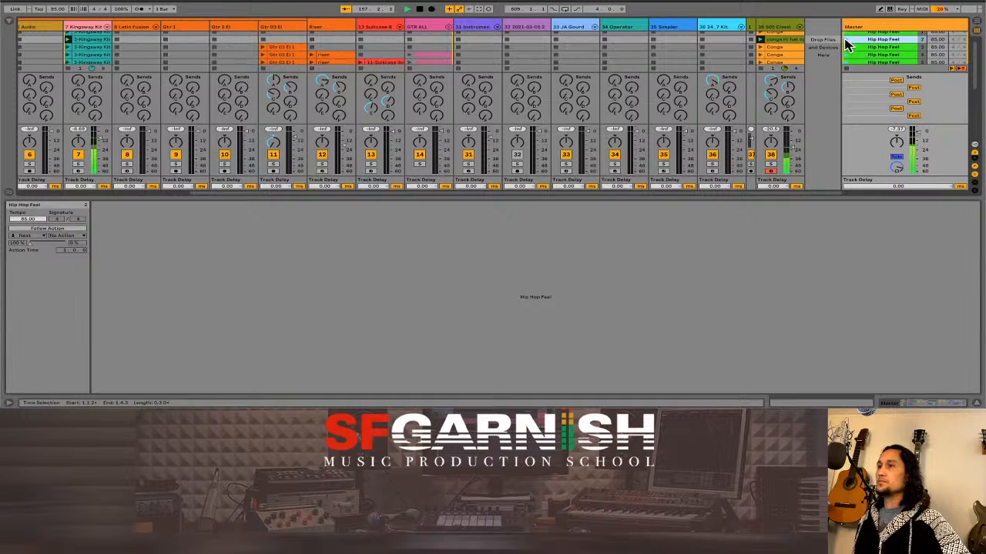
click(791, 38)
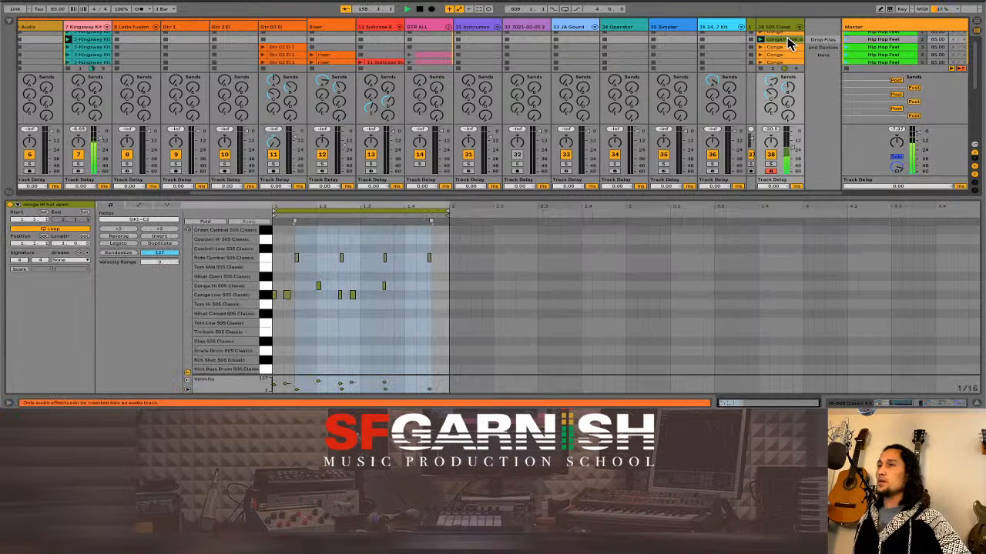
drag(288, 249, 446, 264)
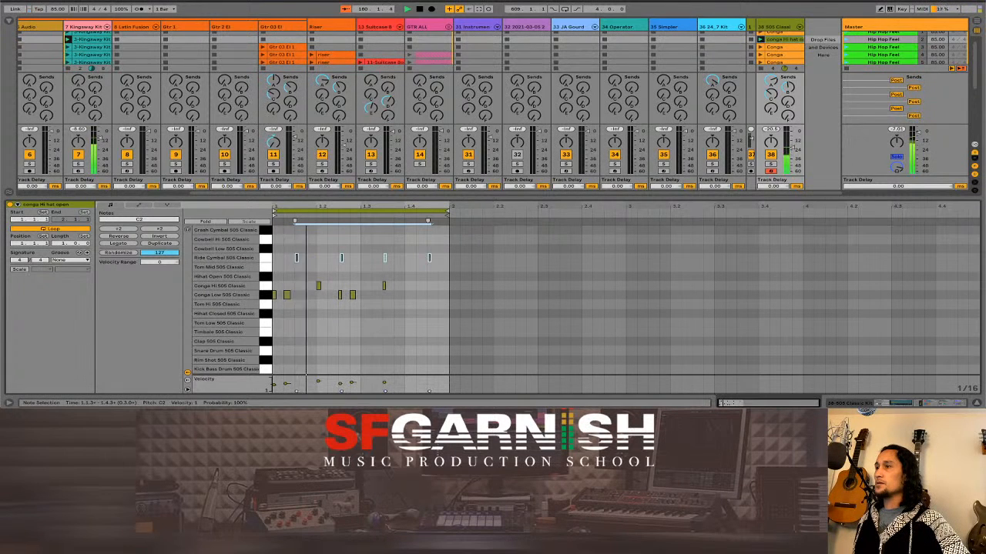
mouse_move(297, 391)
mouse_down()
mouse_move(297, 377)
mouse_move(296, 391)
mouse_up()
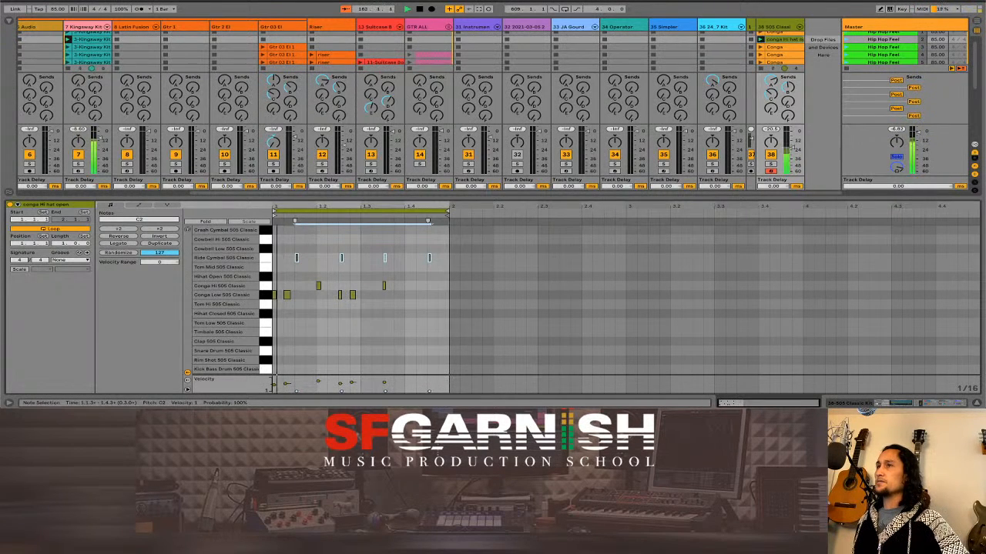
Launch scene 3 and enlarge the clip grid to look over the Hip Hop Feel scenes and track 38's Conga clips.
click(844, 47)
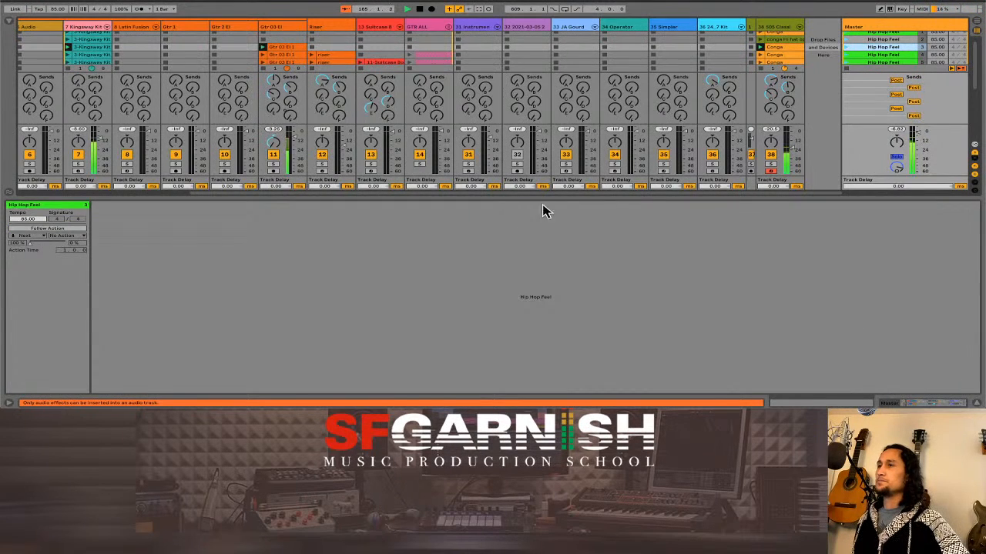
drag(511, 194, 511, 330)
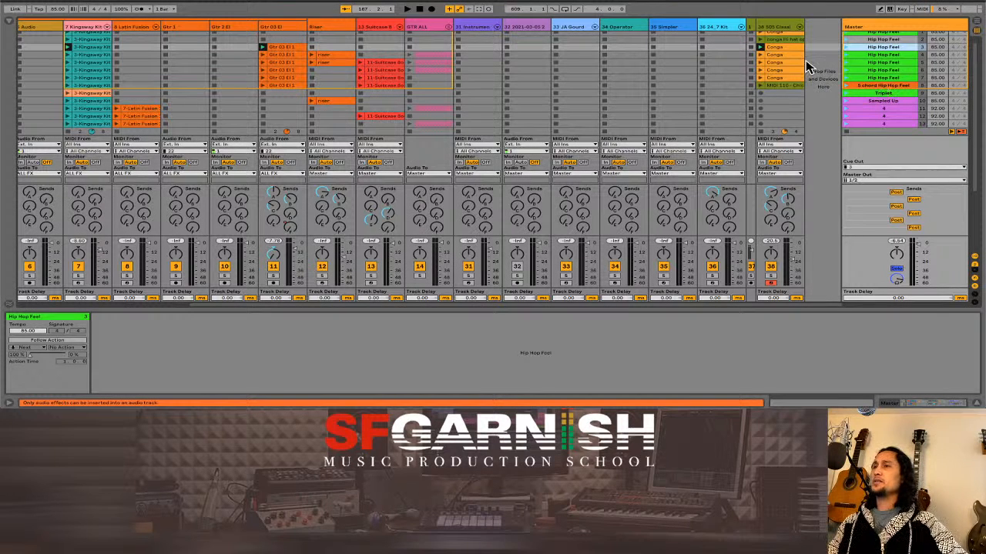
click(885, 64)
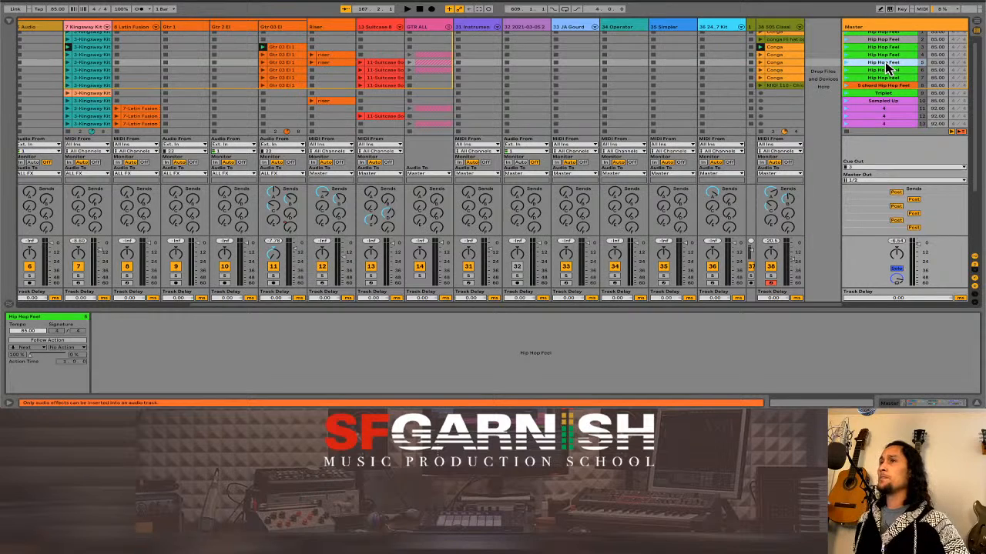
click(784, 28)
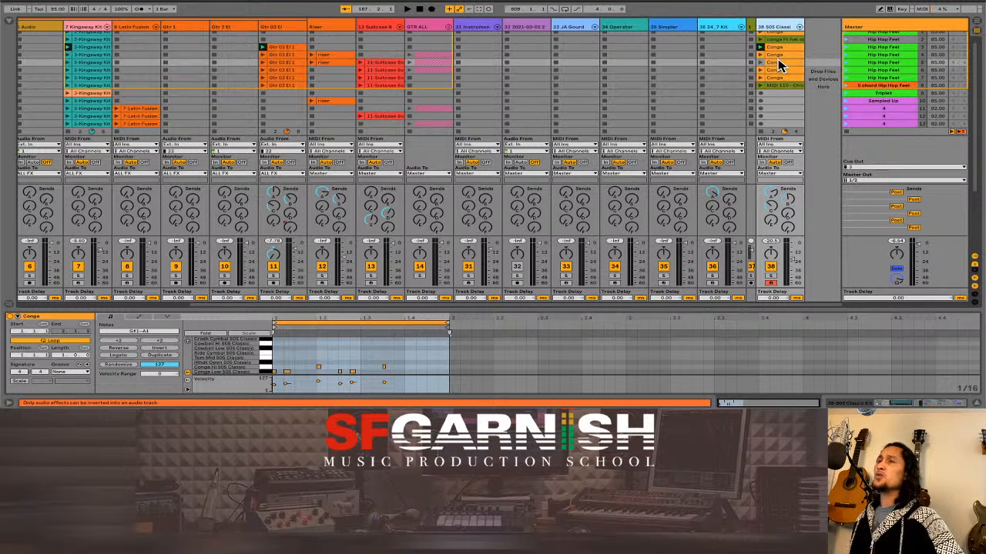
scroll(877, 52, up, 1)
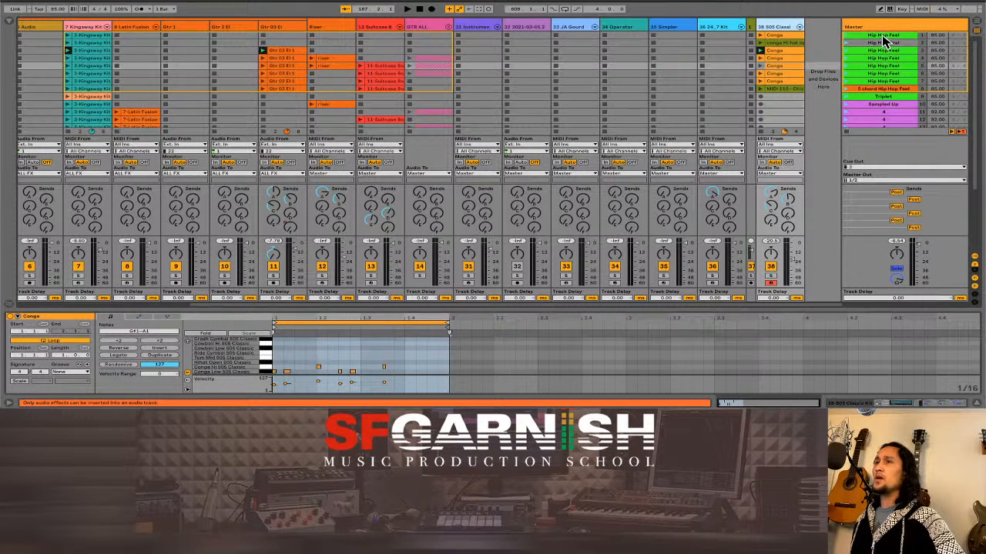
Rename scene 1 as "intro Beat".
click(883, 36)
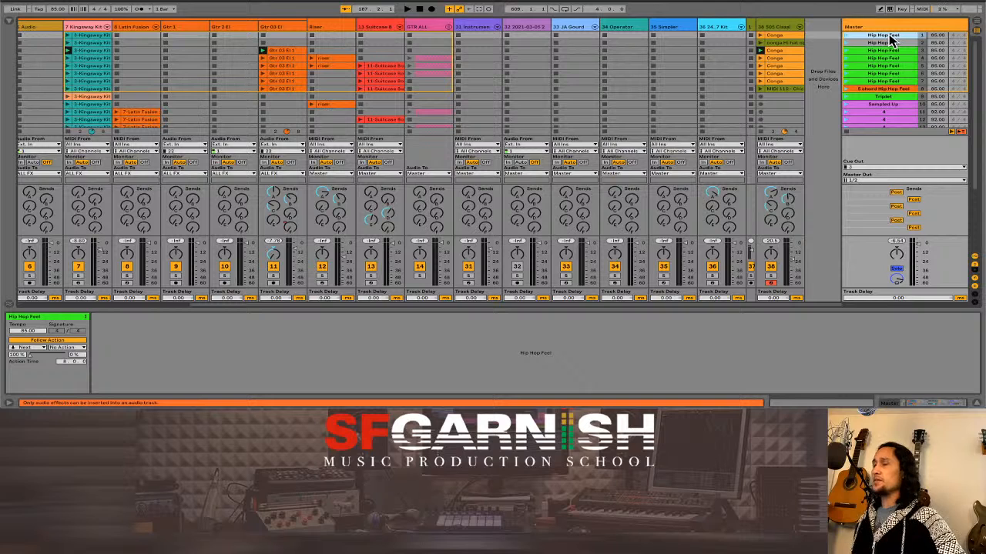
key(ctrl+r)
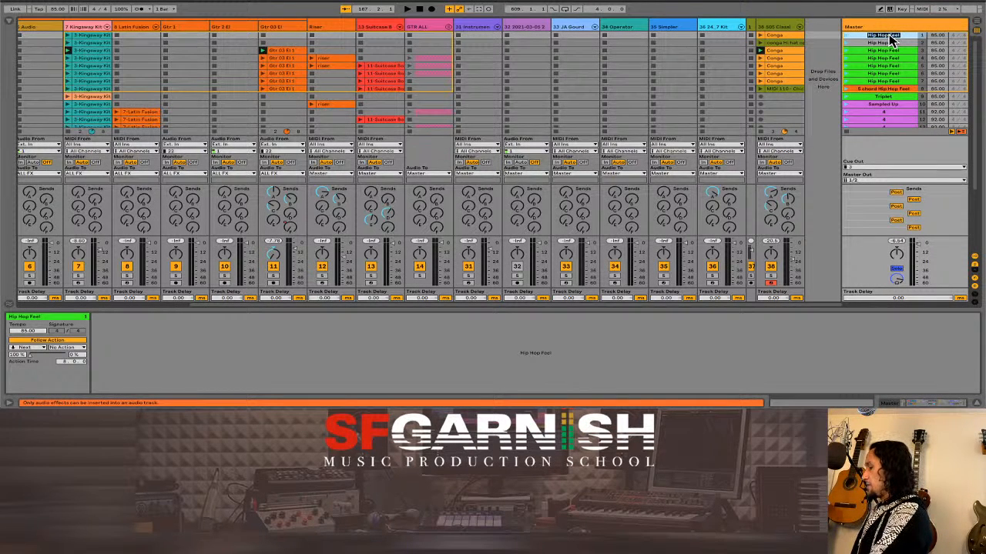
text(intro Beat)
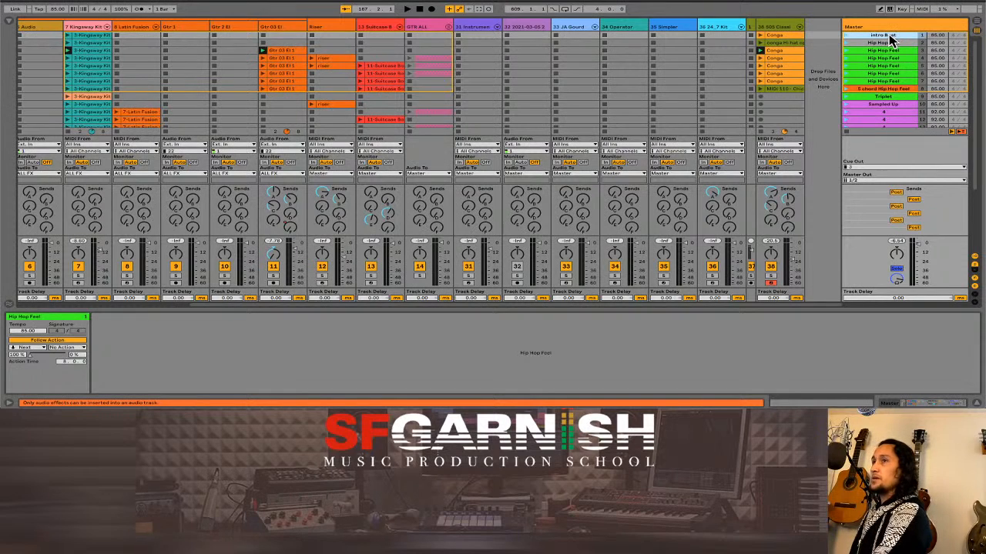
key(Return)
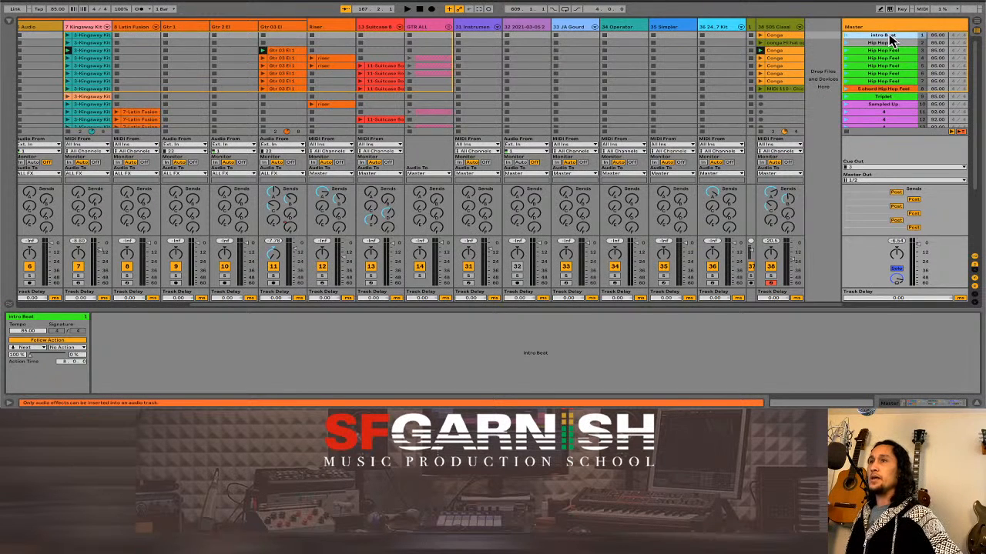
Rename scene 2 as "Hip Hop Up Groove".
click(884, 44)
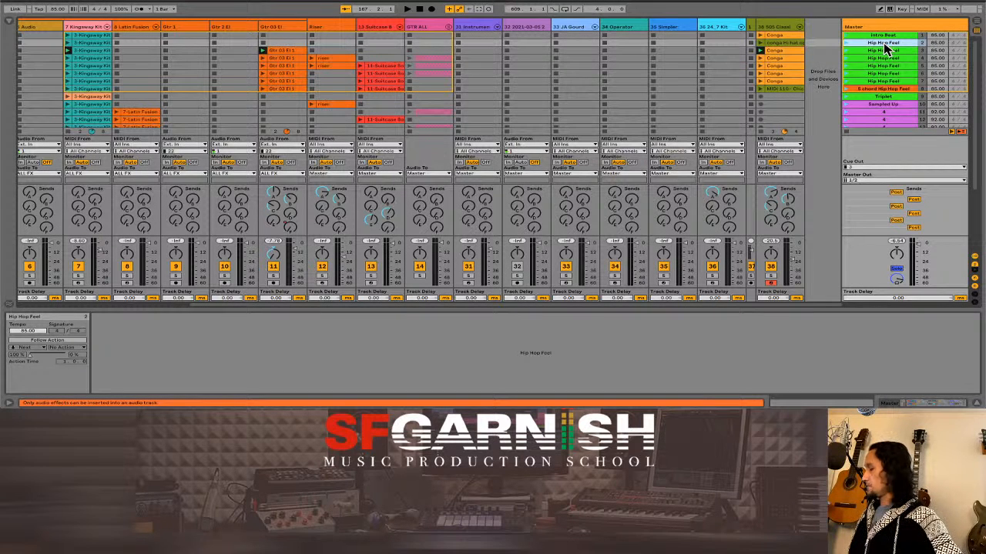
key(ctrl+r)
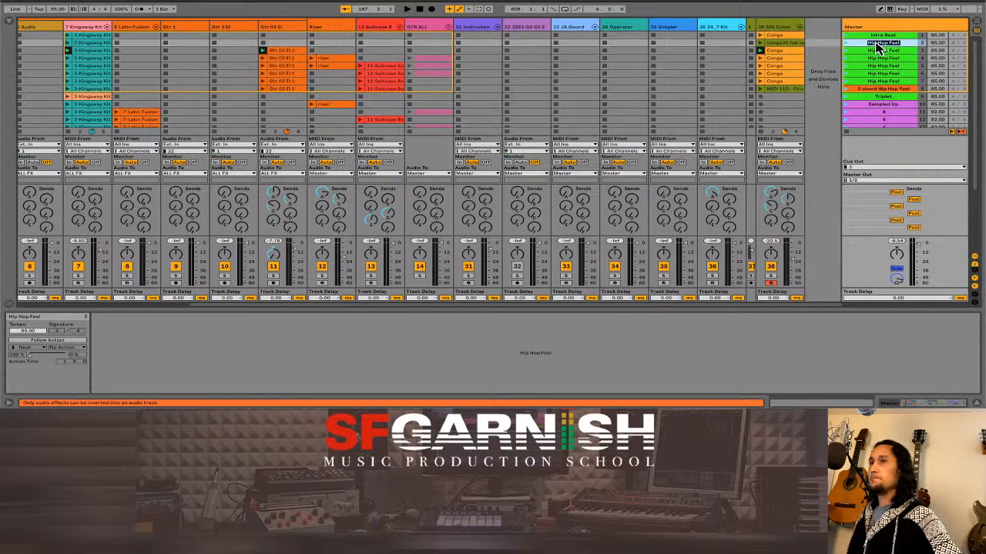
click(897, 43)
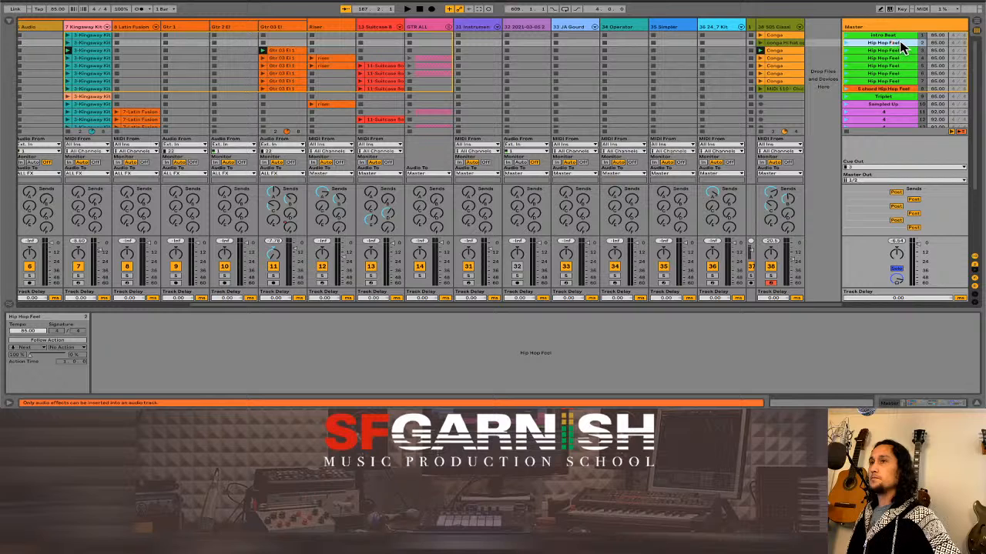
drag(900, 42, 890, 43)
text(Up Groove)
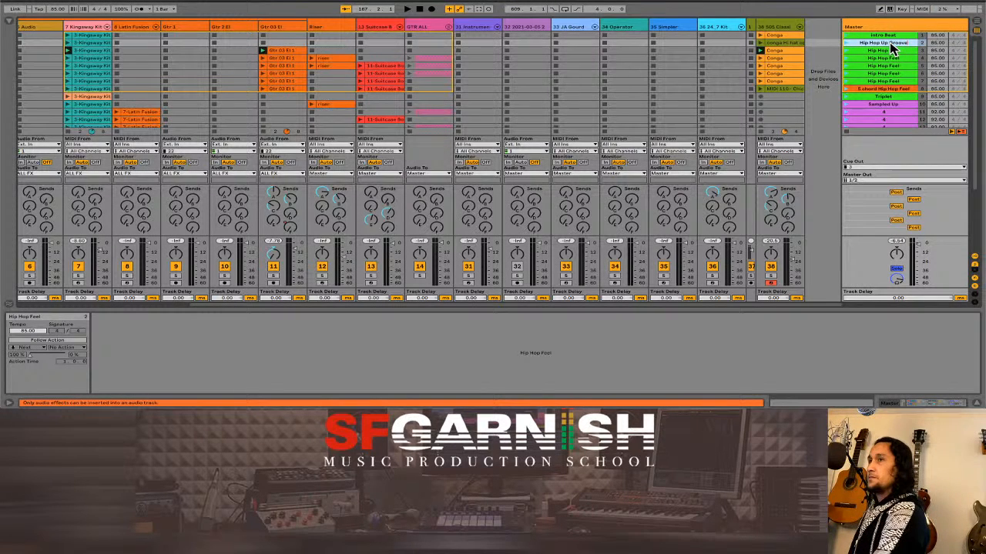
key(Return)
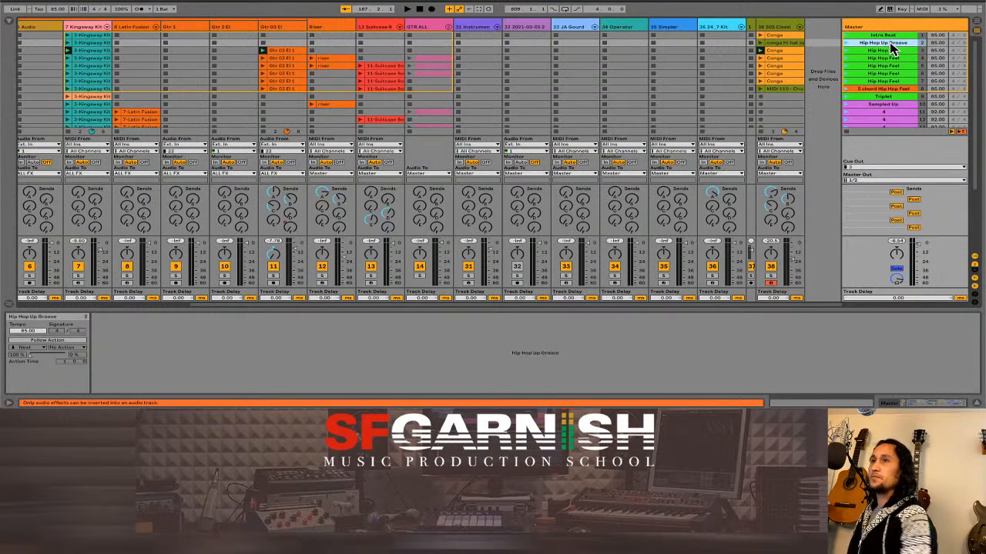
Rename scene 3 as "Verse".
click(886, 51)
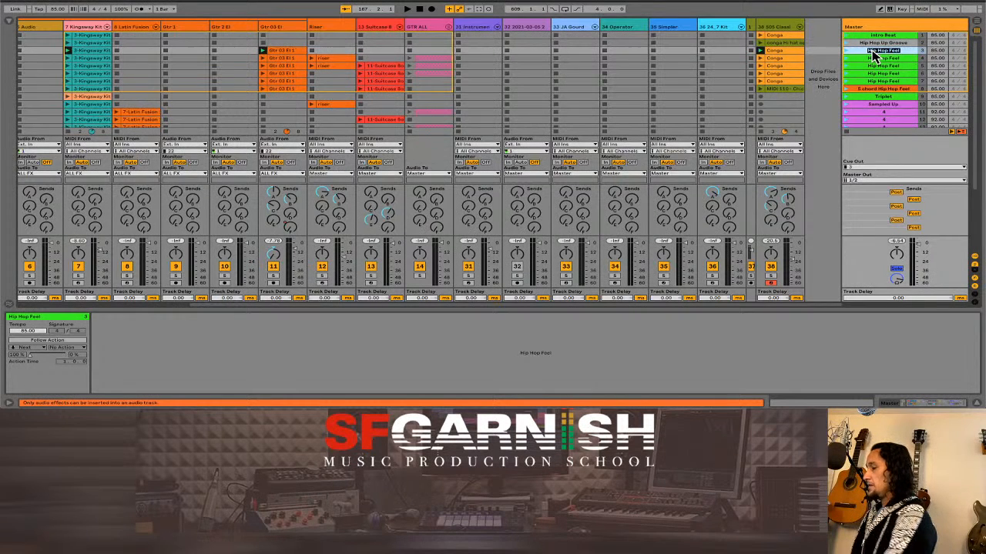
key(BackSpace)
key(BackSpace)
key(BackSpace)
key(BackSpace)
key(BackSpace)
key(BackSpace)
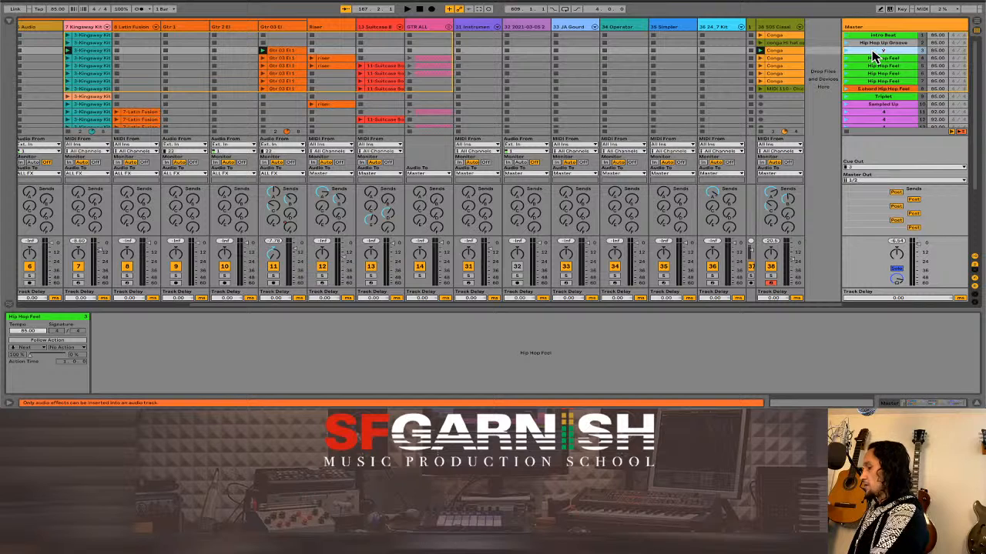
key(Return)
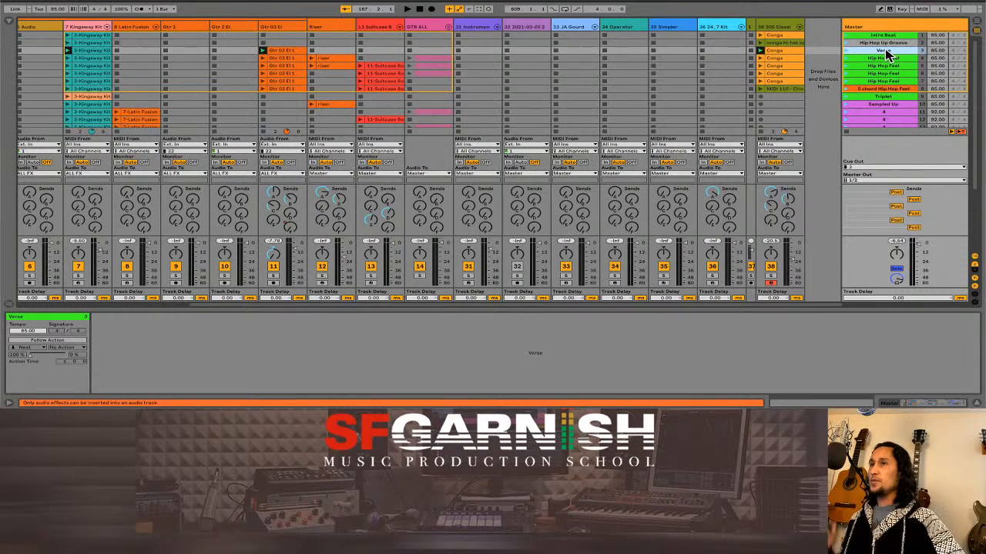
Launch the Verse scene, open its 1-Aqua Wobble clip on track 3 and show that track's devices.
click(846, 50)
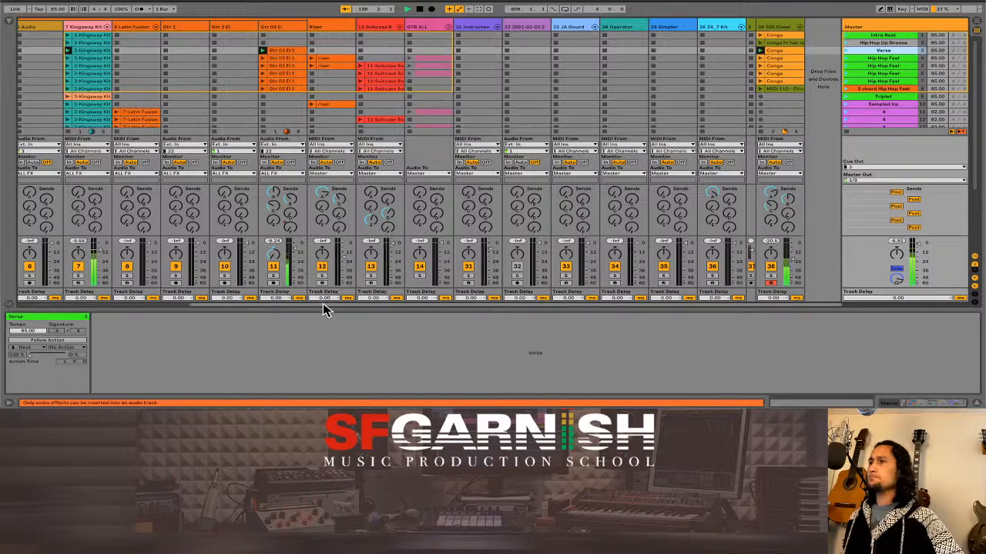
drag(324, 308, 110, 255)
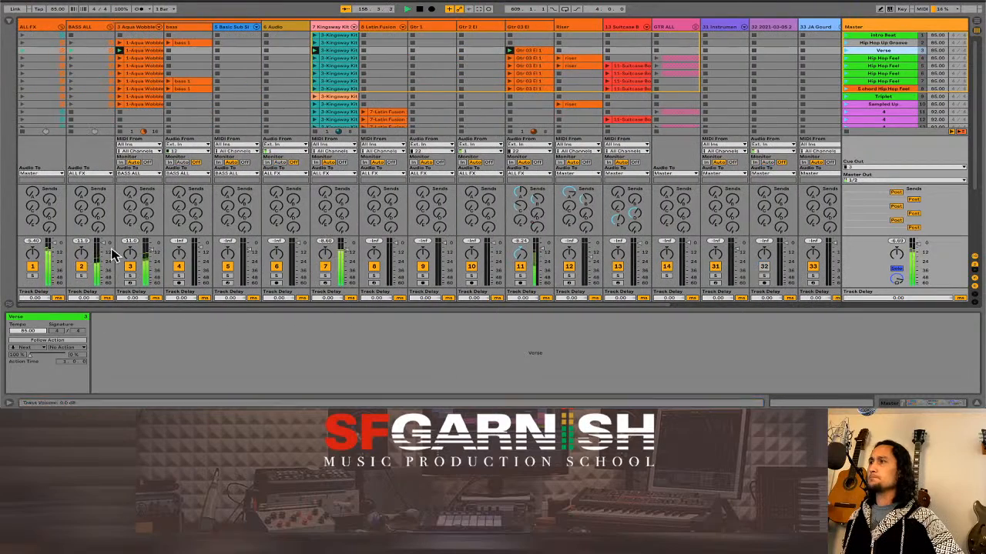
click(149, 52)
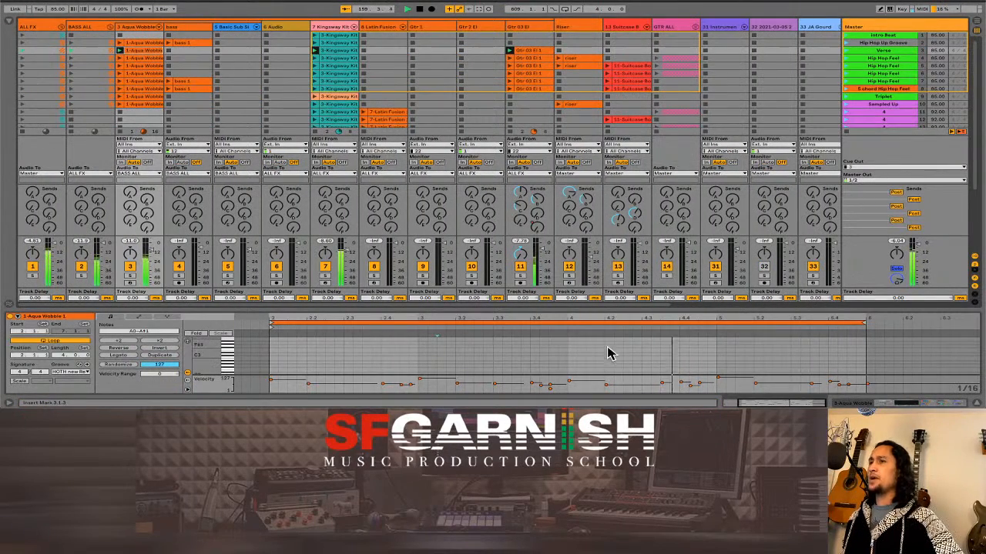
drag(860, 404, 866, 410)
click(885, 406)
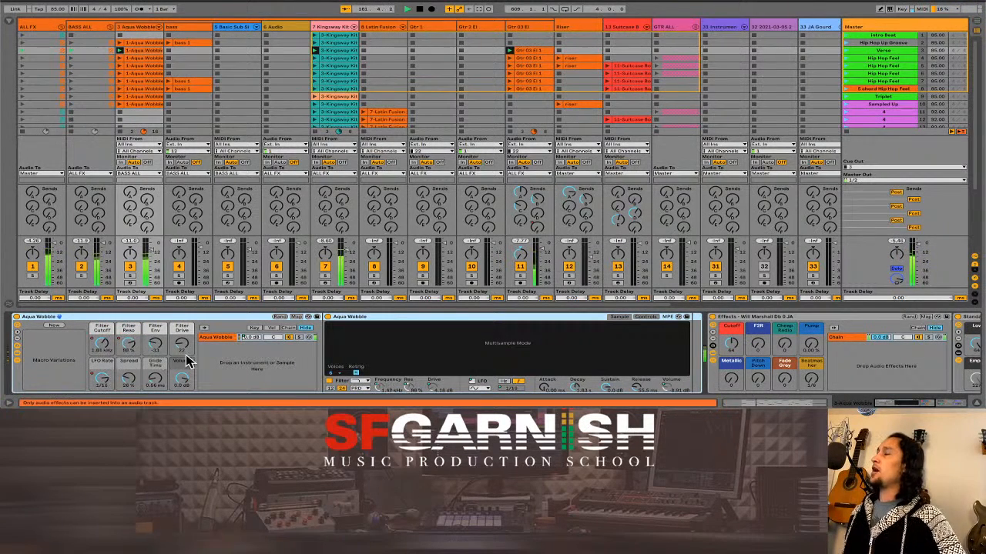
Show the Filter Reso automation of the 1-Aqua Wobble clip and lower the whole envelope so it starts at 0.0 %.
click(130, 347)
right_click(129, 348)
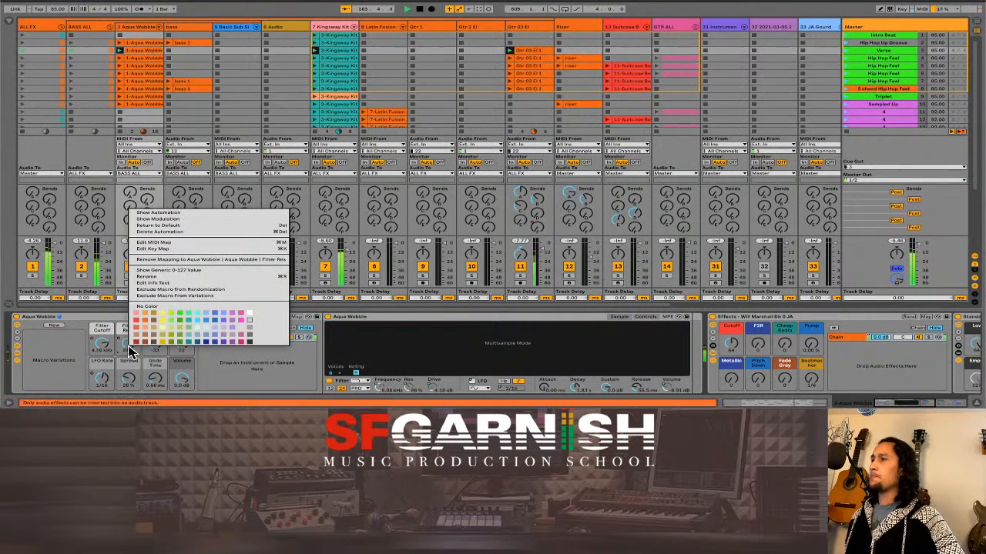
click(158, 215)
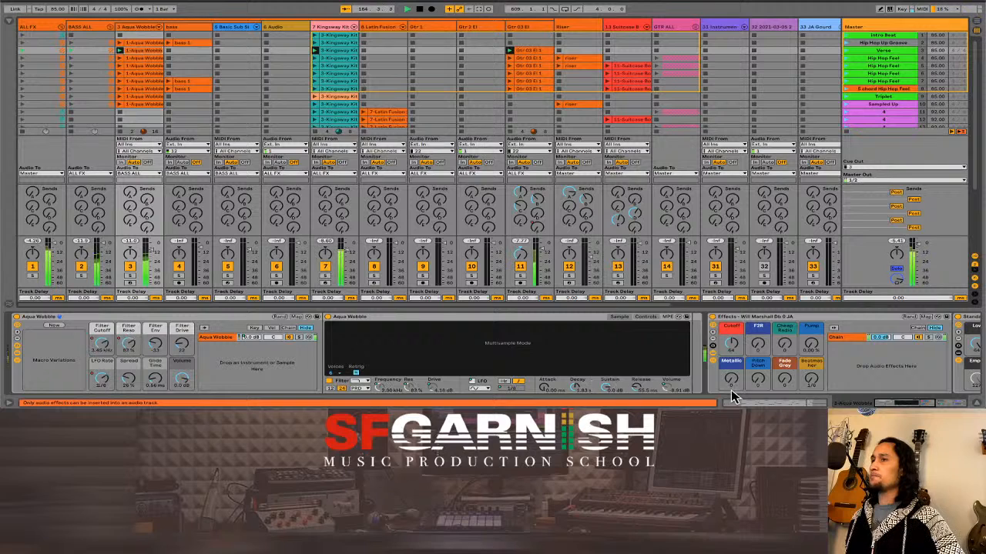
click(762, 401)
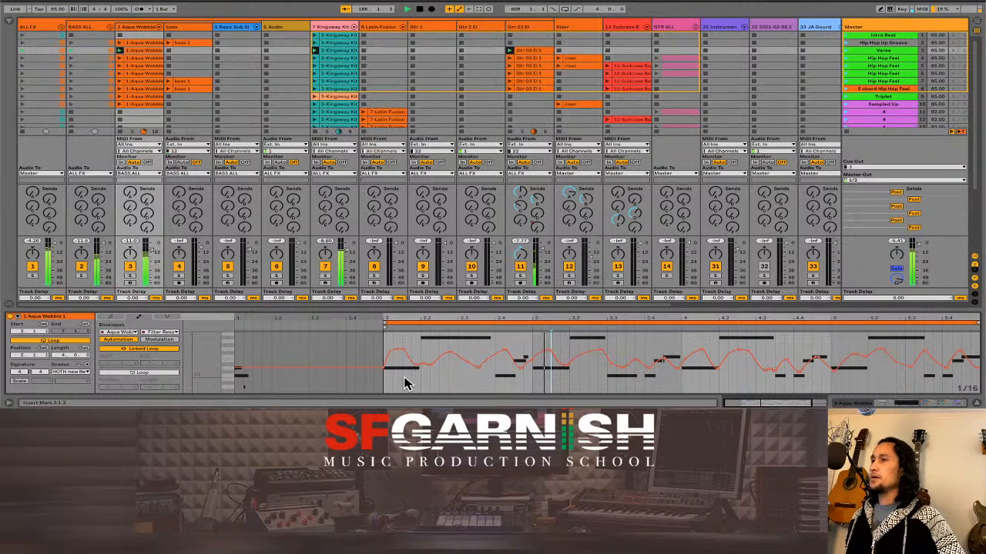
scroll(451, 363, right, 1)
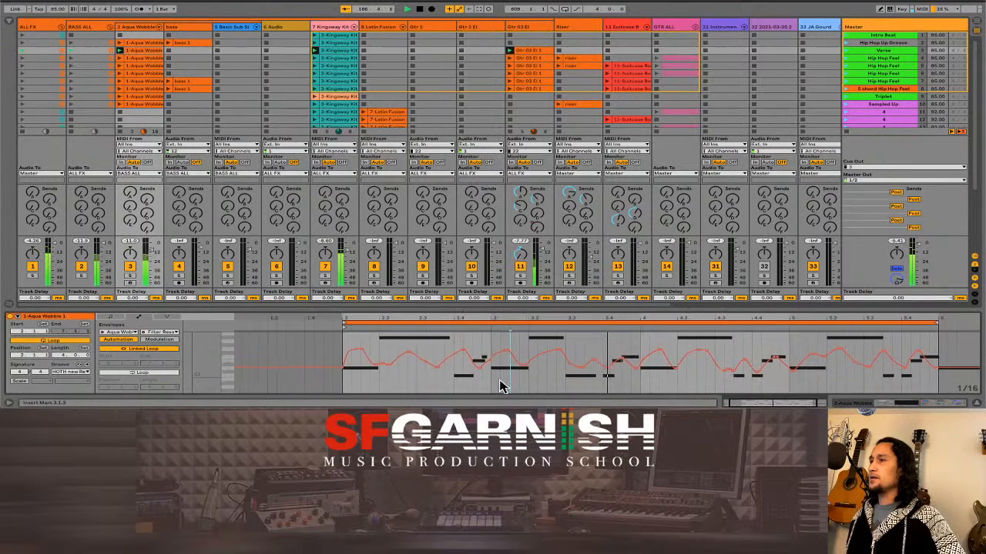
click(531, 380)
key(ctrl+a)
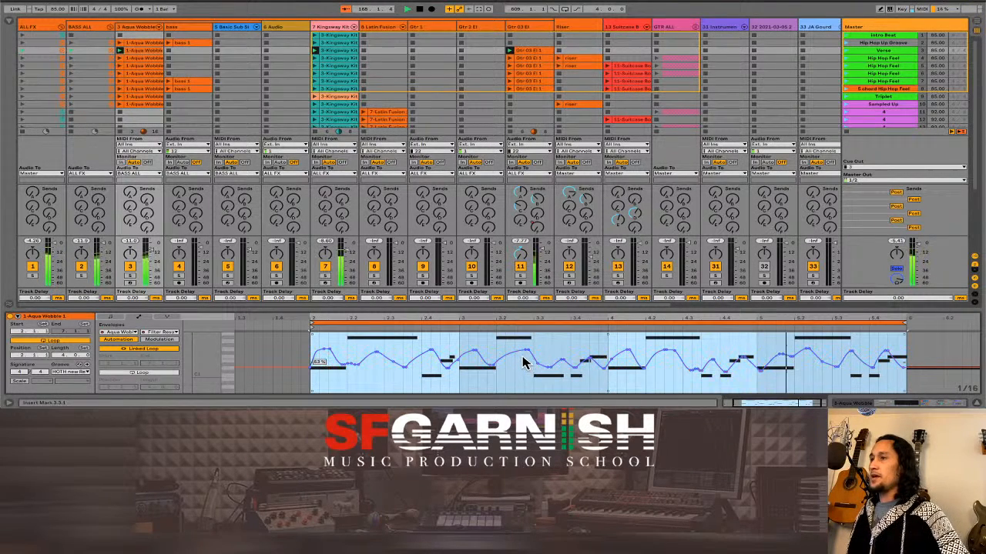
drag(526, 355, 525, 384)
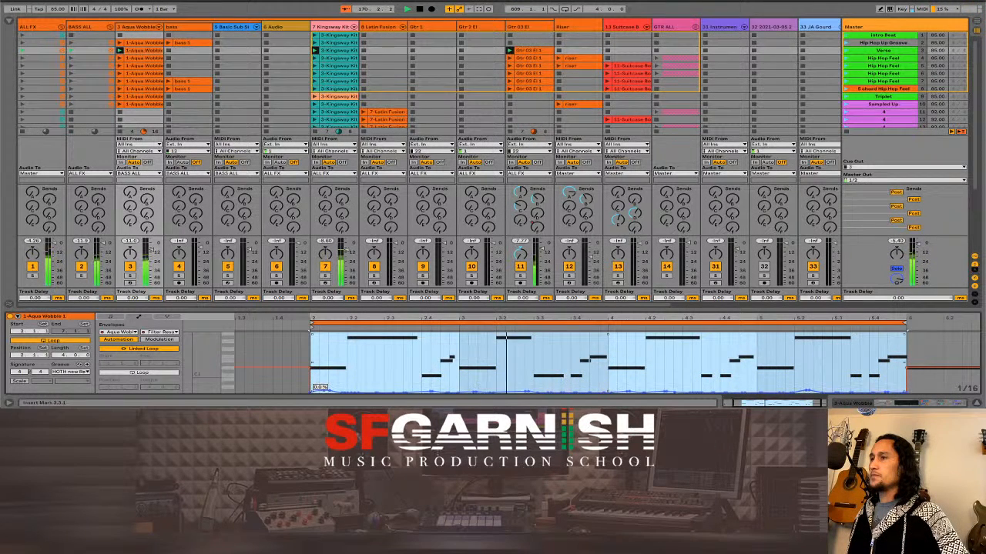
mouse_move(525, 384)
mouse_down()
mouse_move(525, 337)
mouse_move(516, 390)
mouse_move(527, 390)
mouse_up()
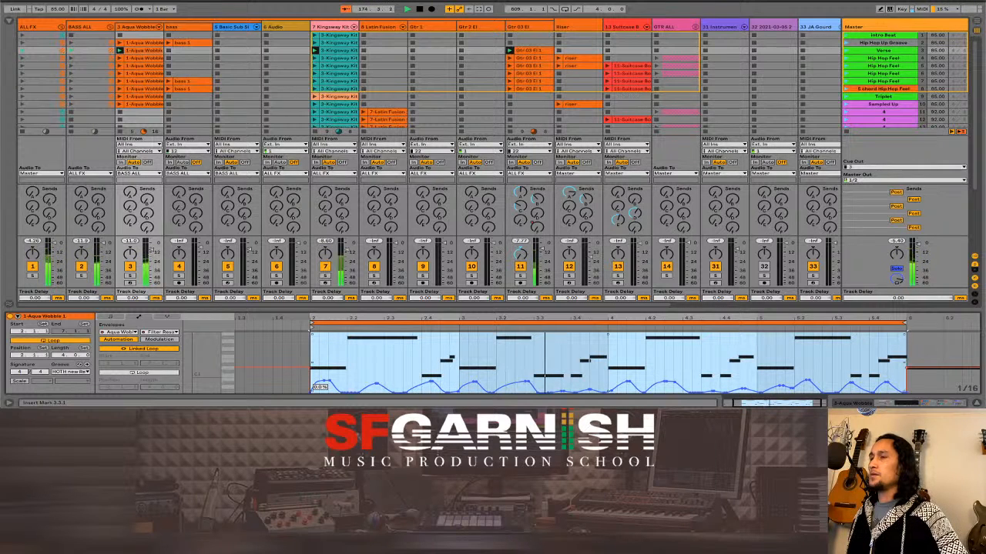
click(801, 373)
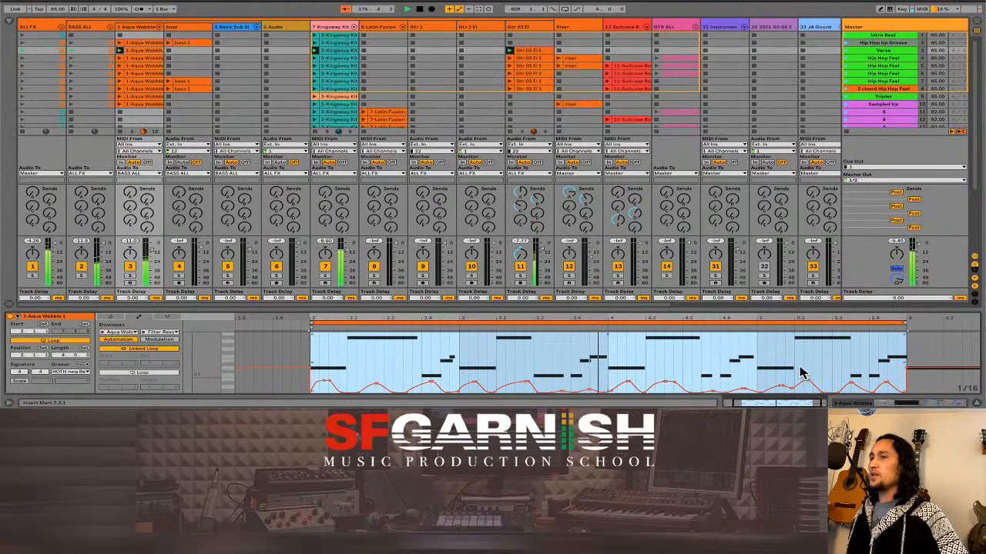
Show the clip's LFO Rate automation, select the entire envelope and shift it slightly lower.
click(883, 404)
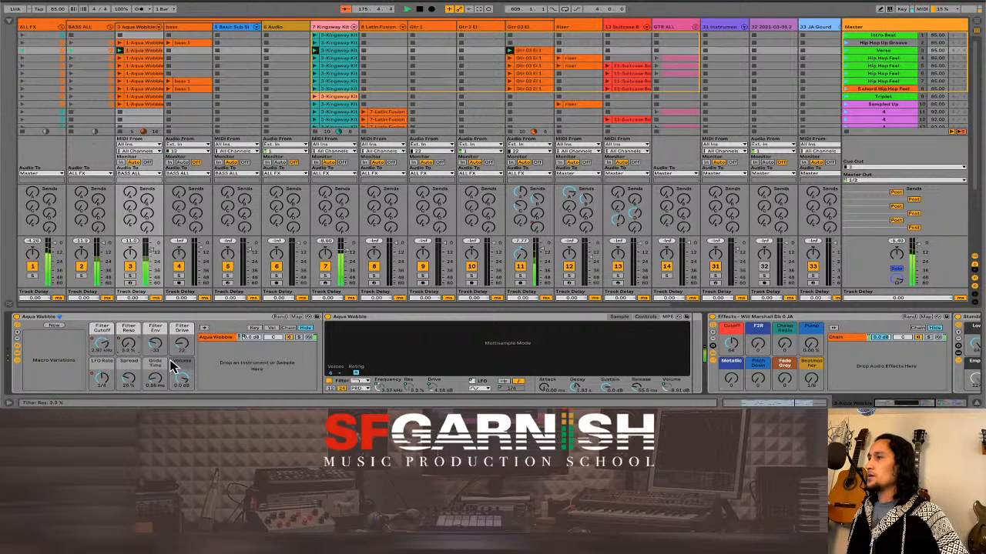
drag(128, 351, 127, 345)
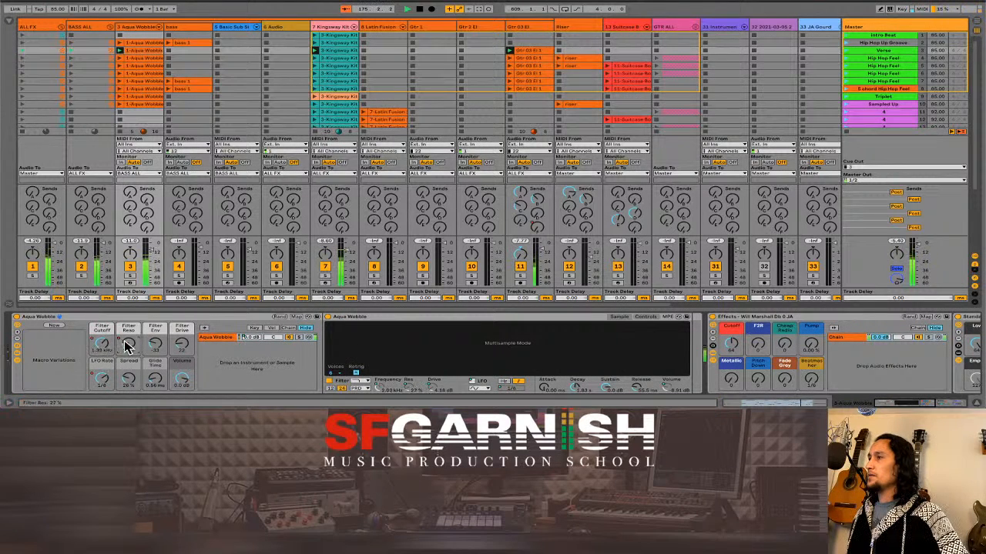
right_click(104, 381)
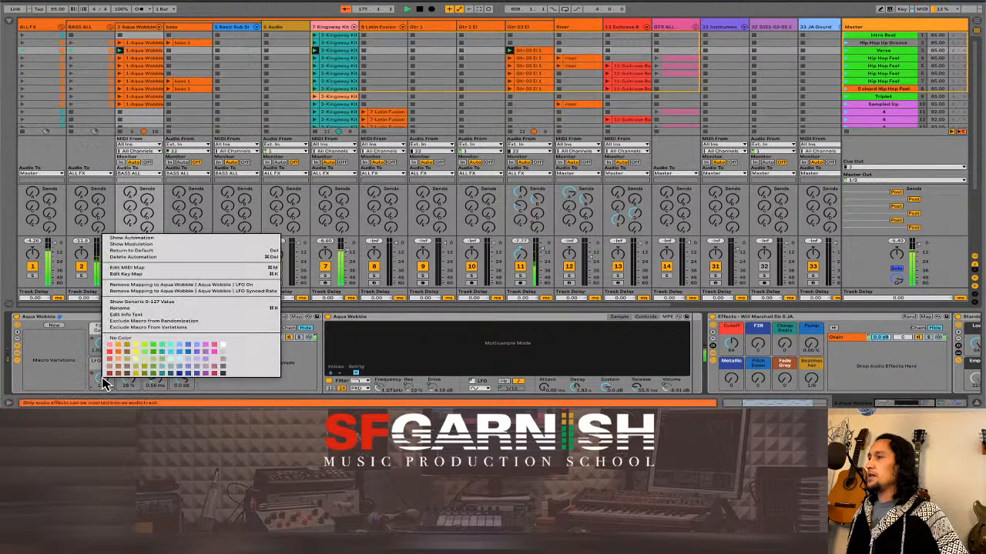
click(150, 243)
click(787, 403)
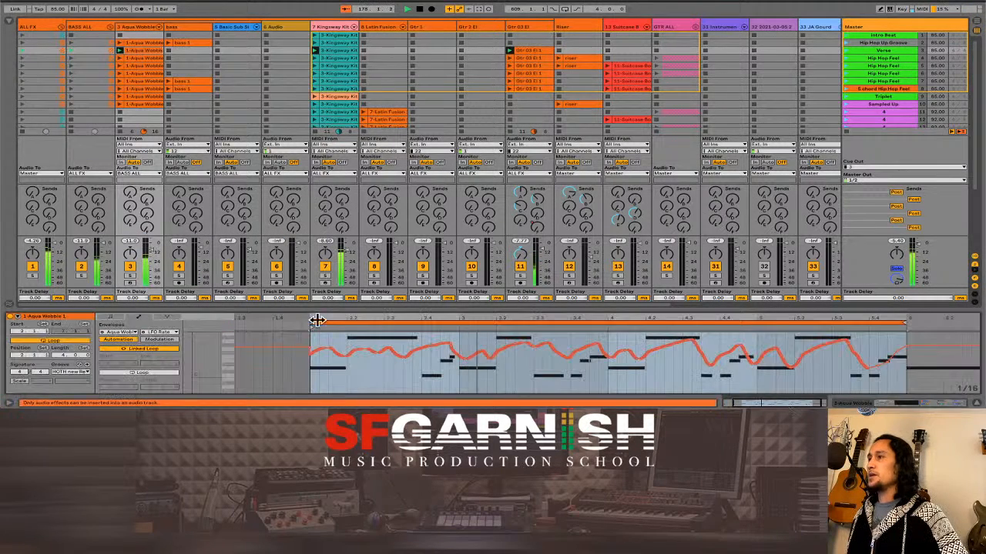
click(159, 332)
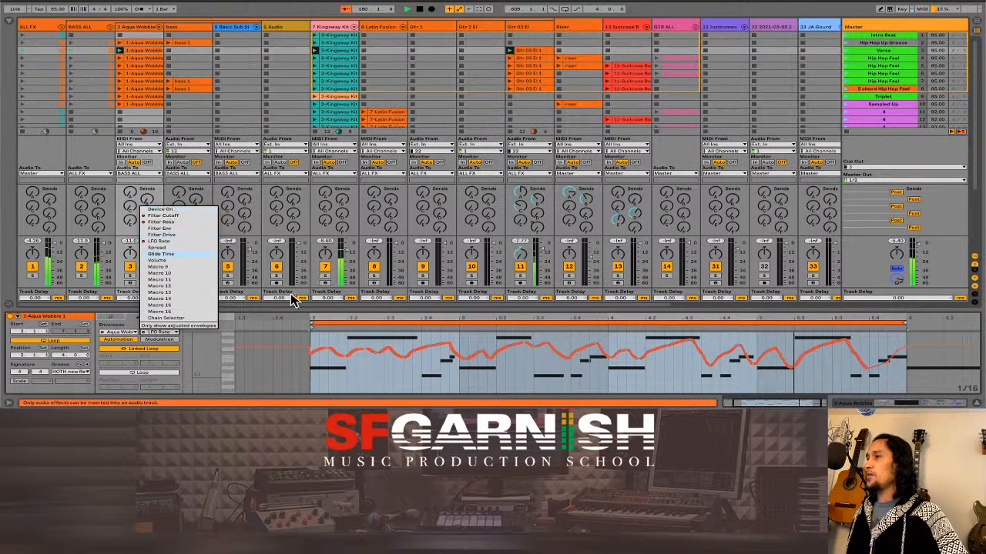
click(421, 380)
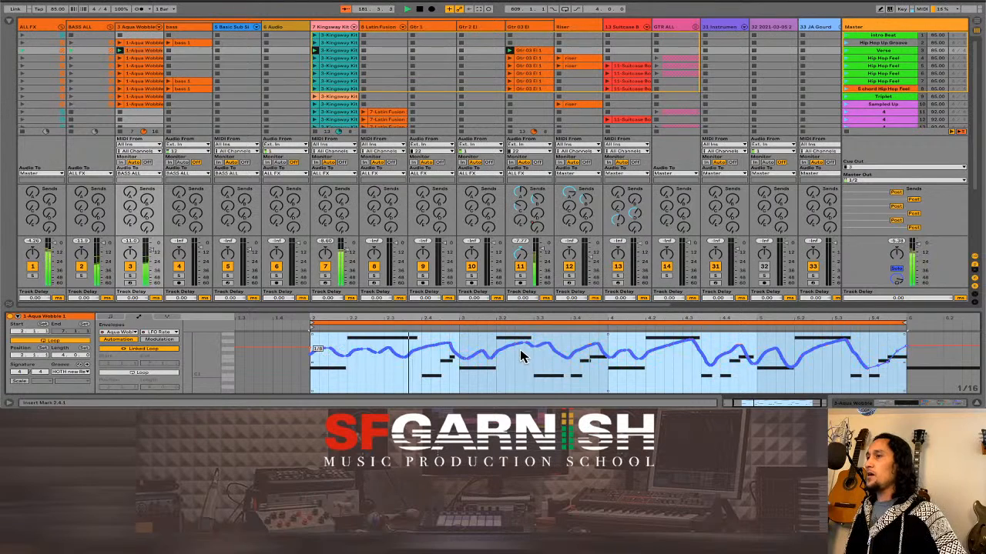
drag(526, 344, 526, 355)
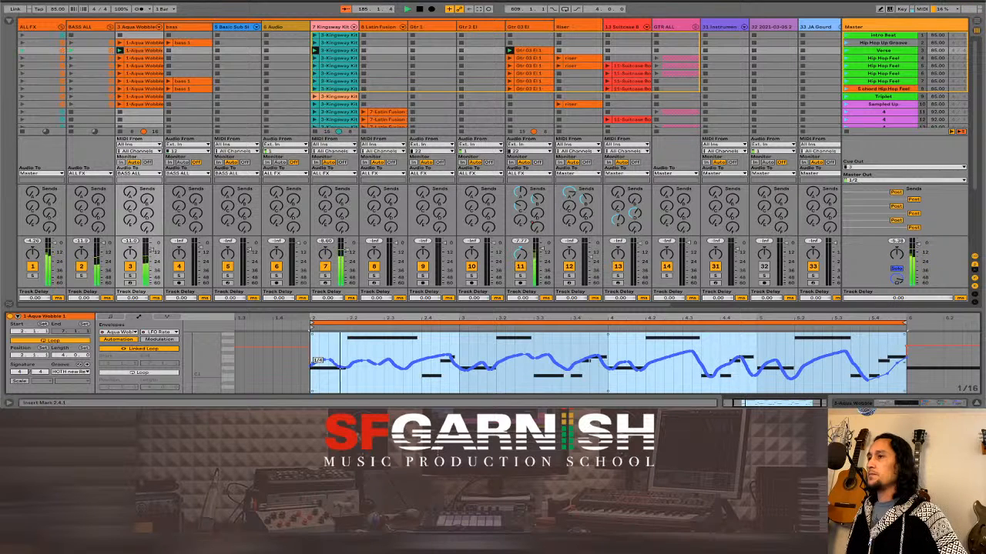
drag(589, 360, 592, 357)
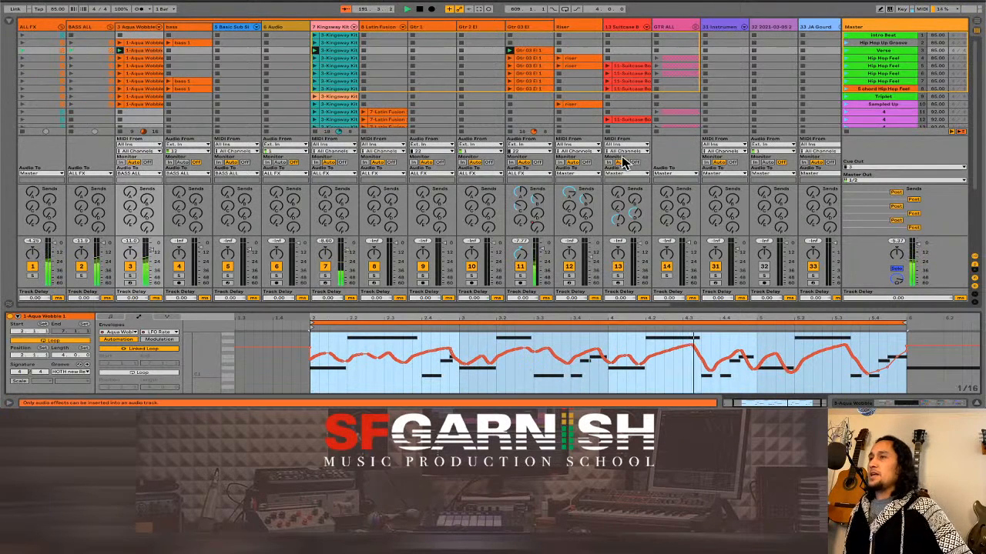
Recolor the Verse scene teal.
click(878, 58)
right_click(881, 51)
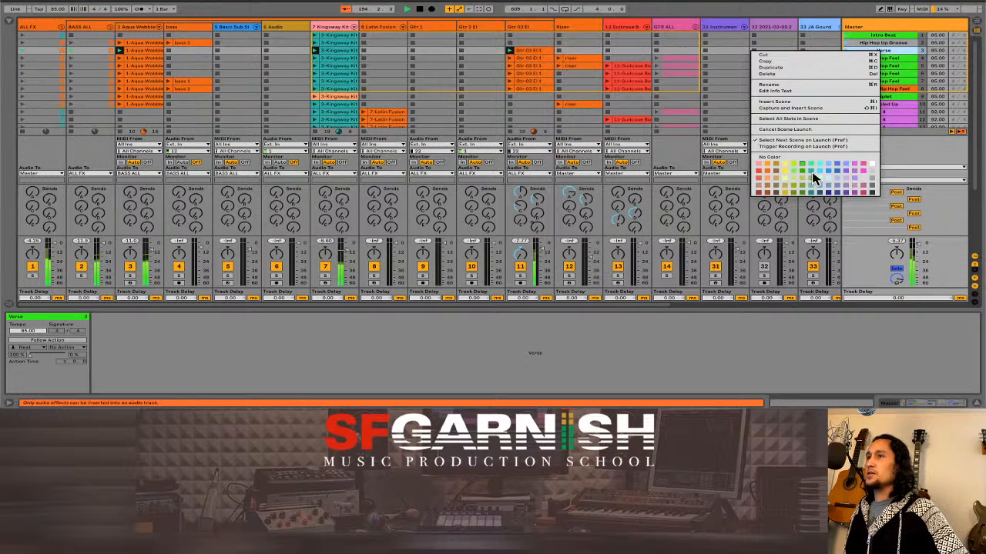
click(811, 171)
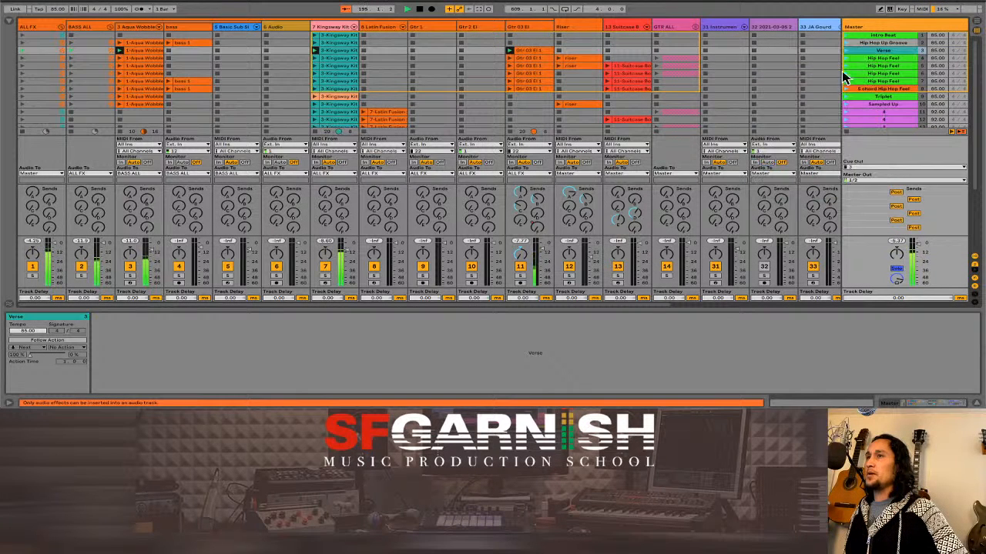
Audition the Hip Hop Feel scenes 4 and 5 by launching one after the other.
click(868, 59)
click(845, 59)
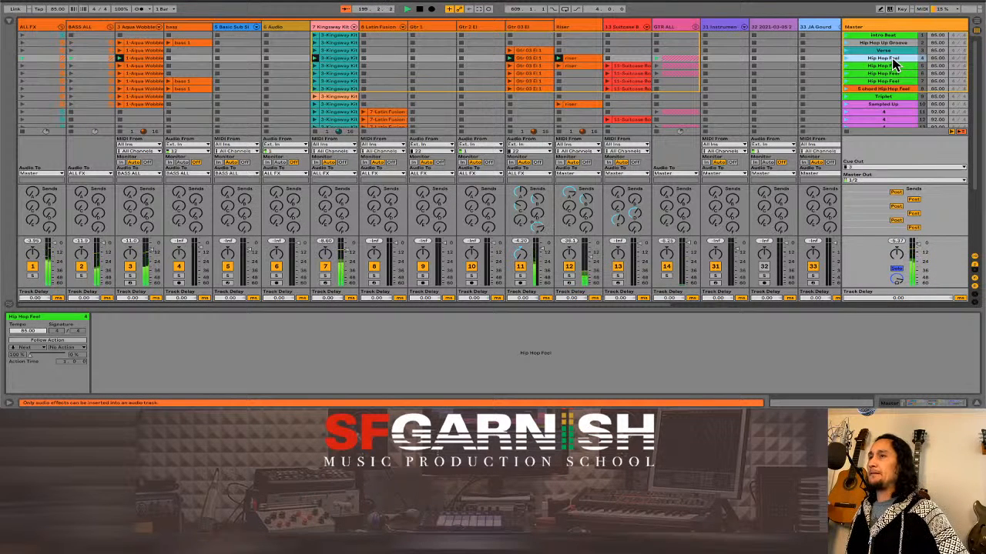
click(844, 65)
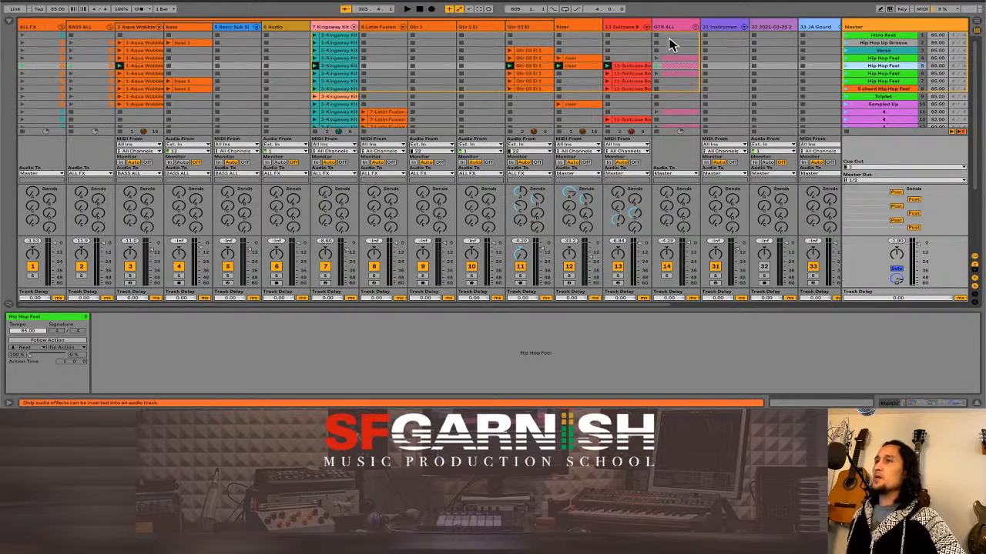
Unfold the GTR ALL group and open track 20's audio clip in scene 5.
click(694, 28)
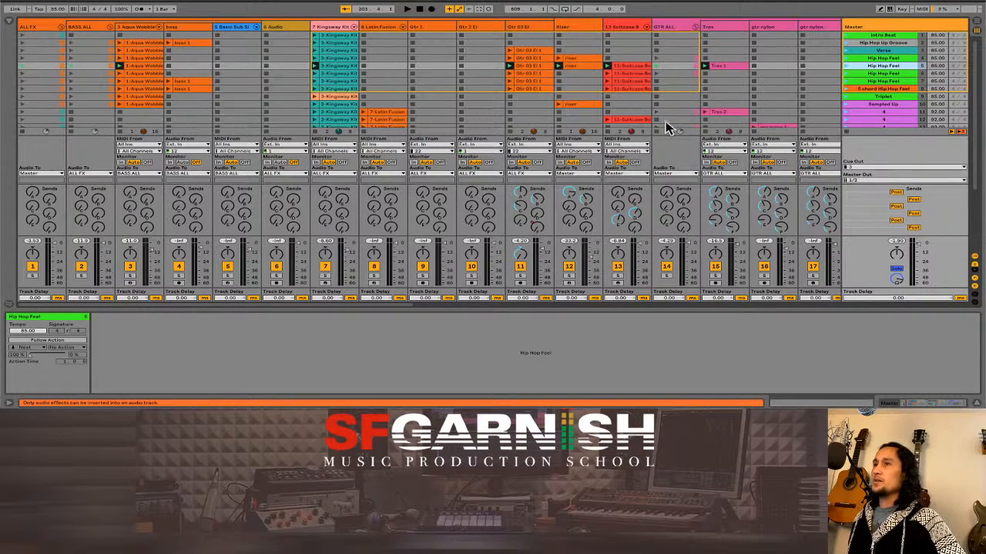
drag(341, 306, 633, 310)
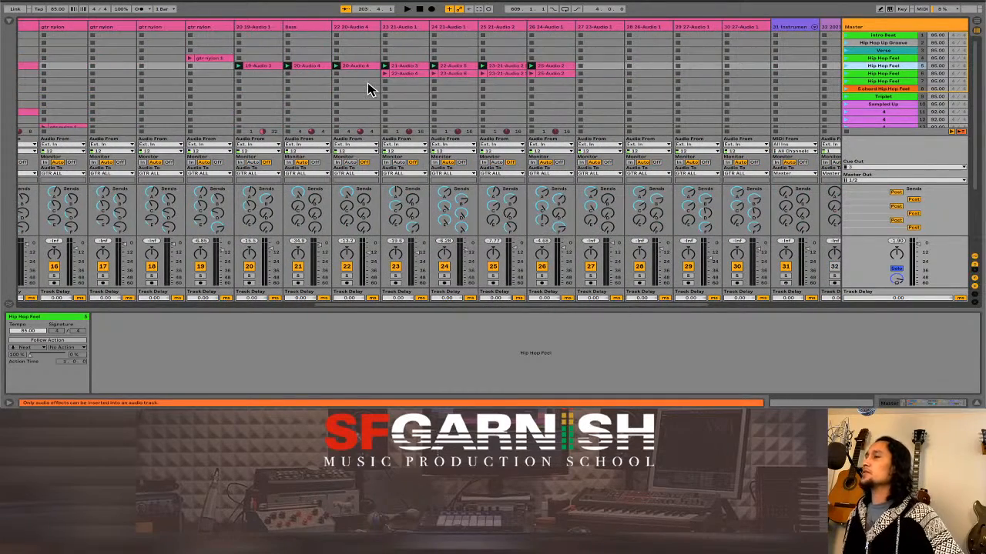
click(262, 67)
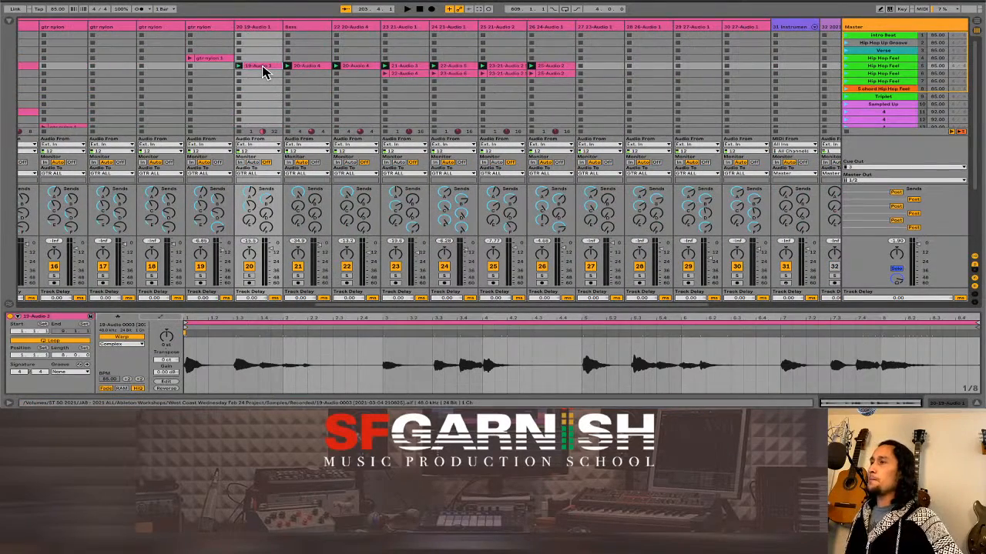
Solo track 20 and rename it "Bell & Voice Sample".
click(255, 25)
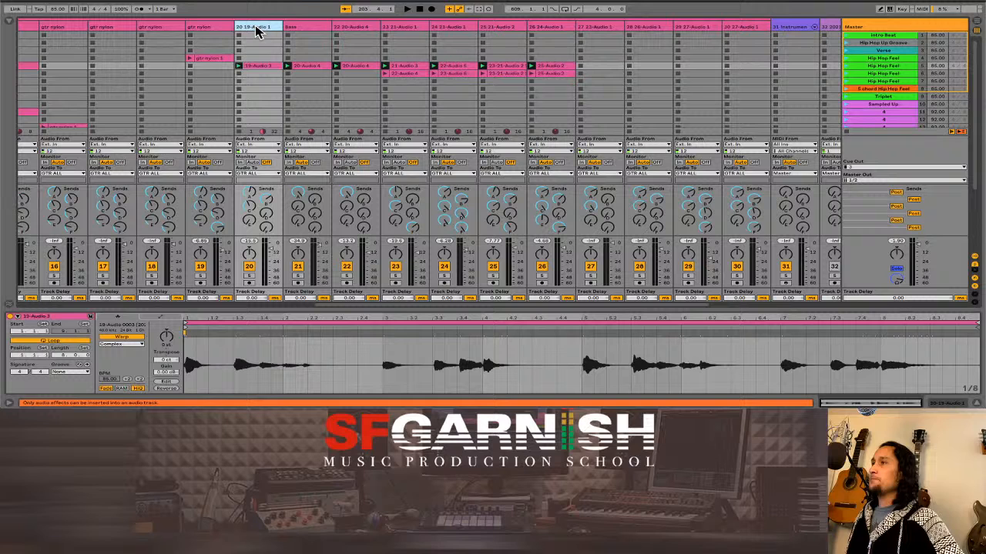
click(263, 69)
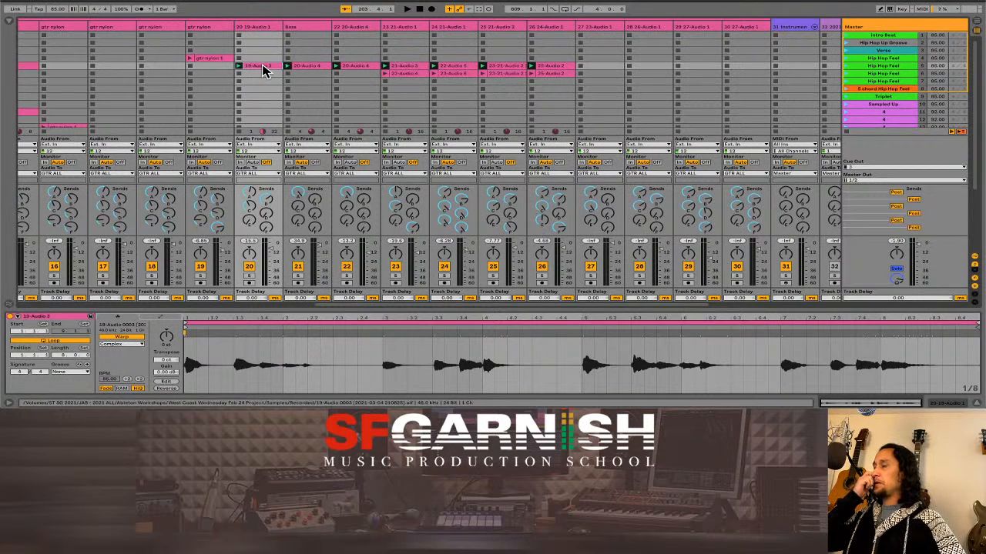
click(247, 276)
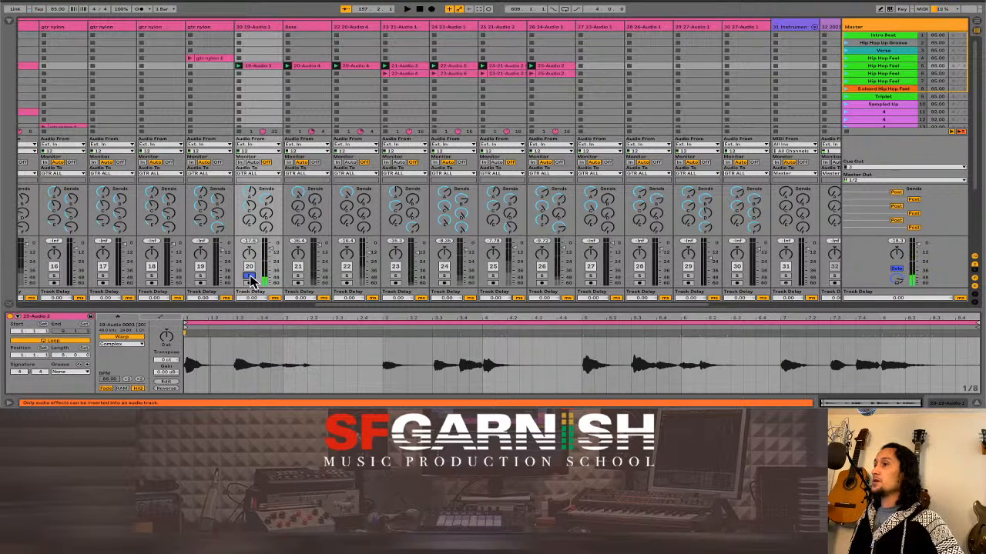
click(260, 29)
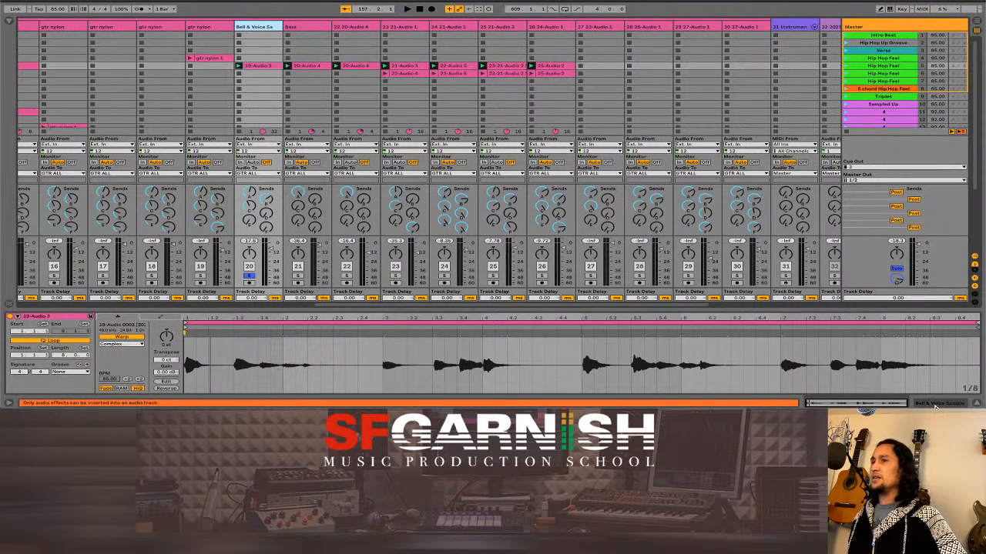
Load the SHKR FX rack 01 preset from the Racks custom collection onto the Bell & Voice Sample track.
key(shift+Tab)
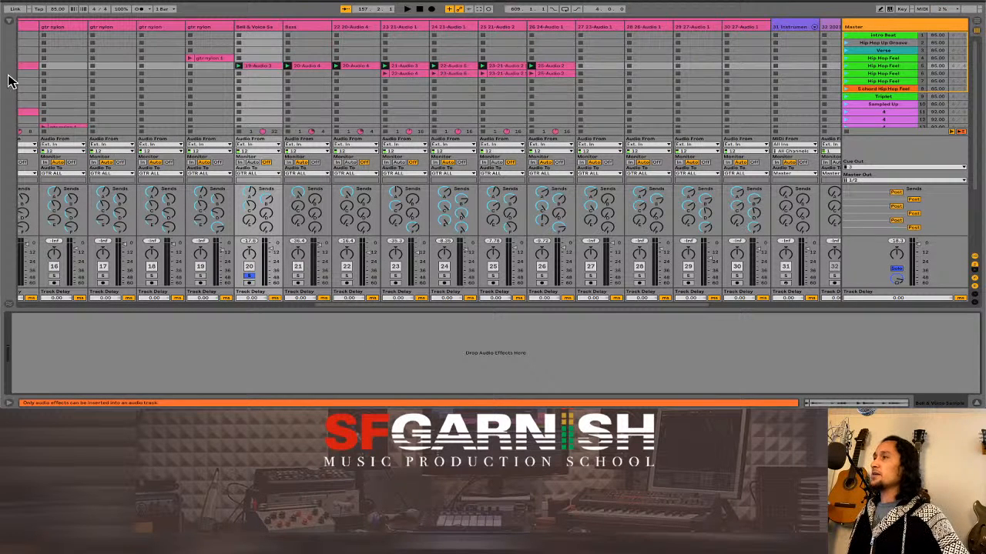
click(11, 23)
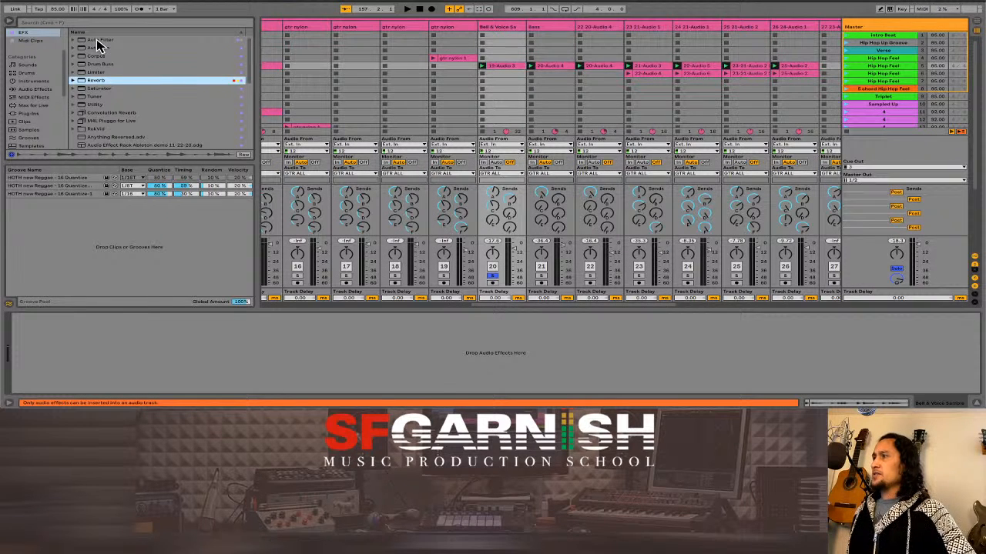
scroll(35, 77, up, 3)
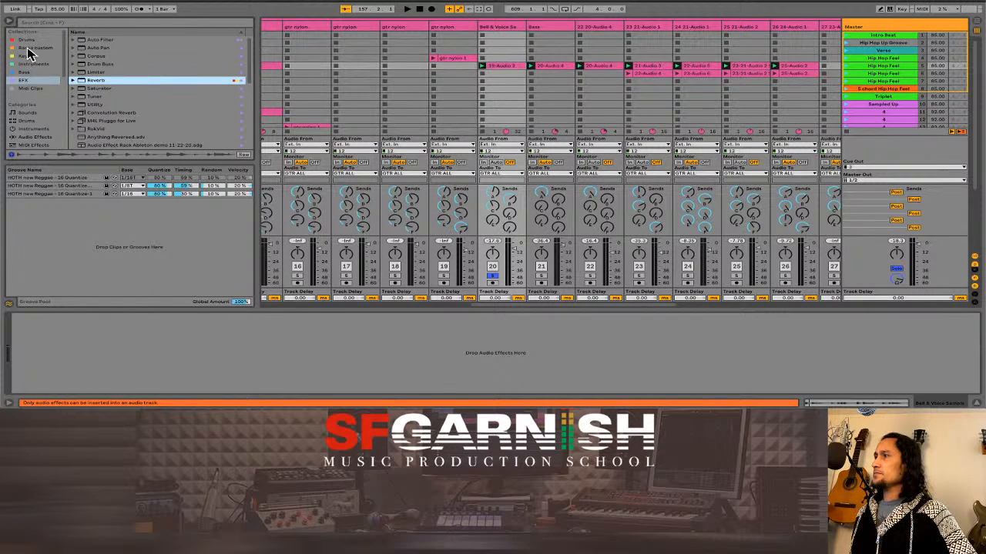
click(31, 48)
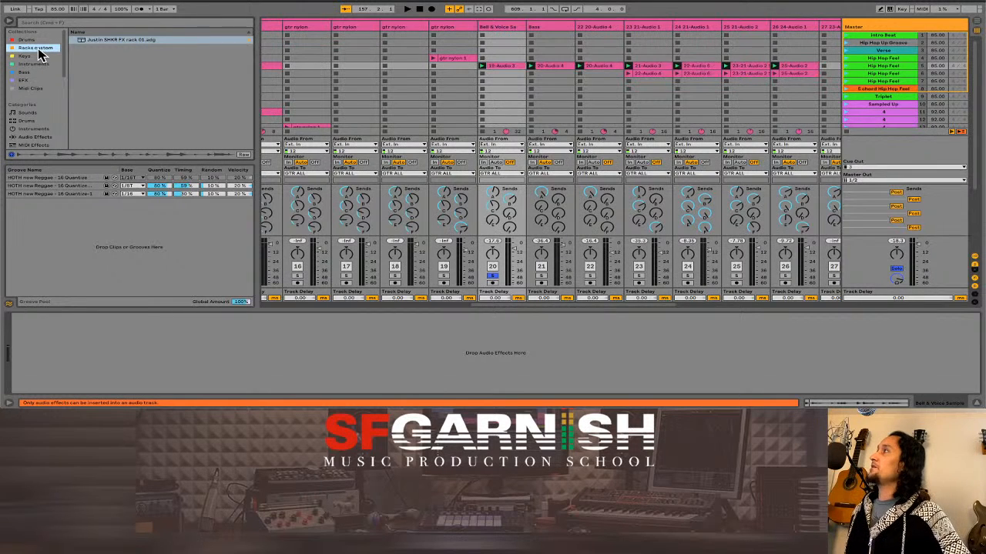
click(109, 41)
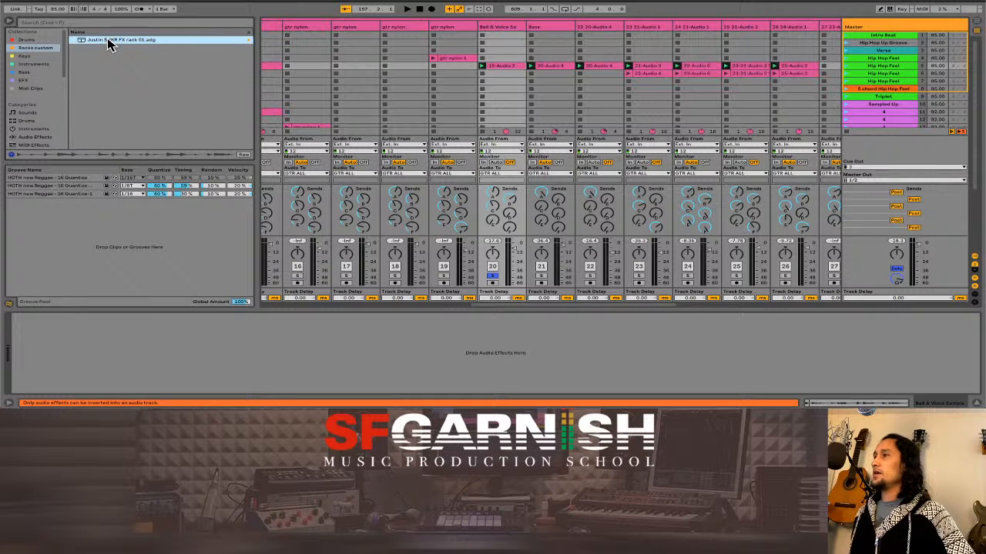
drag(108, 40, 125, 44)
drag(445, 43, 498, 43)
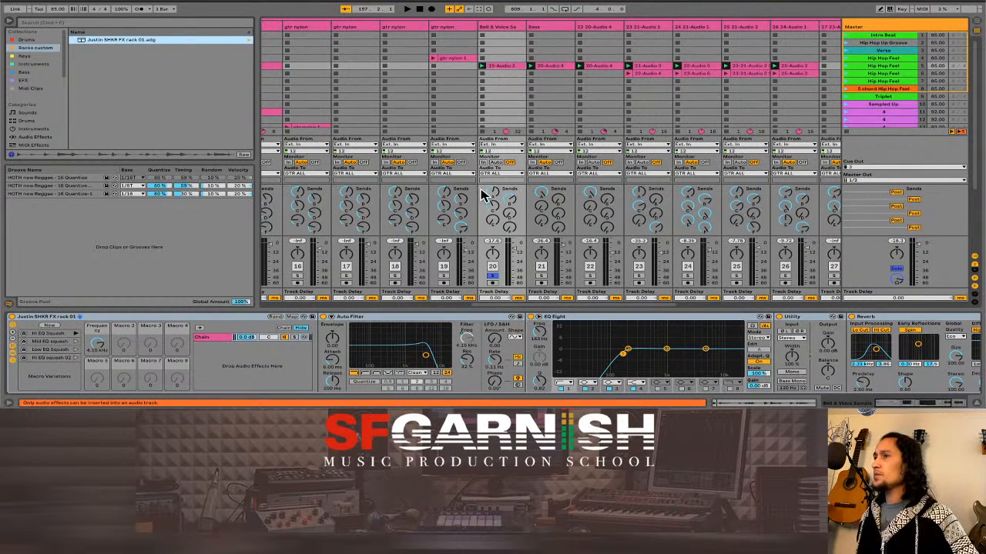
Play the scene 5 clip on the soloed track through the effects rack and examine its Auto Filter, EQ Eight, Utility and Reverb.
click(482, 65)
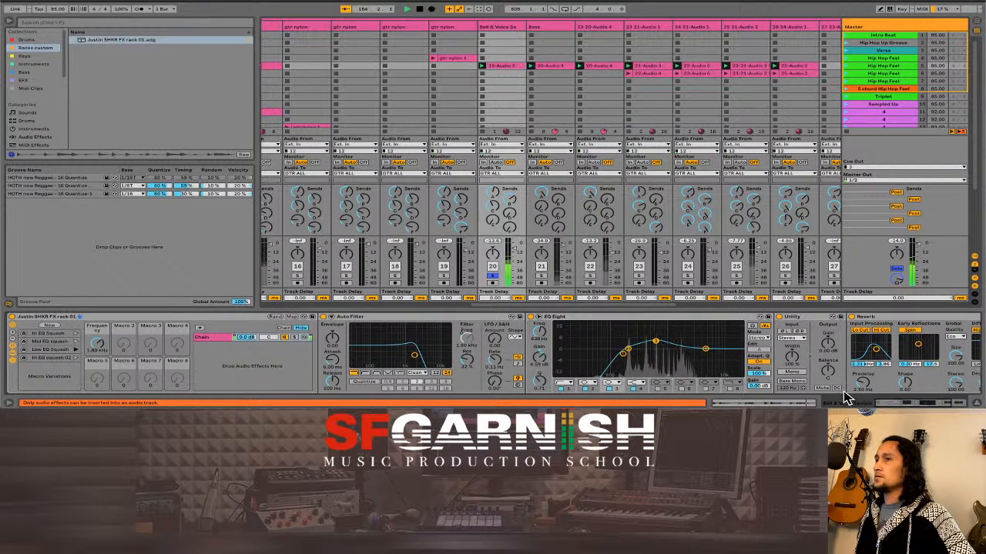
scroll(844, 396, right, 5)
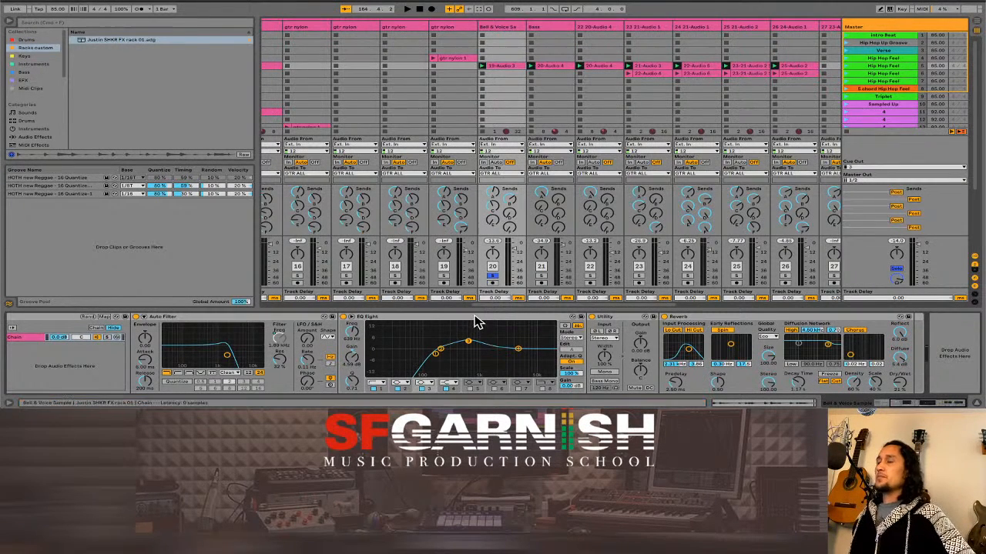
Search the audio effects for "amp" and add the Amp device after the Reverb on the Bell & Voice Sample track.
click(31, 81)
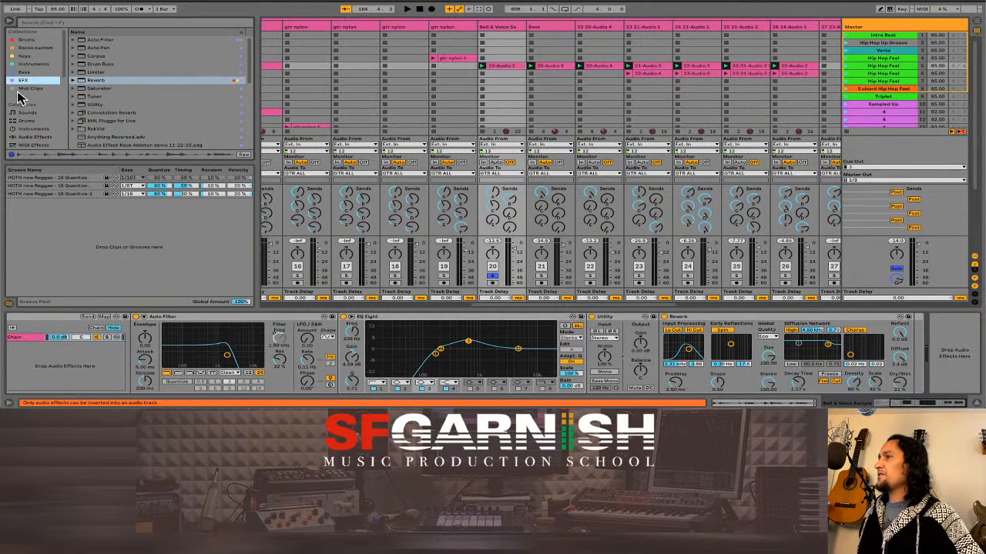
click(61, 22)
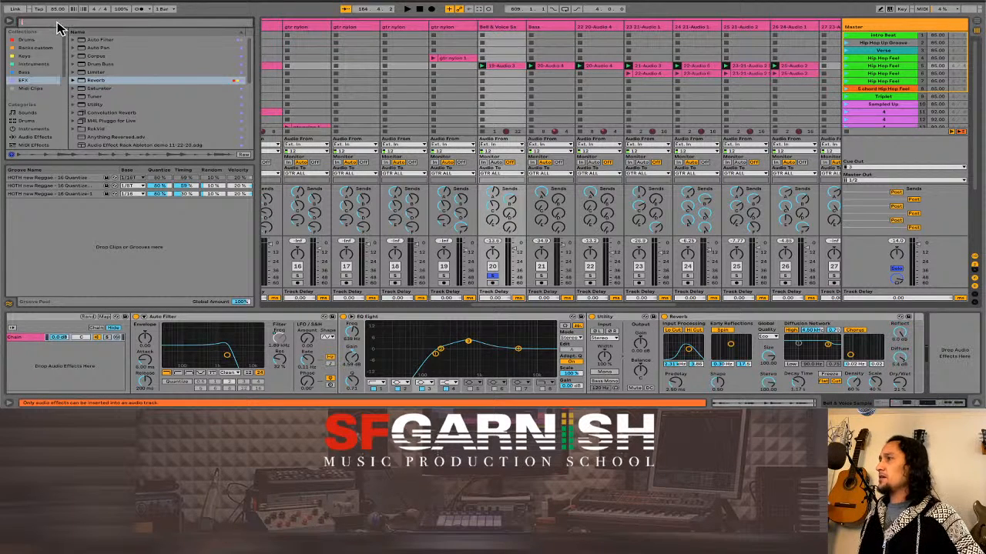
text(amp)
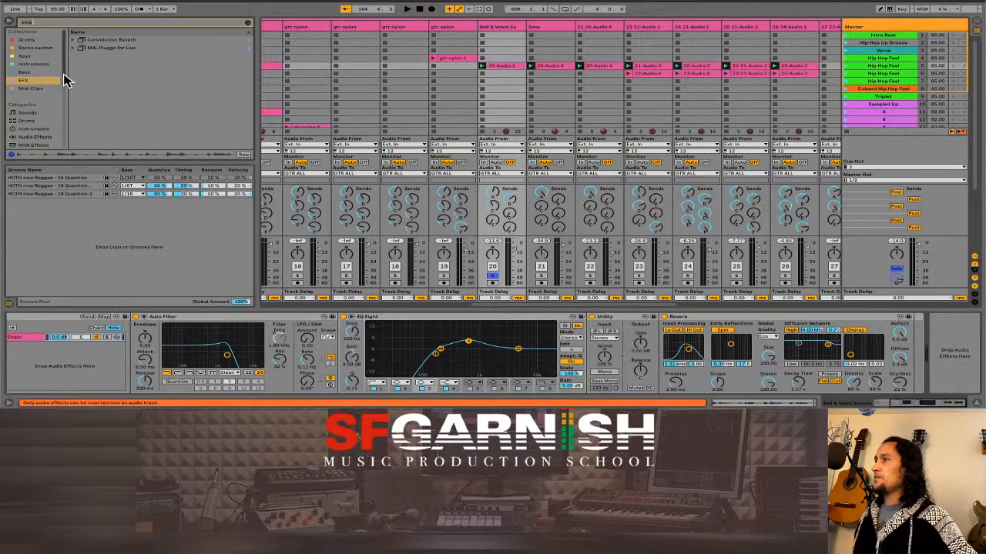
scroll(34, 100, down, 3)
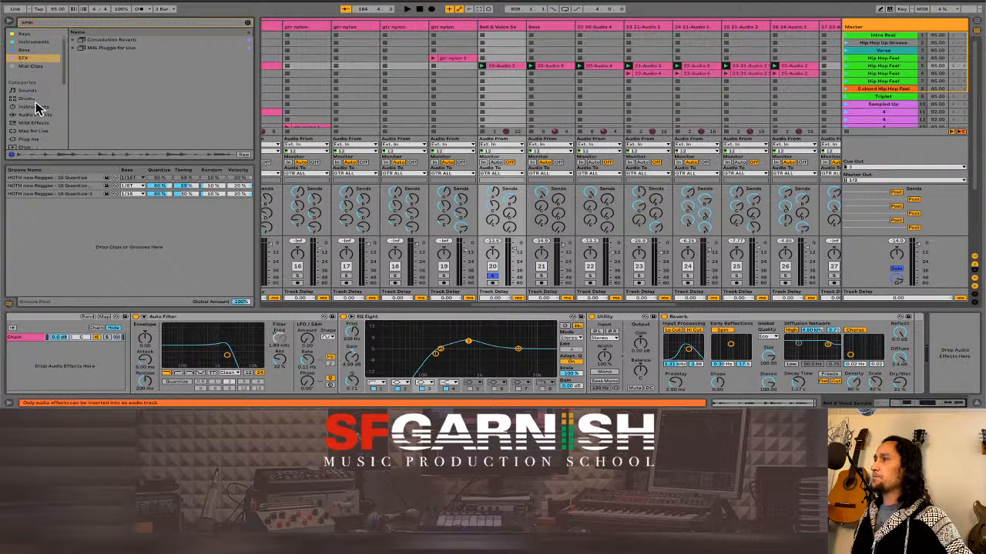
click(37, 115)
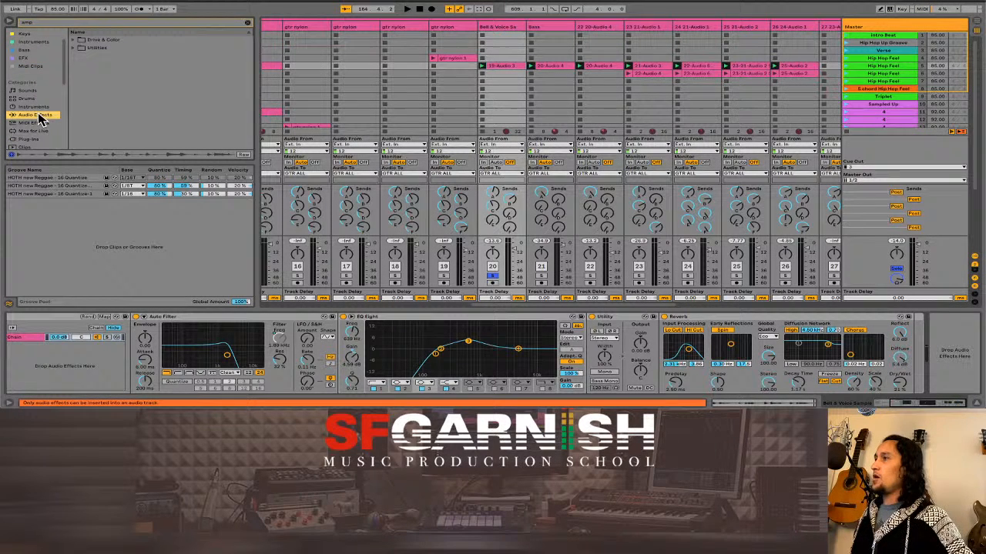
click(74, 41)
click(80, 48)
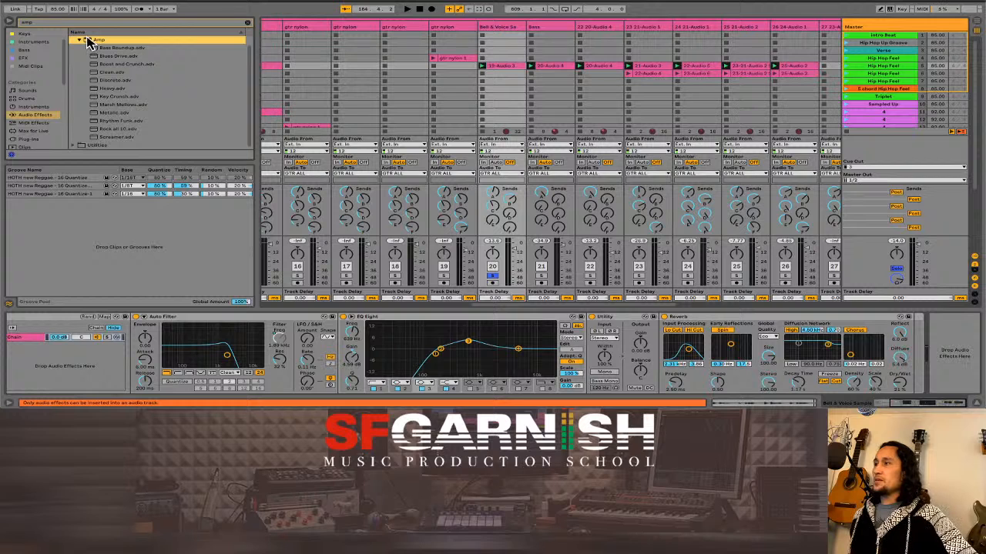
drag(91, 42, 945, 345)
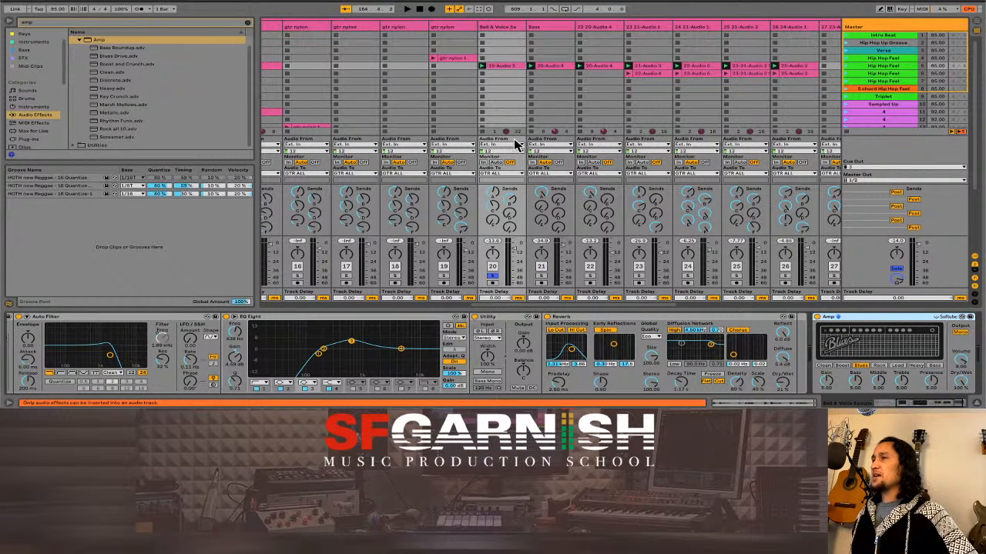
Color the Bell & Voice Sample track and its scene 5 clip yellow.
click(500, 29)
right_click(501, 29)
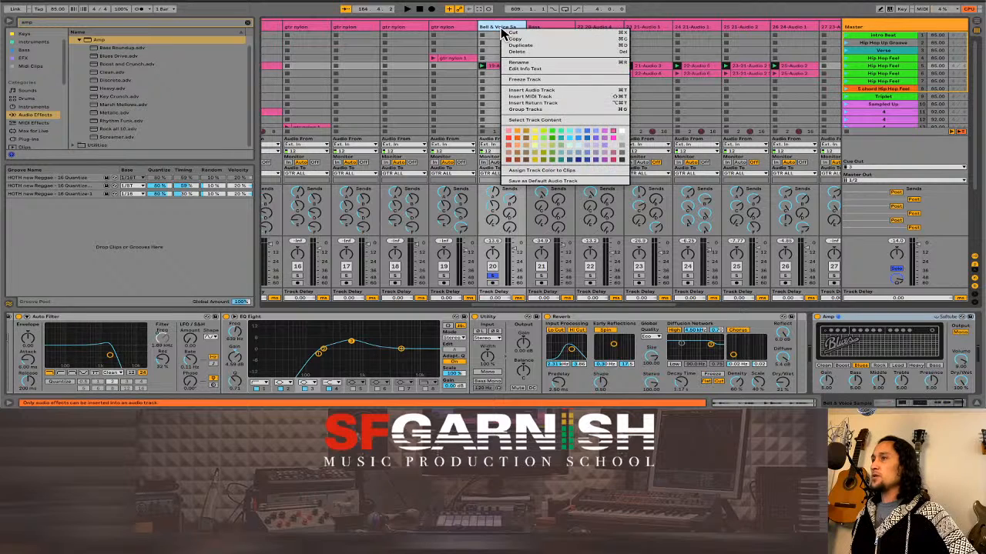
click(536, 143)
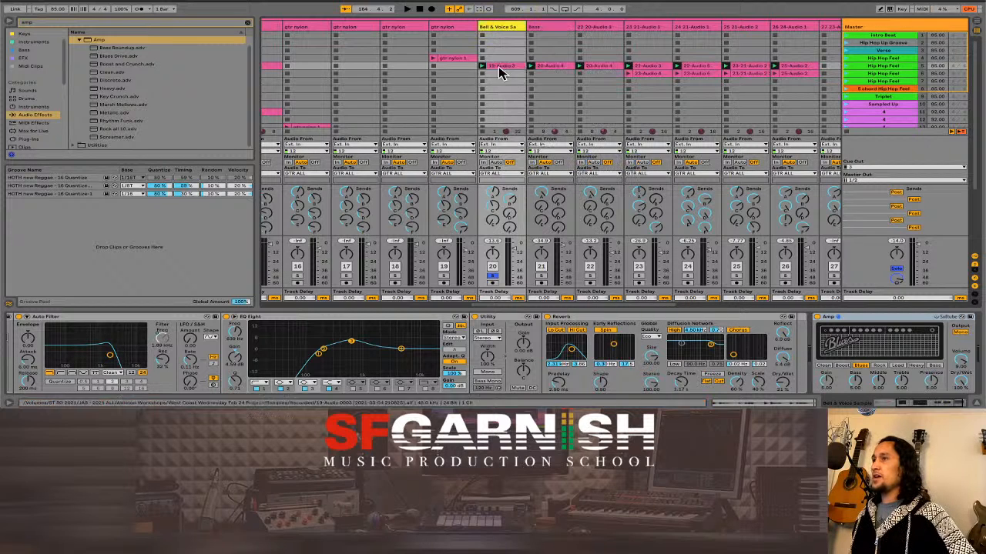
right_click(504, 69)
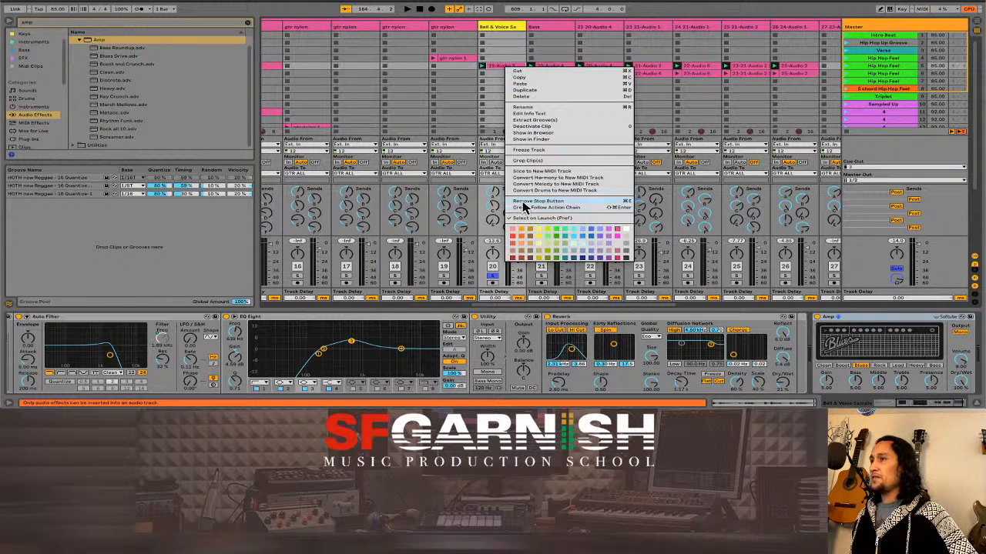
click(536, 227)
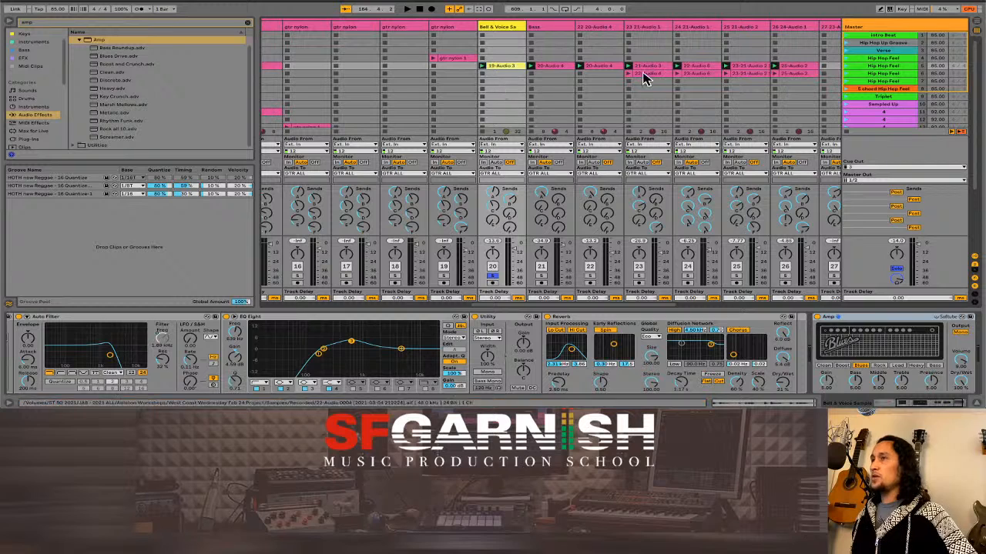
click(553, 89)
click(604, 89)
click(653, 96)
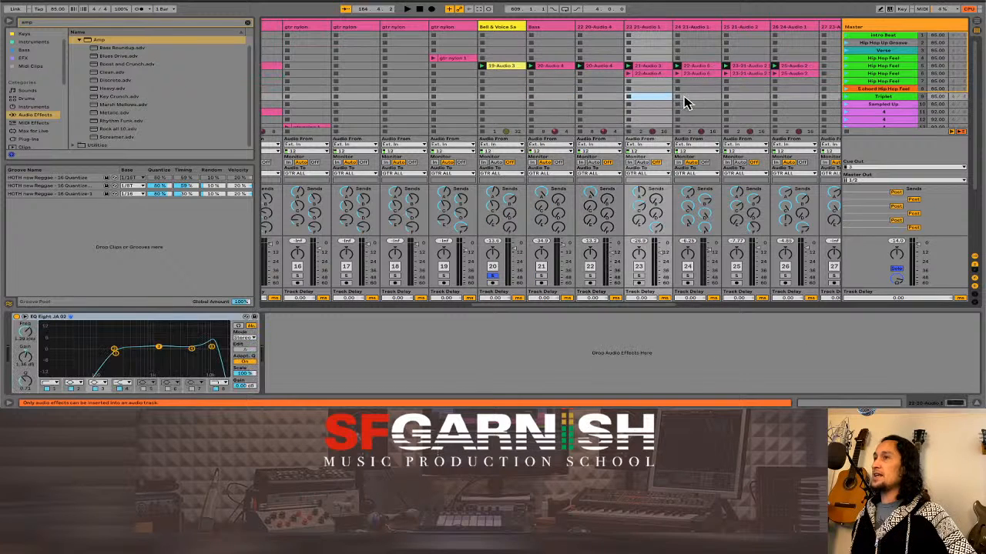
click(685, 96)
click(514, 105)
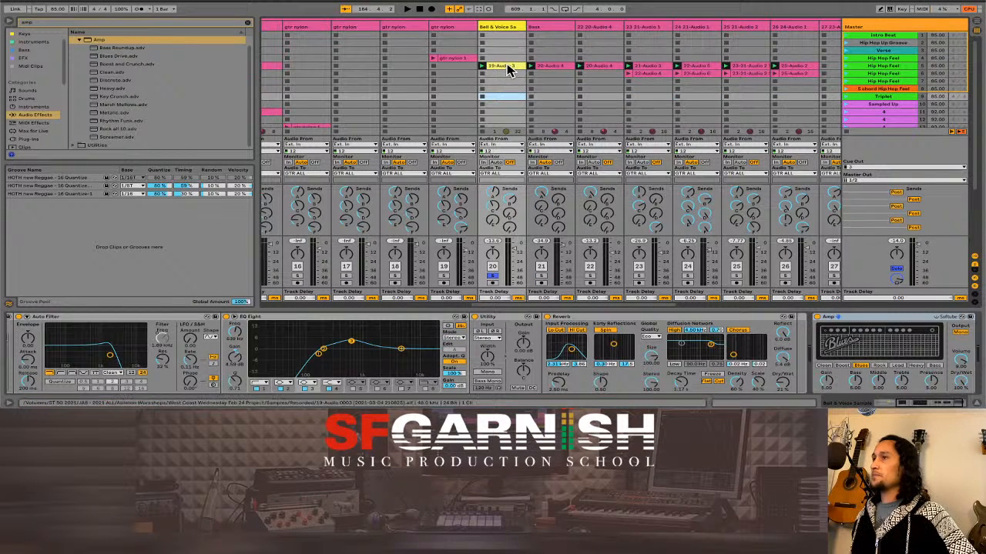
Play the scene 5 clip and audition the Amp's Clean, Heavy, Lead and Bass models while lowering its Dry/Wet.
click(507, 68)
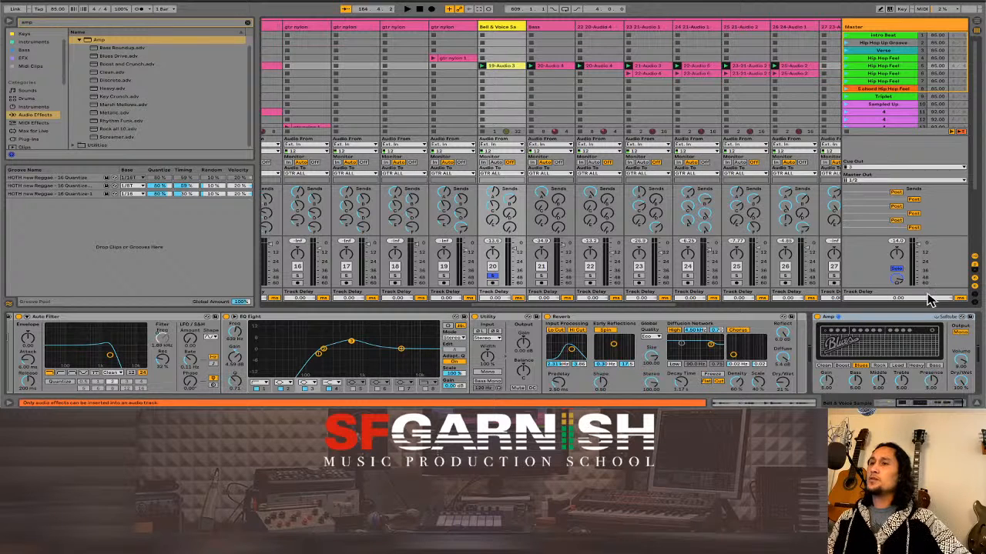
click(961, 384)
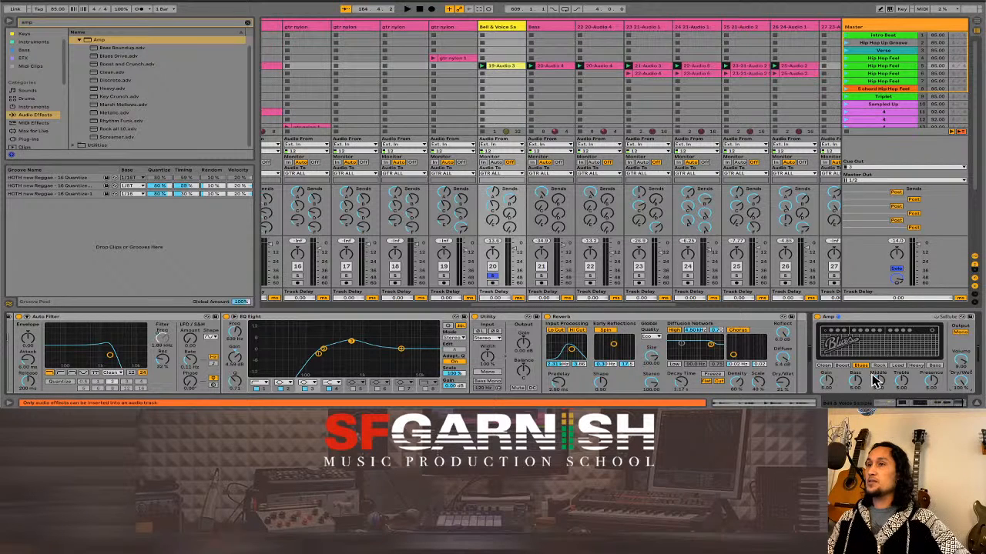
click(482, 66)
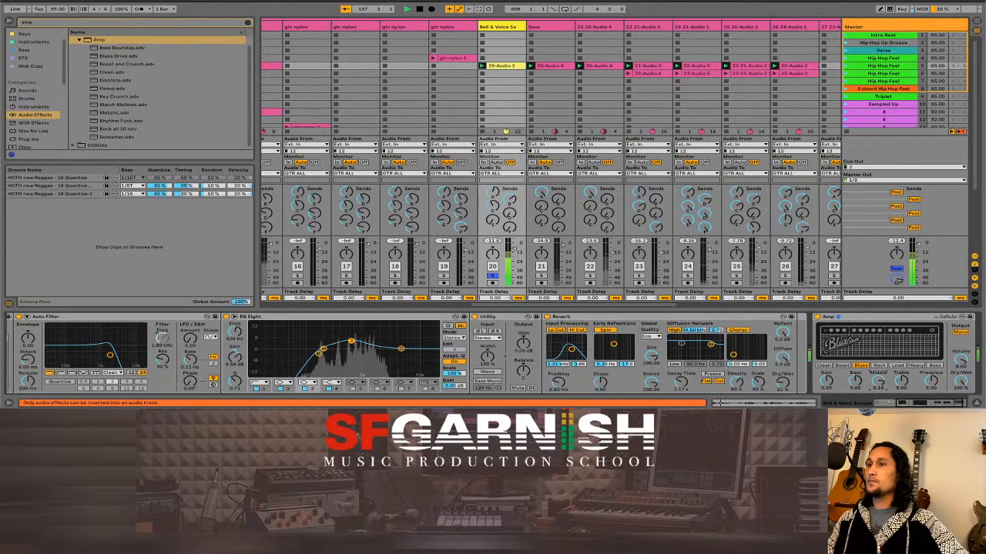
click(824, 367)
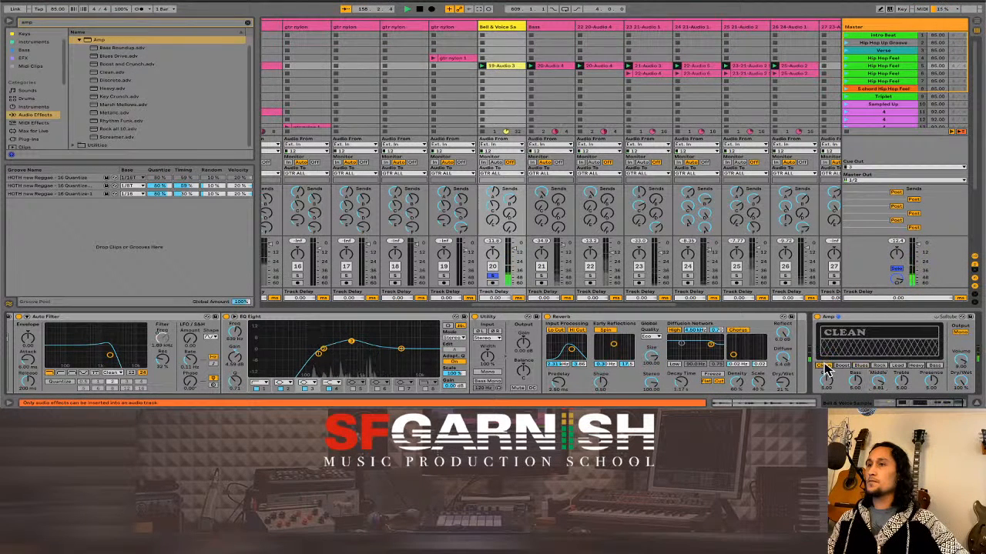
click(917, 367)
click(898, 367)
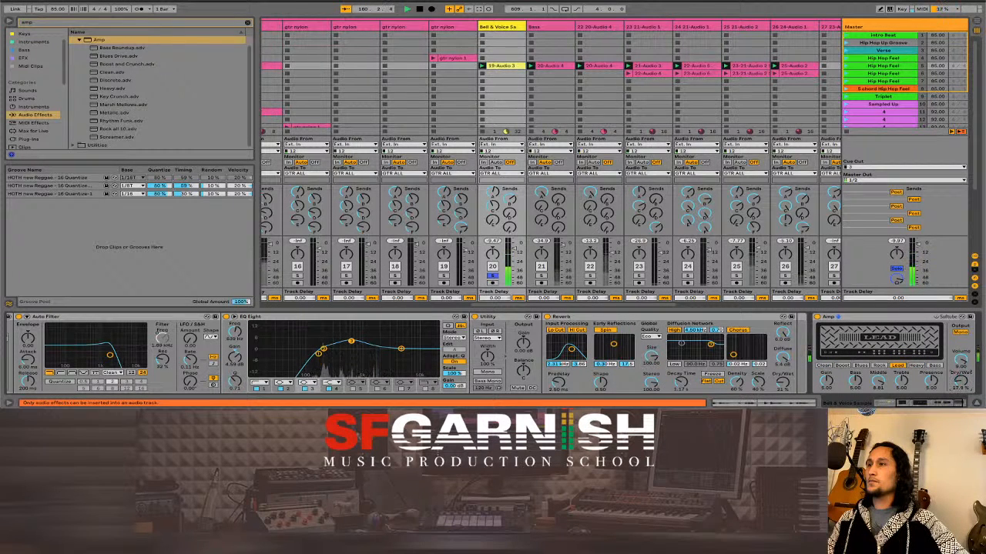
click(935, 366)
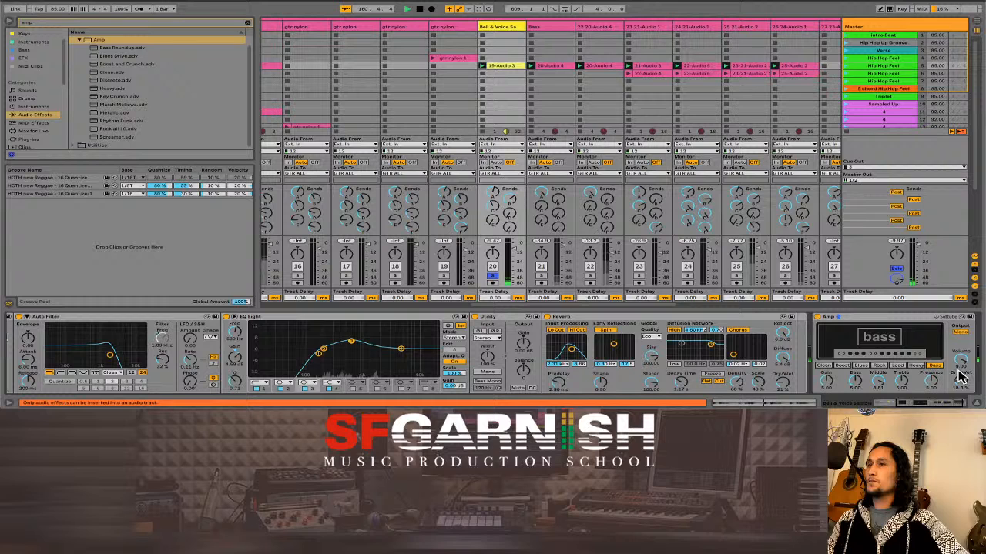
Try the Heavy and Boost amp models, lower Presence to about 1.80 and Dry/Wet to about 11%, and settle on Rock.
click(918, 367)
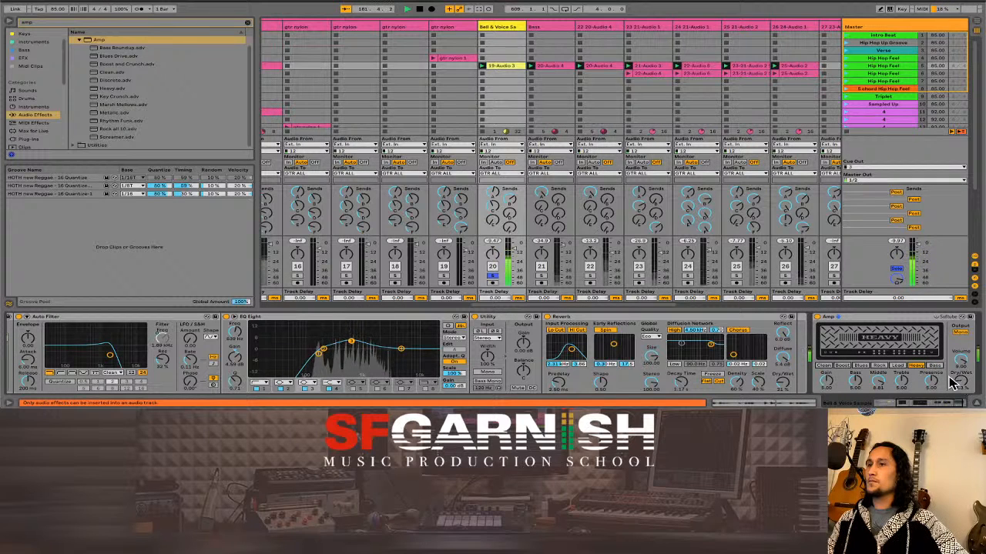
drag(932, 382, 931, 399)
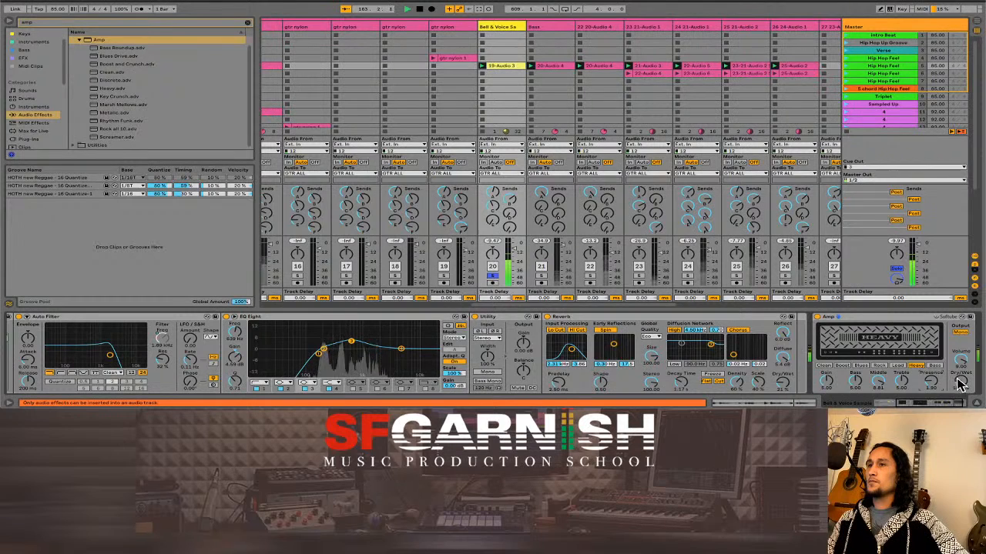
drag(959, 381, 959, 389)
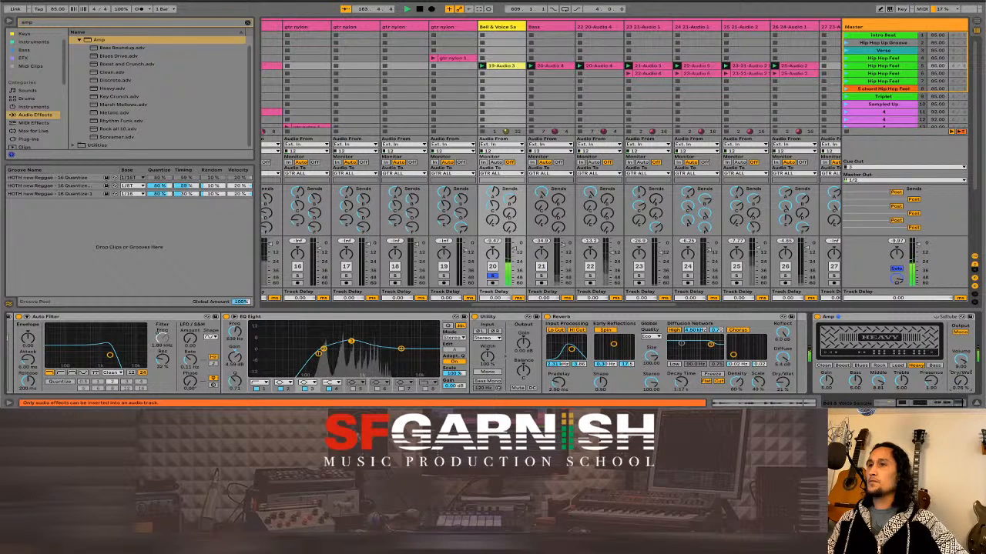
drag(960, 382, 960, 380)
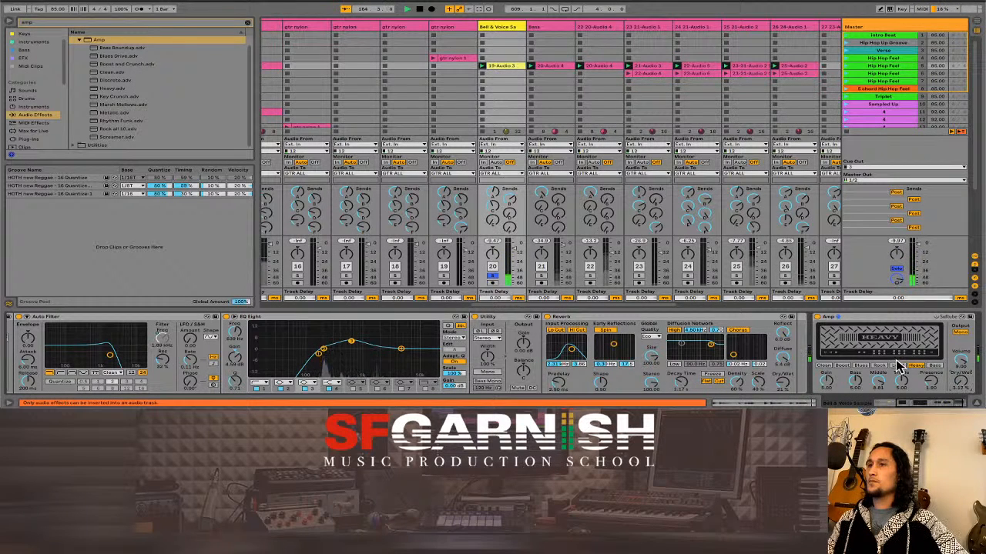
drag(880, 381, 880, 384)
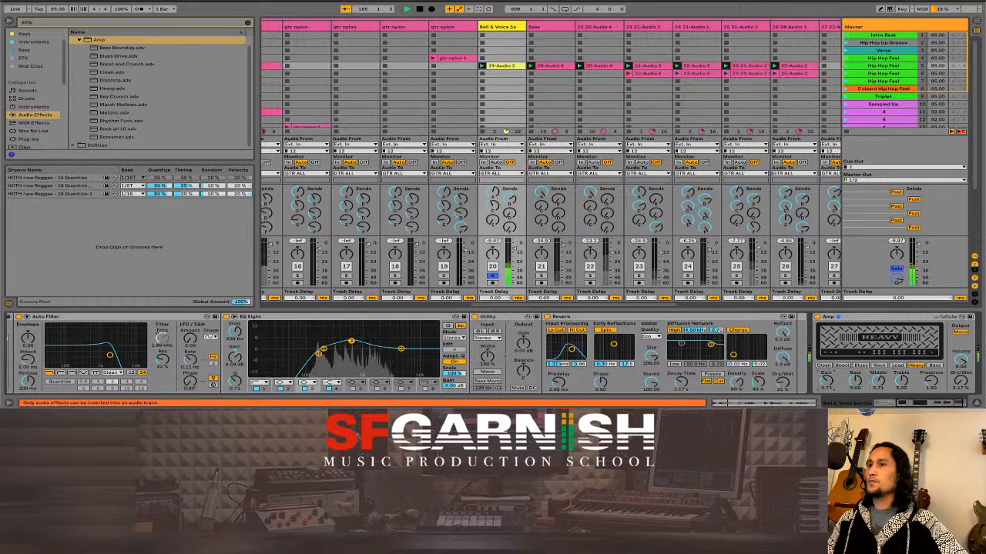
click(842, 367)
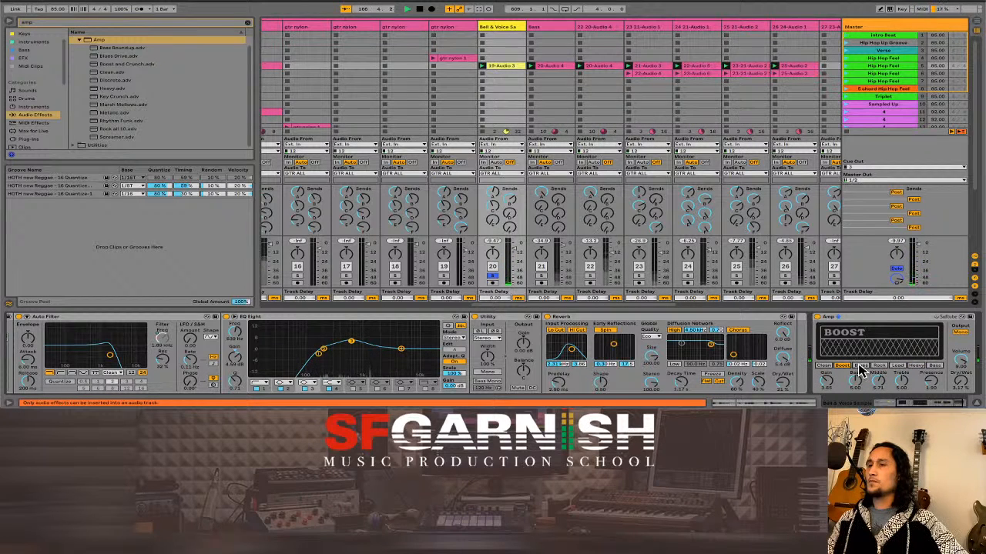
click(878, 367)
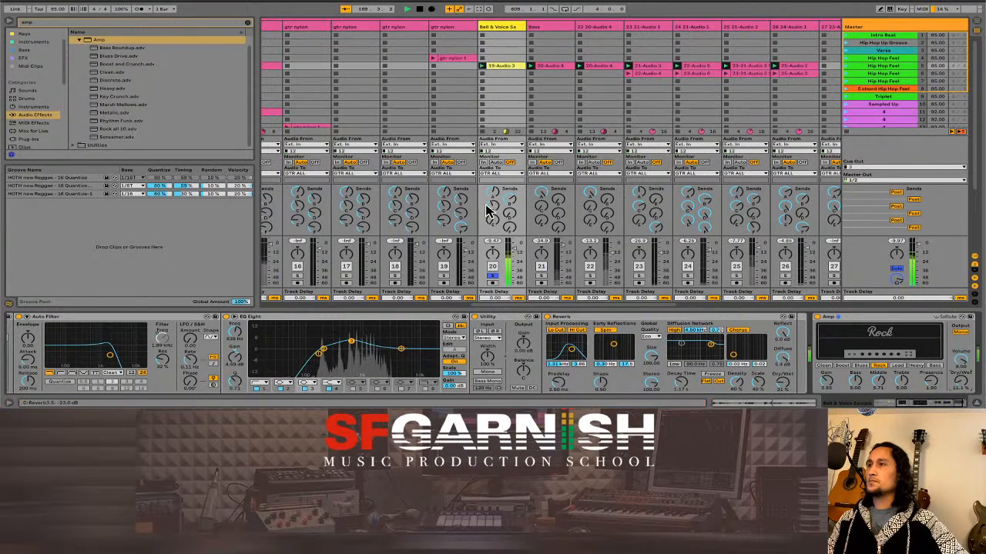
Adjust the Bell & Voice Sample track's C-Reverb and F-Delay 2-4 send levels during playback.
drag(486, 205, 487, 202)
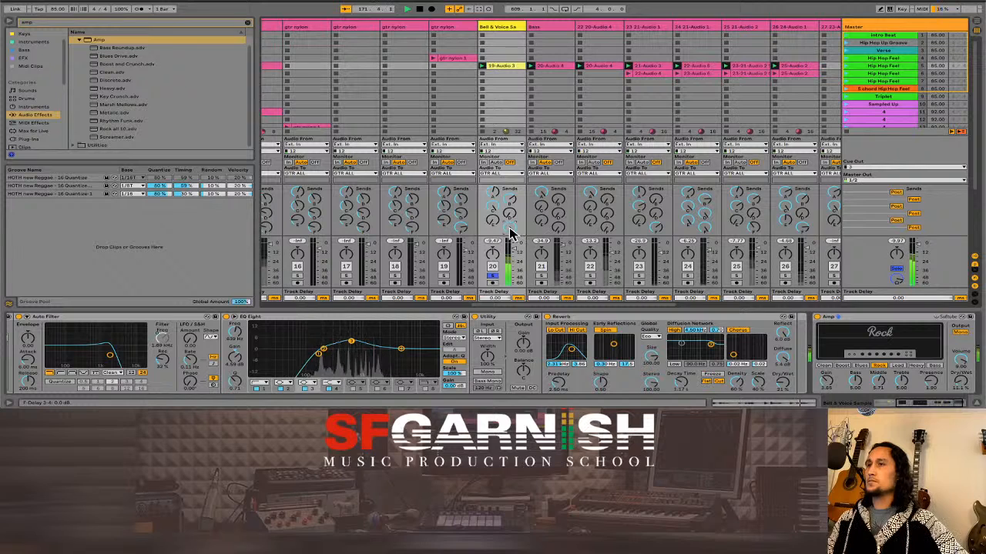
mouse_move(509, 229)
mouse_down()
mouse_move(509, 251)
mouse_move(511, 234)
mouse_up()
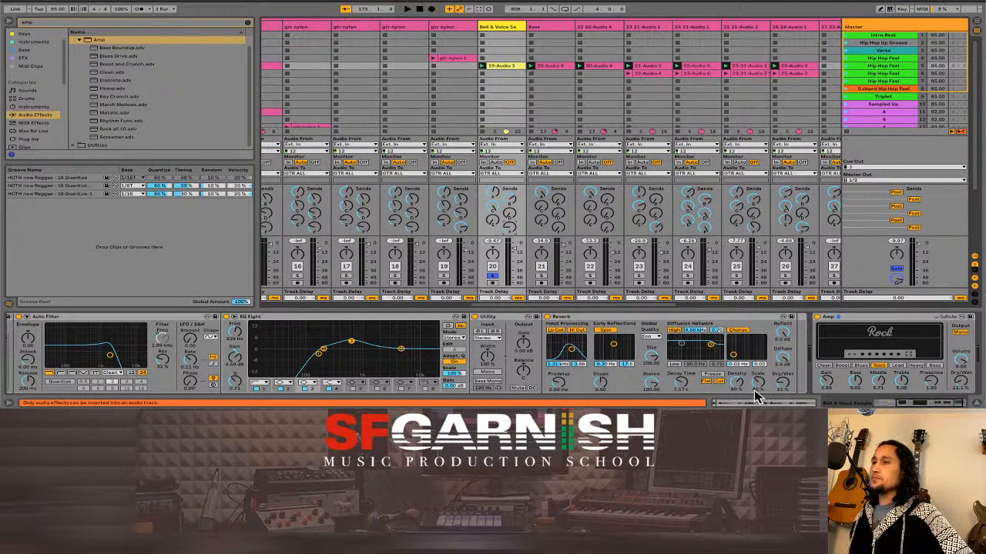
Show the clip's F-Delay 2-4 send automation envelope and play the clip from bar 7.
key(shift+Tab)
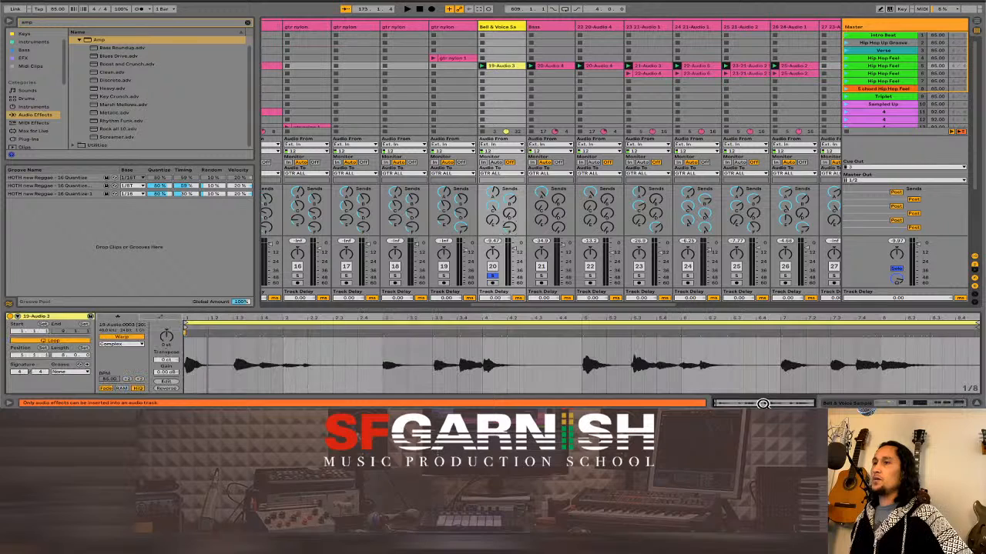
click(160, 317)
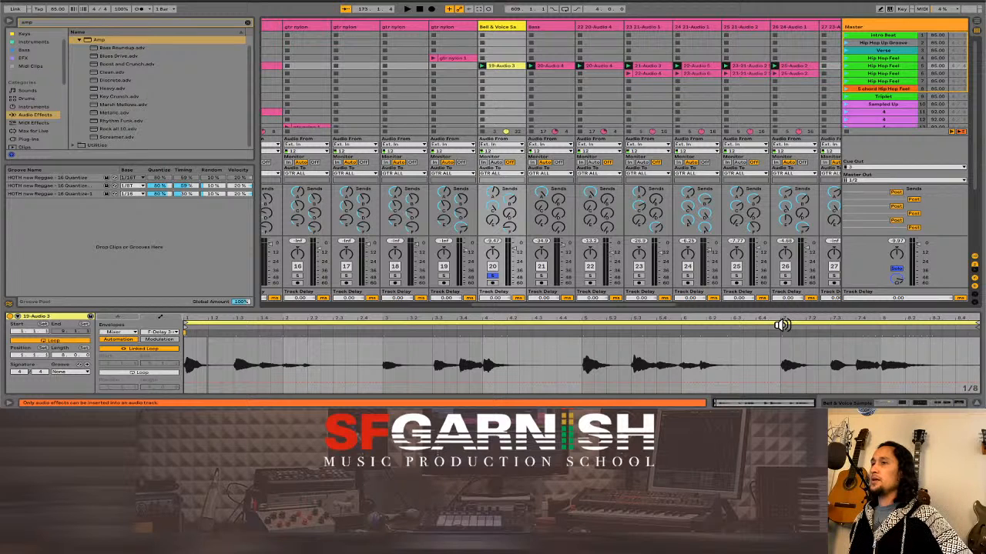
click(782, 324)
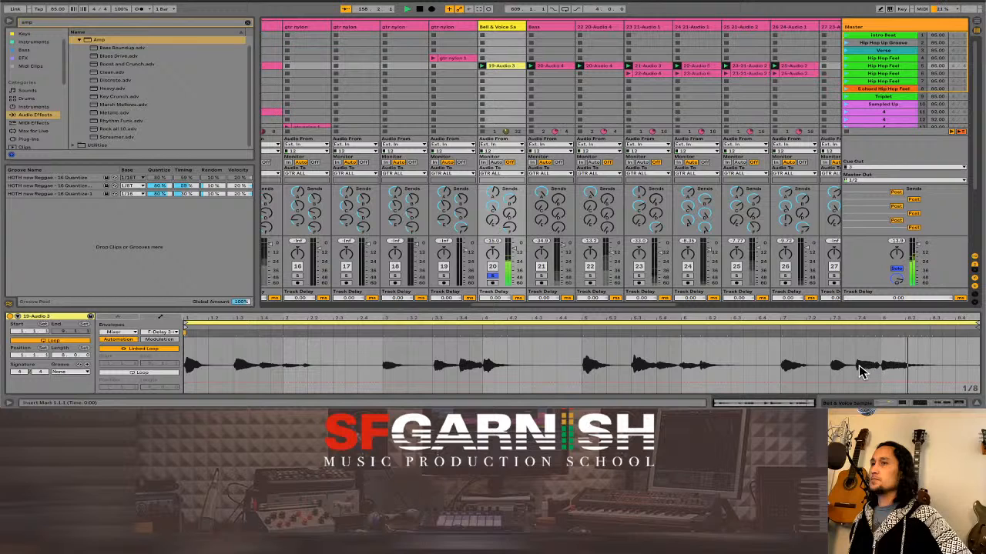
Raise the clip's F-Delay 2-4 send automation over bar 8, ramp up to it from beat 7.4, and play the result.
drag(880, 373, 941, 341)
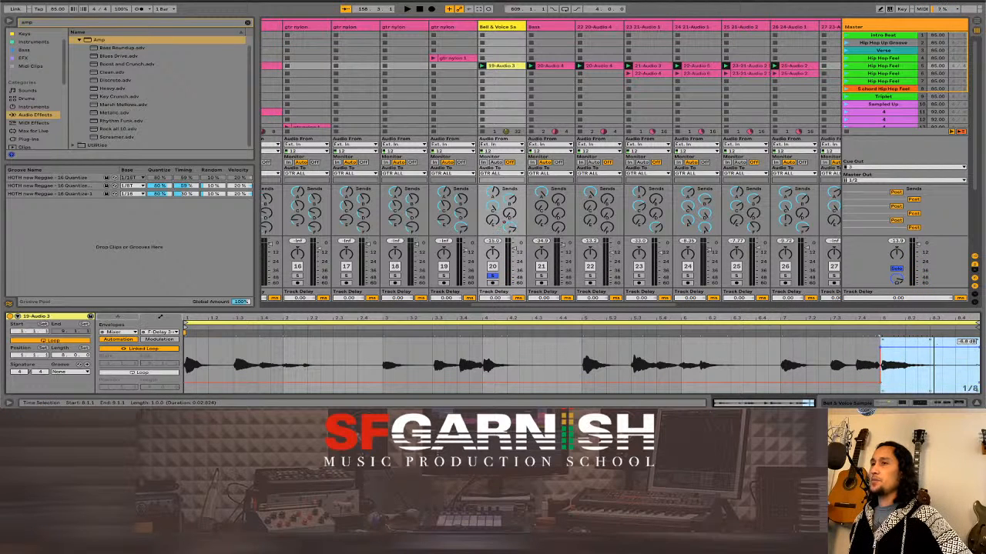
click(880, 384)
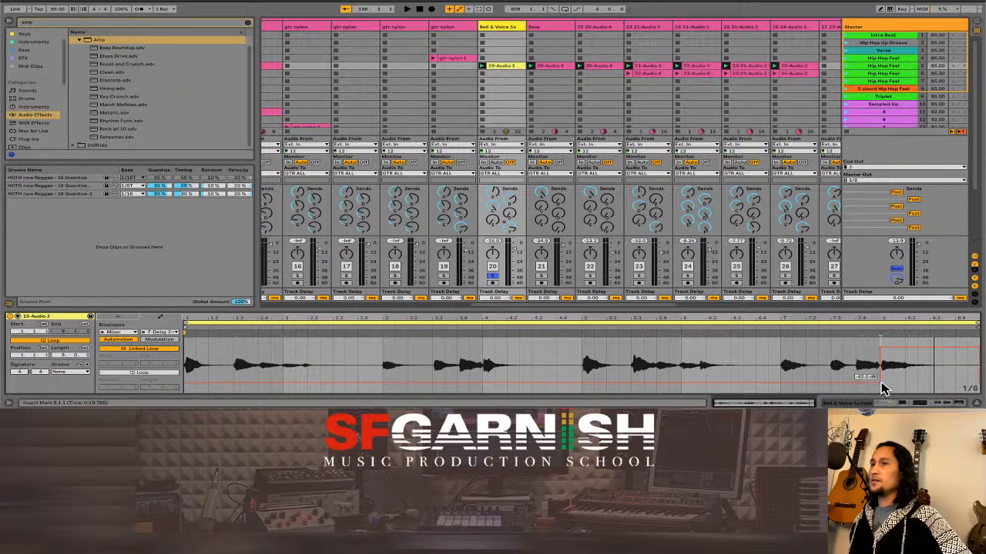
drag(882, 387, 856, 390)
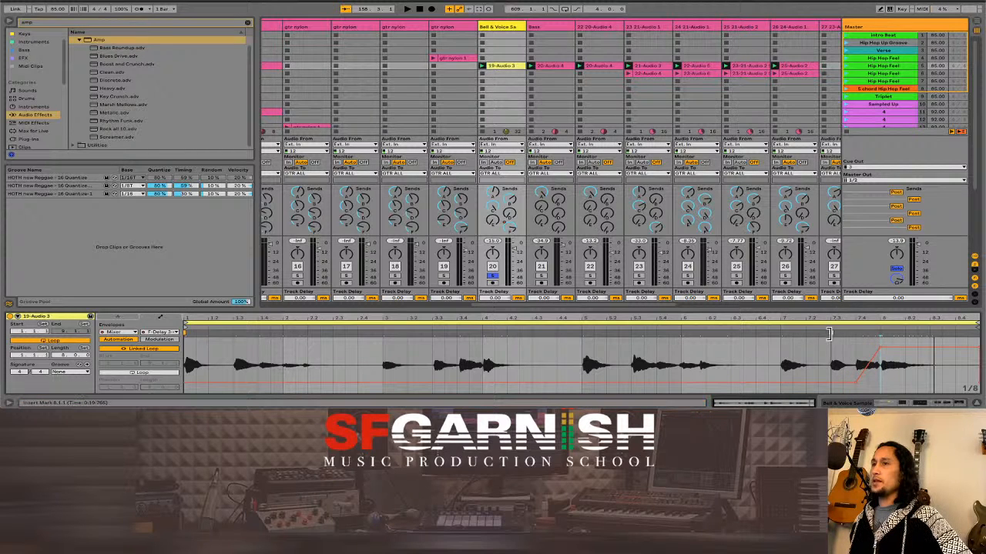
click(830, 326)
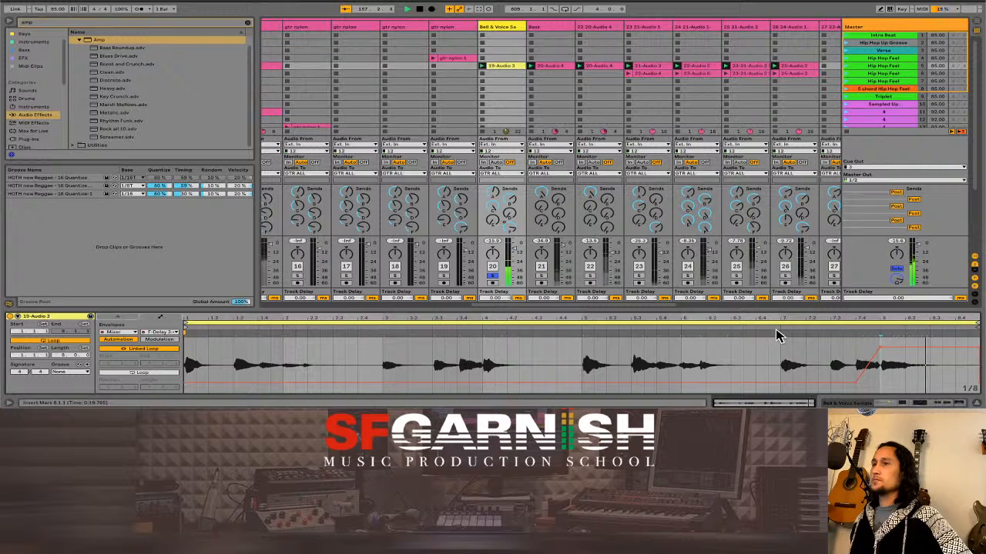
Replay the clip's ending from bar 7 to hear the delay automation, stop playback, and turn off the clip's loop.
click(782, 328)
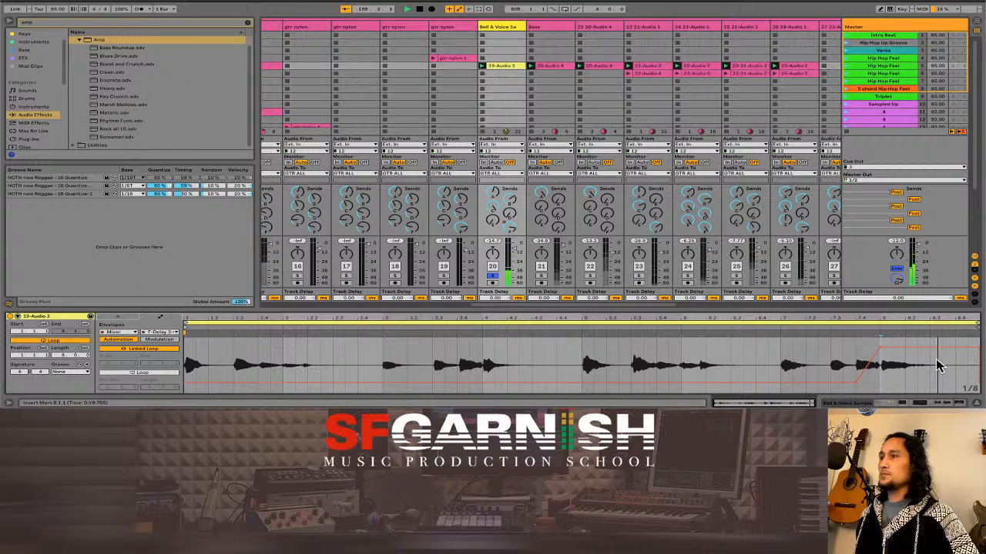
key(space)
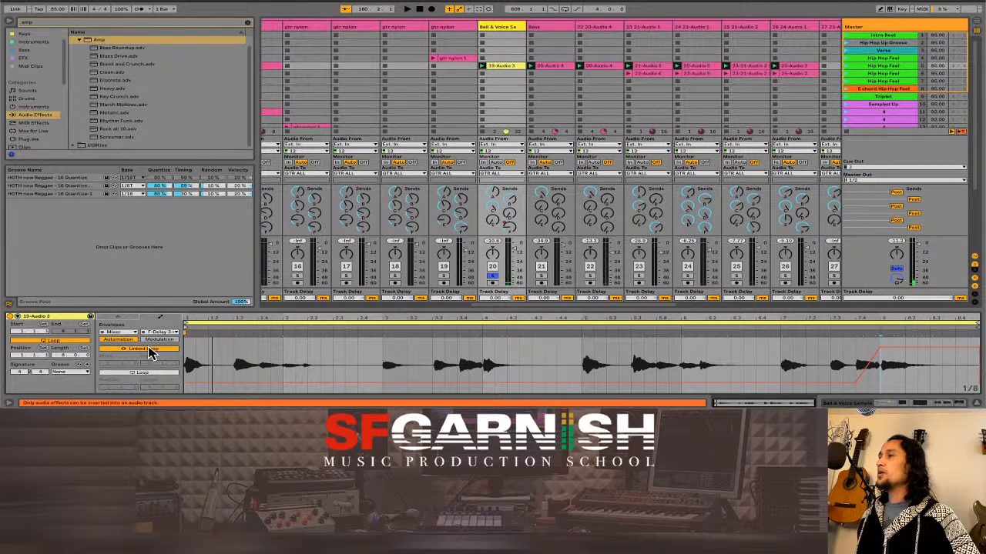
click(149, 349)
click(161, 350)
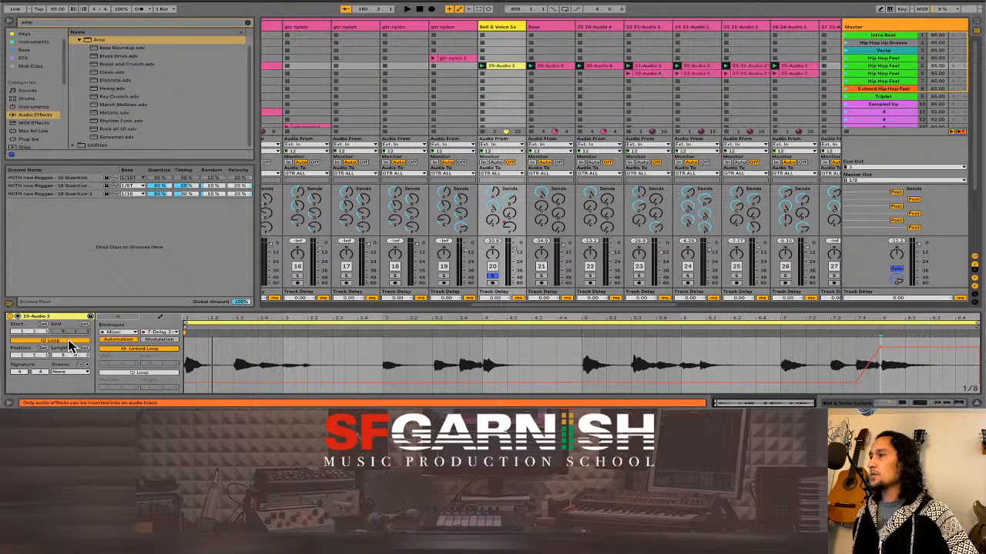
click(69, 344)
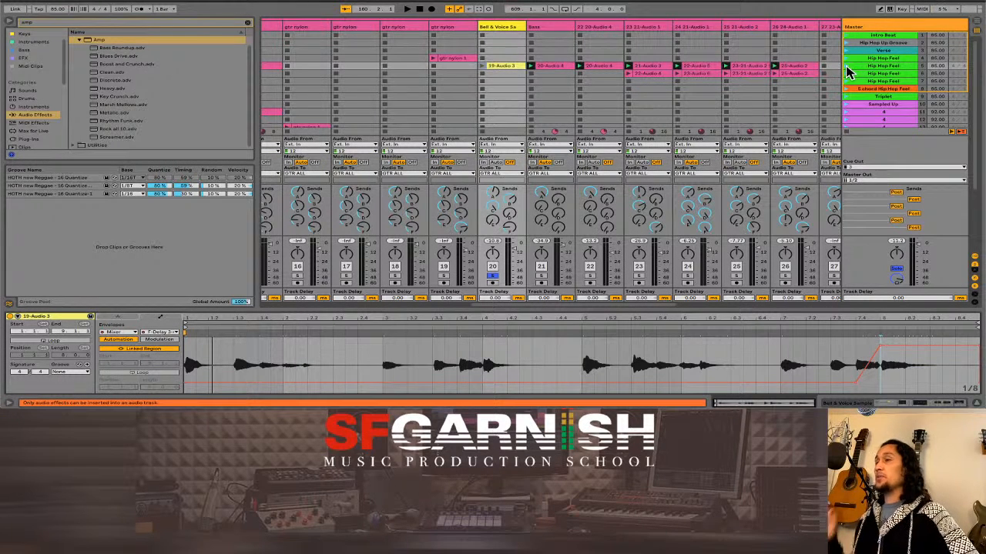
Rename the 19-Audio 3 clip on the Bell & Voice Sample track as "Bells & Voices".
click(512, 67)
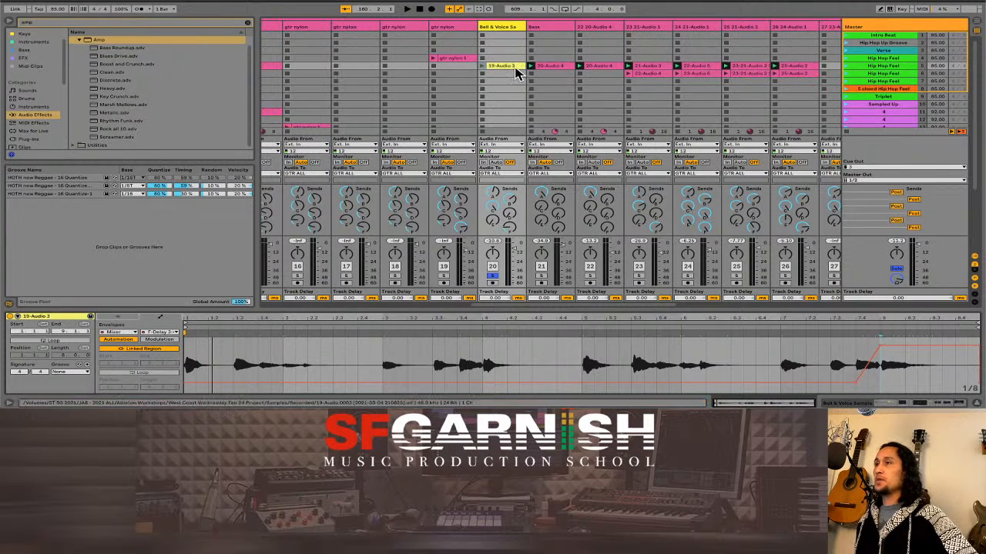
key(super+r)
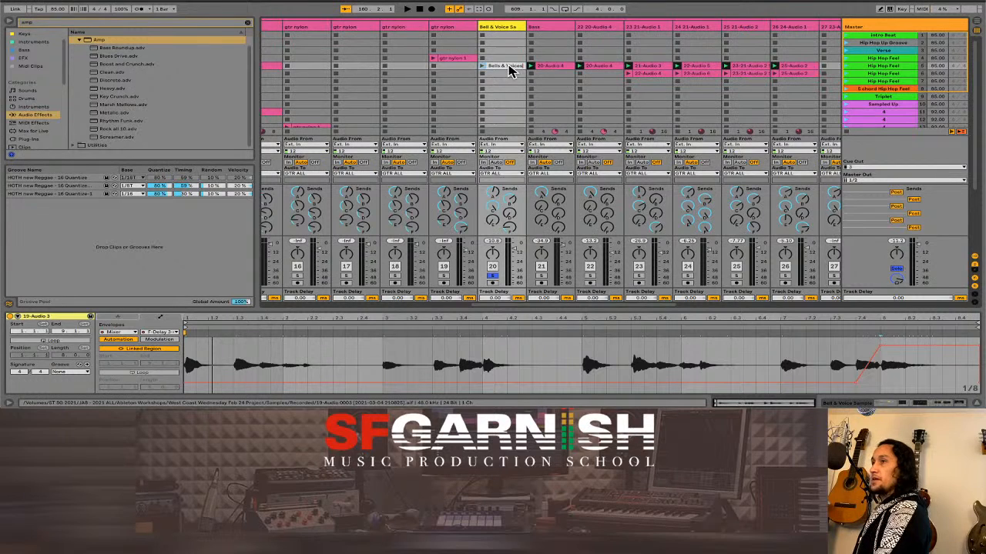
text(Bells & Voices)
key(Return)
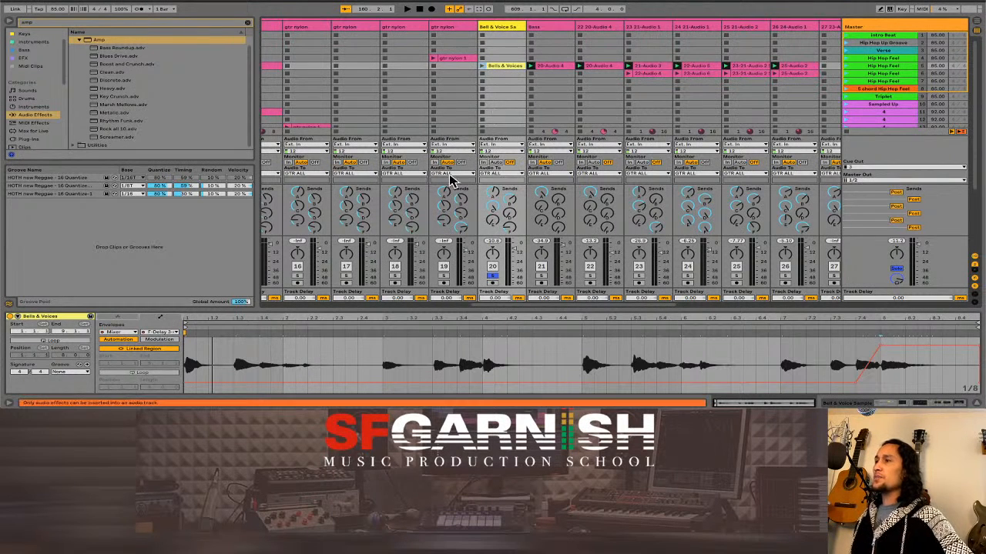
Compare the clip's send envelope in unlinked and linked region modes, leaving it linked.
click(161, 350)
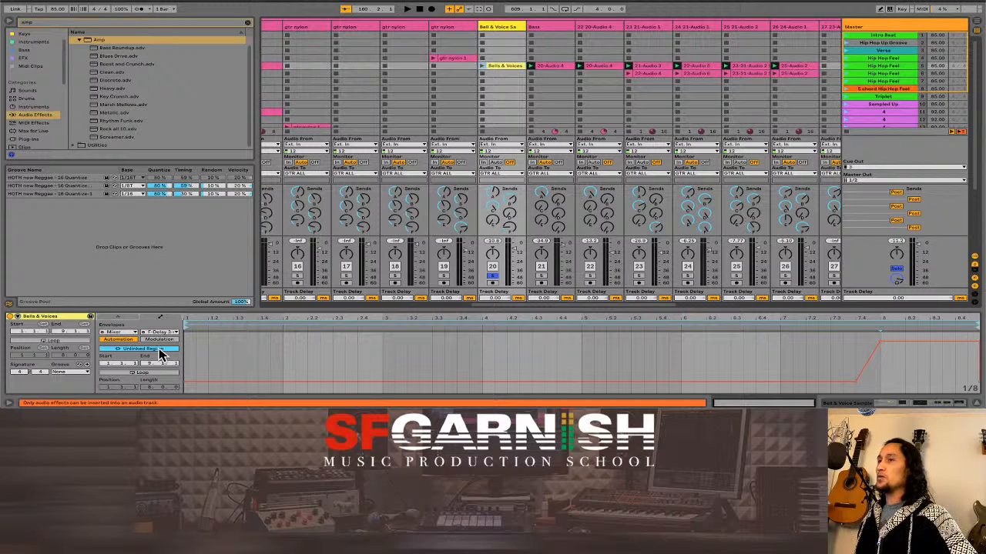
click(161, 350)
click(161, 349)
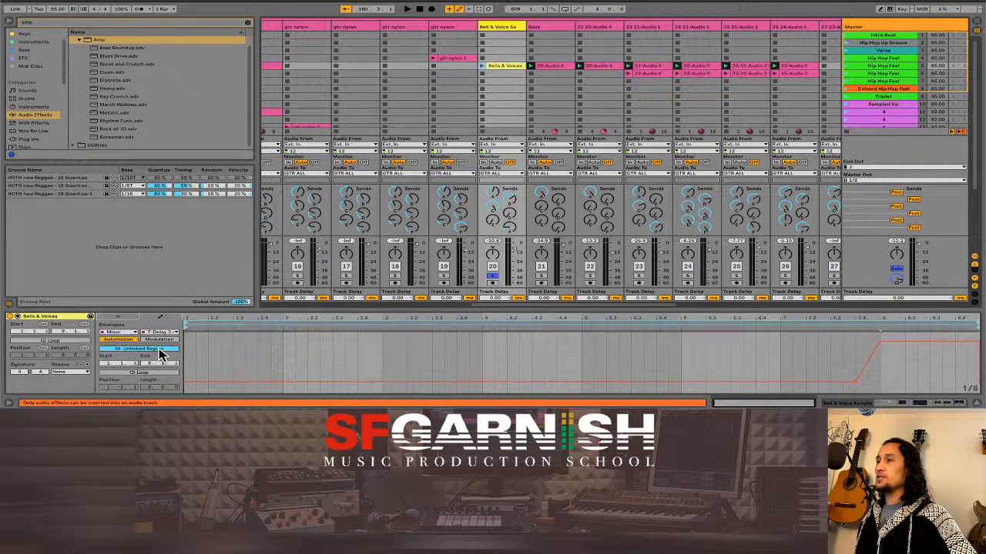
click(161, 350)
click(161, 350)
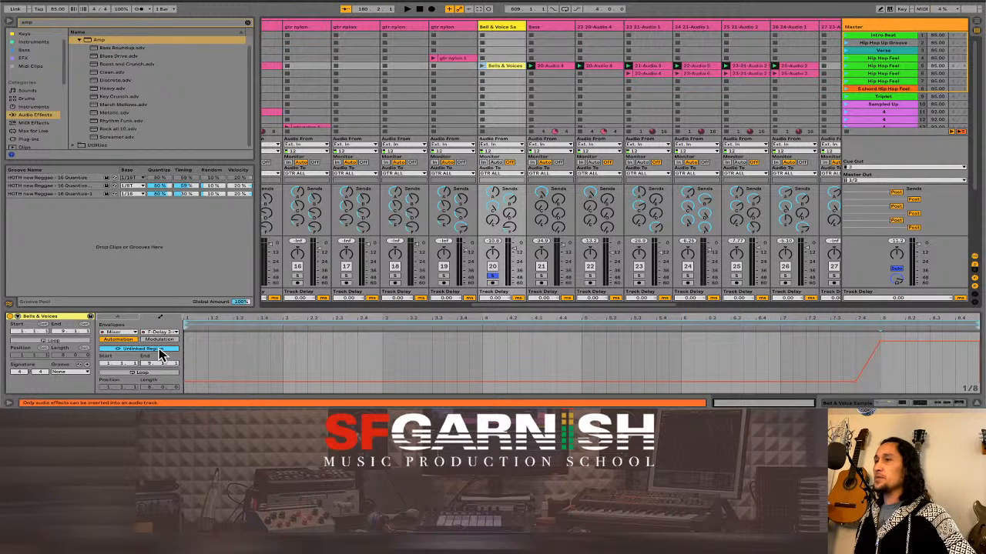
click(161, 350)
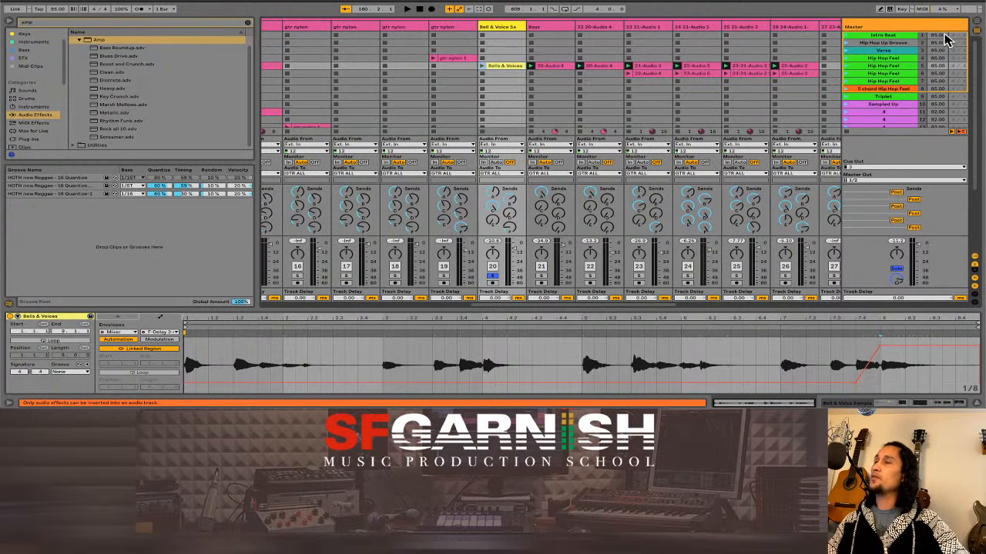
Examine the follow action settings of the Intro Beat, Hip Hop Up Groove, Verse and second Hip Hop Feel scenes.
click(873, 37)
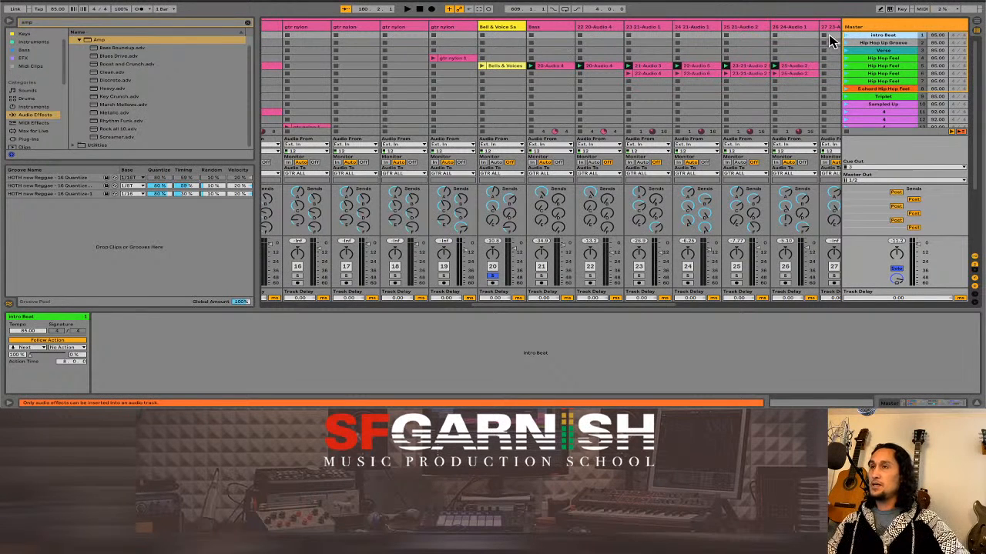
click(882, 44)
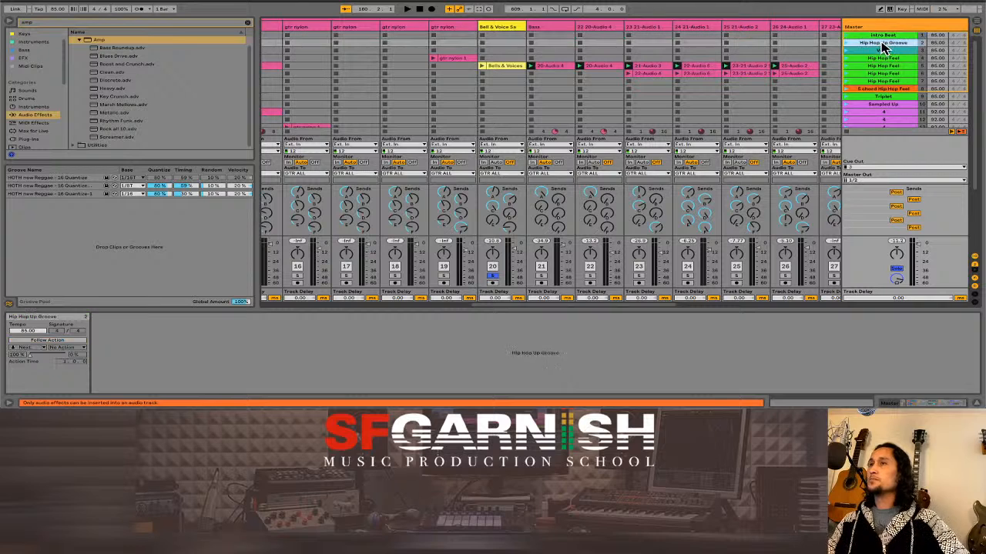
click(882, 50)
click(882, 67)
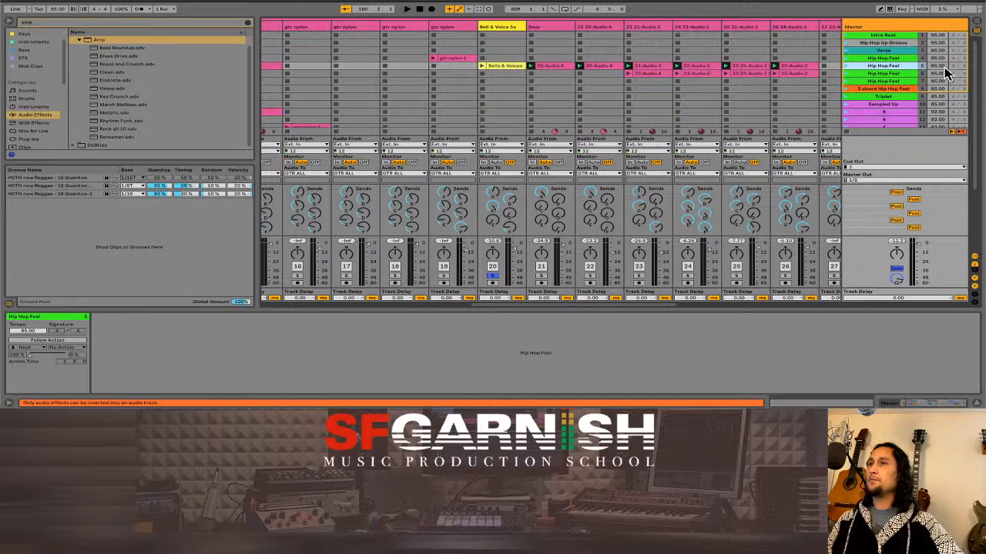
Launch the Intro Beat, Verse and first Hip Hop Feel scenes in turn, and unsolo the Bell & Voice Sample track.
click(844, 35)
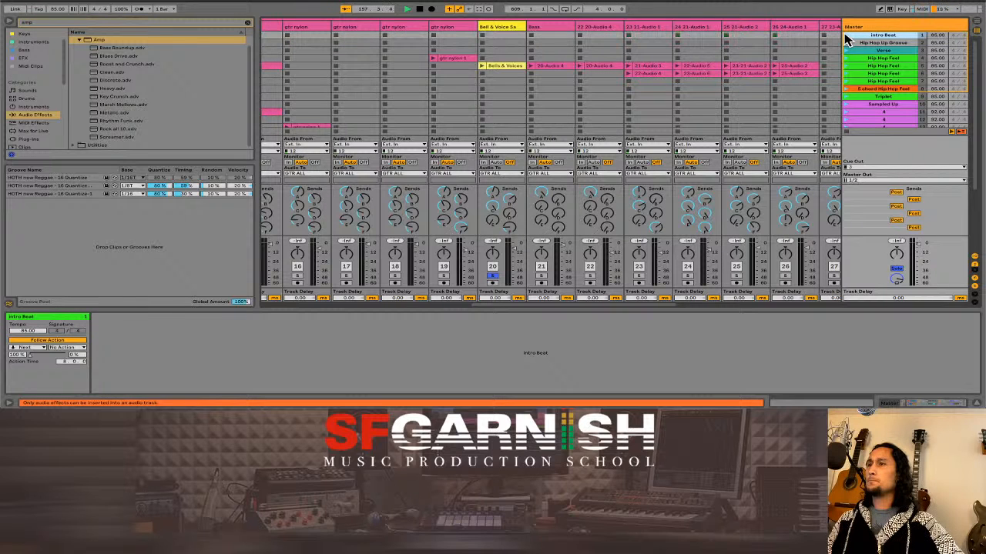
click(492, 276)
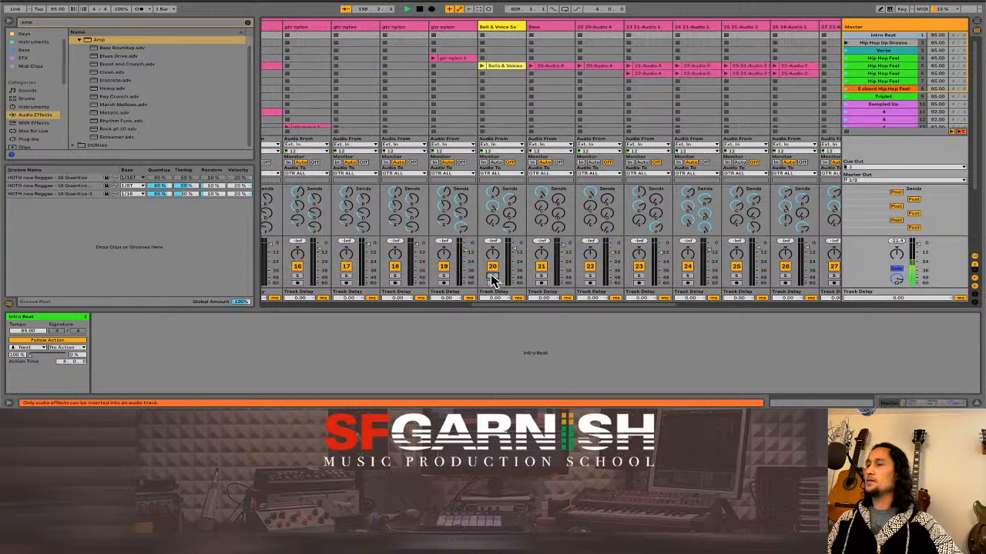
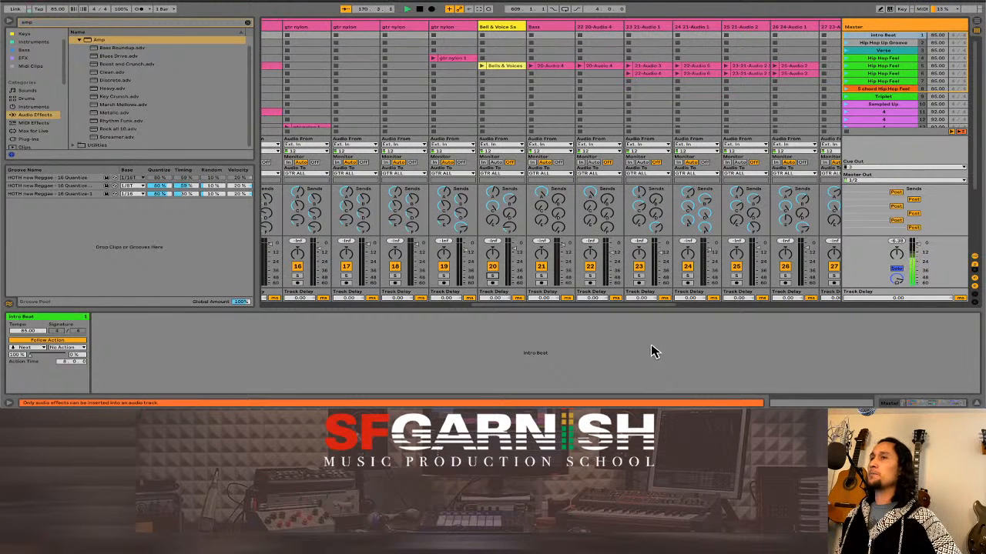
click(845, 50)
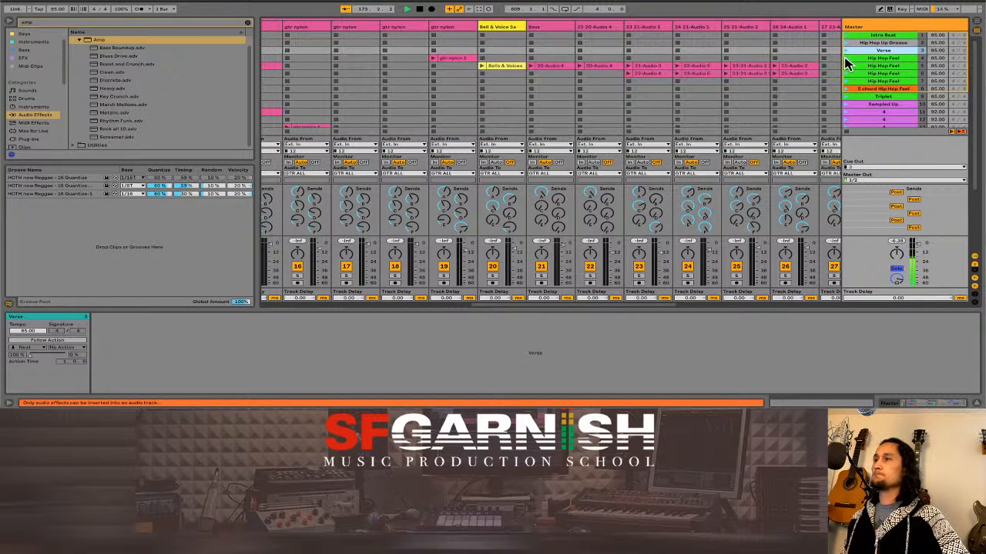
click(845, 59)
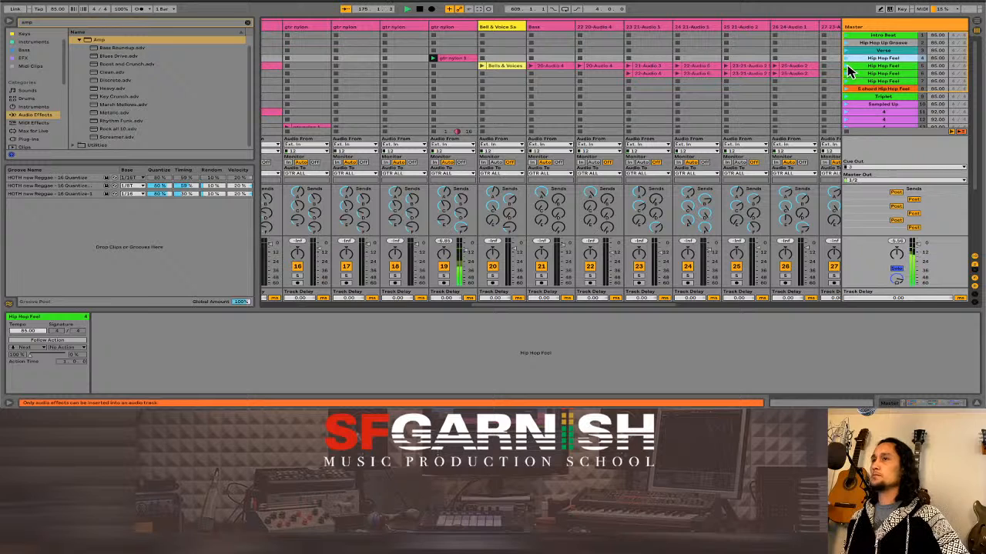
click(454, 56)
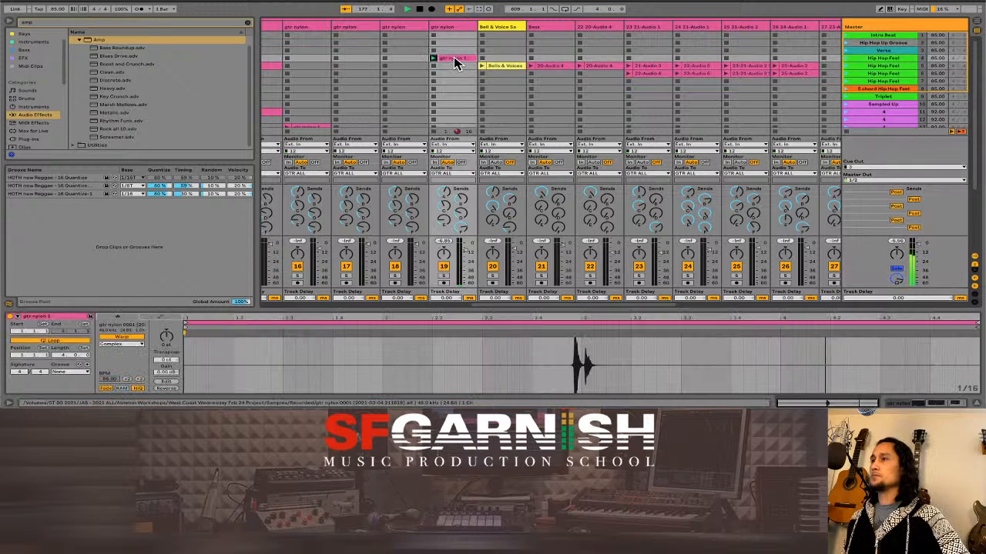
Launch the second Hip Hop Feel scene, slightly lower the Bell & Voice Sample track's volume, and open track 22's clip.
click(845, 65)
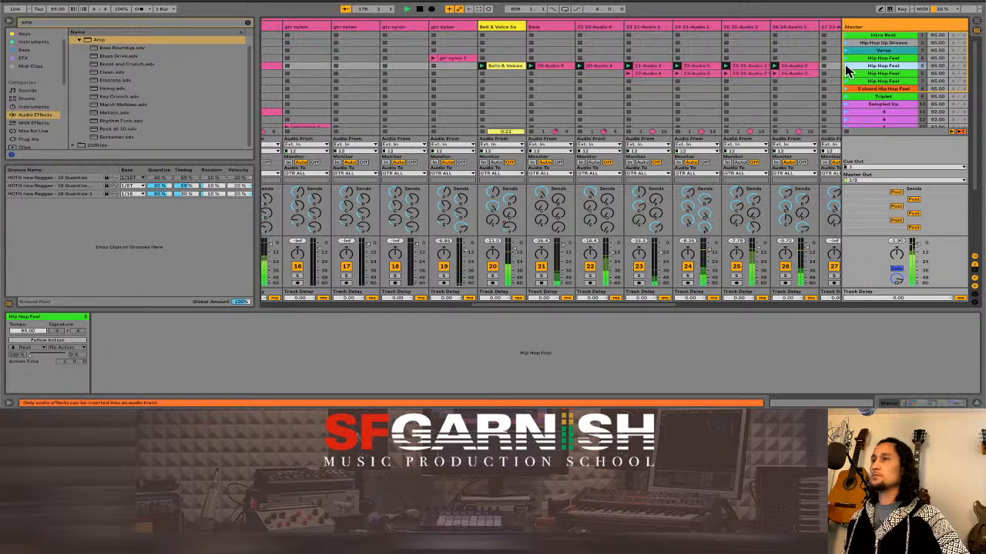
drag(514, 248, 514, 255)
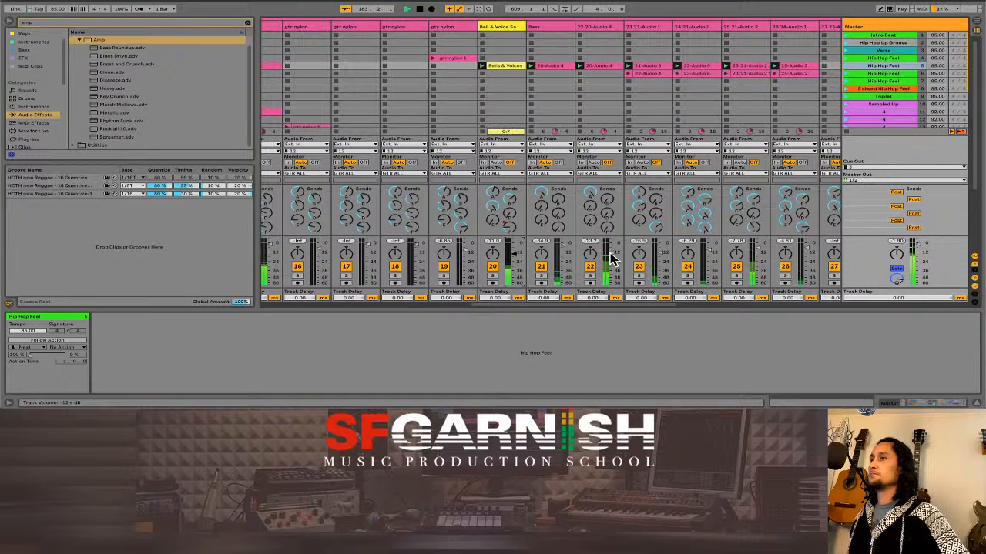
click(594, 67)
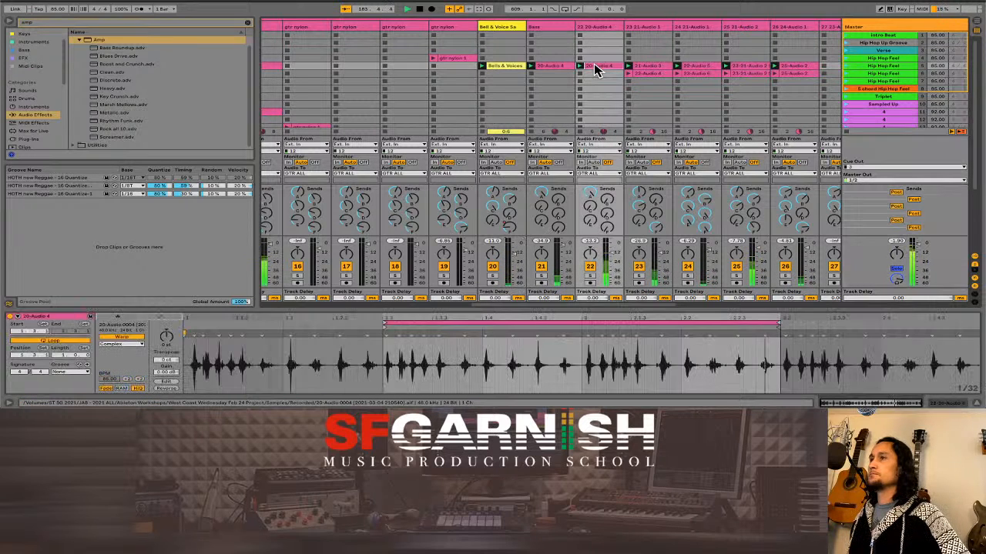
Examine the Bell & Voice Sample track's device chain from the SHKR FX rack through the Reverb to the Amp.
click(504, 29)
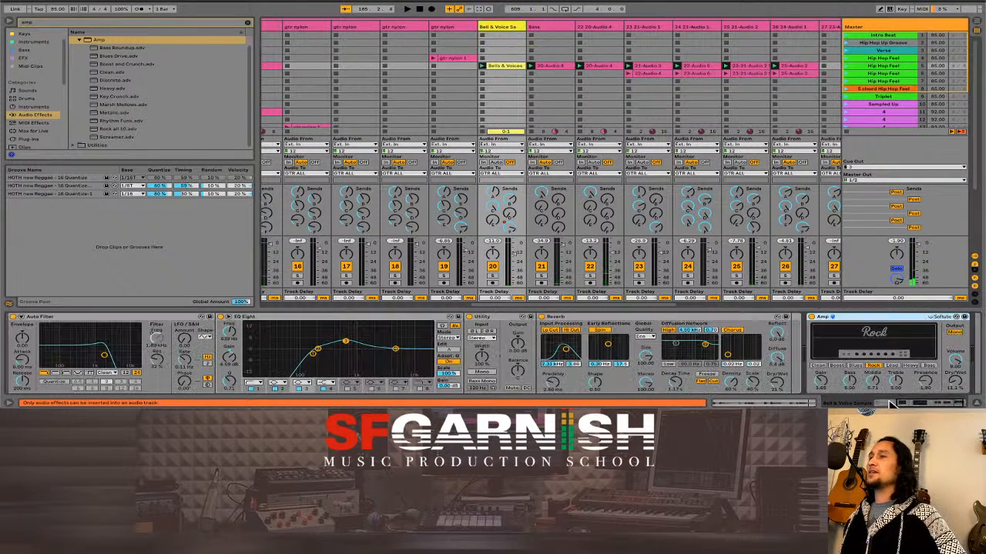
click(889, 402)
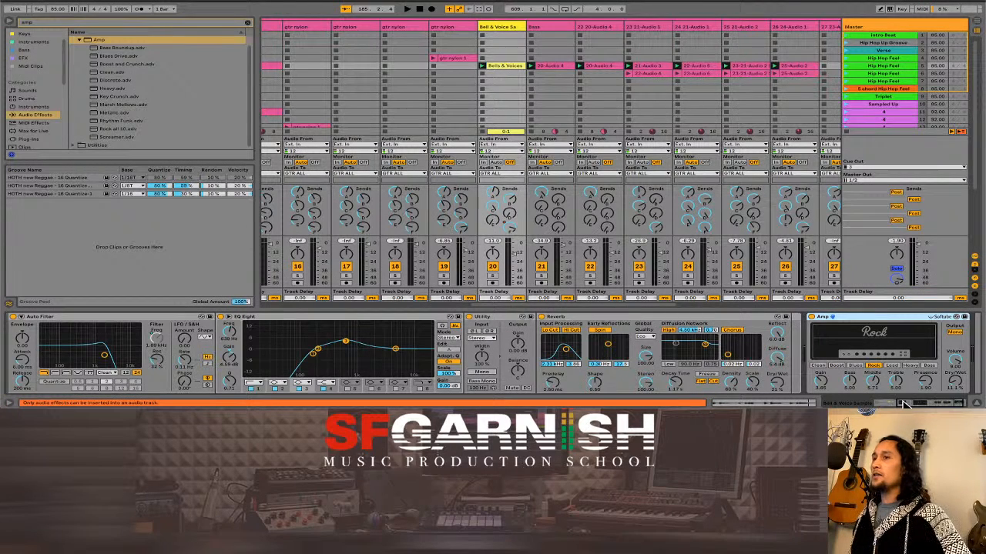
drag(905, 404, 880, 405)
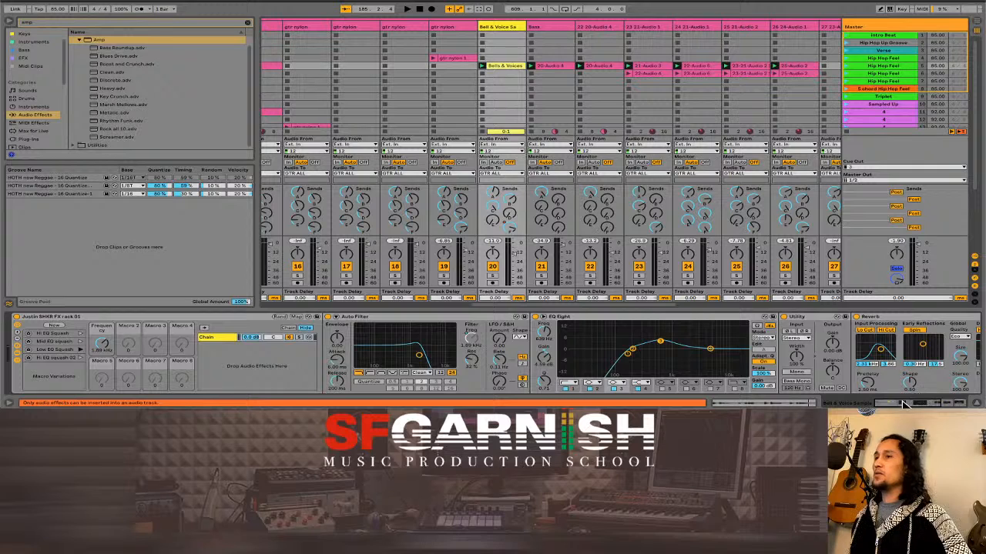
click(905, 404)
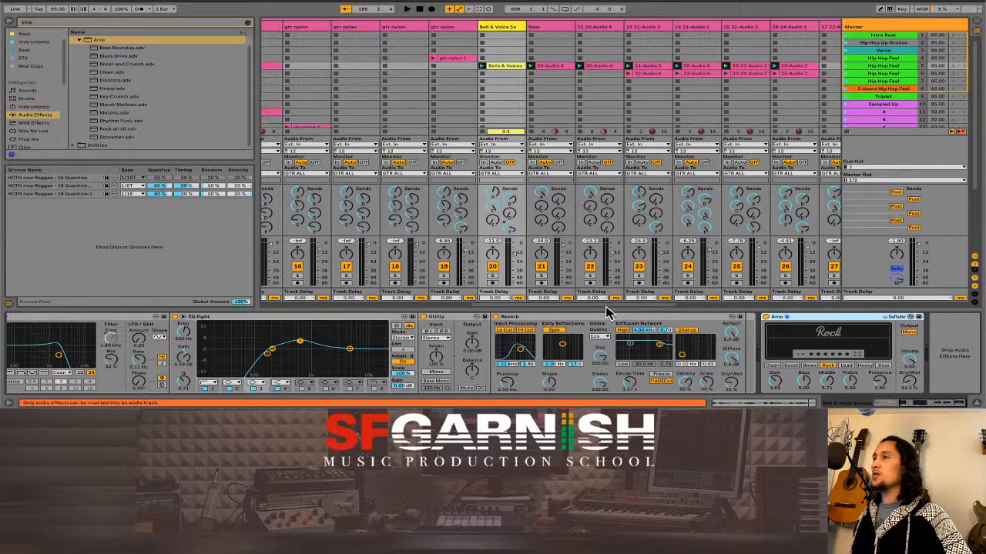
click(589, 321)
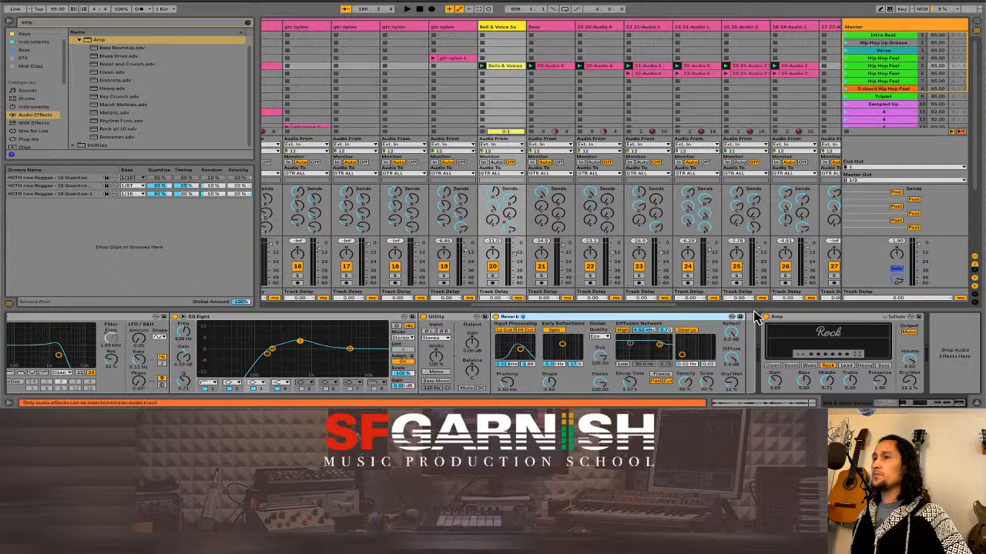
click(820, 320)
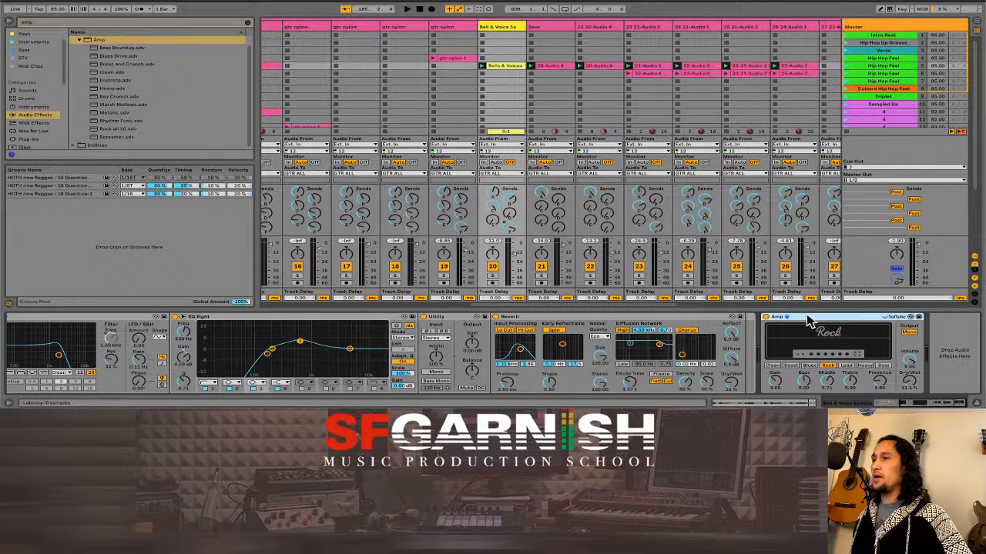
drag(817, 318, 653, 341)
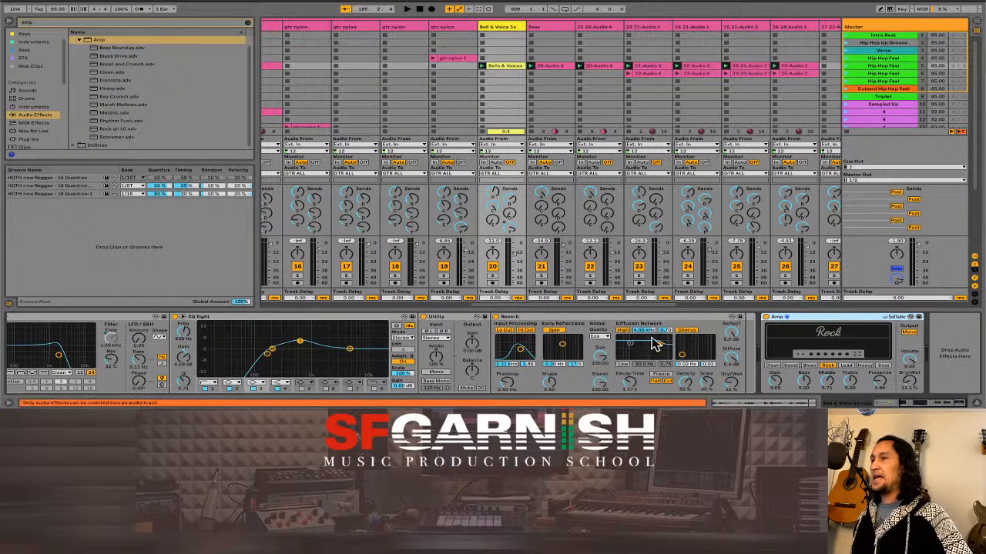
Group the SHKR FX rack 01 and the Amp on the Bell & Voice Sample track into one audio effect rack.
drag(922, 404, 879, 404)
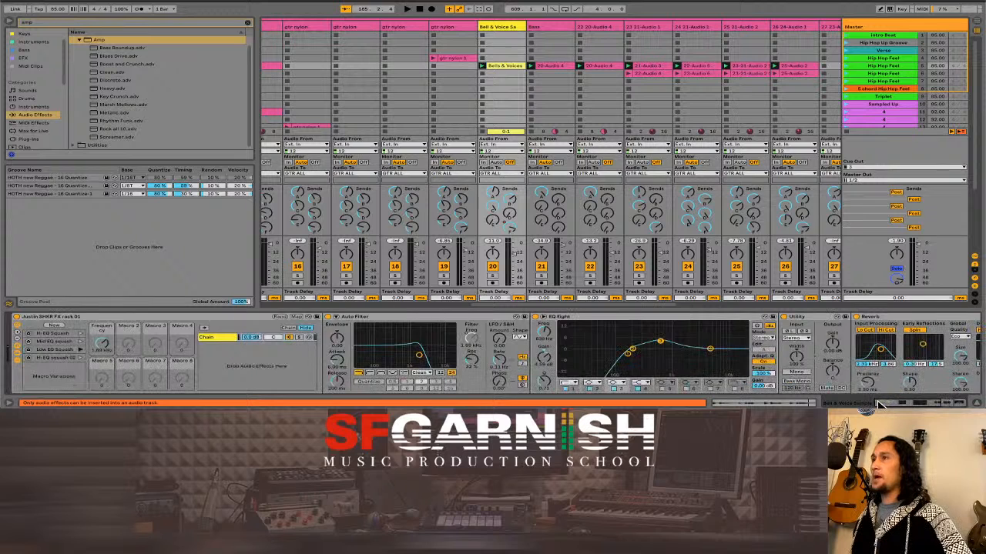
click(64, 318)
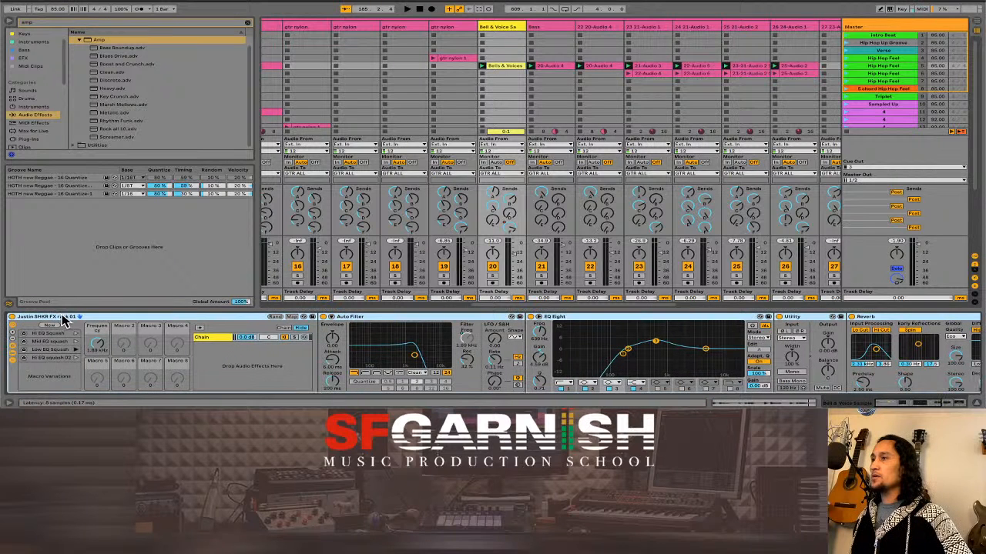
drag(886, 403, 916, 403)
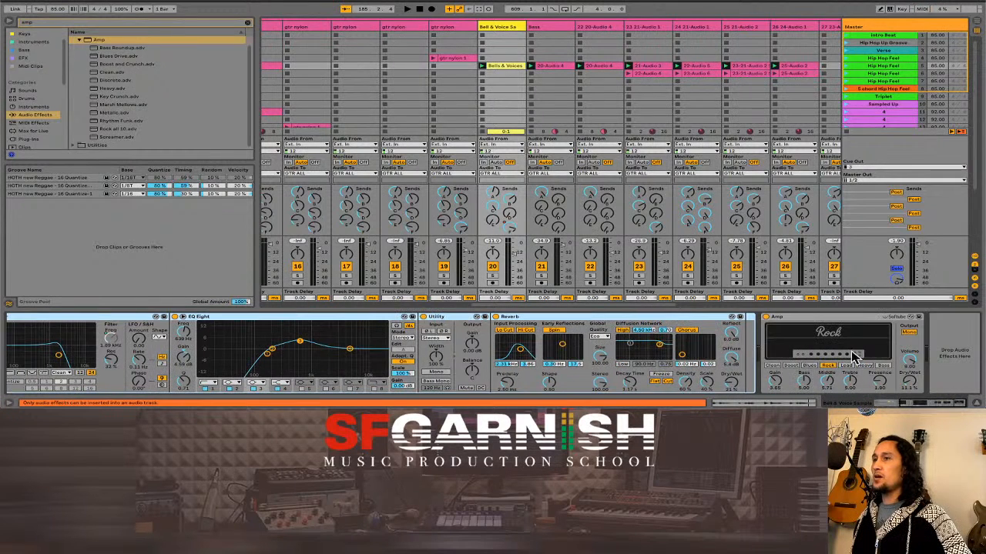
shift+click(831, 317)
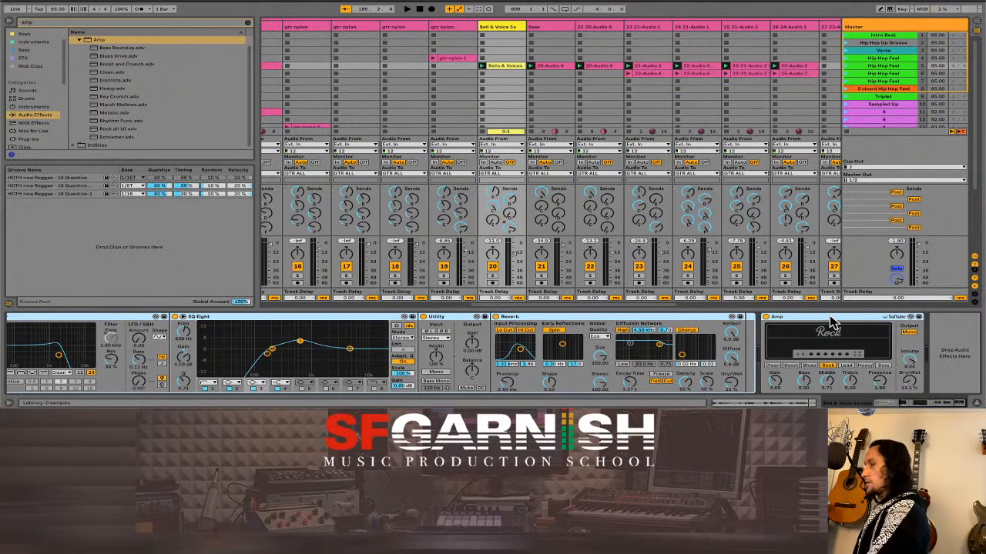
key(super+g)
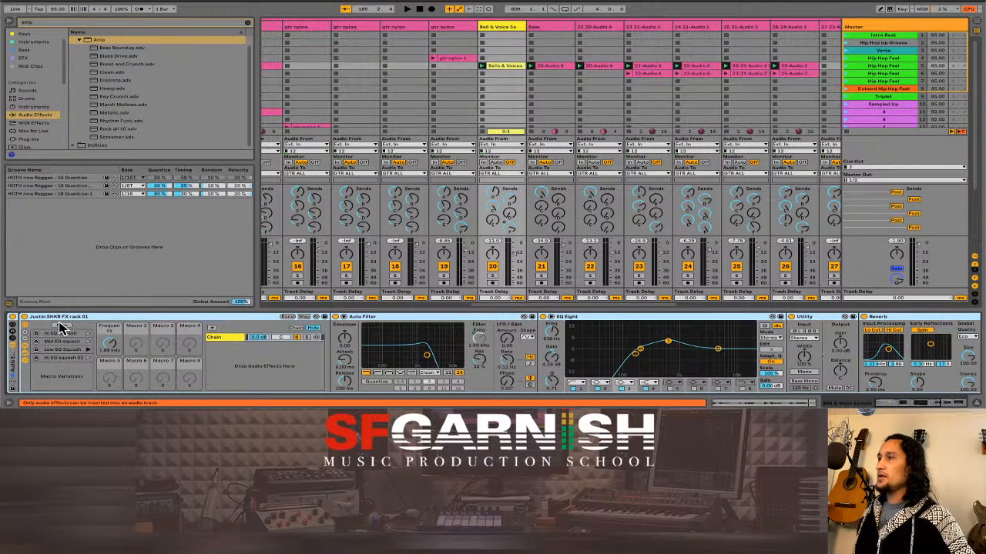
Move the Amp inside the SHKR FX rack 01 on the Bell & Voice Sample track, placing it after the Reverb.
key(super+g)
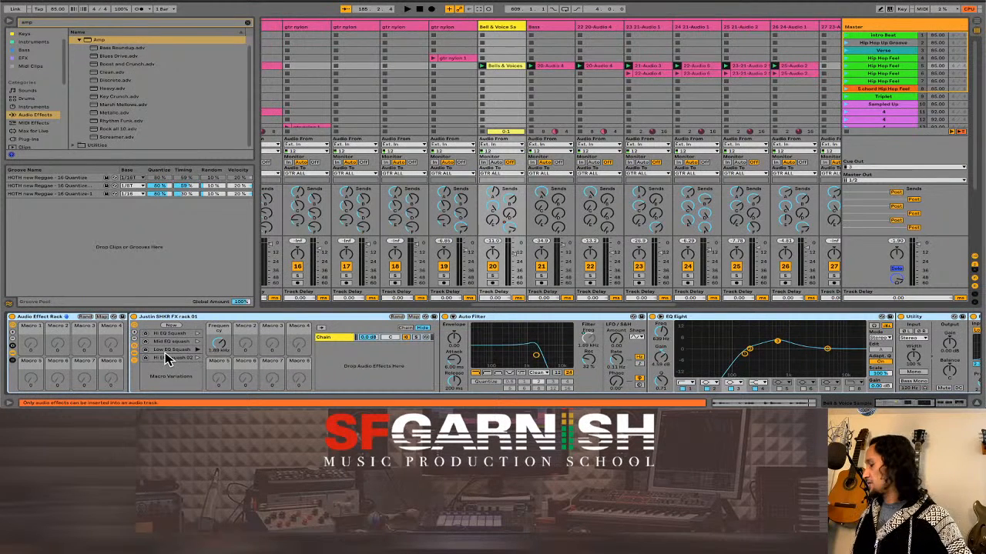
key(super+z)
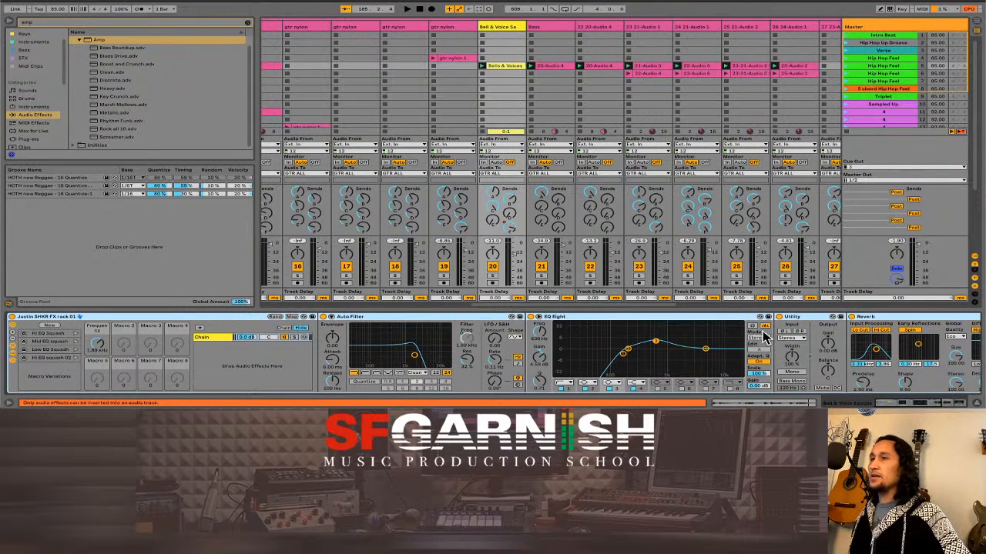
click(881, 404)
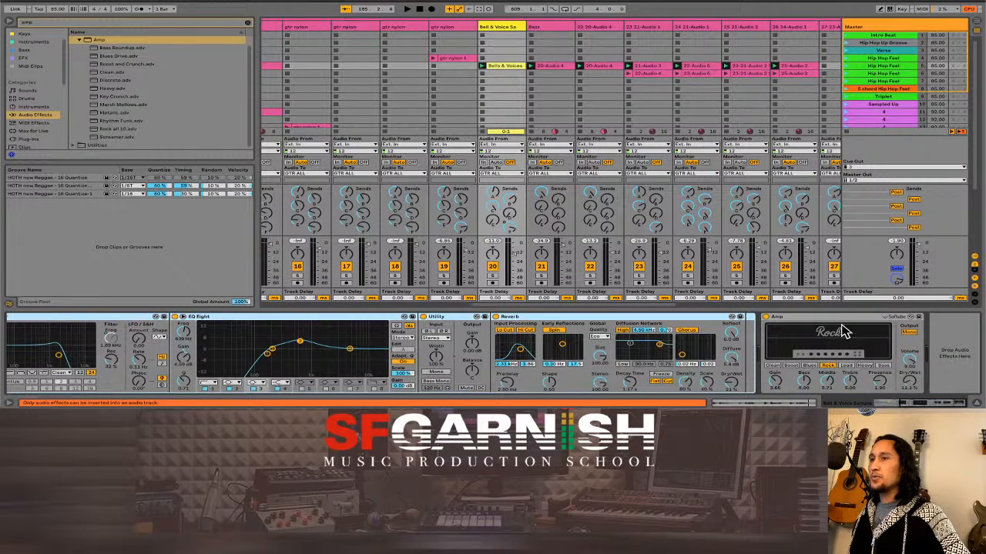
click(816, 320)
drag(818, 315, 525, 322)
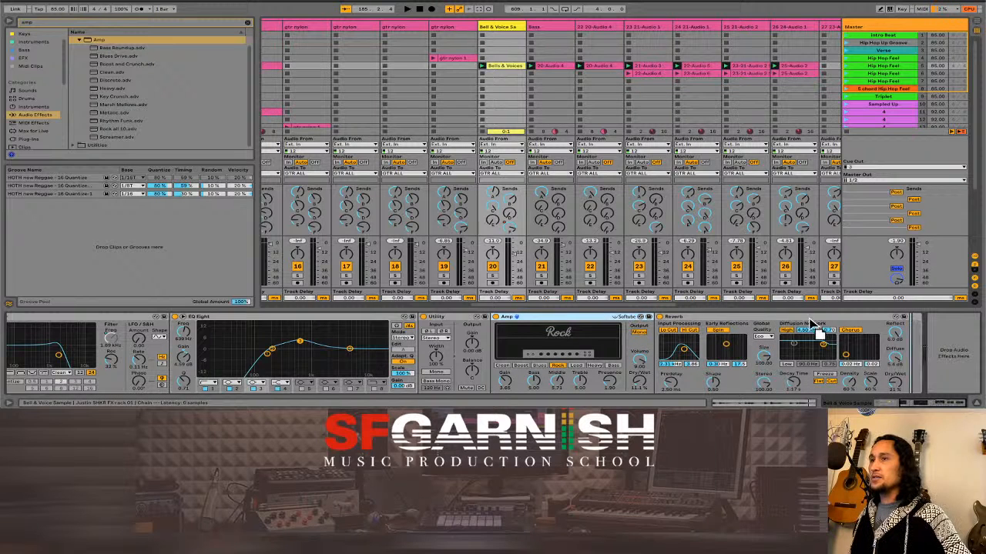
key(ctrl+z)
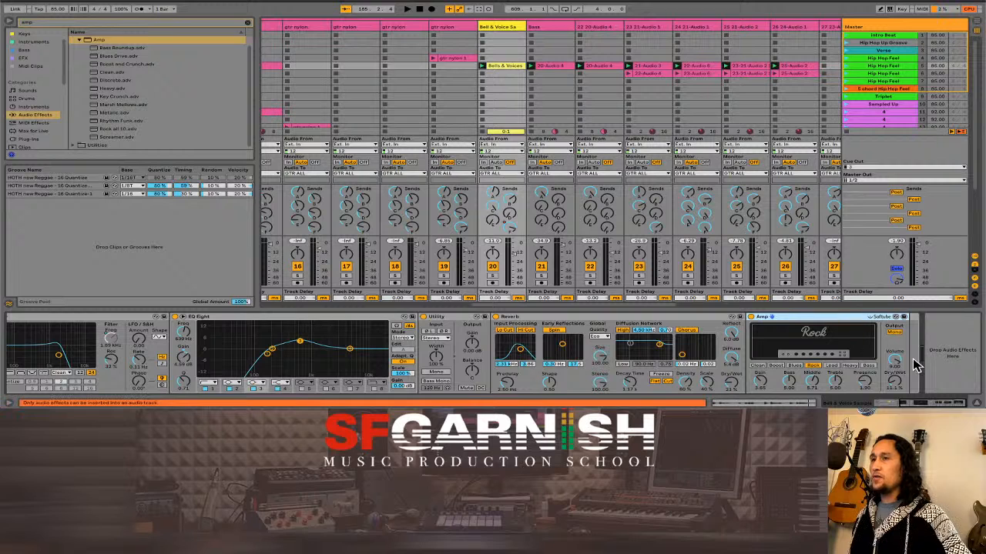
Save the Bell & Voice Sample track's effect rack as a new preset, SHKR FX rack 02, in the User Library.
drag(928, 404, 697, 404)
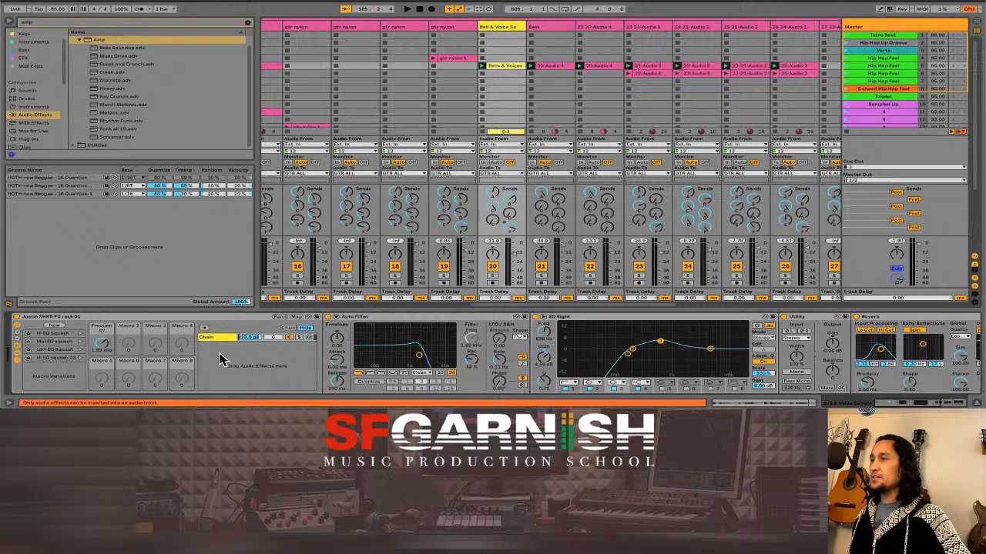
click(317, 316)
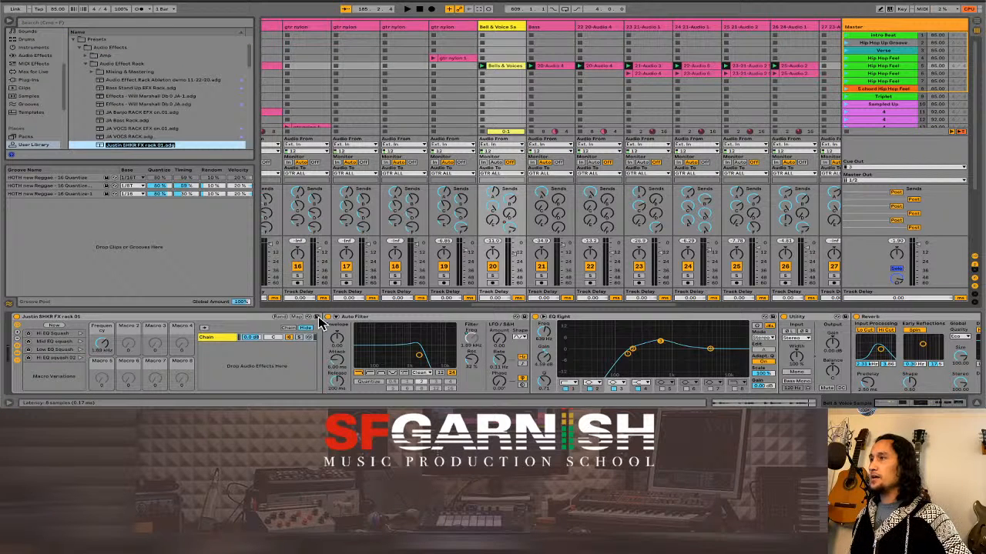
key(Return)
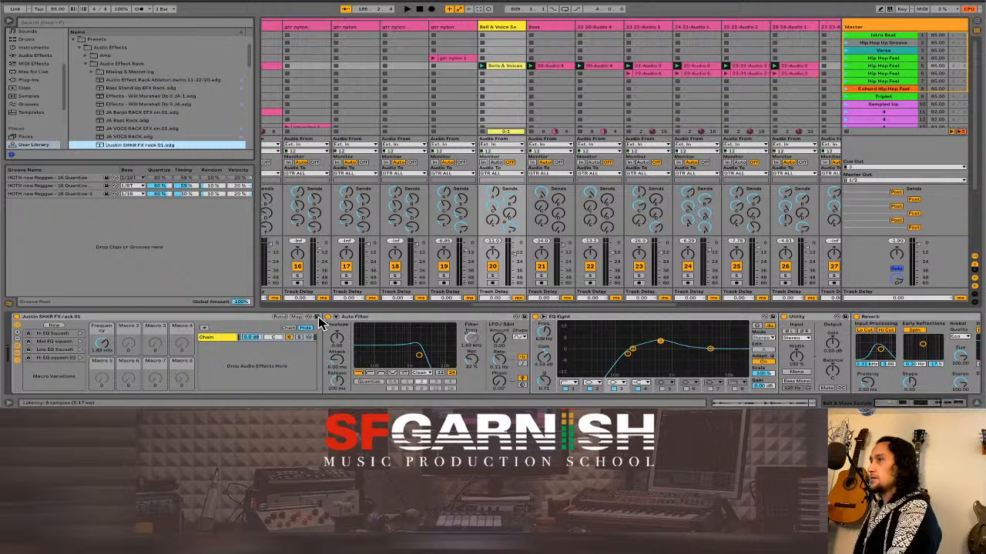
key(Return)
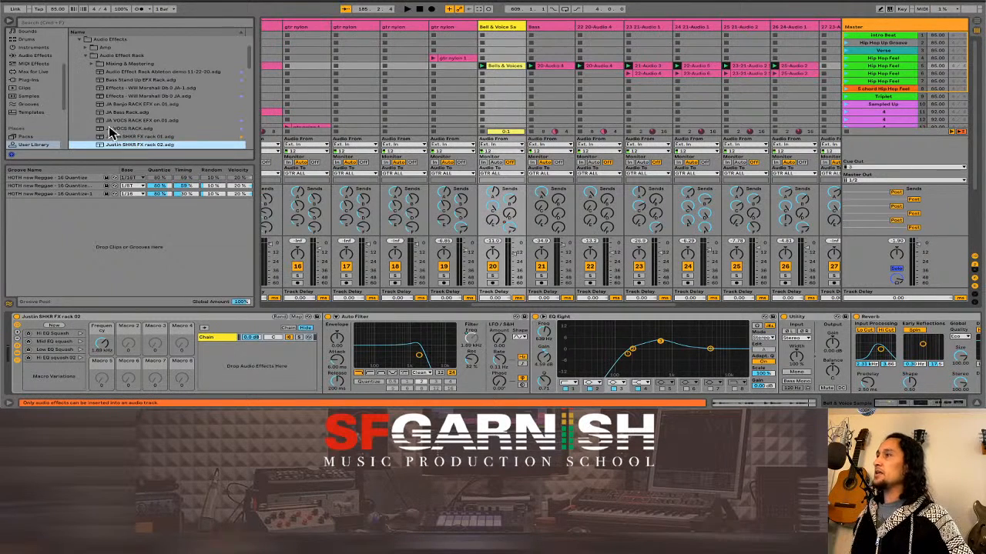
Add the SHKR FX rack 02 preset to the Racks custom collection.
scroll(29, 91, up, 3)
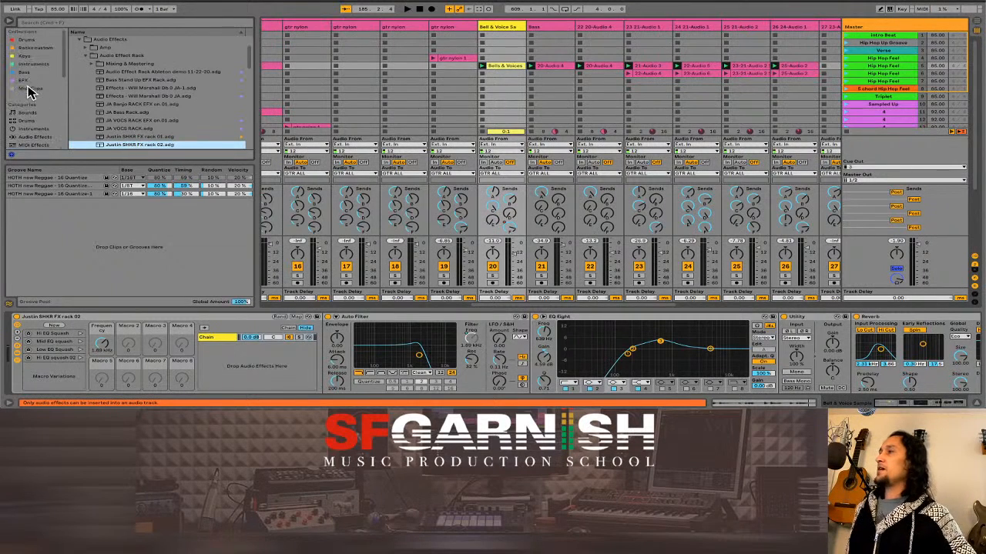
right_click(147, 149)
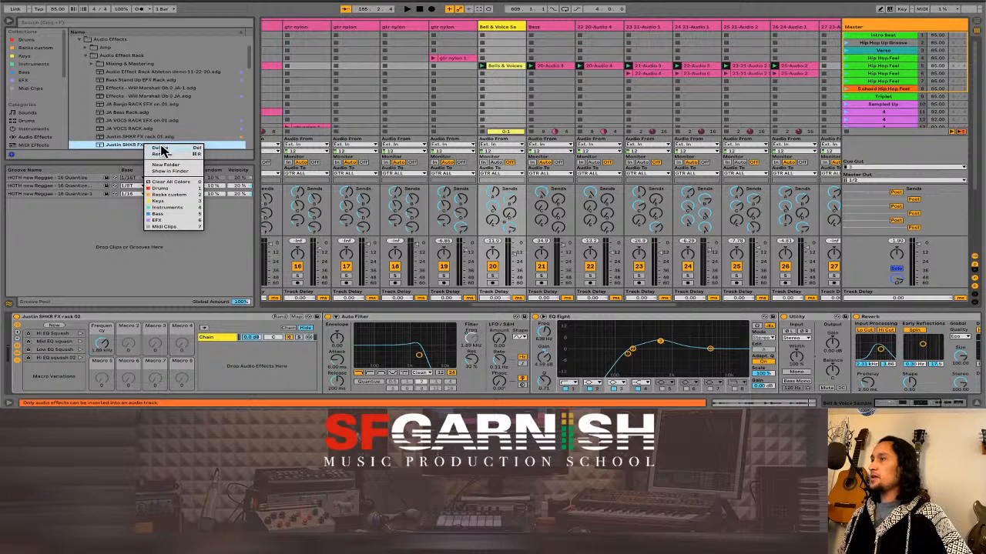
click(177, 196)
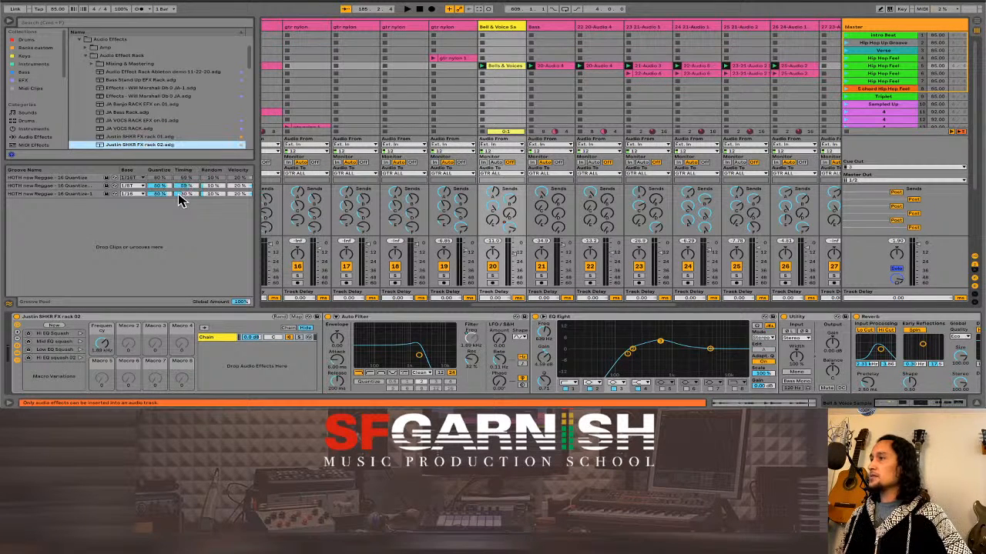
Remove the SHKR FX rack 01 preset from the Racks custom collection and reopen the collection to refresh it.
click(35, 47)
click(111, 48)
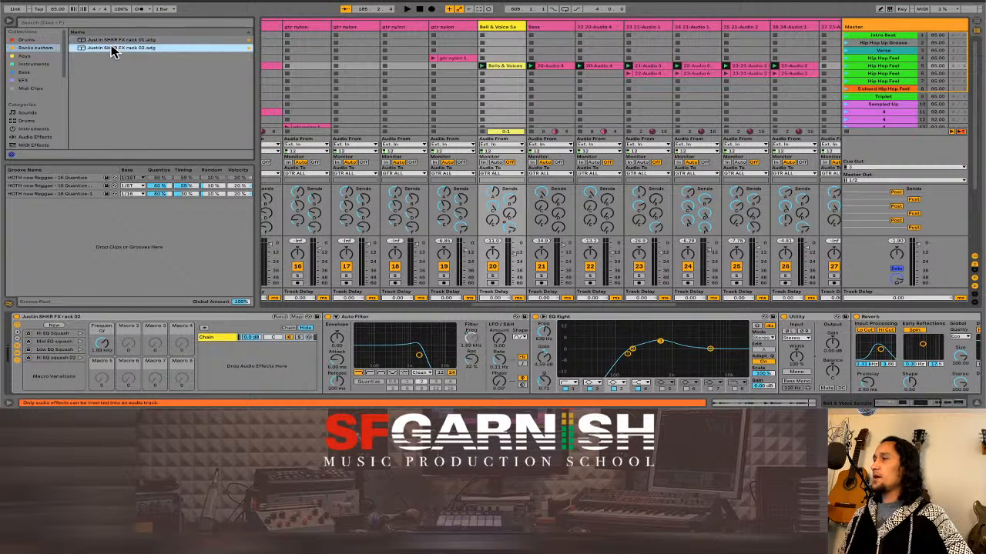
key(Up)
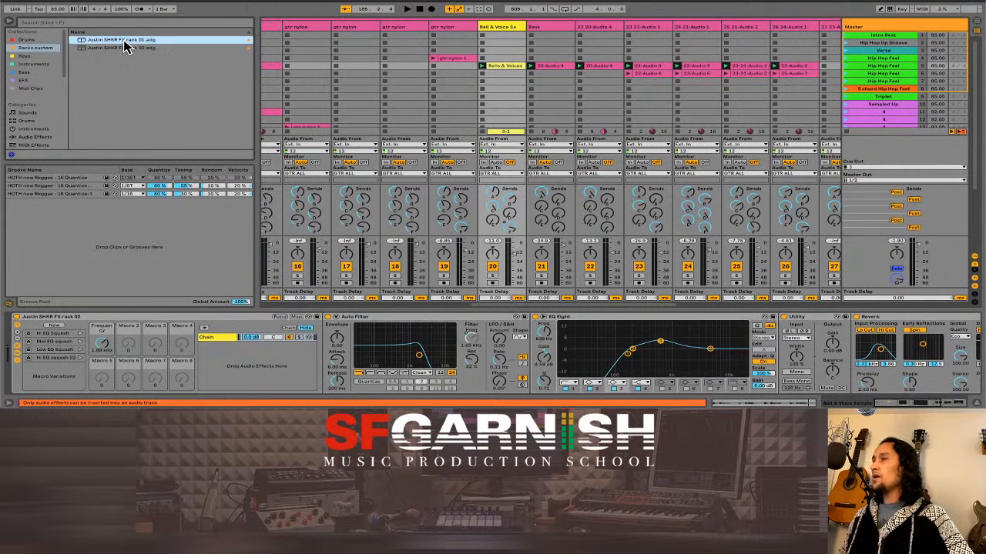
right_click(126, 45)
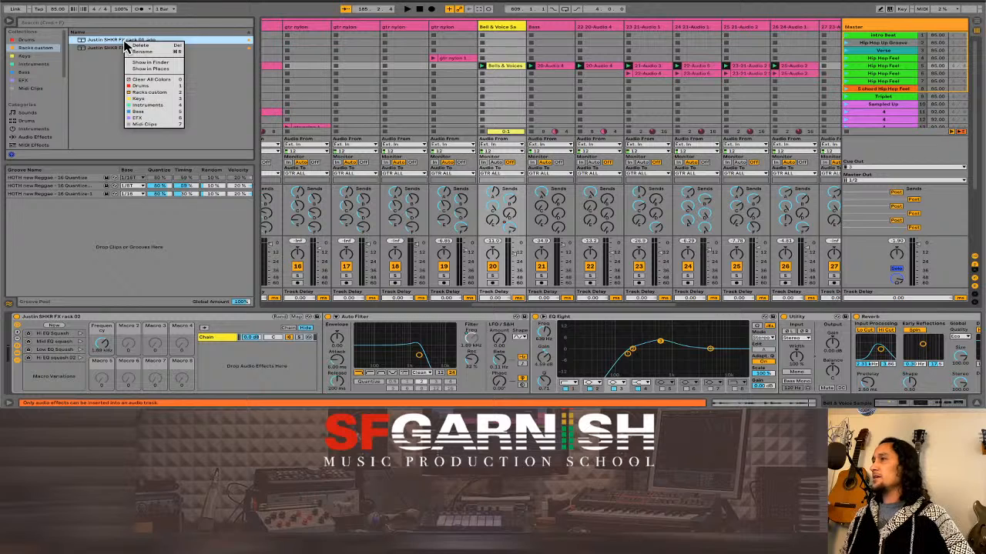
click(154, 85)
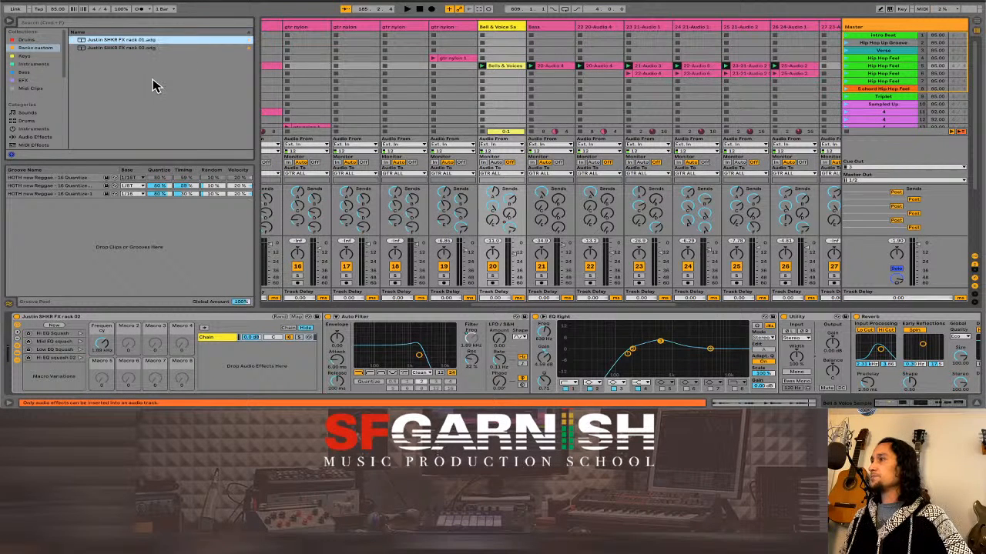
click(43, 64)
click(38, 49)
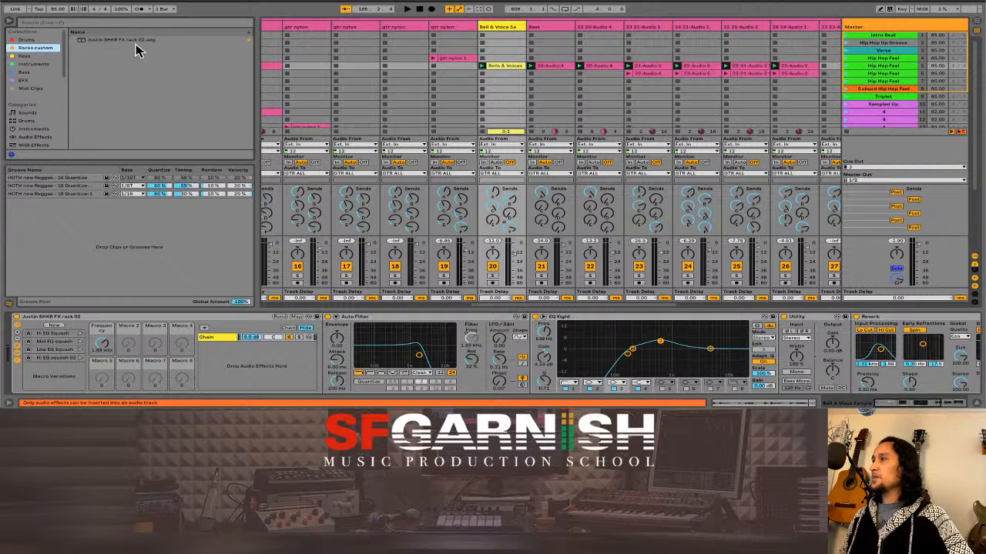
Load the SHKR FX rack 02 preset onto track 22 and rename the track shkr.
click(126, 40)
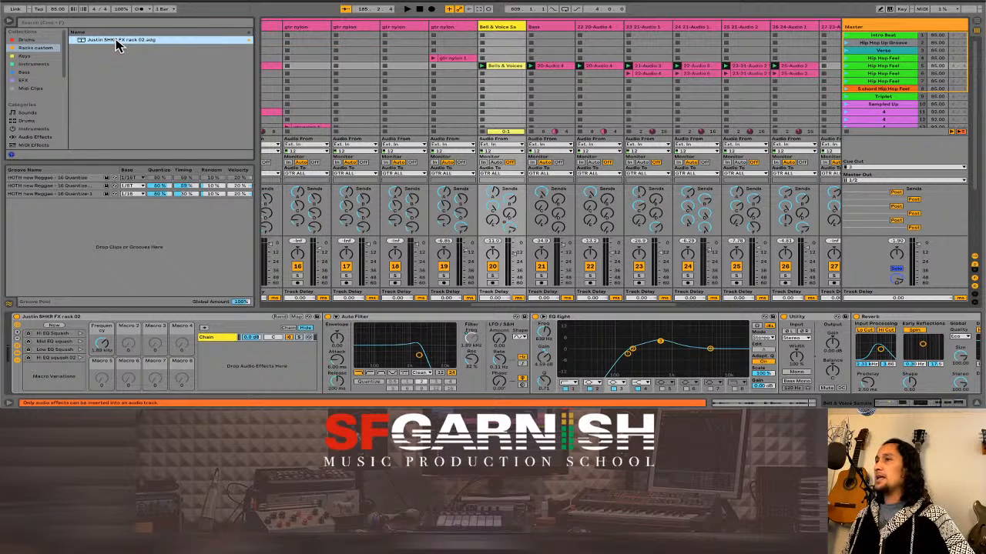
drag(117, 45, 598, 41)
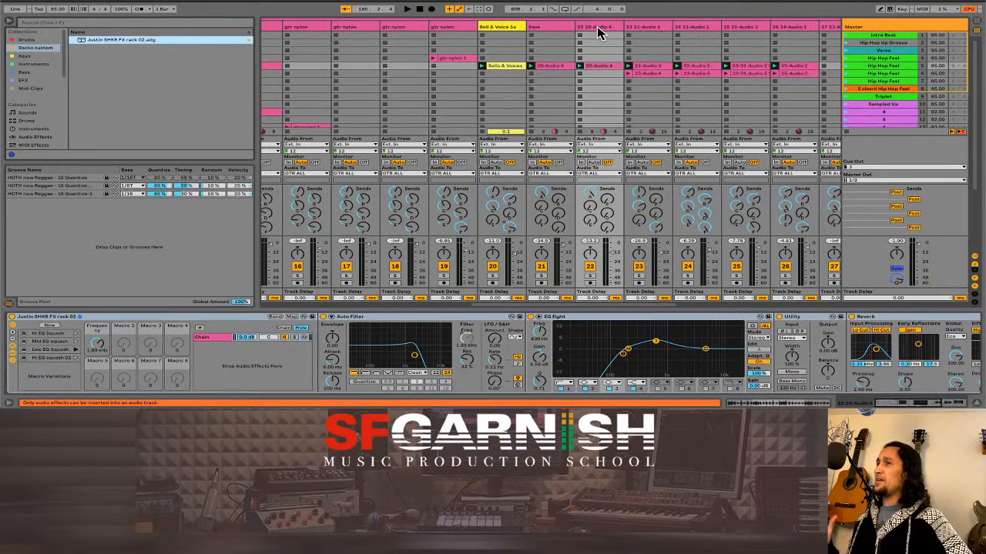
click(599, 31)
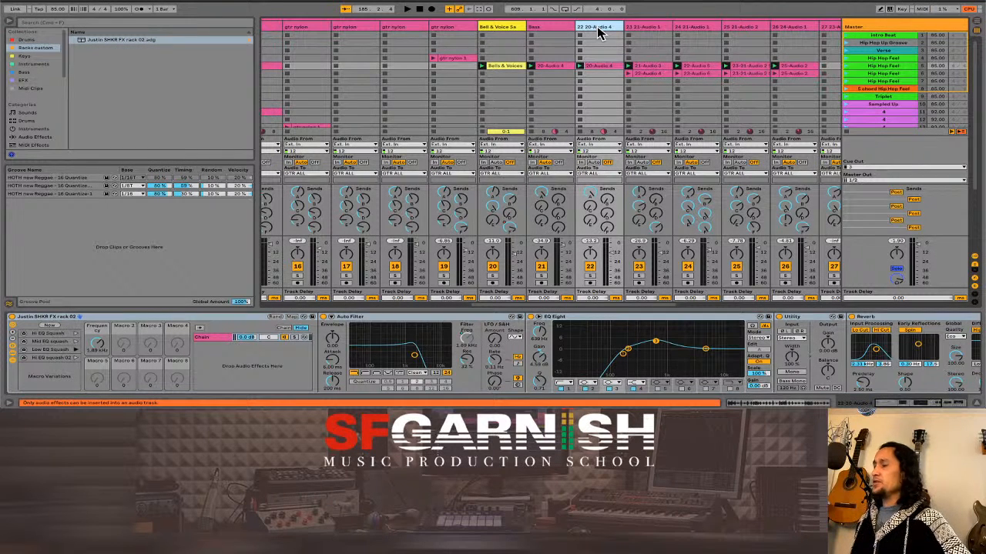
key(ctrl+r)
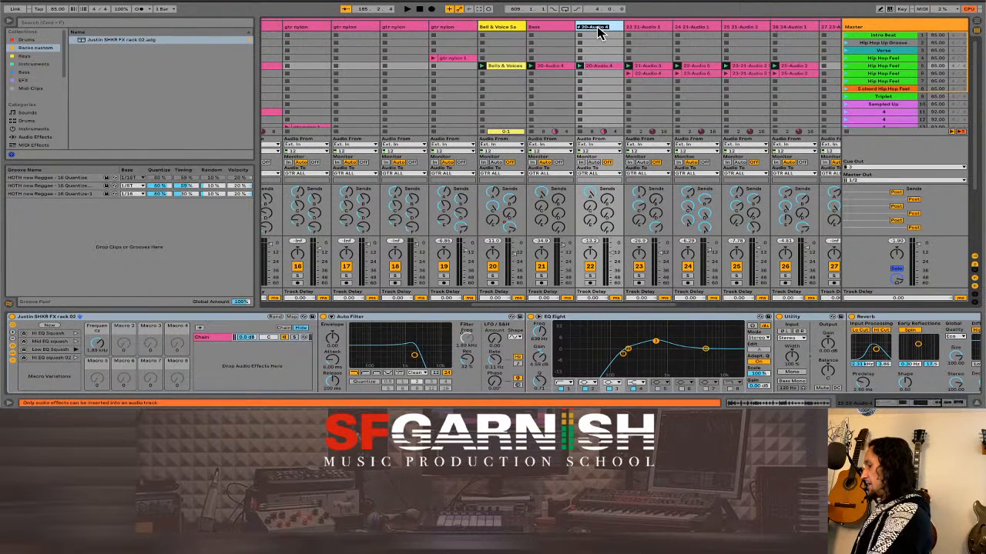
text(shkr)
key(Return)
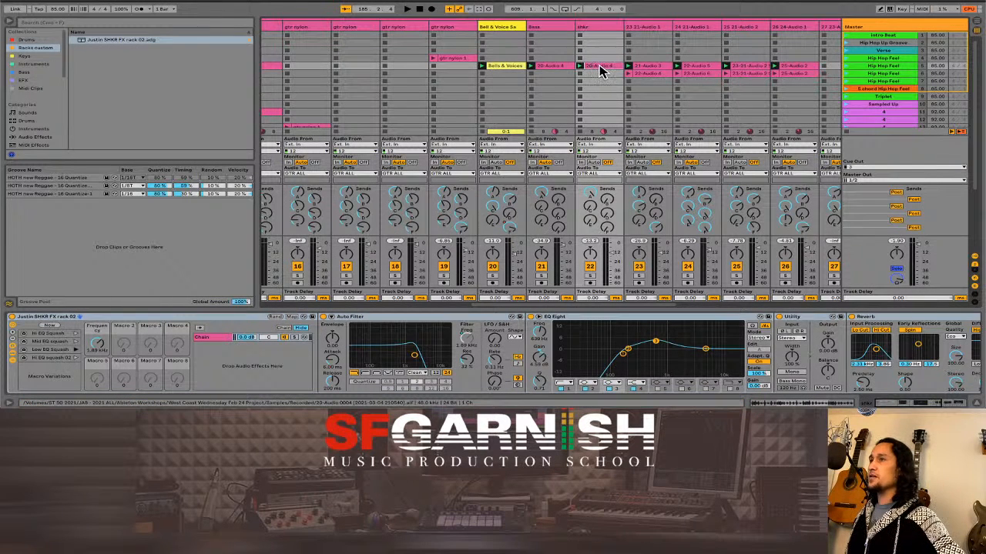
Rename the clip on track 22 as shkr.
key(super+v)
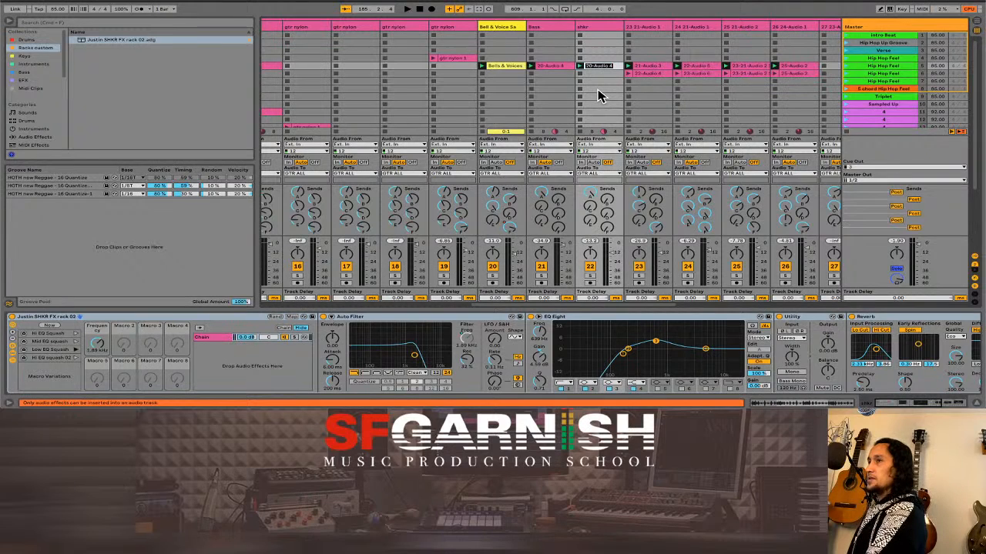
text(shkr)
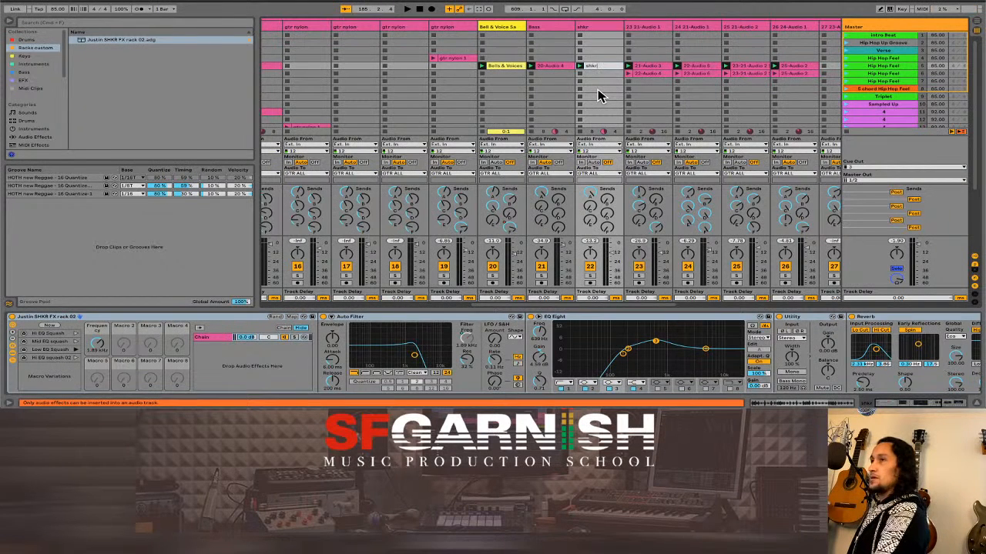
key(Return)
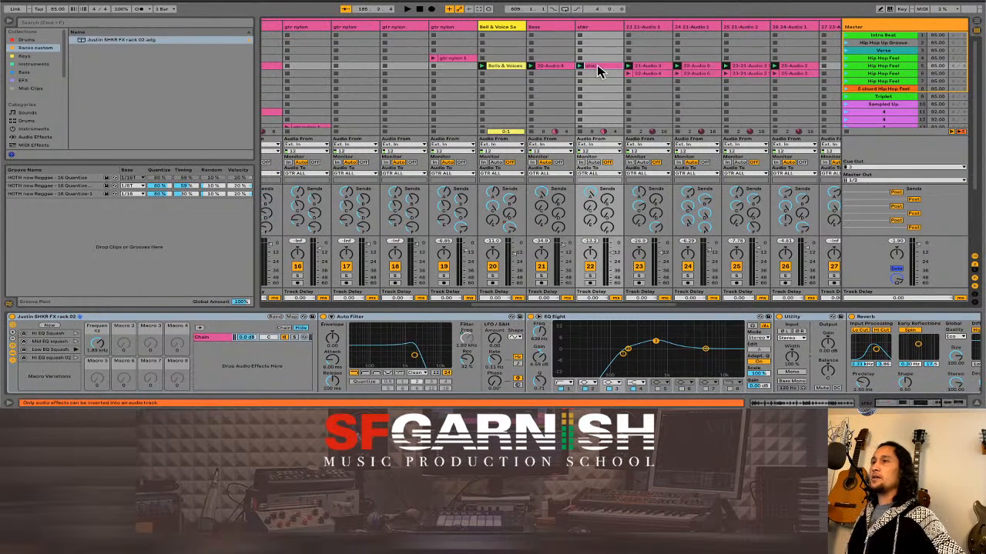
Color both the shkr track and its clip brown.
right_click(600, 27)
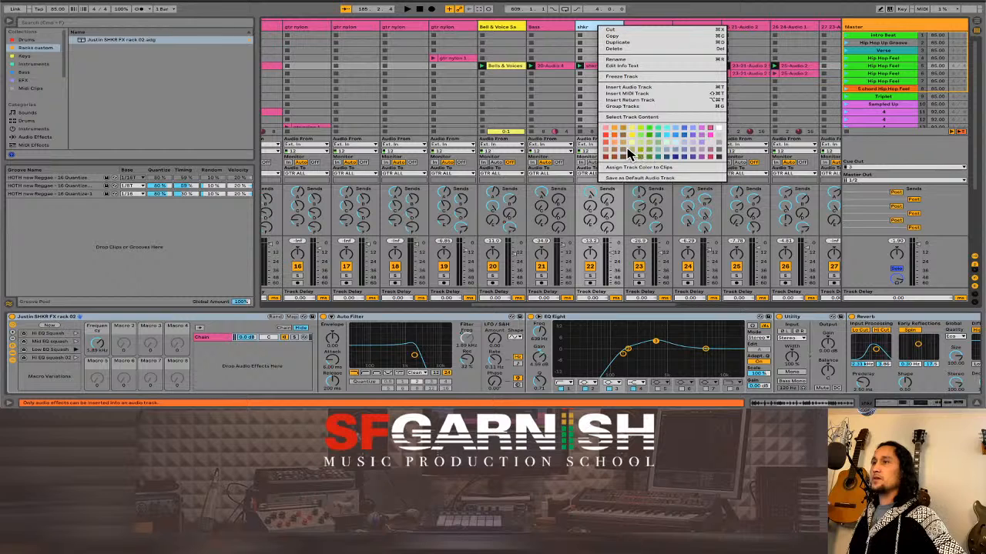
click(625, 153)
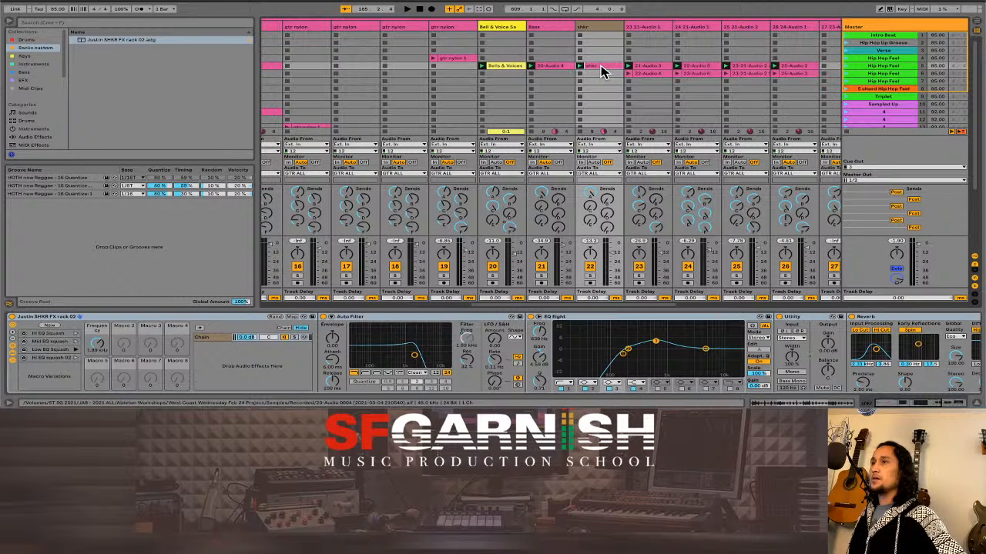
right_click(600, 71)
click(628, 240)
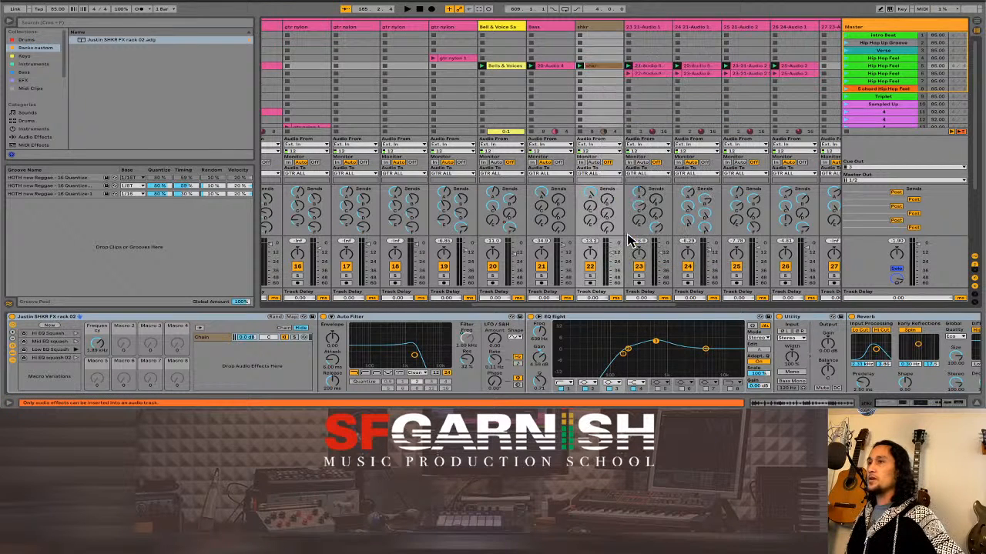
click(607, 51)
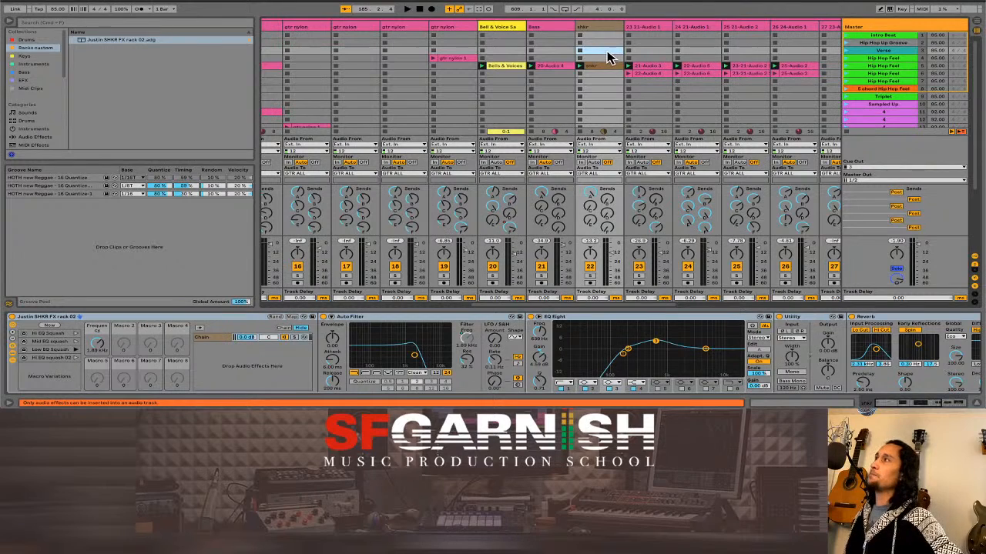
Solo the shkr track, play the second Hip Hop Feel scene, and recall the rack's Hi EQ Squash and Mid EQ squash variations in turn.
click(590, 275)
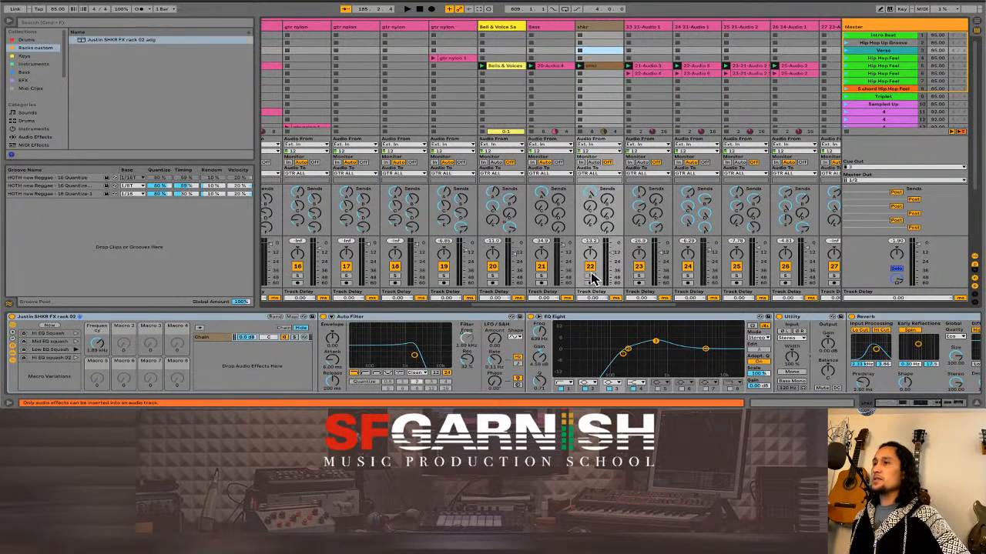
click(841, 65)
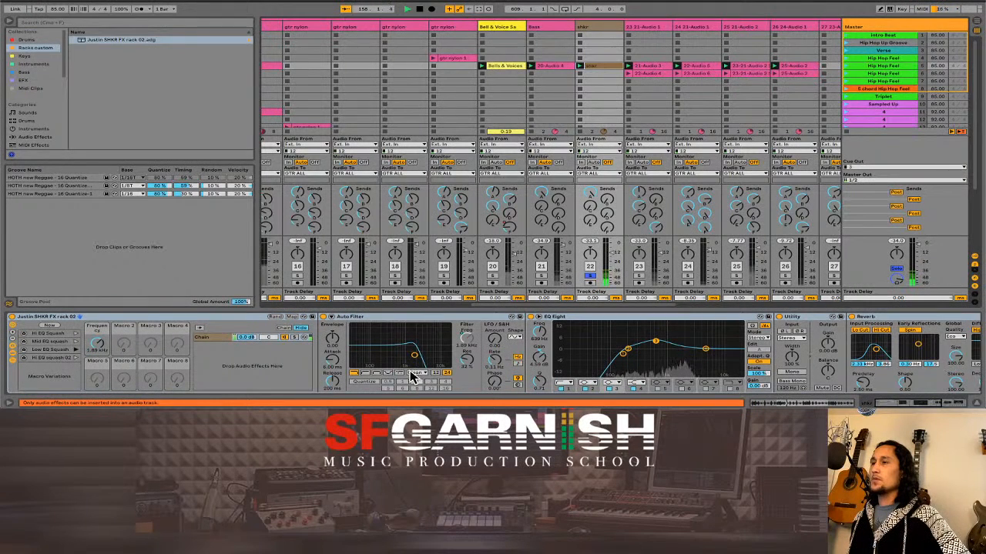
click(76, 334)
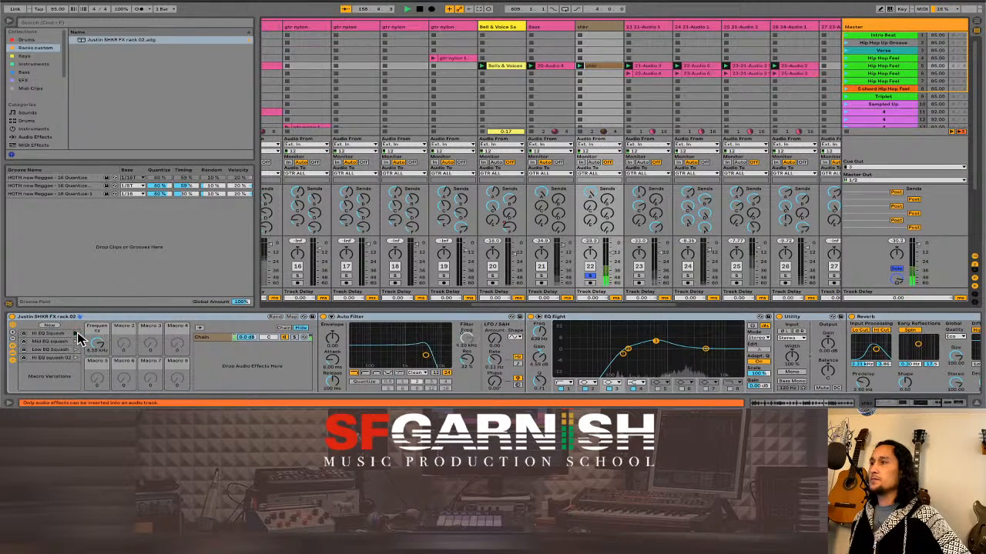
click(76, 342)
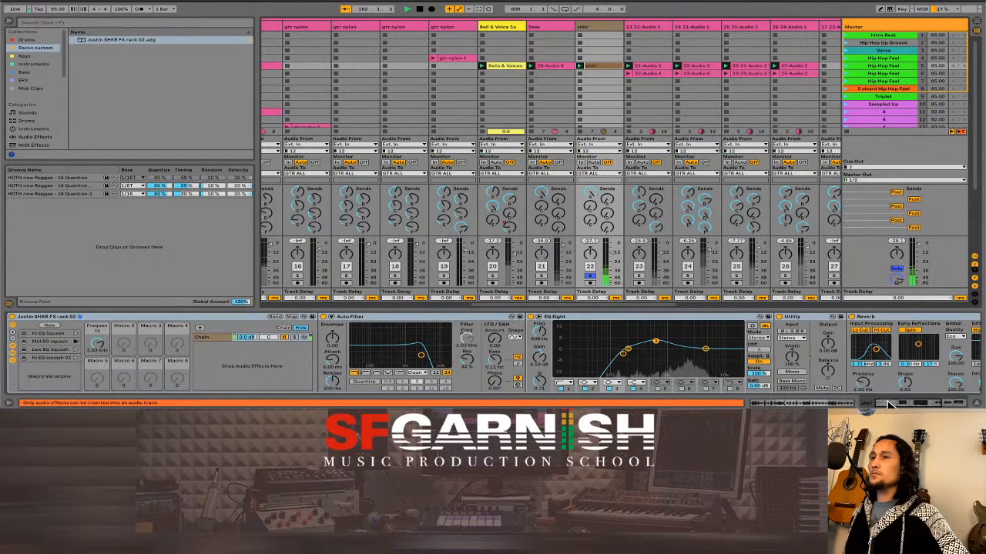
Raise the Amp's Dry/Wet and lower the Reverb's Dry/Wet in the shkr track's rack.
drag(917, 403, 898, 384)
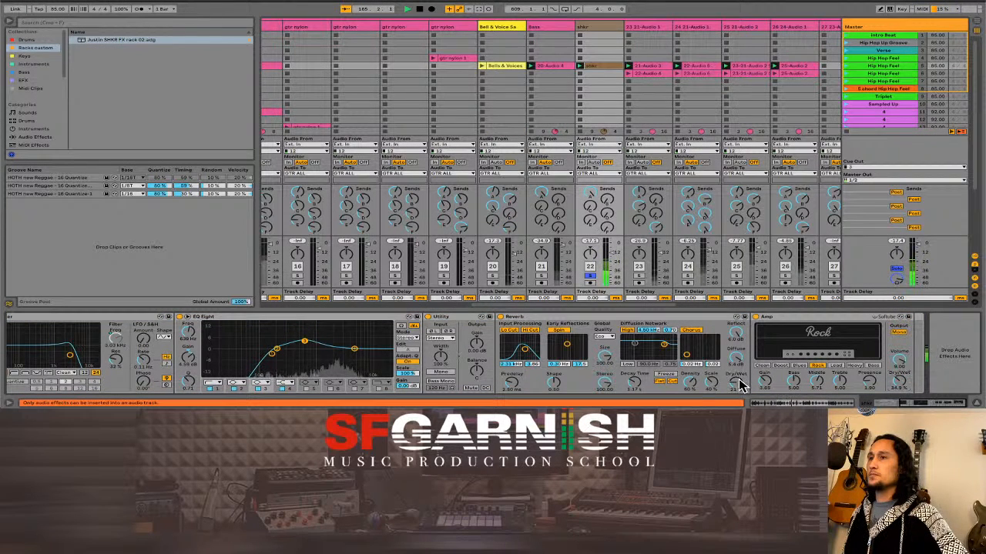
drag(738, 384, 737, 390)
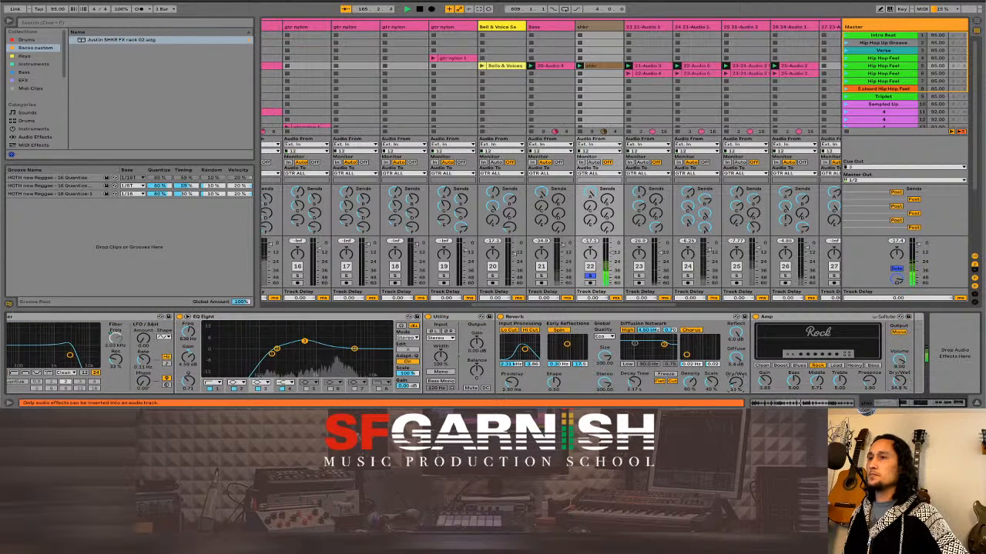
Shape the shkr track's Reverb by adjusting its chorus, decay time and Dry/Wet, and try out the track's A-Reverb send.
click(528, 331)
click(527, 331)
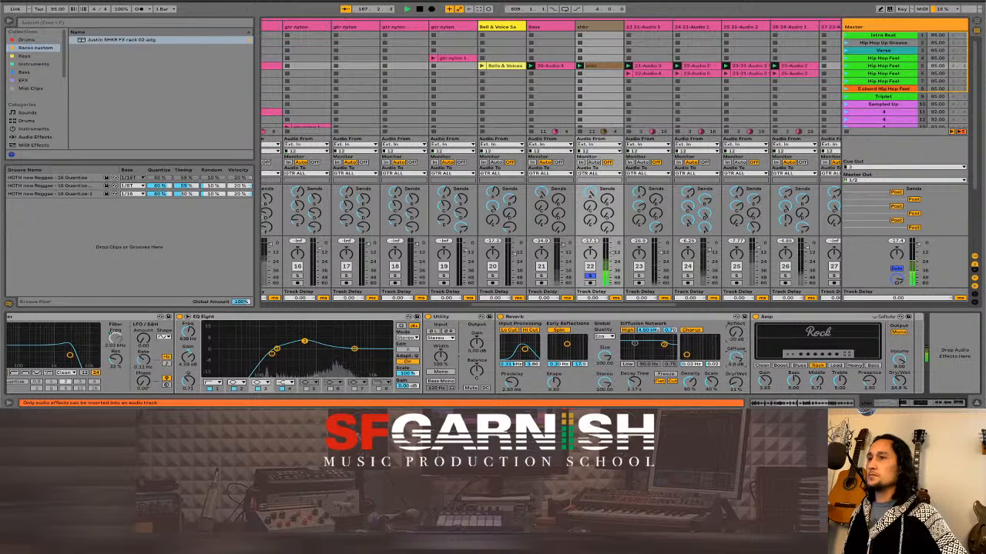
click(697, 346)
drag(638, 381, 637, 377)
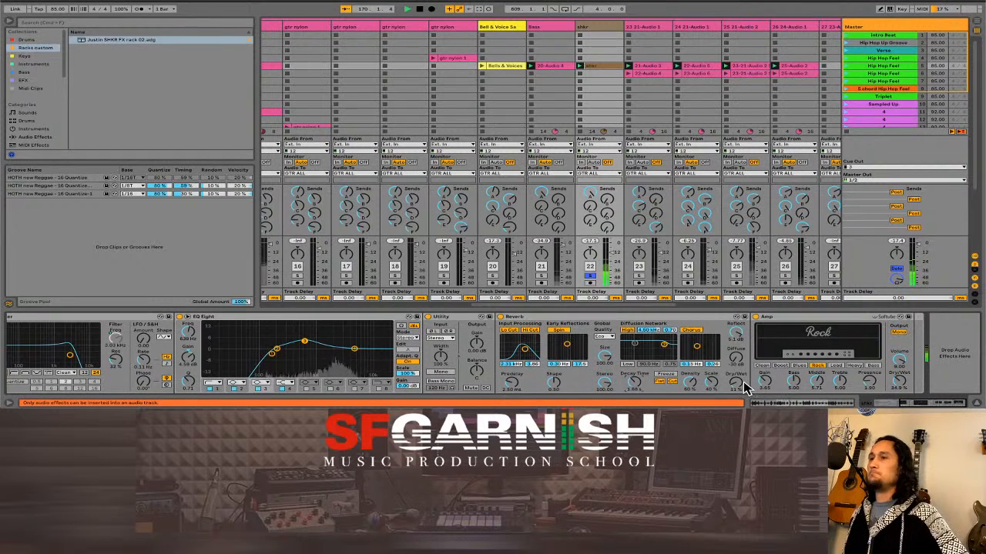
drag(739, 381, 739, 380)
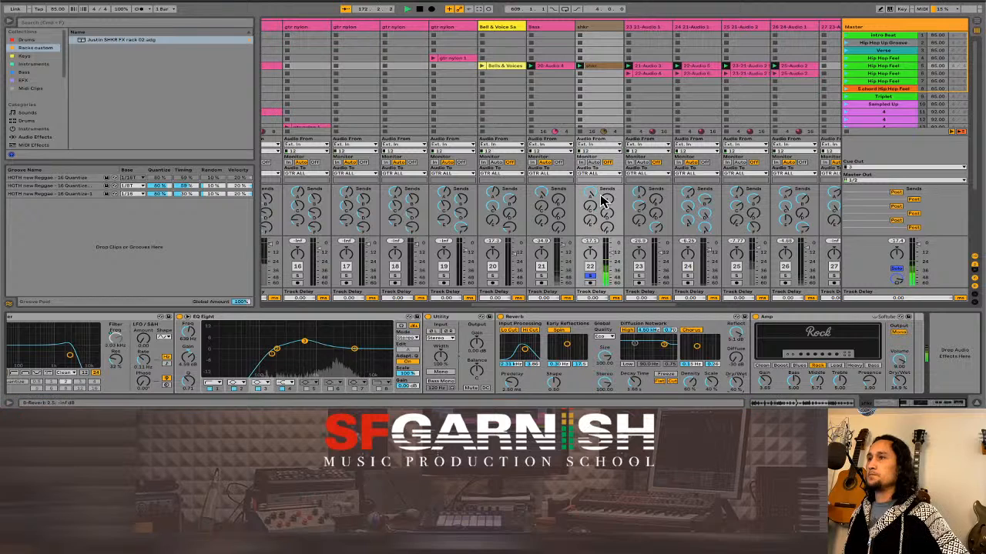
drag(590, 191, 755, 364)
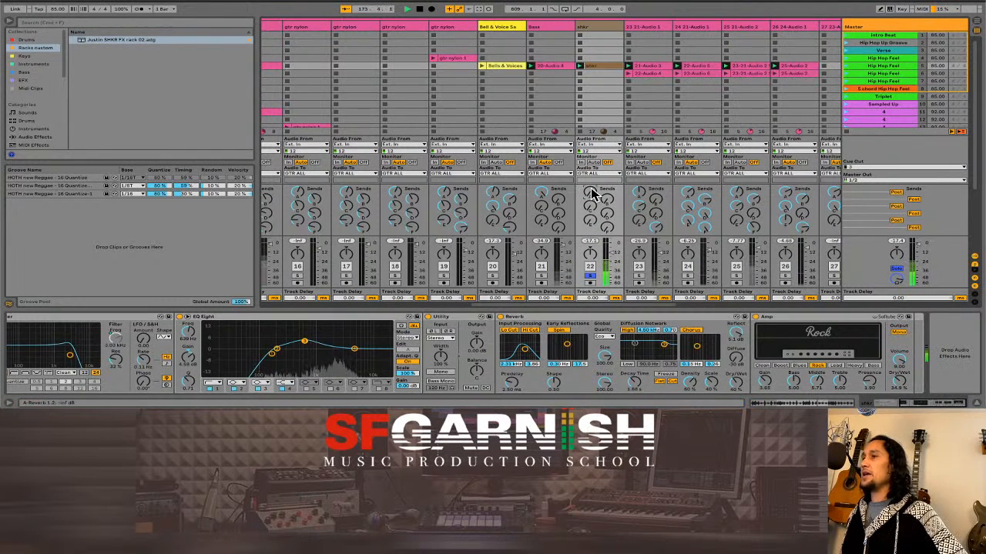
mouse_move(739, 383)
mouse_down()
mouse_move(738, 374)
mouse_move(737, 391)
mouse_up()
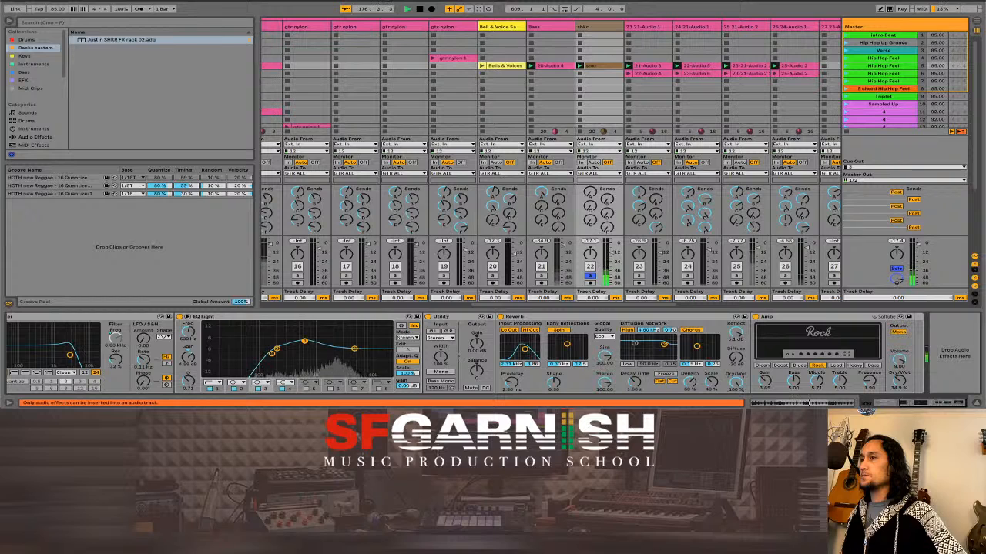
drag(737, 391, 737, 401)
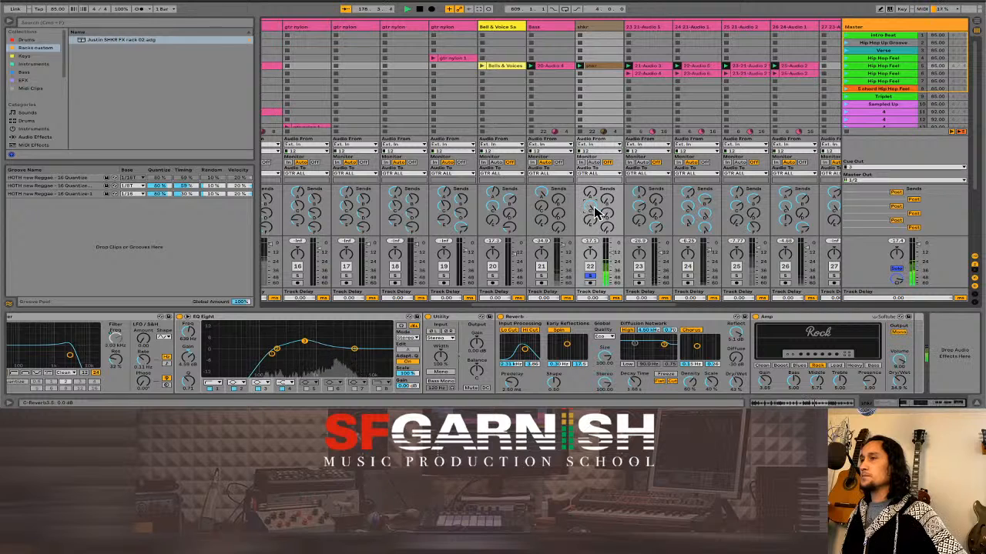
Set the shkr track's C-Reverb send to about -13 dB, then unsolo the track and stop playback.
drag(592, 206, 592, 229)
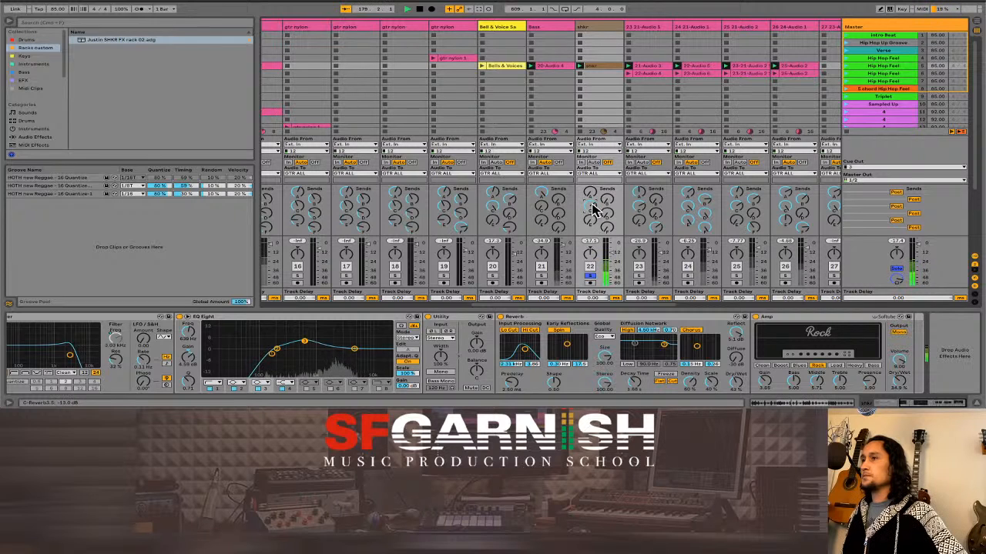
click(591, 276)
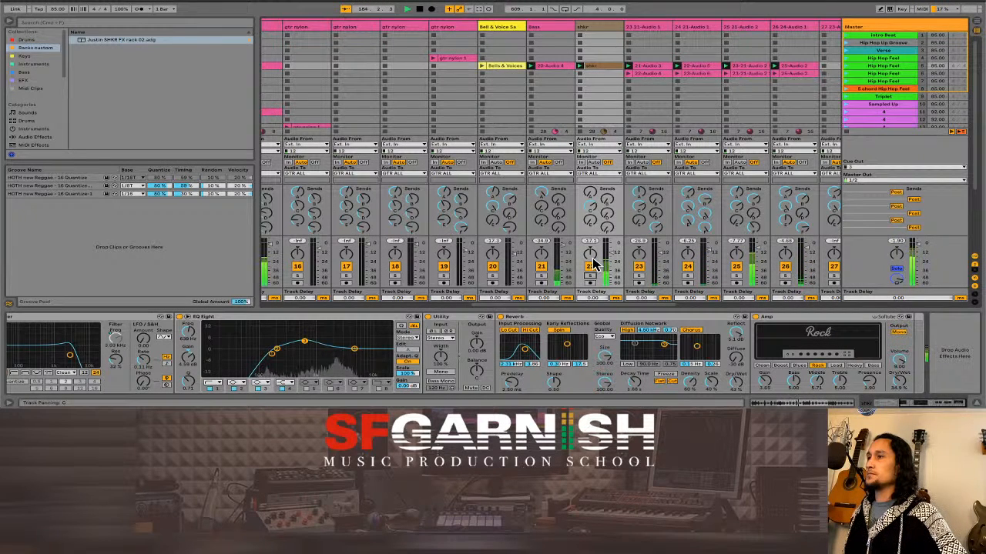
key(space)
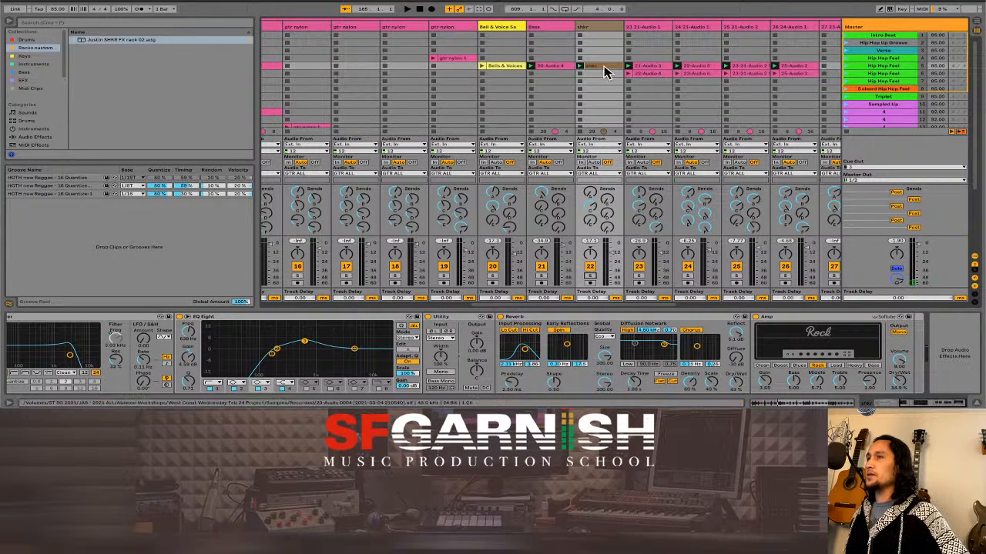
Add an Auto Pan from the EFX collection after the Amp on the shkr track.
click(456, 320)
drag(457, 320, 468, 358)
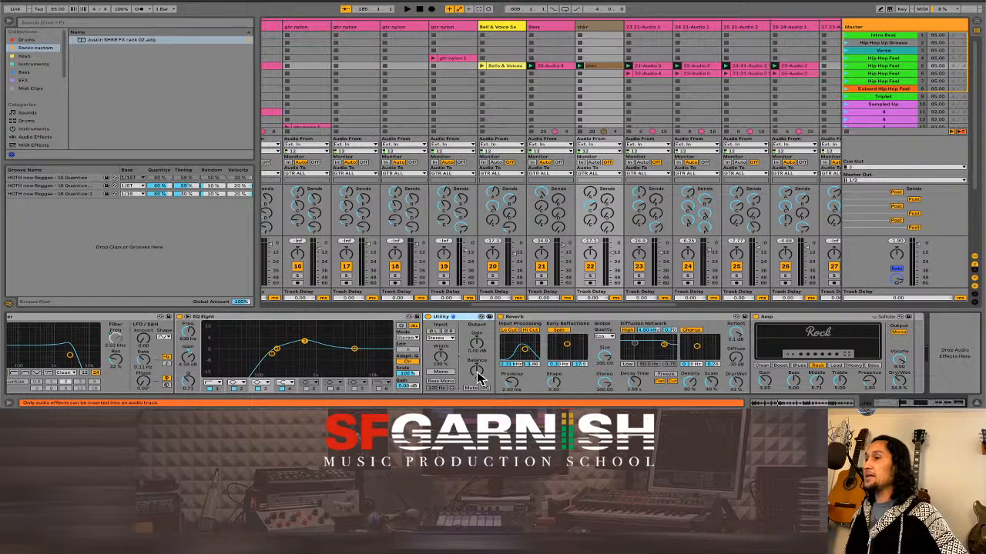
click(32, 81)
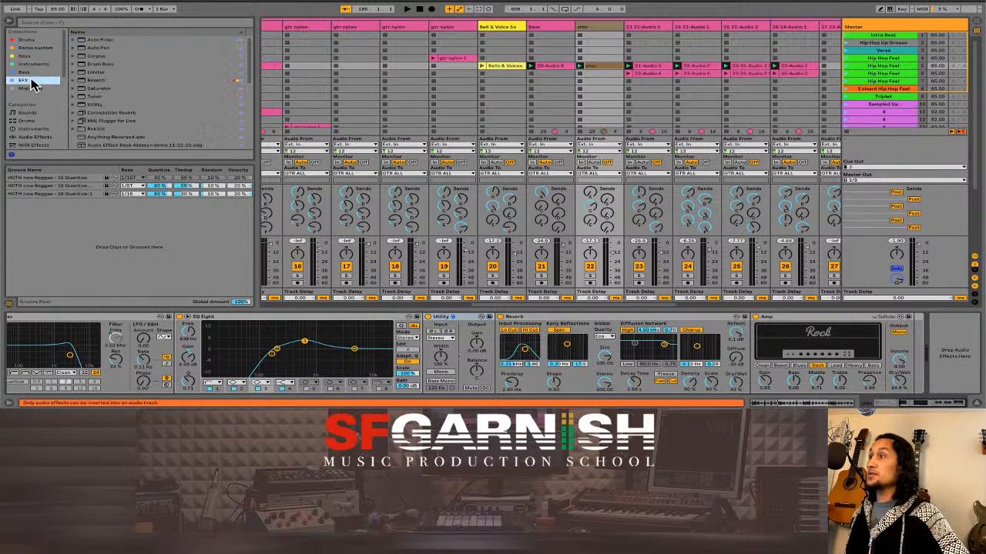
click(92, 48)
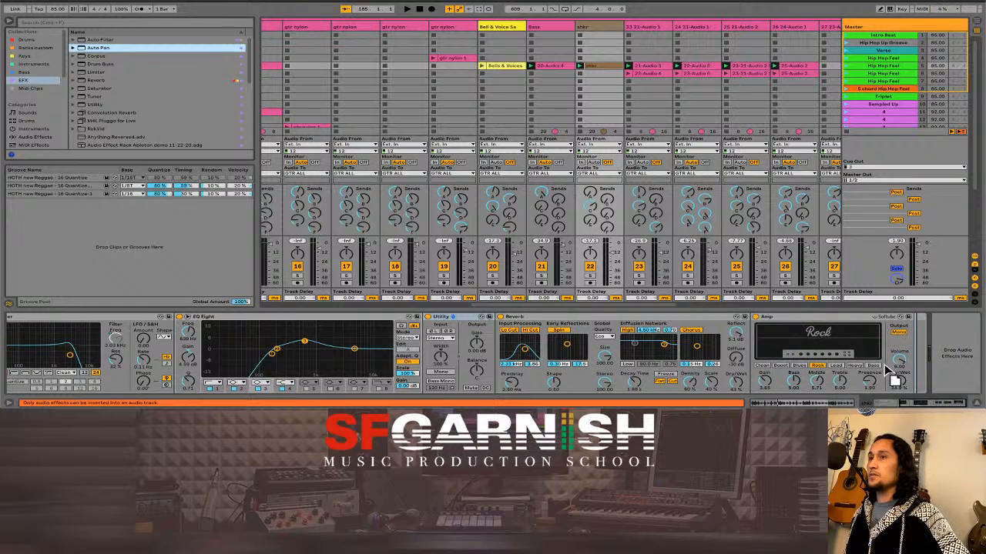
key(Return)
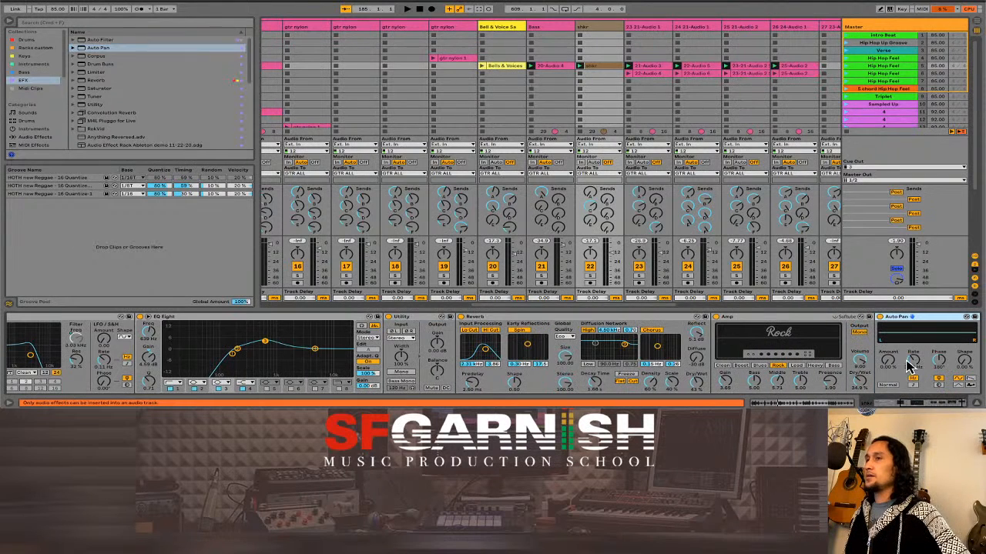
Set the Auto Pan's Amount to about 62% and play the set to audition it.
click(892, 404)
drag(904, 404, 954, 403)
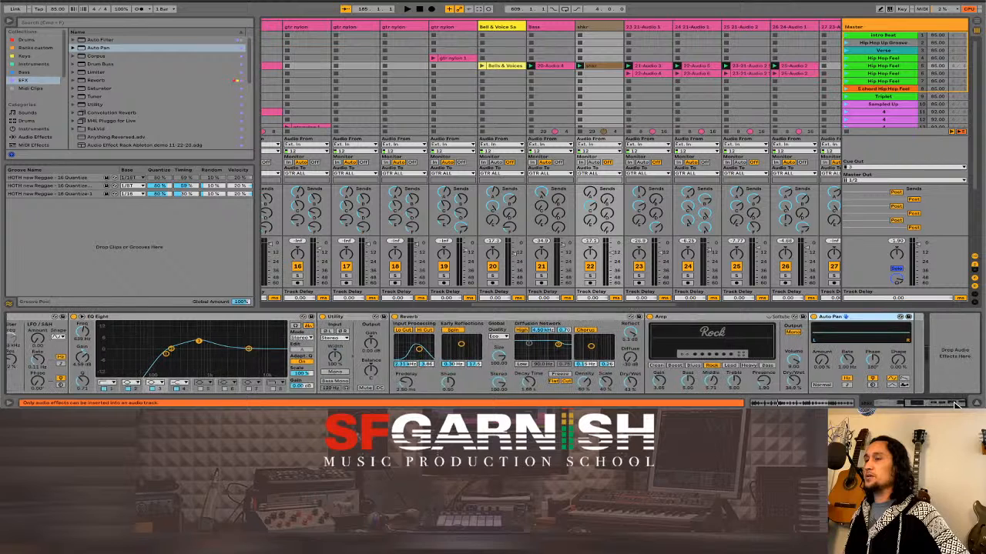
drag(821, 360, 822, 323)
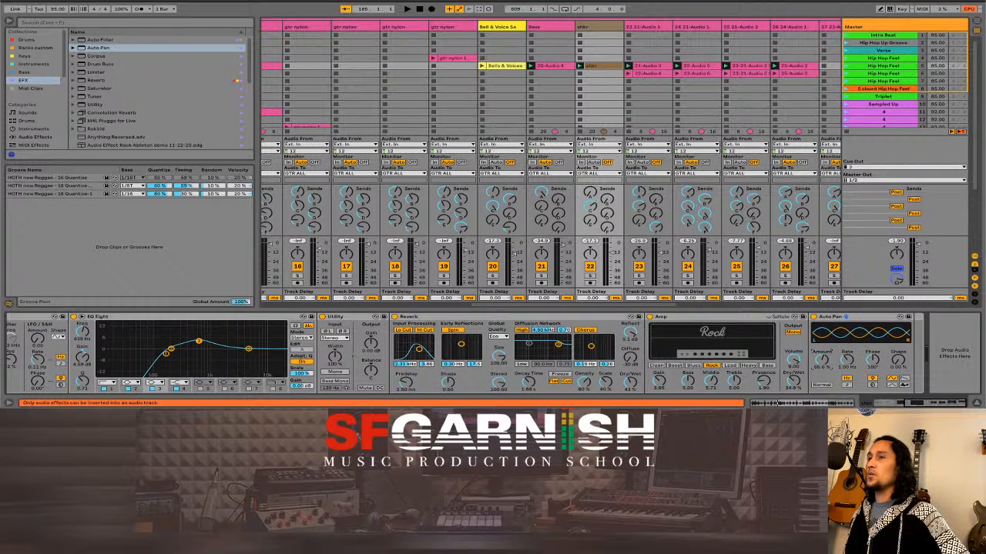
drag(822, 360, 823, 361)
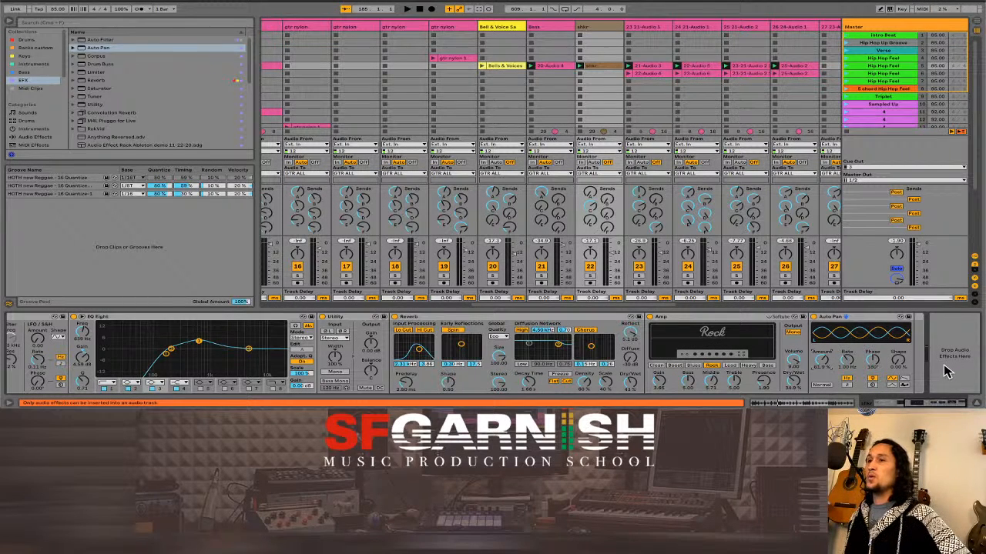
key(space)
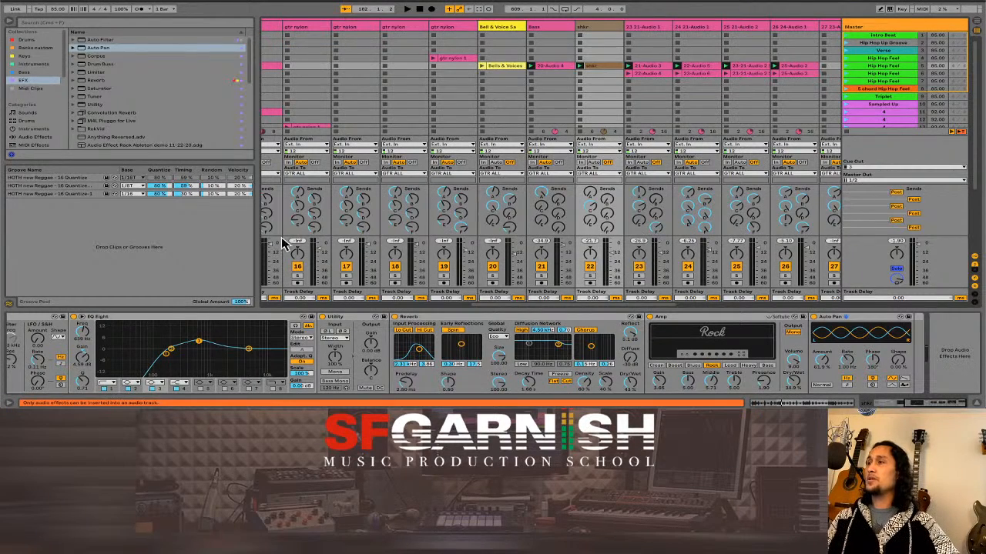
Narrow the browser to make room for more tracks, and play the scenes from Intro Beat down to the second Hip Hop Feel.
drag(257, 220, 171, 223)
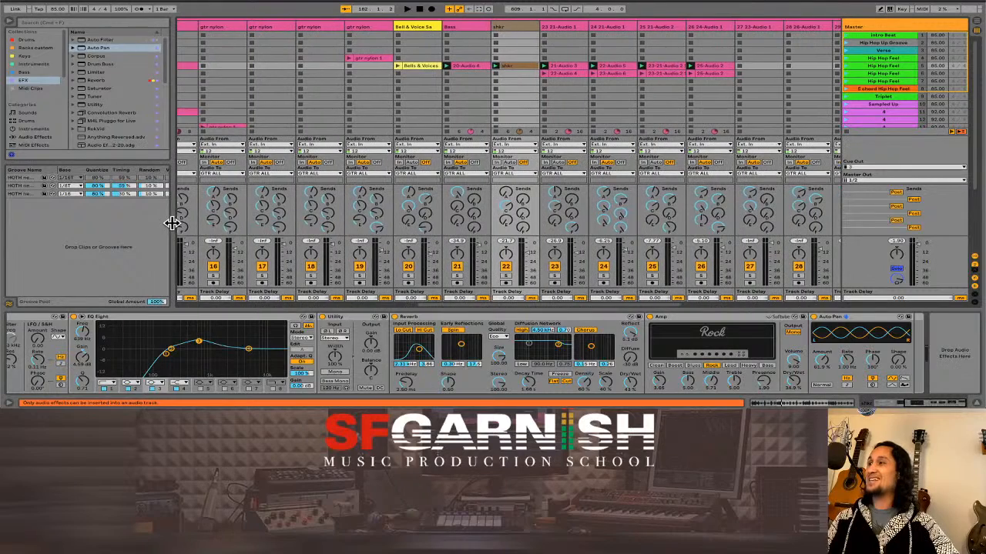
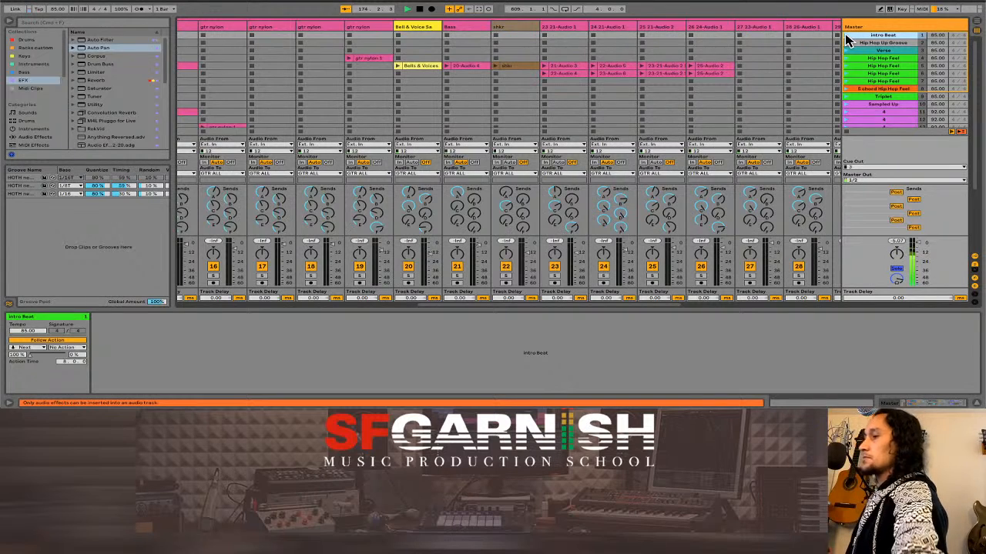
key(Down)
key(Down)
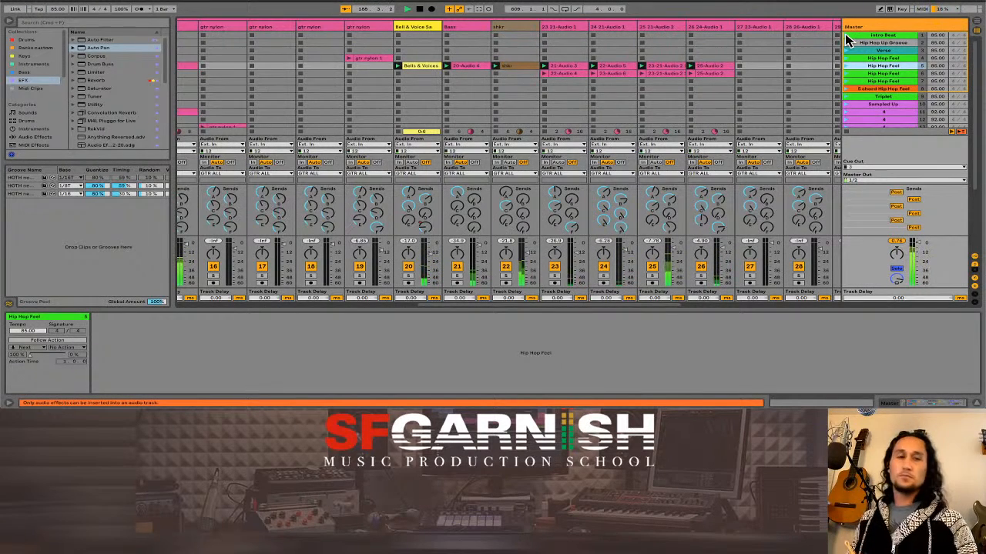
Check the Bells & Voices clip and look across the instrument, guitar and percussion tracks while the scenes play.
click(428, 70)
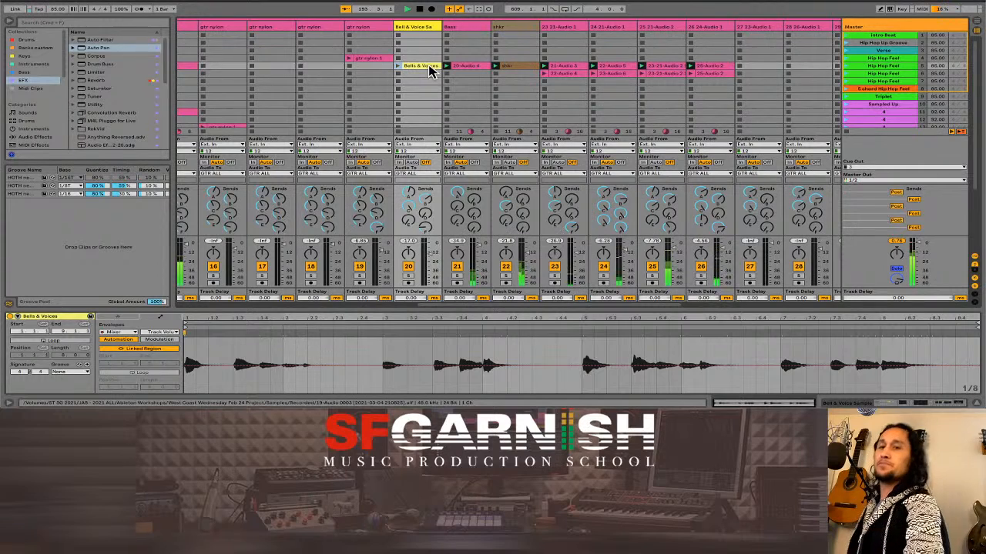
click(430, 70)
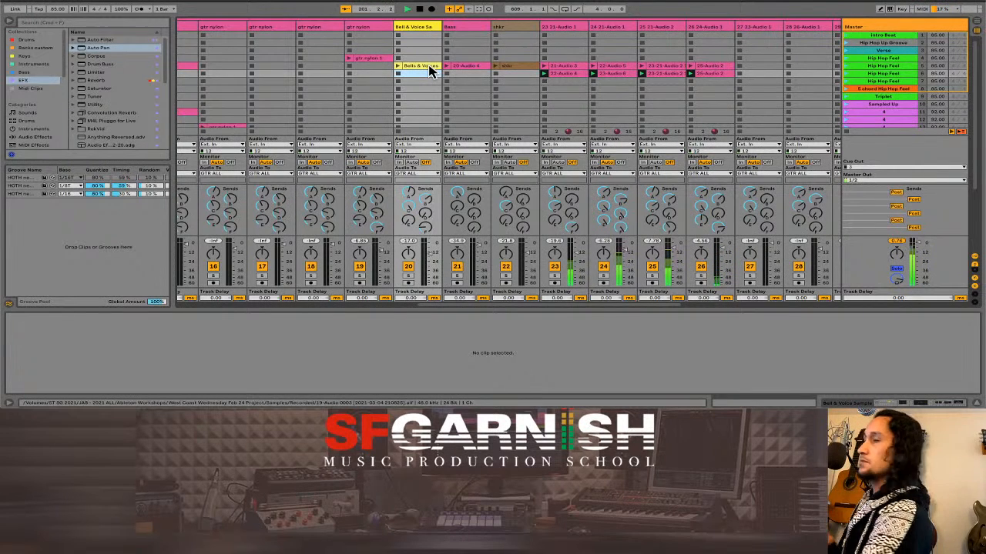
scroll(428, 67, left, 5)
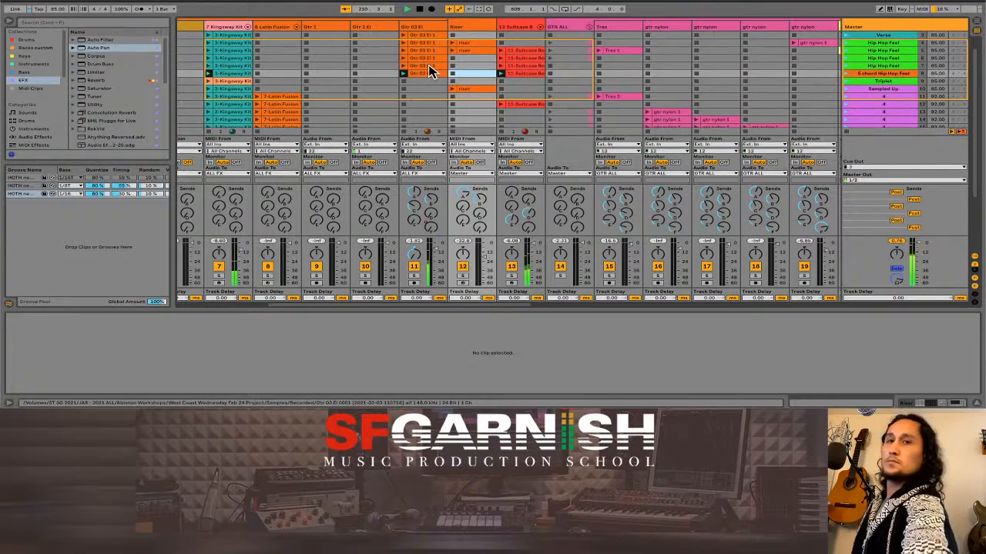
scroll(428, 65, right, 7)
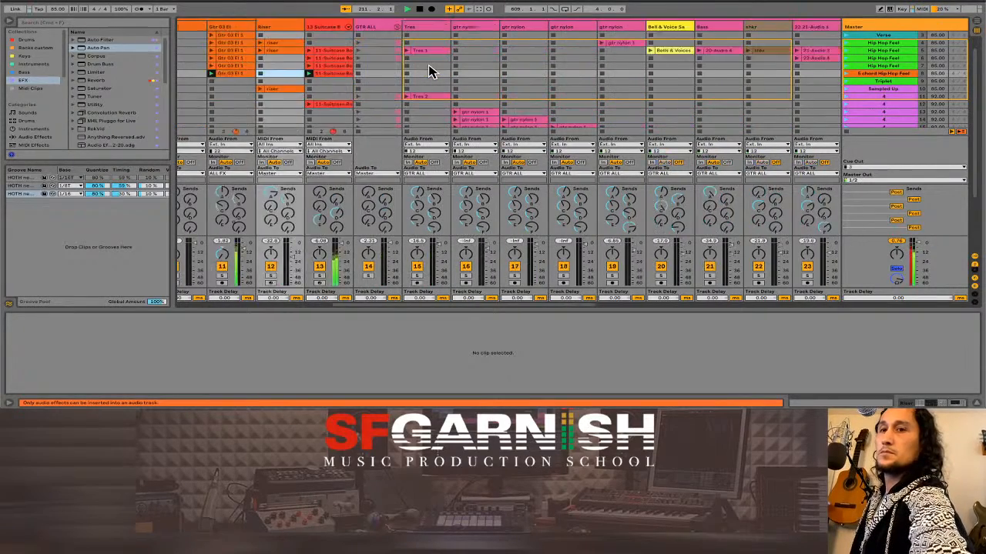
scroll(429, 65, right, 8)
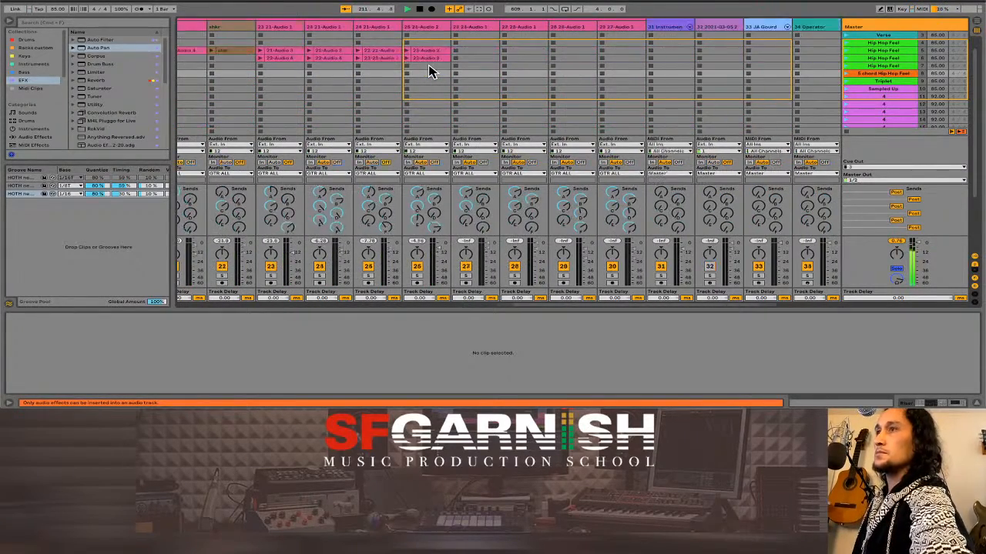
scroll(428, 65, right, 1)
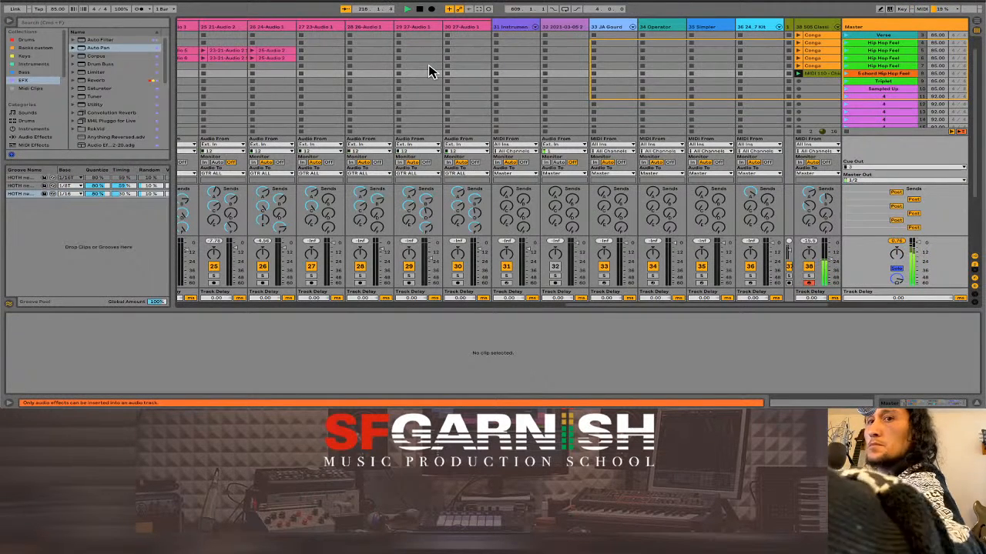
scroll(428, 67, left, 10)
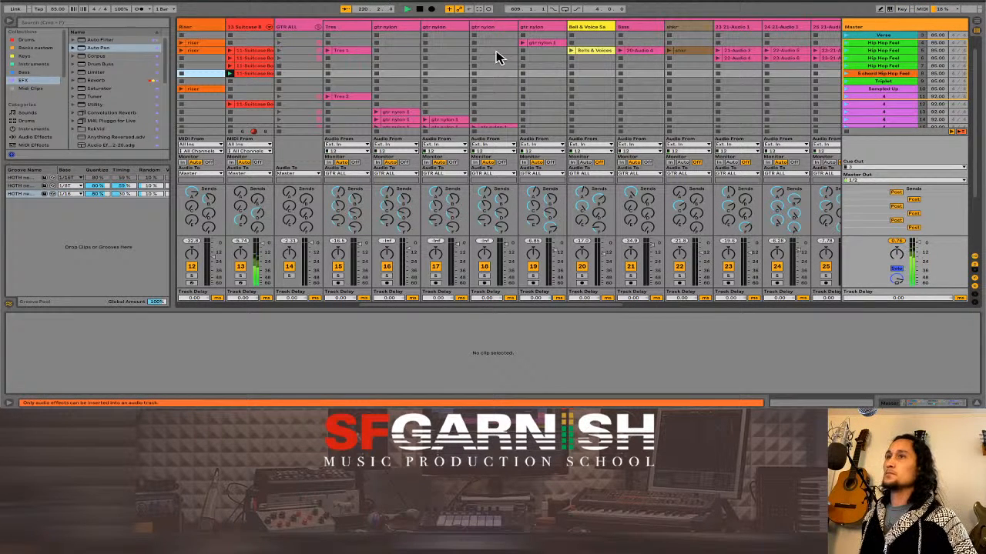
Show the Master track's device chain with its DJ effect racks.
click(915, 28)
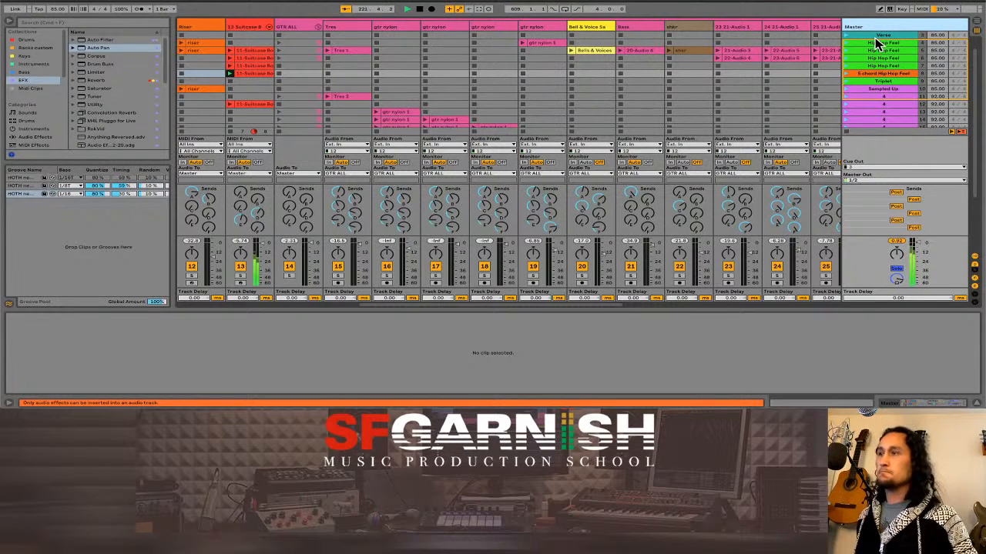
click(938, 402)
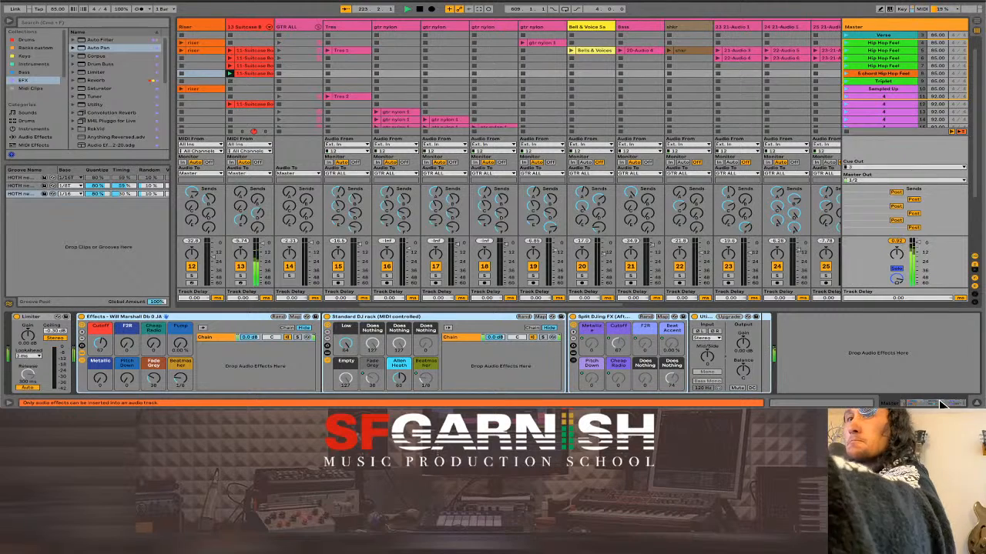